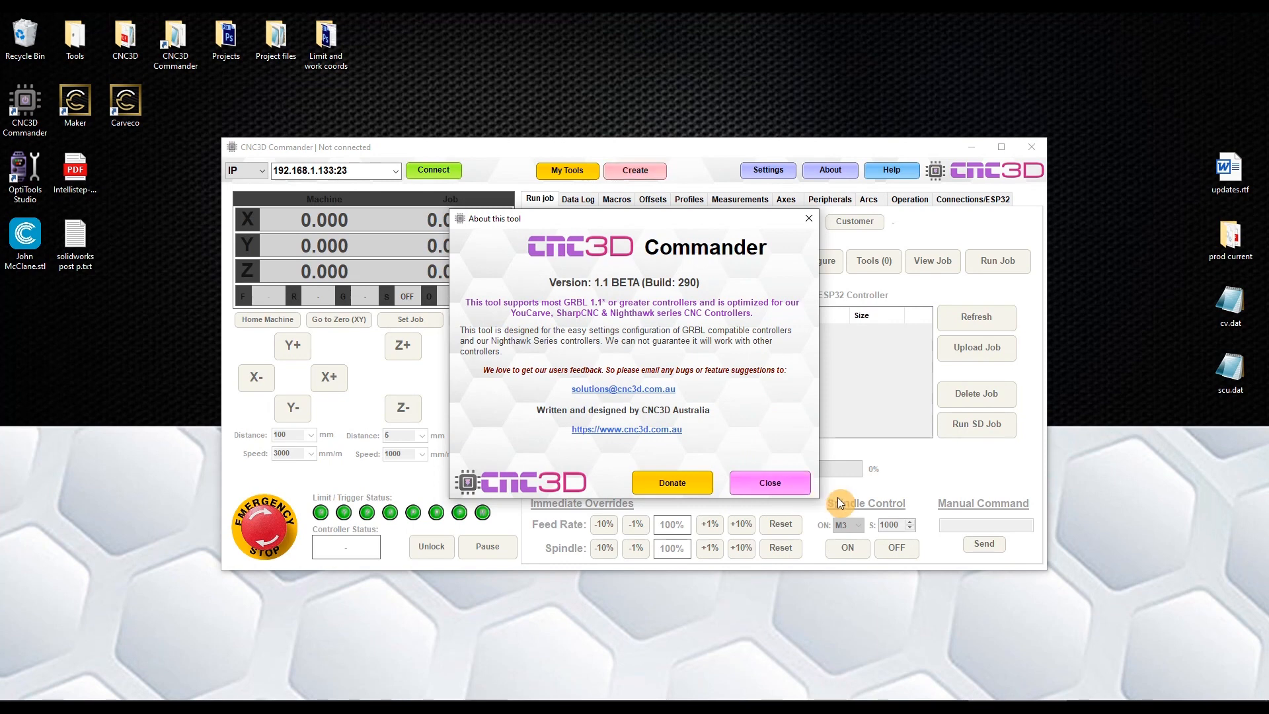
# Close the version information, connect to the CNC controller over IP, and launch the CNC2D 2D Toolpath suite
pyautogui.click(770, 481)
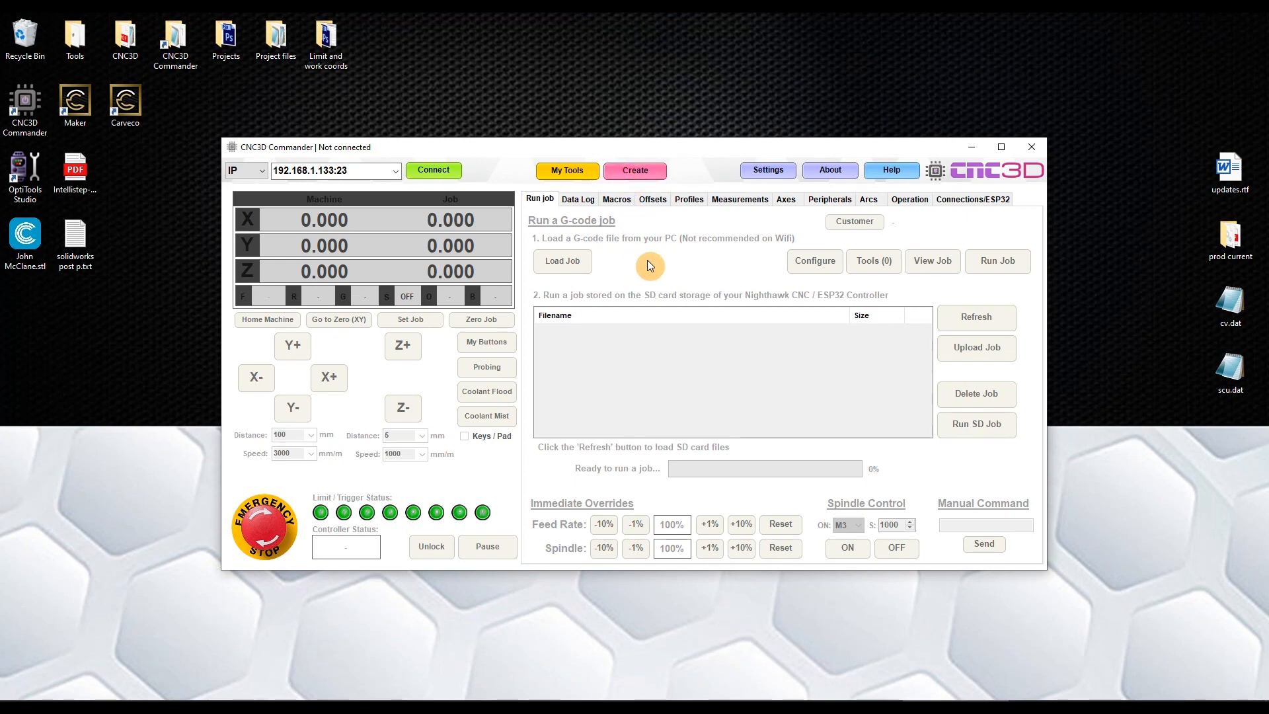
pyautogui.click(430, 170)
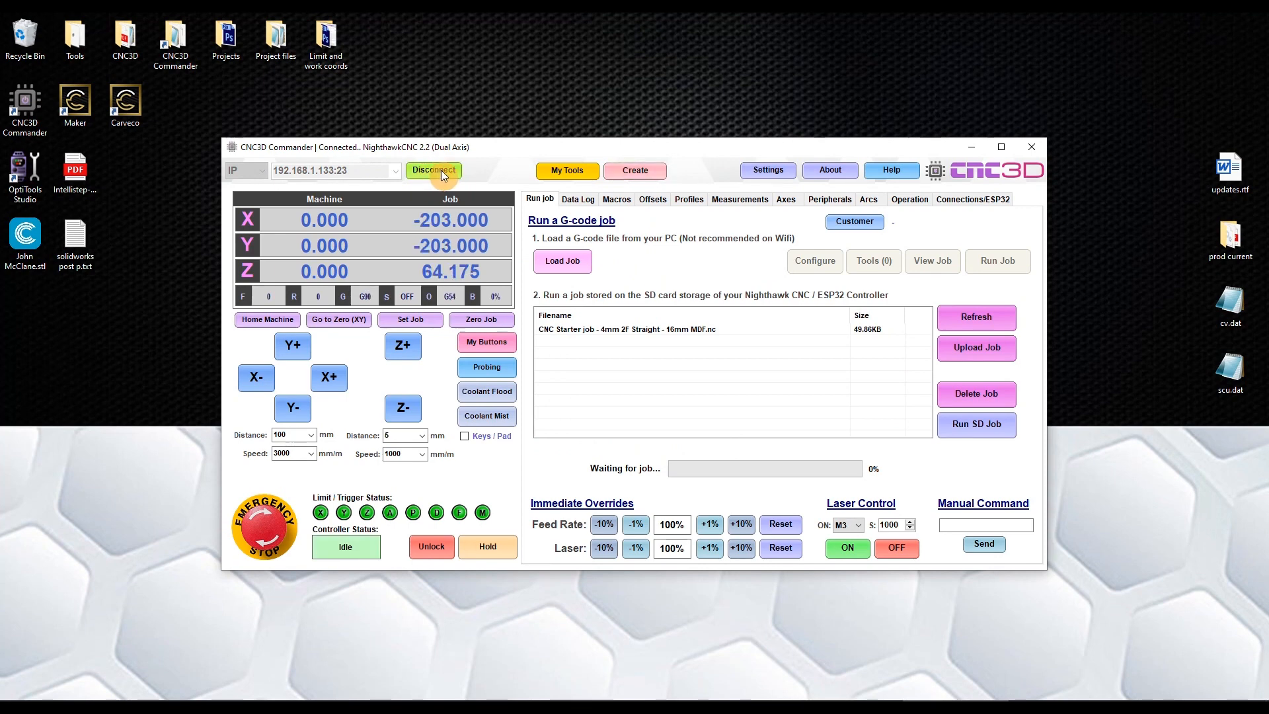
pyautogui.click(637, 175)
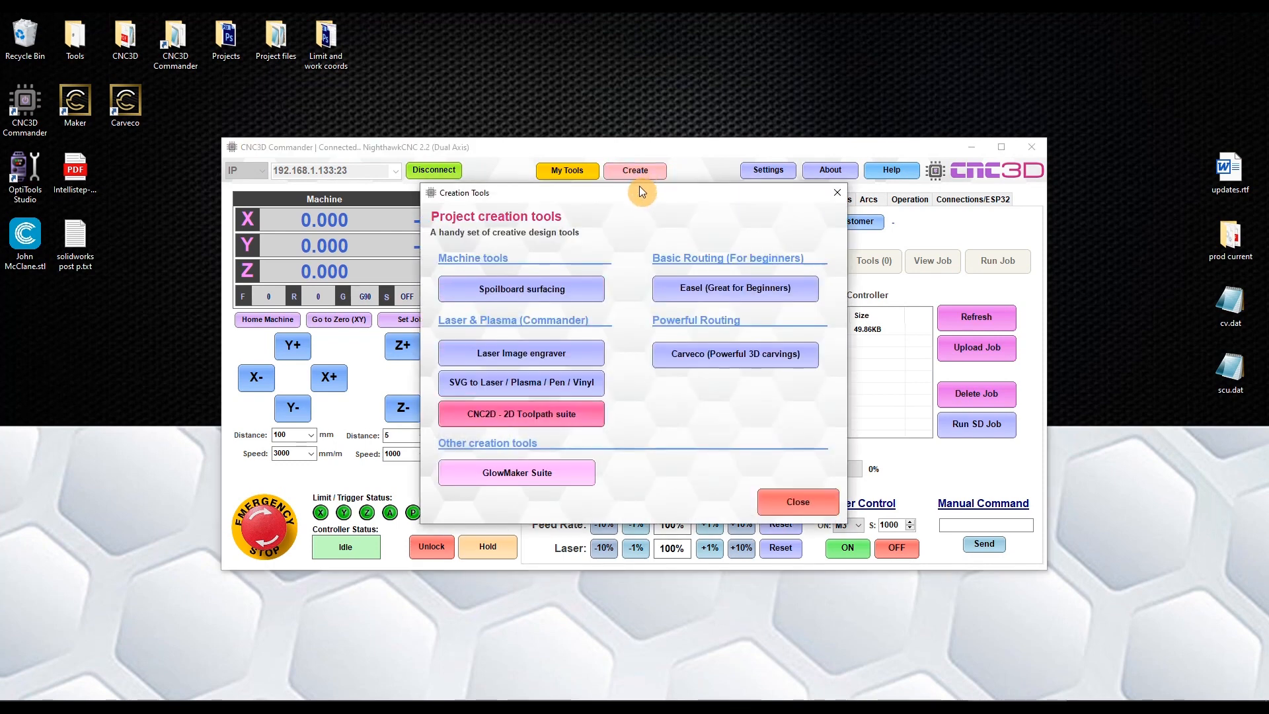
pyautogui.click(553, 414)
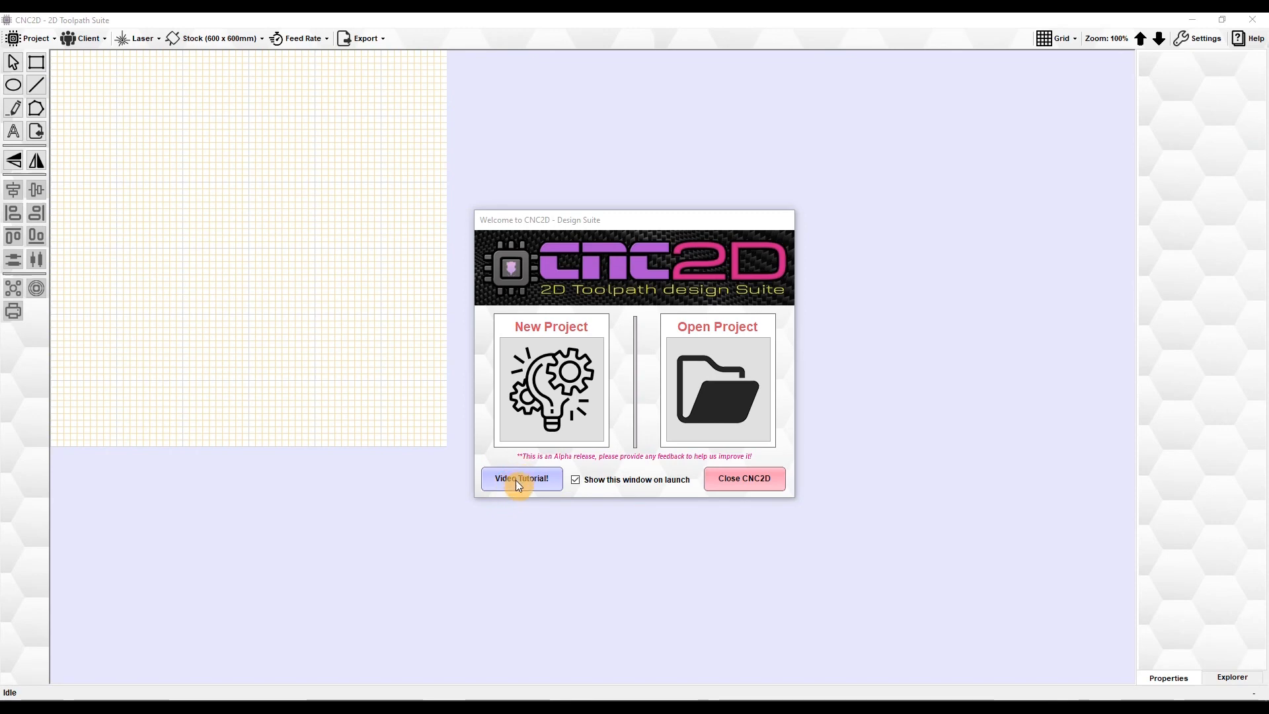
# Create a blank project named New CNC2D Project
pyautogui.click(553, 374)
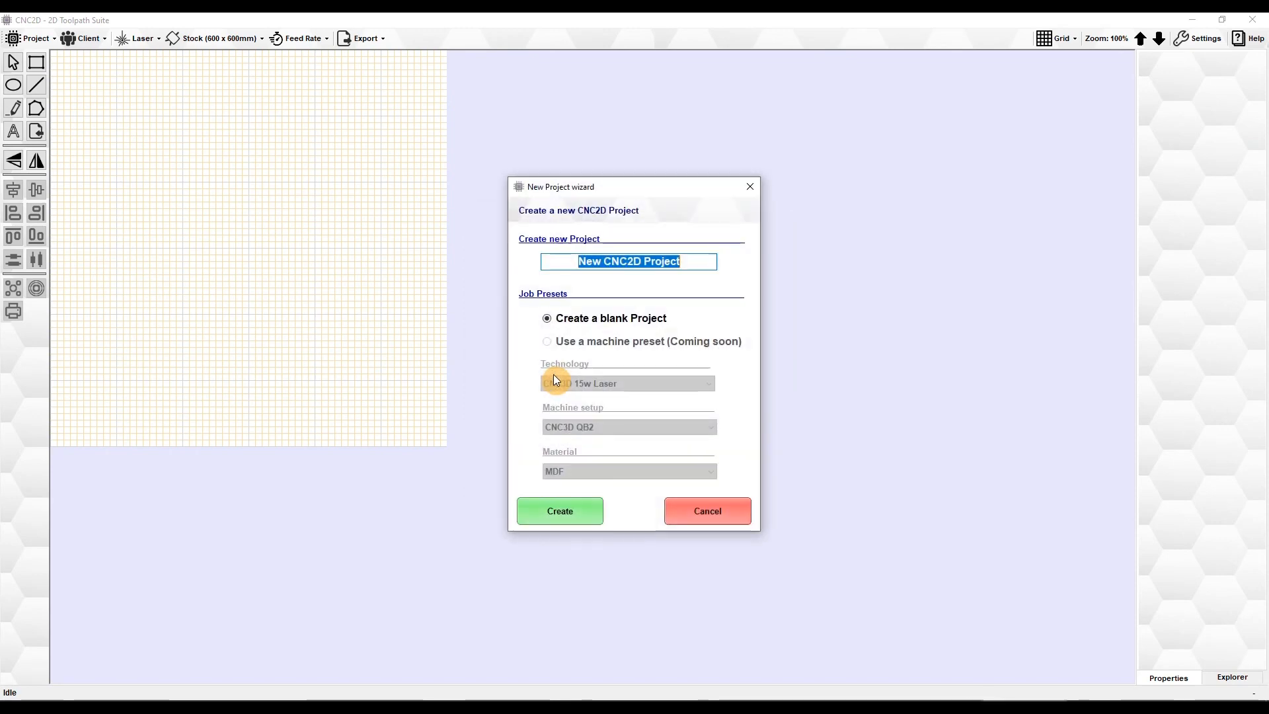
pyautogui.click(702, 257)
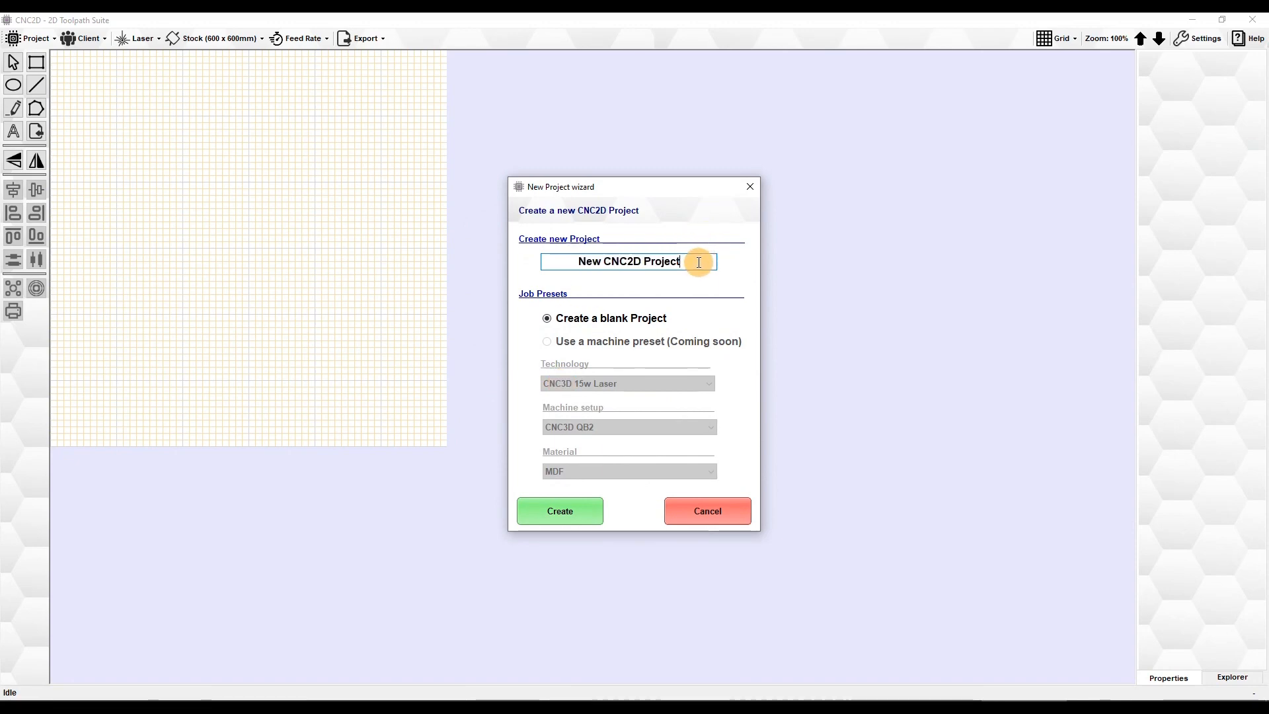
pyautogui.moveTo(697, 263); pyautogui.dragTo(580, 261)
pyautogui.click(692, 261)
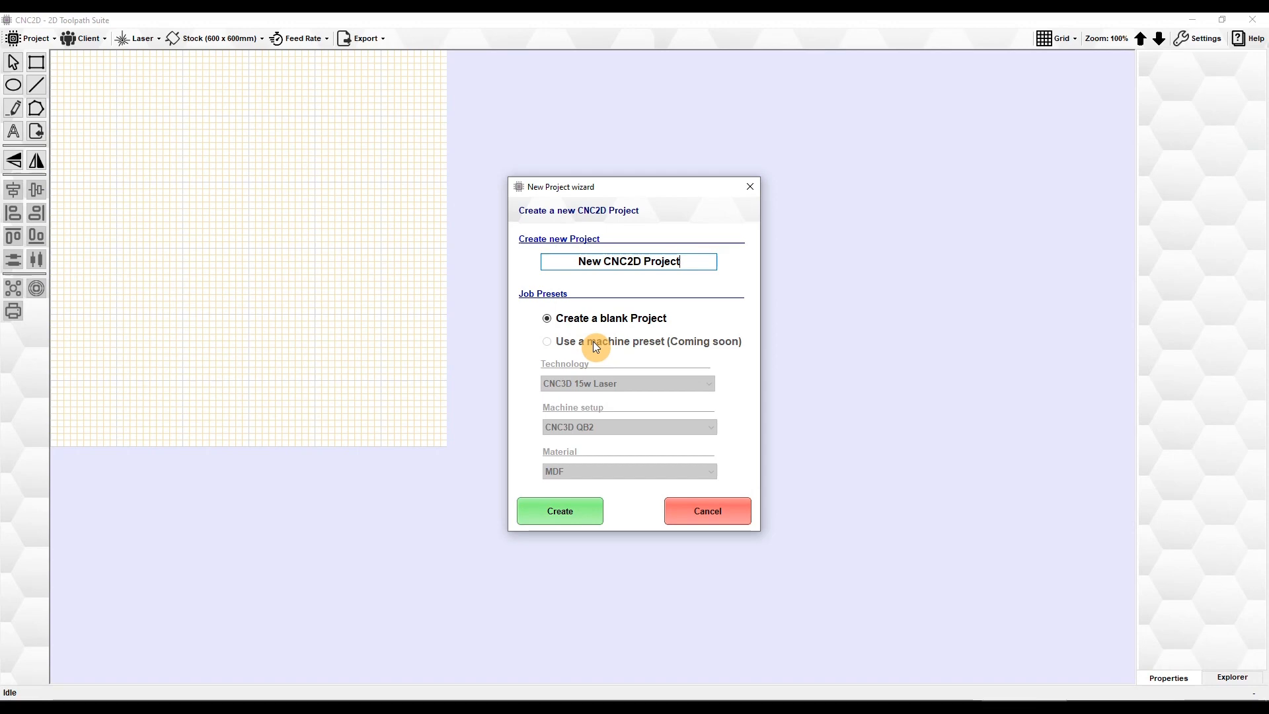
pyautogui.click(556, 511)
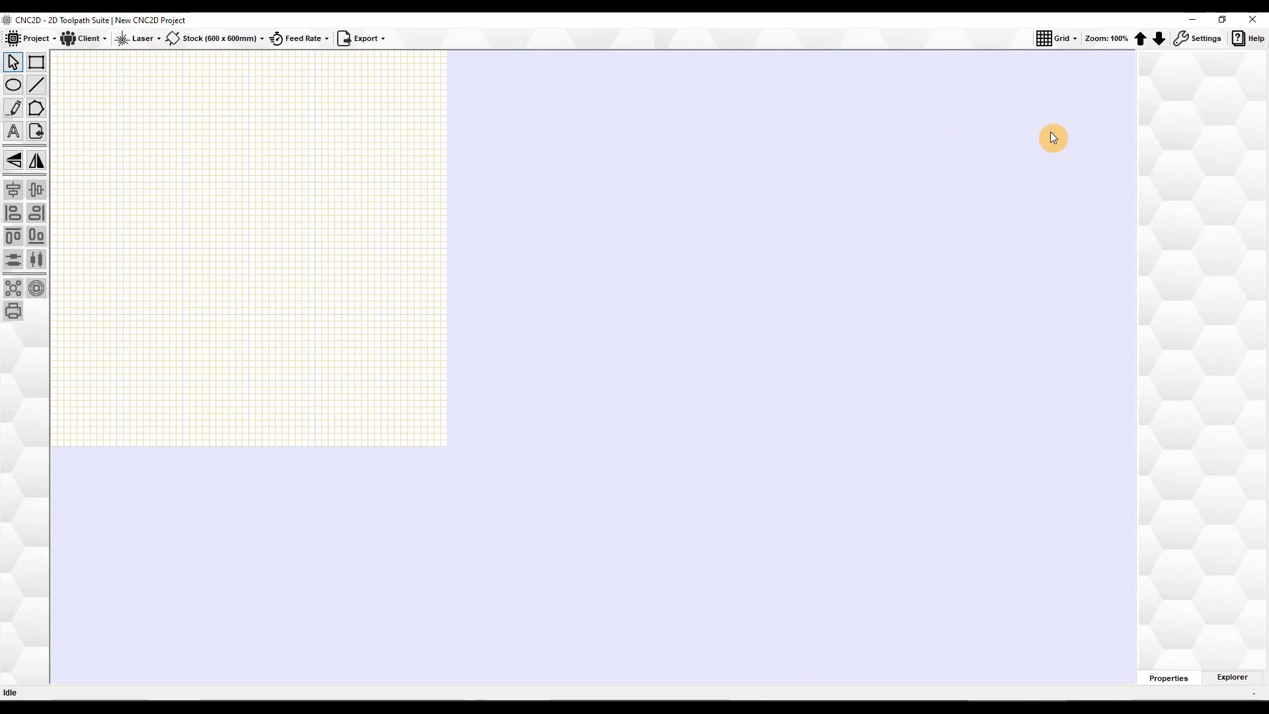
# Review the list of handy keyboard shortcuts in the help and close it
pyautogui.click(1249, 41)
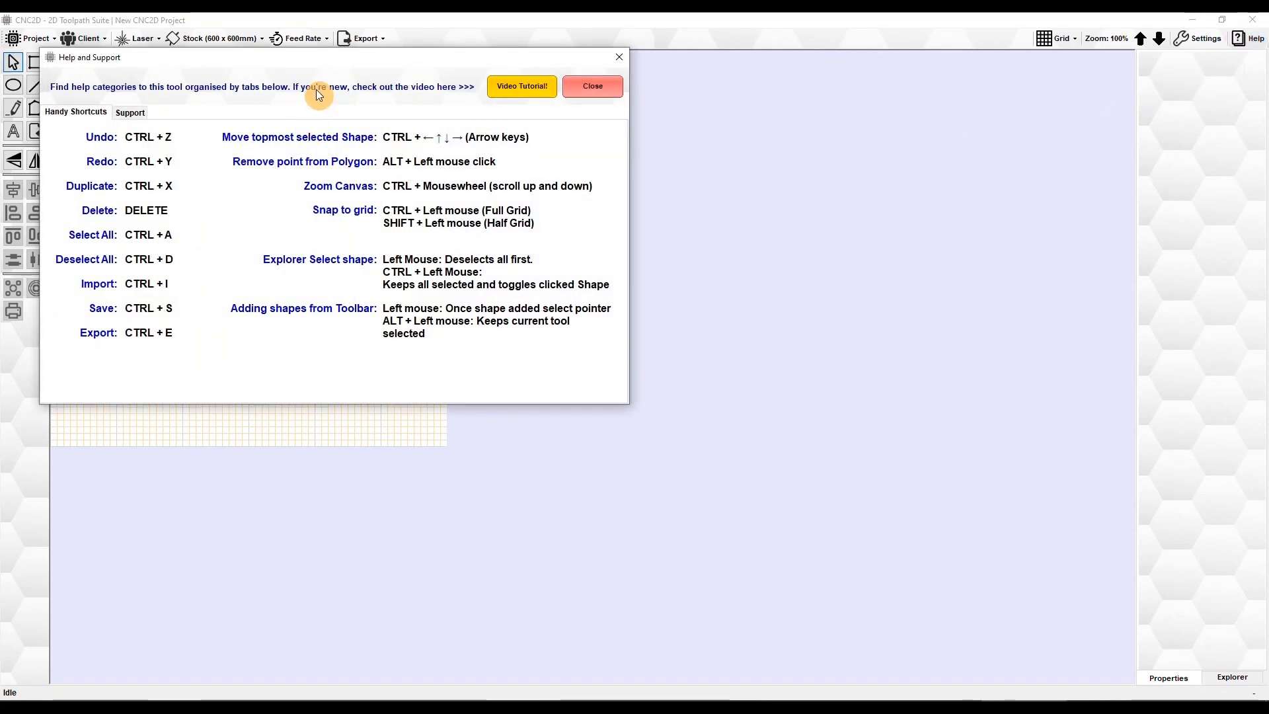
pyautogui.moveTo(333, 53); pyautogui.dragTo(617, 190)
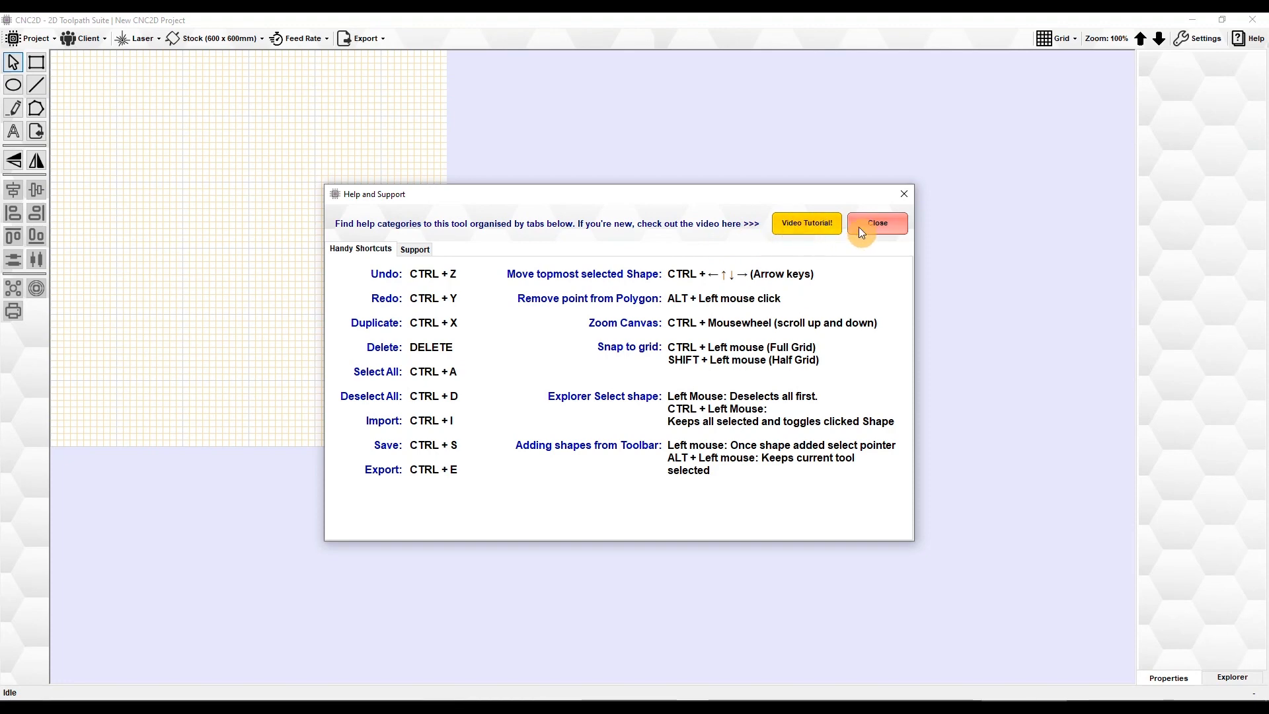
pyautogui.click(881, 224)
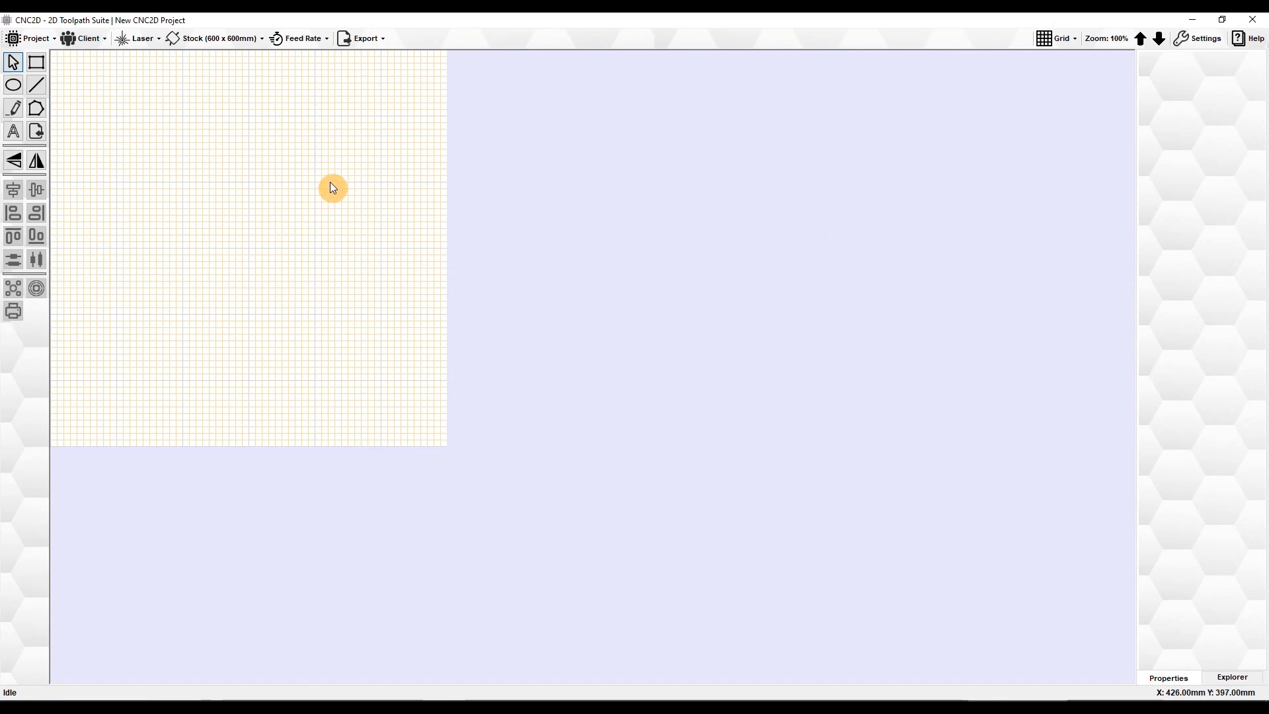
# Check the current project's name field and try to open My CNC3D Cloud, dismissing the subscription notice
pyautogui.click(28, 41)
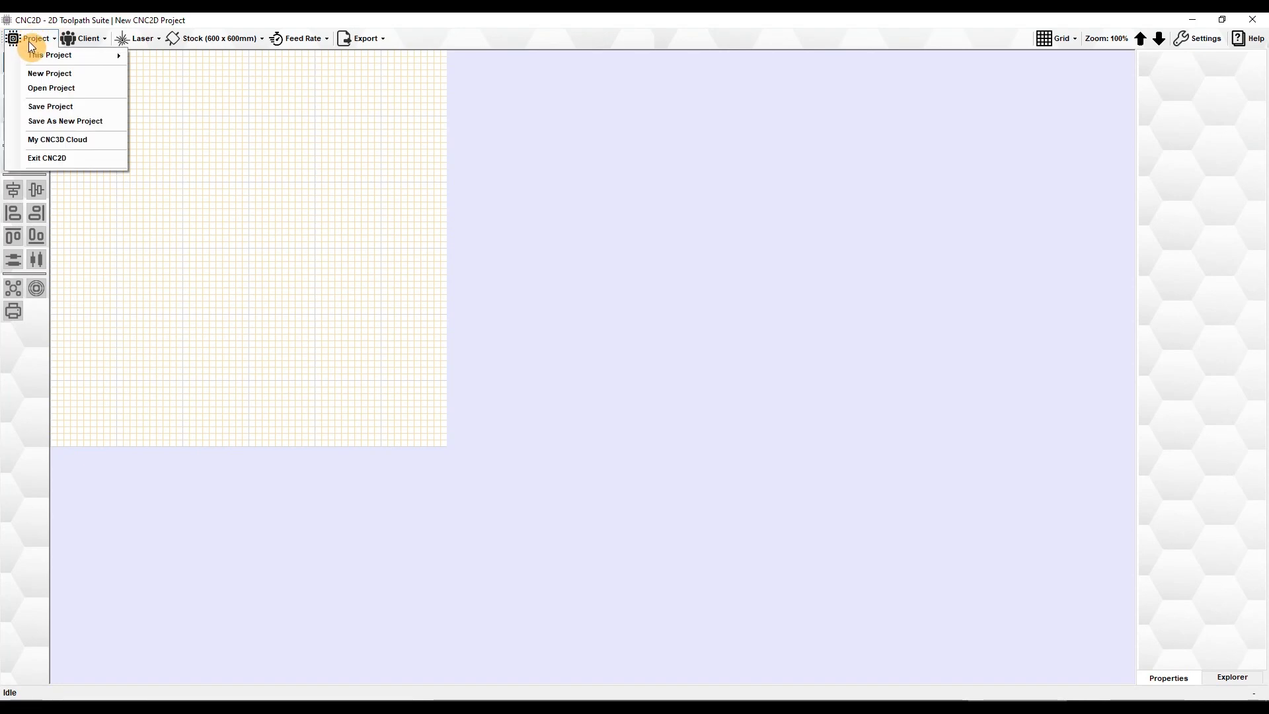
pyautogui.moveTo(44, 58)
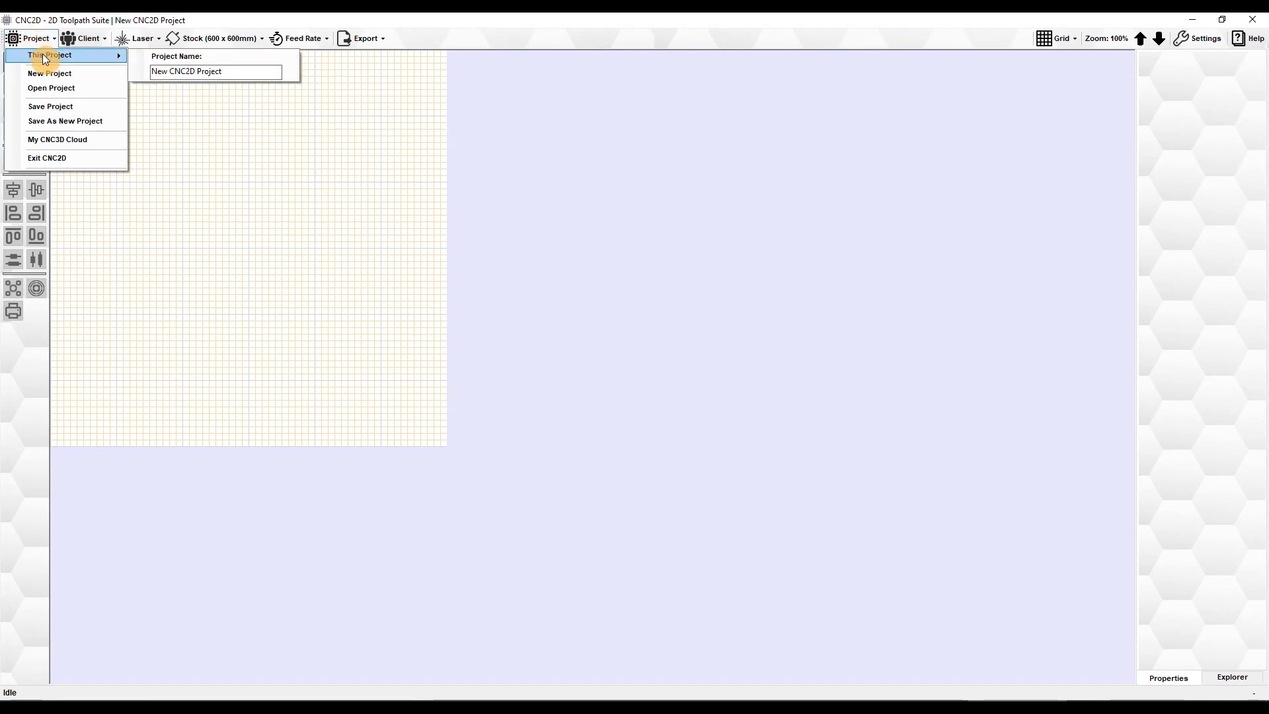
pyautogui.click(221, 73)
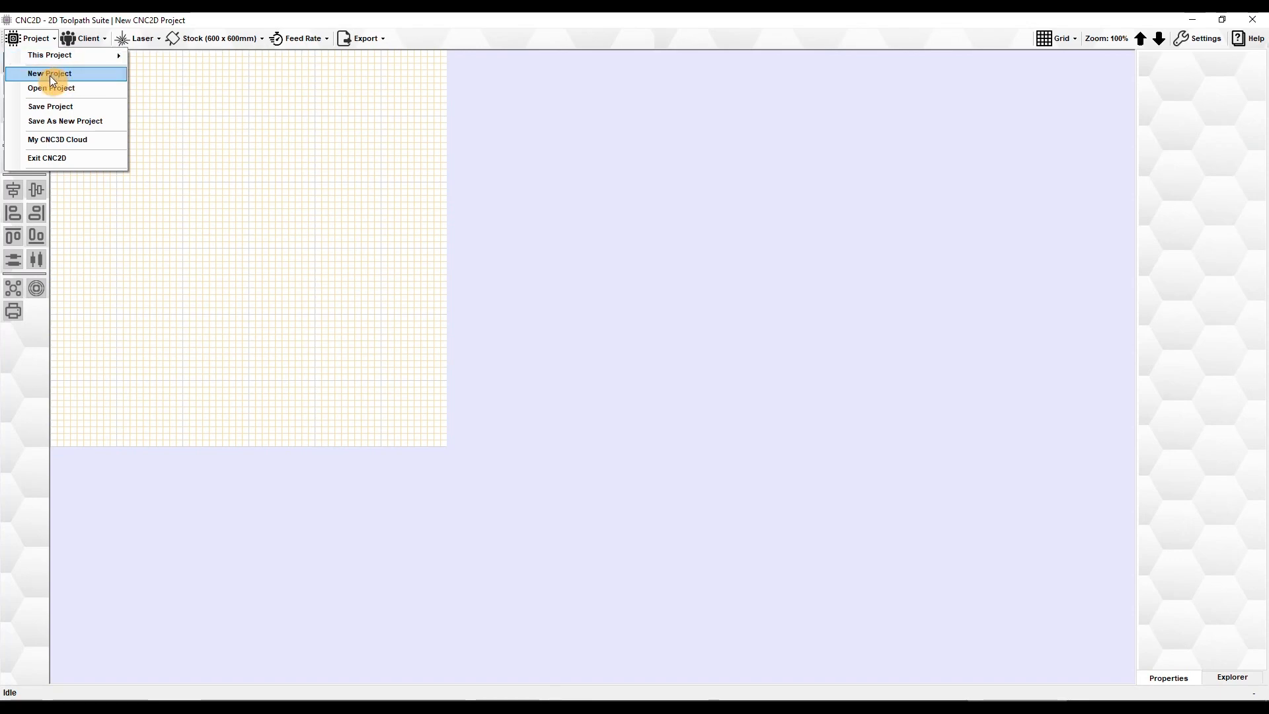
pyautogui.click(61, 140)
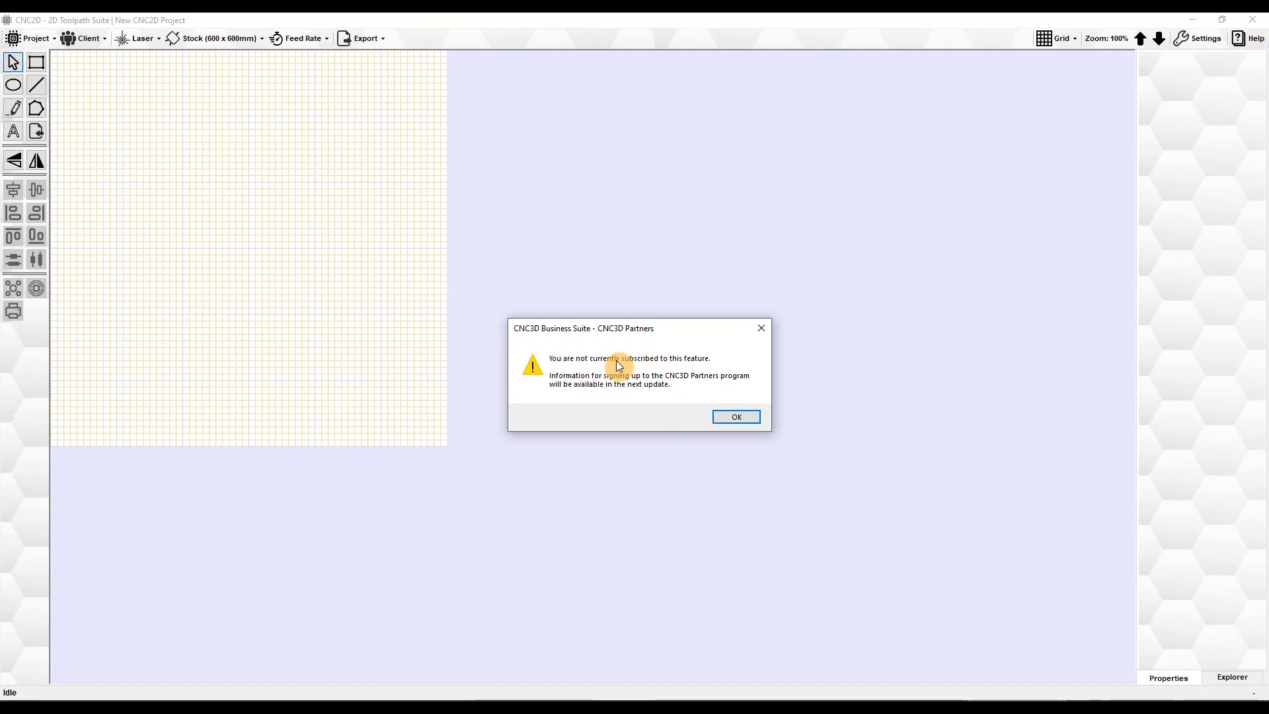
pyautogui.click(736, 418)
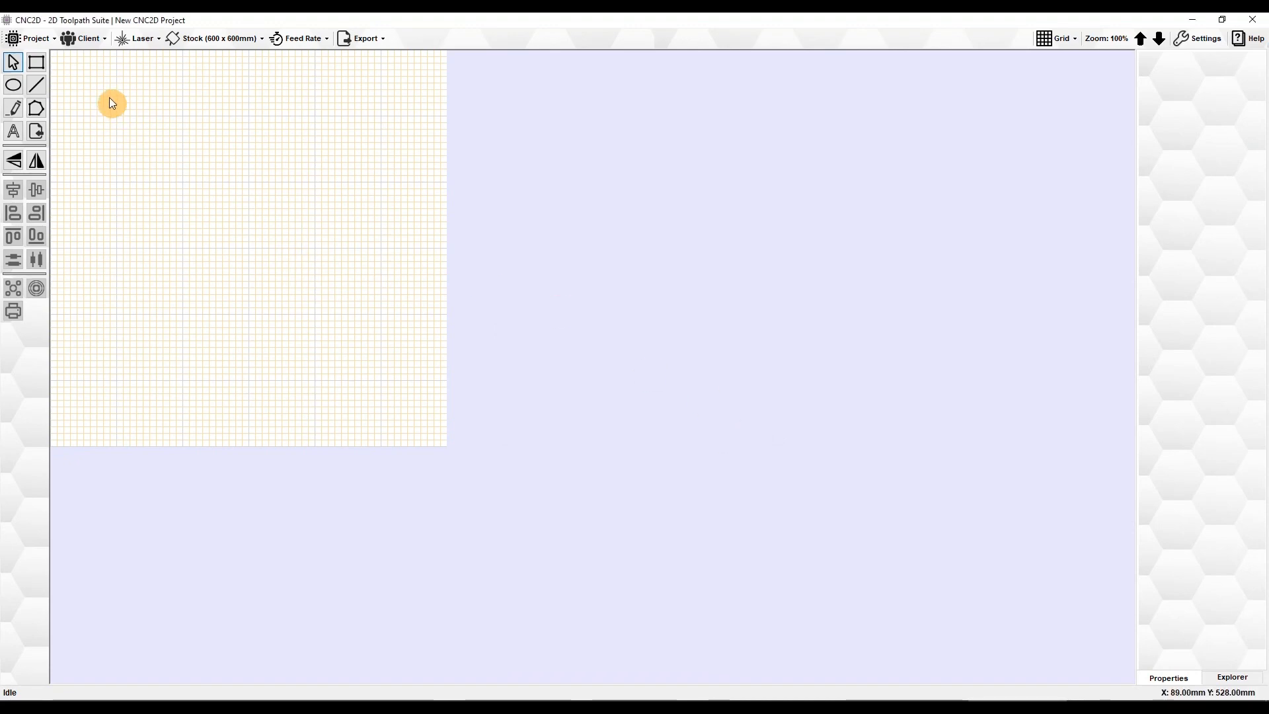
# Try to open the client feature and dismiss the subscription notice
pyautogui.click(86, 41)
pyautogui.click(97, 55)
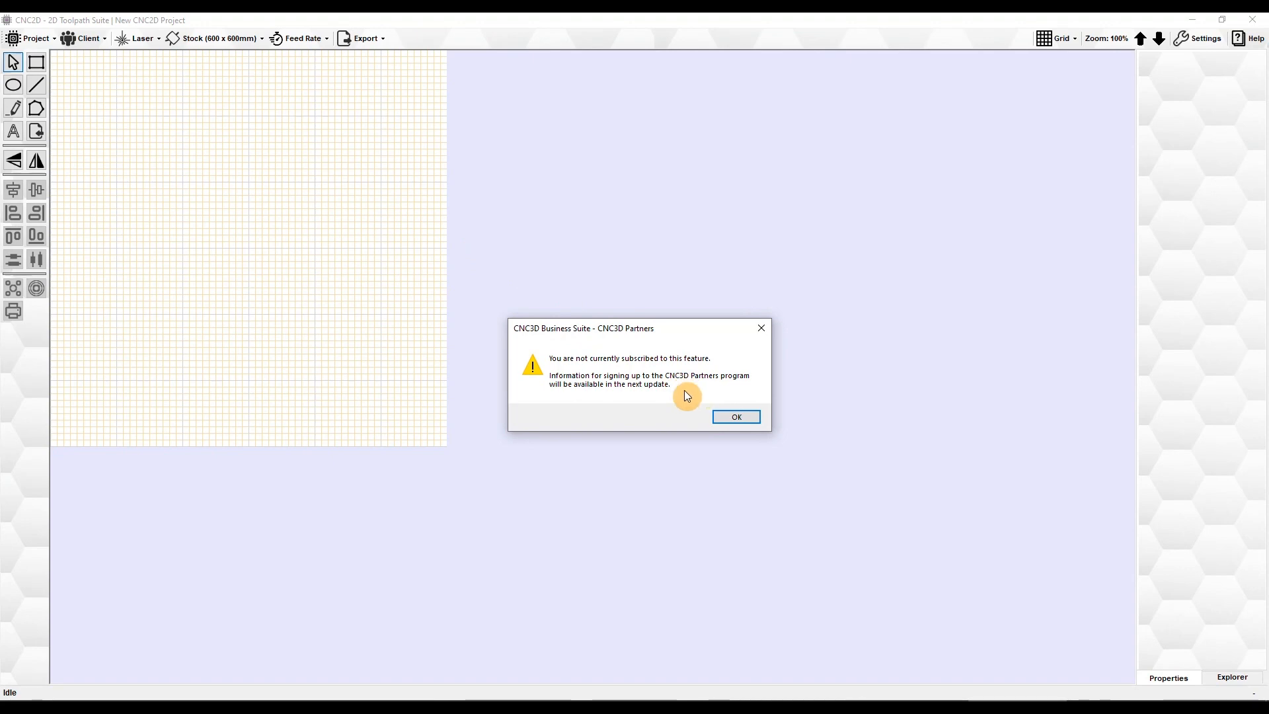
pyautogui.click(736, 416)
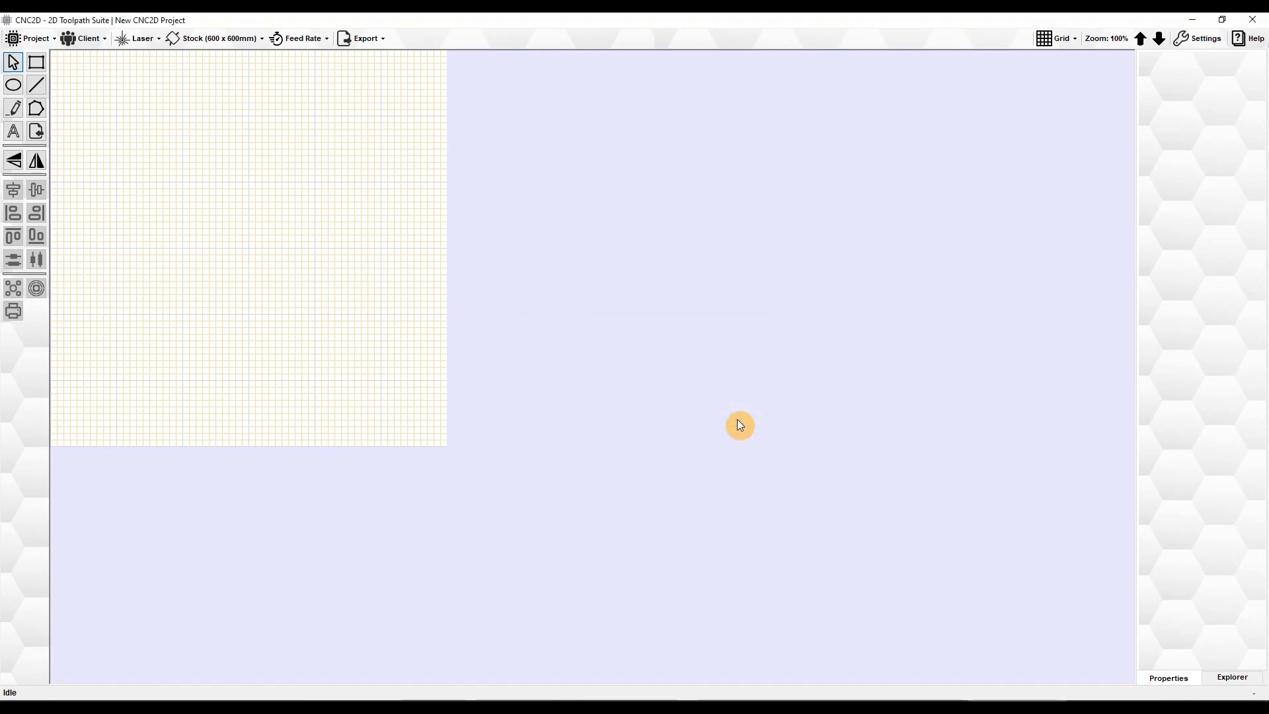
# Look through the laser, plasma and pen/knife parameters, try the Pen / Knife tool type, and set the project's tool type to Plasma
pyautogui.click(143, 43)
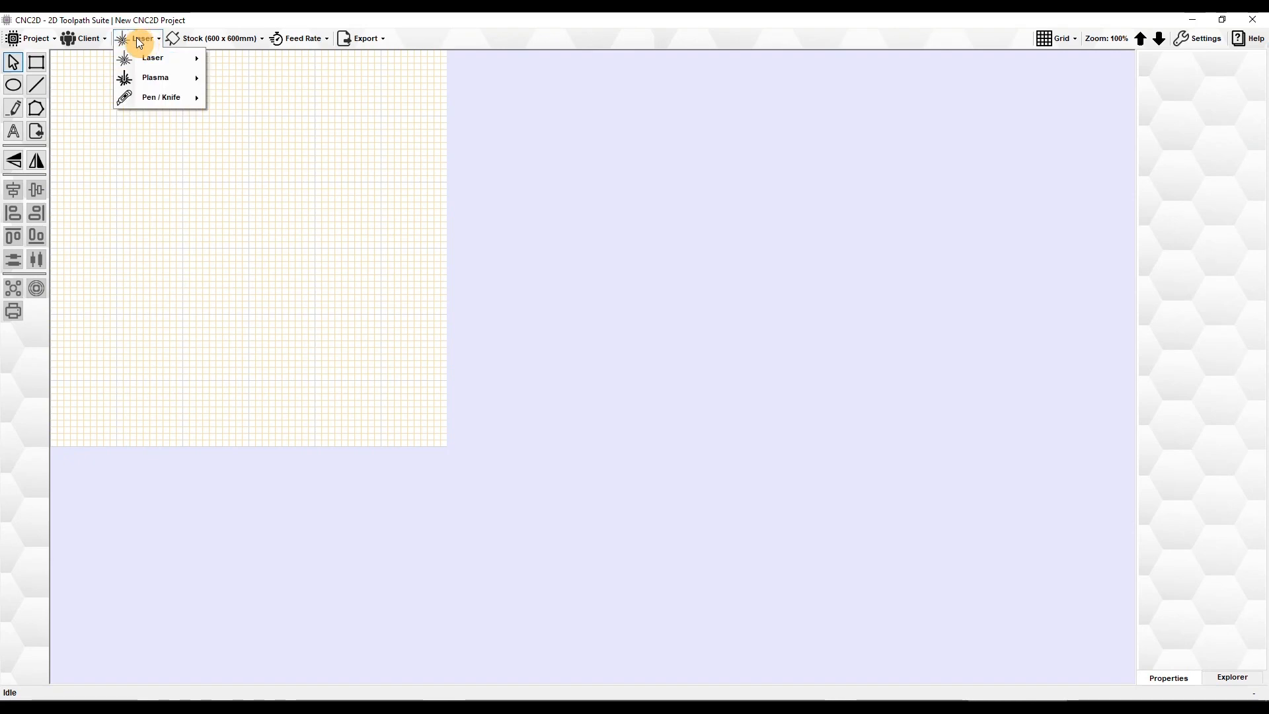
pyautogui.moveTo(149, 58)
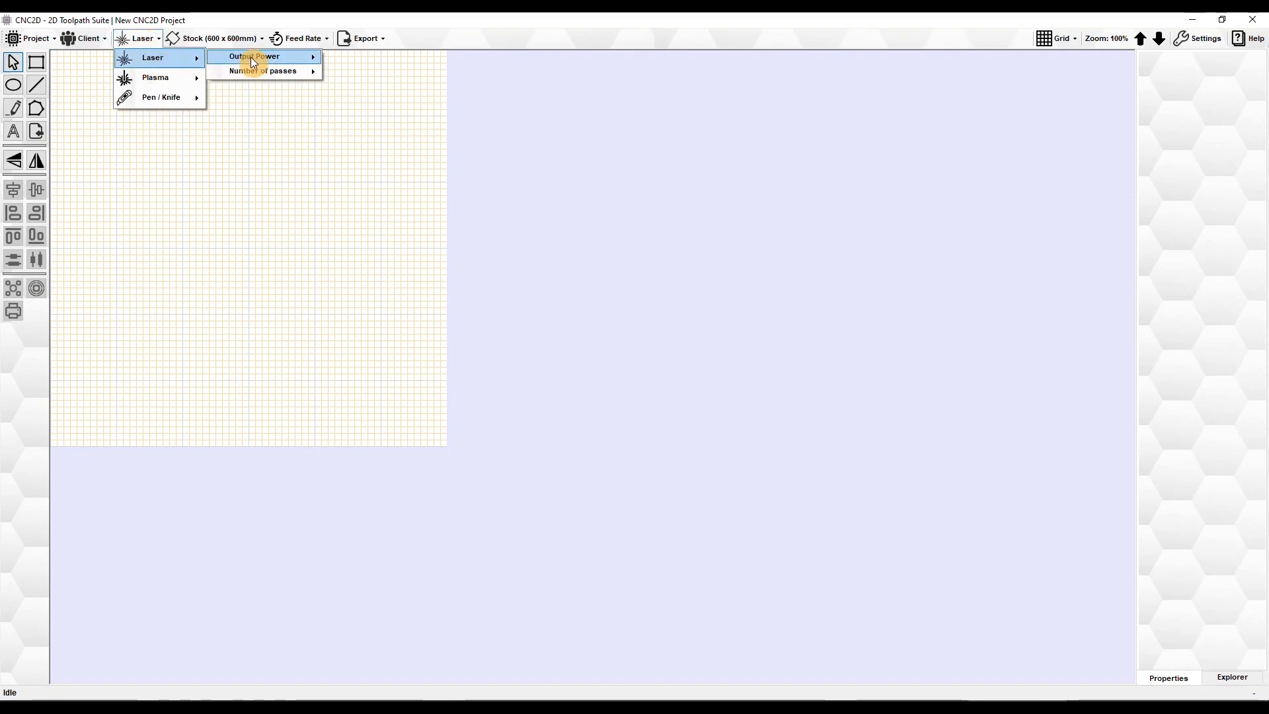
pyautogui.moveTo(256, 61)
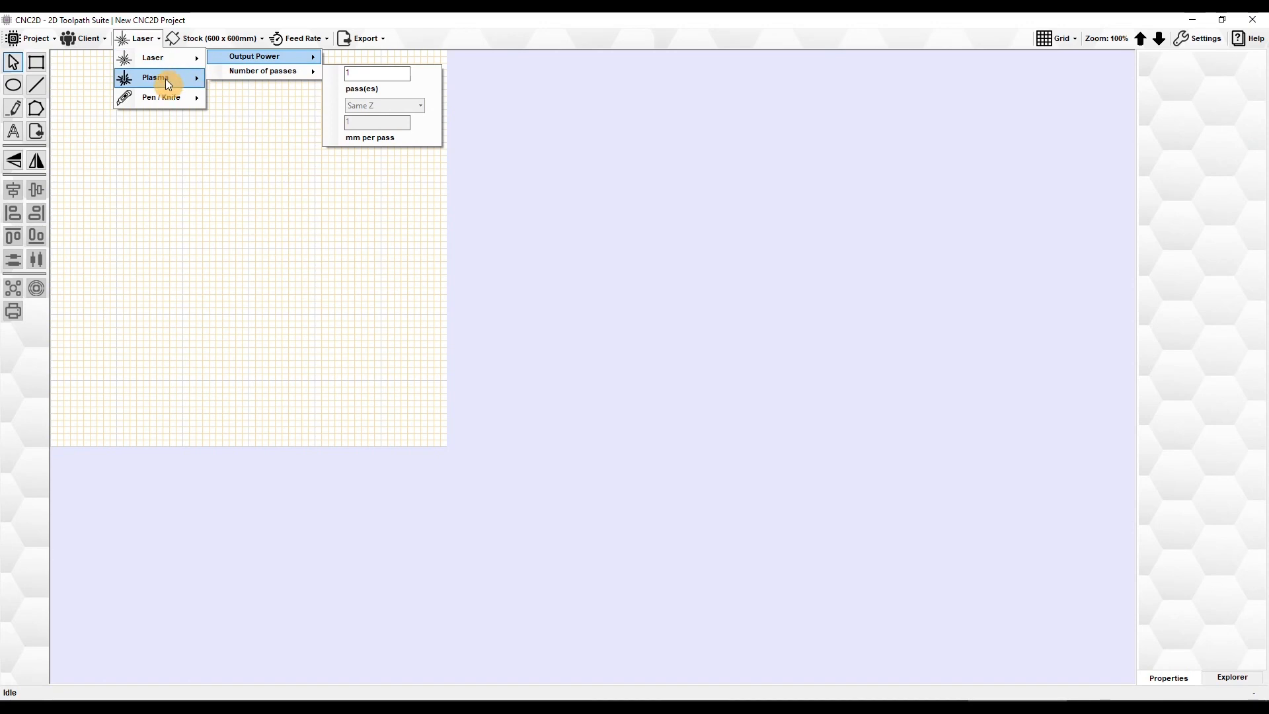
pyautogui.moveTo(161, 83)
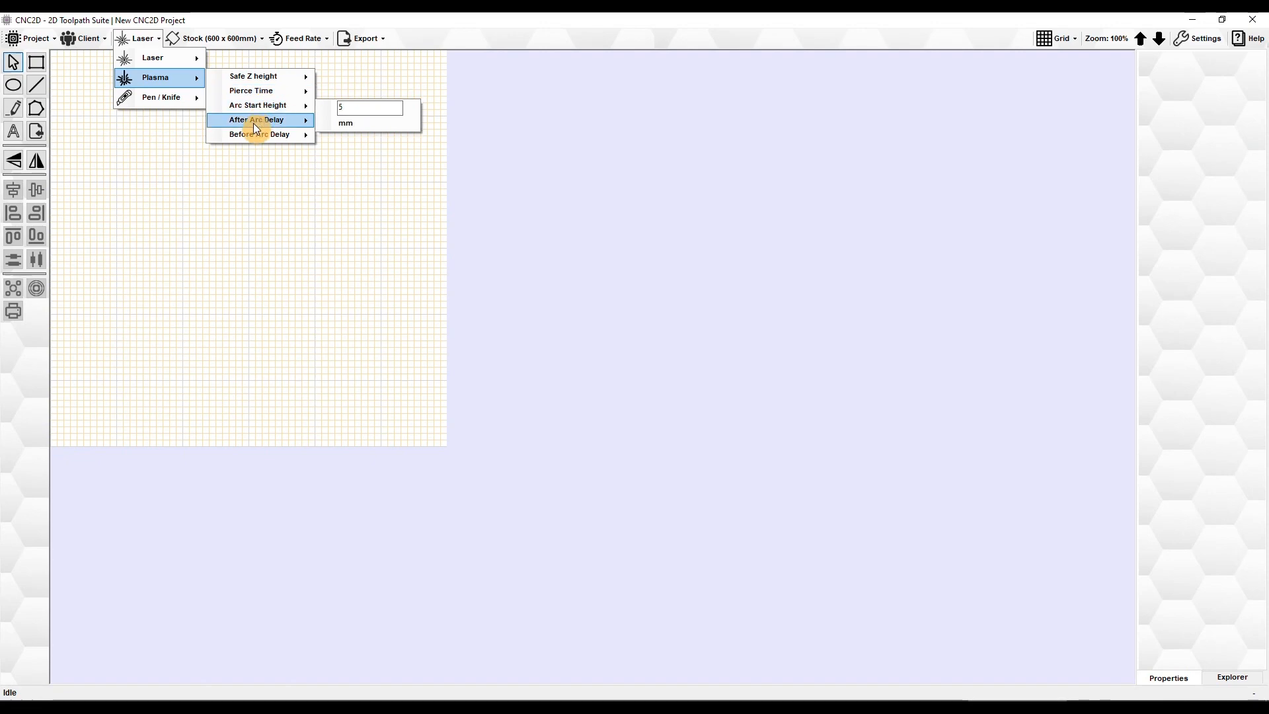
pyautogui.moveTo(264, 105)
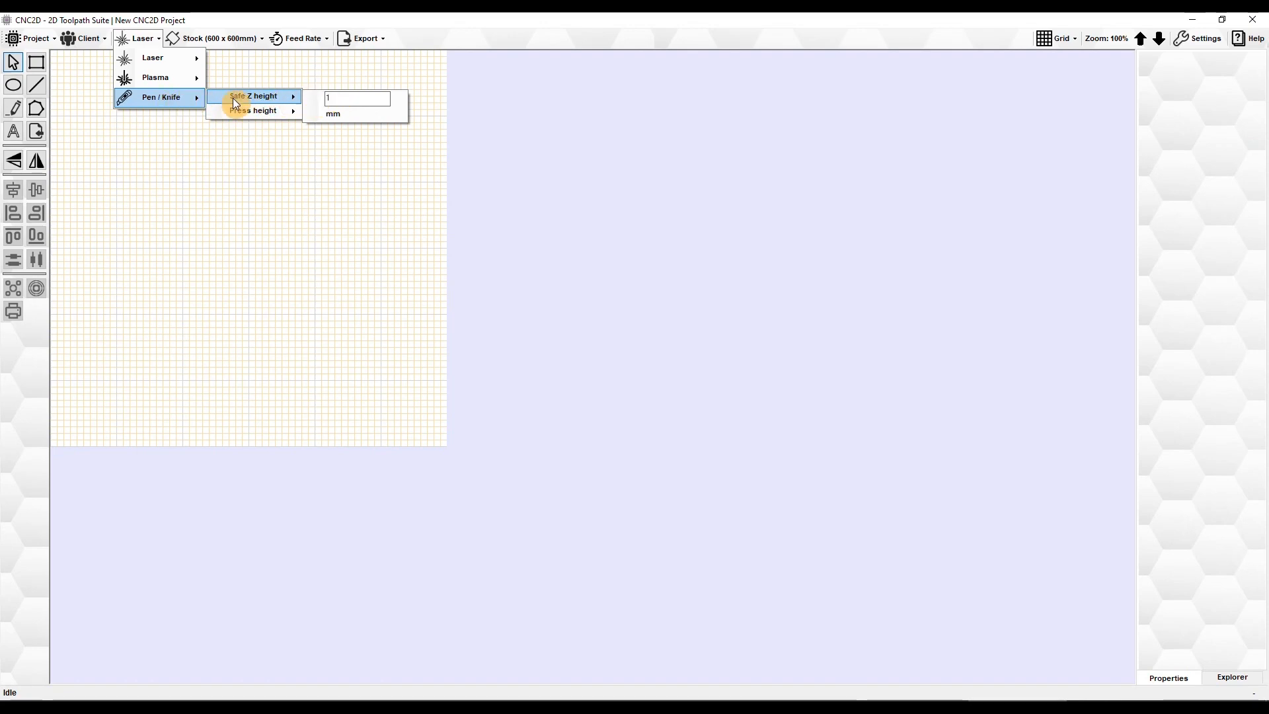
pyautogui.click(162, 98)
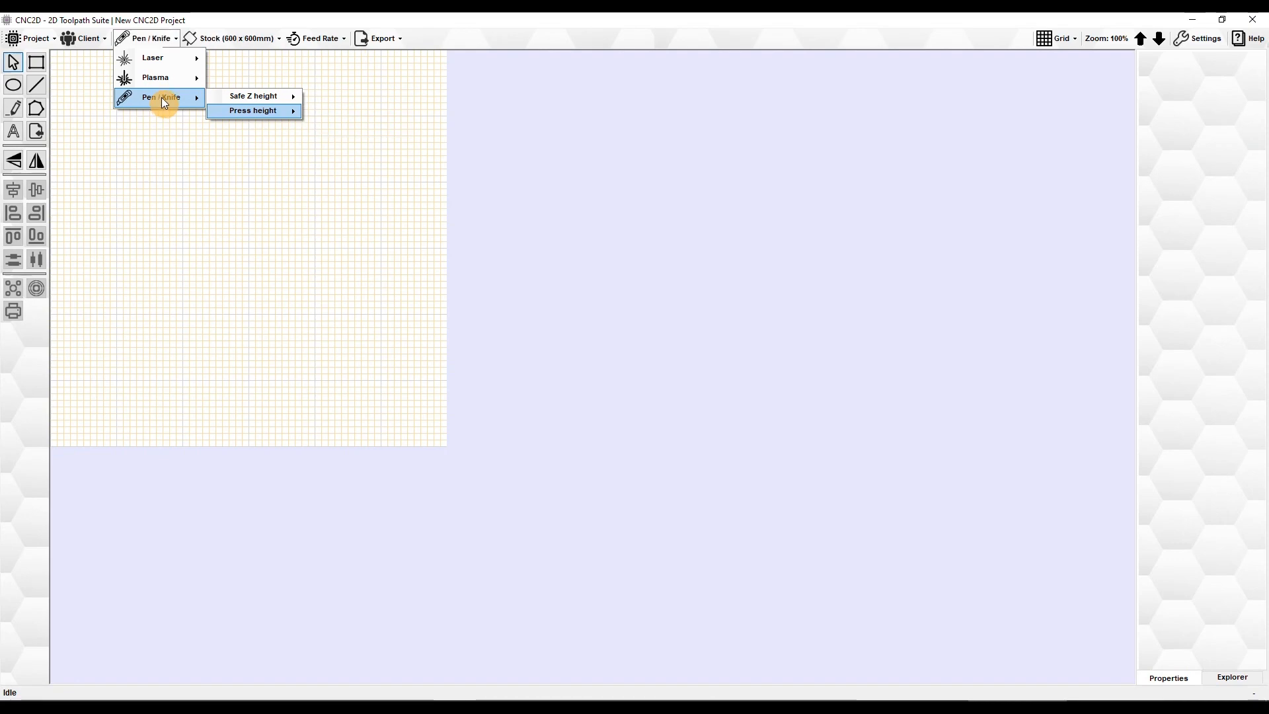
pyautogui.moveTo(144, 75)
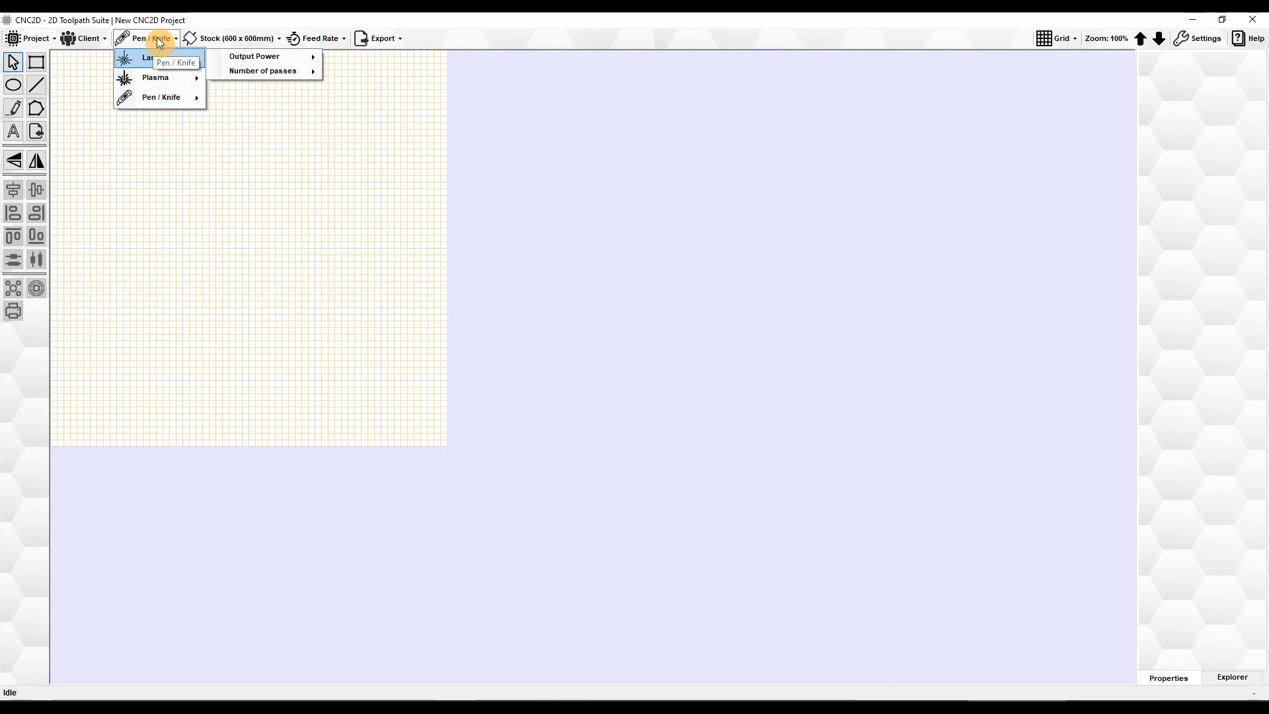
pyautogui.click(150, 77)
pyautogui.click(140, 40)
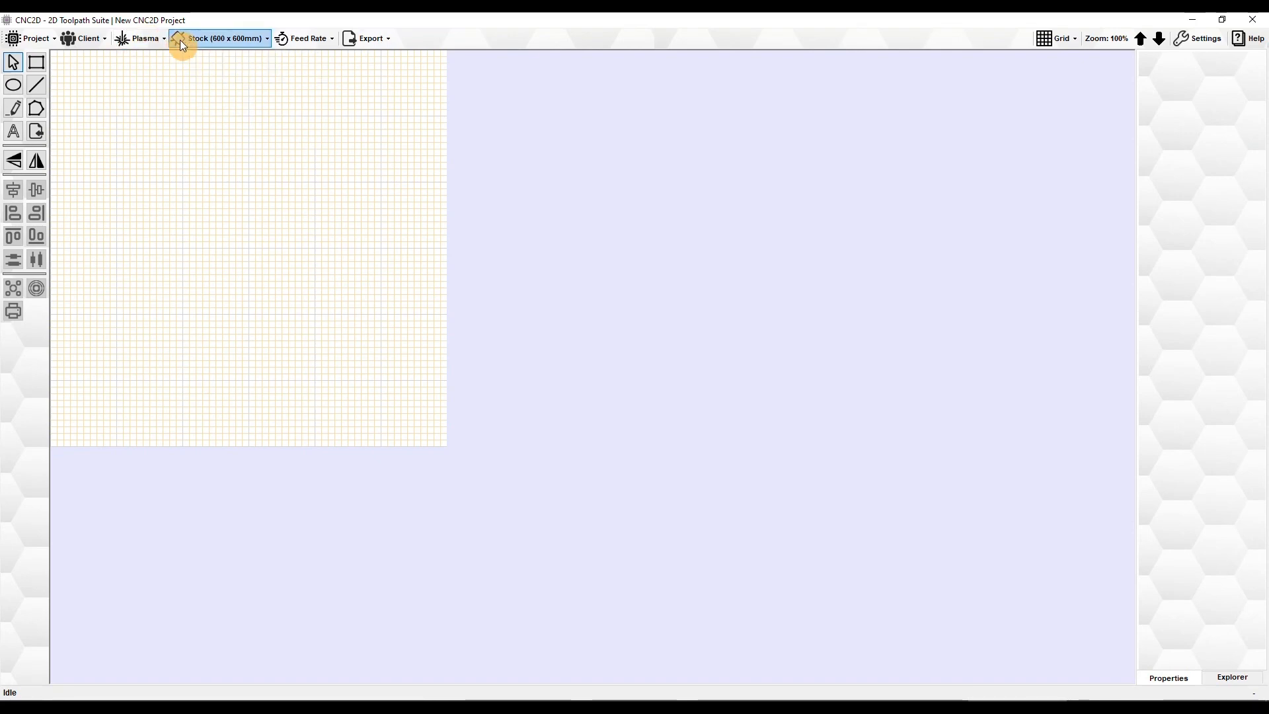
# Examine the stock width and height settings and the feed rate setting without changing them
pyautogui.click(219, 40)
pyautogui.moveTo(210, 52)
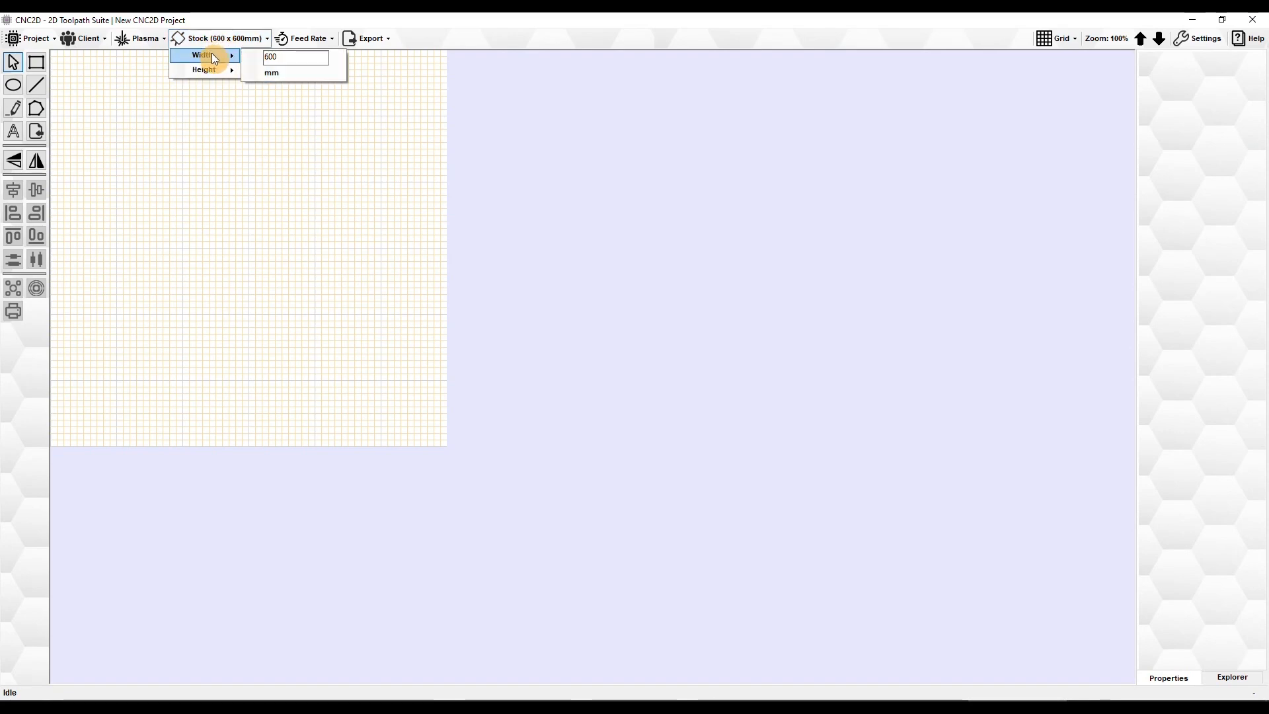
pyautogui.click(211, 37)
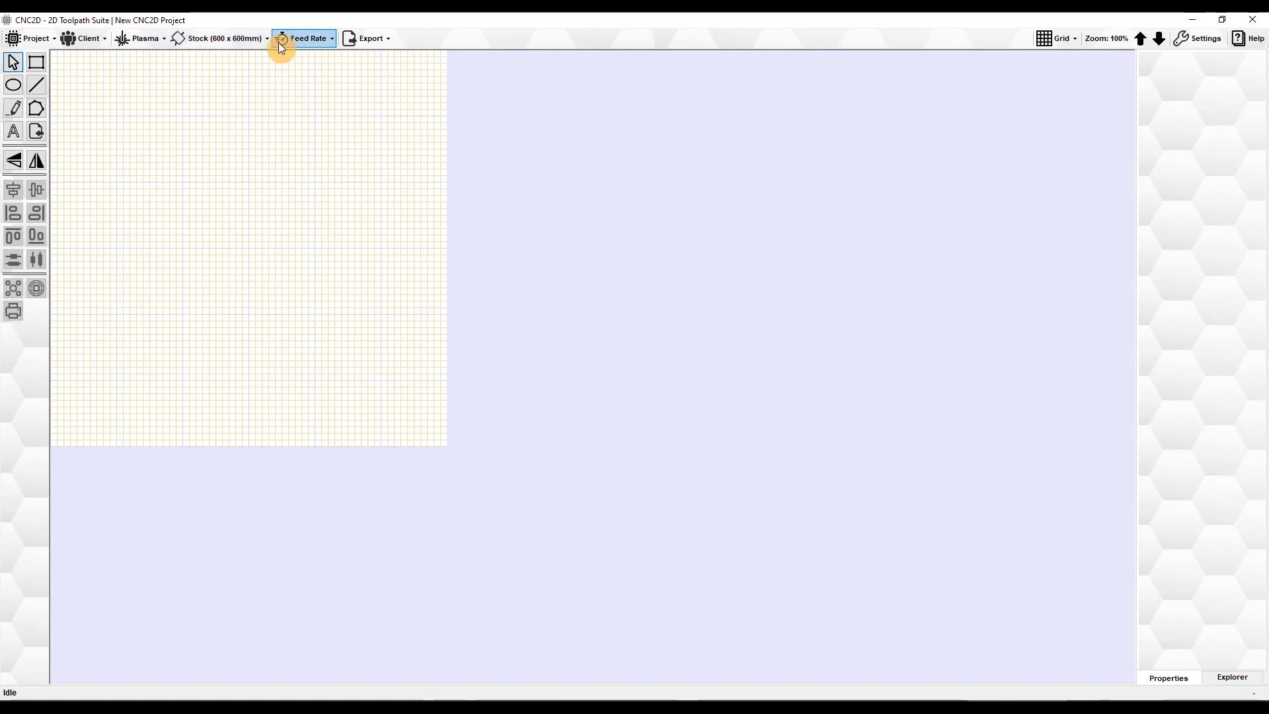
pyautogui.click(310, 41)
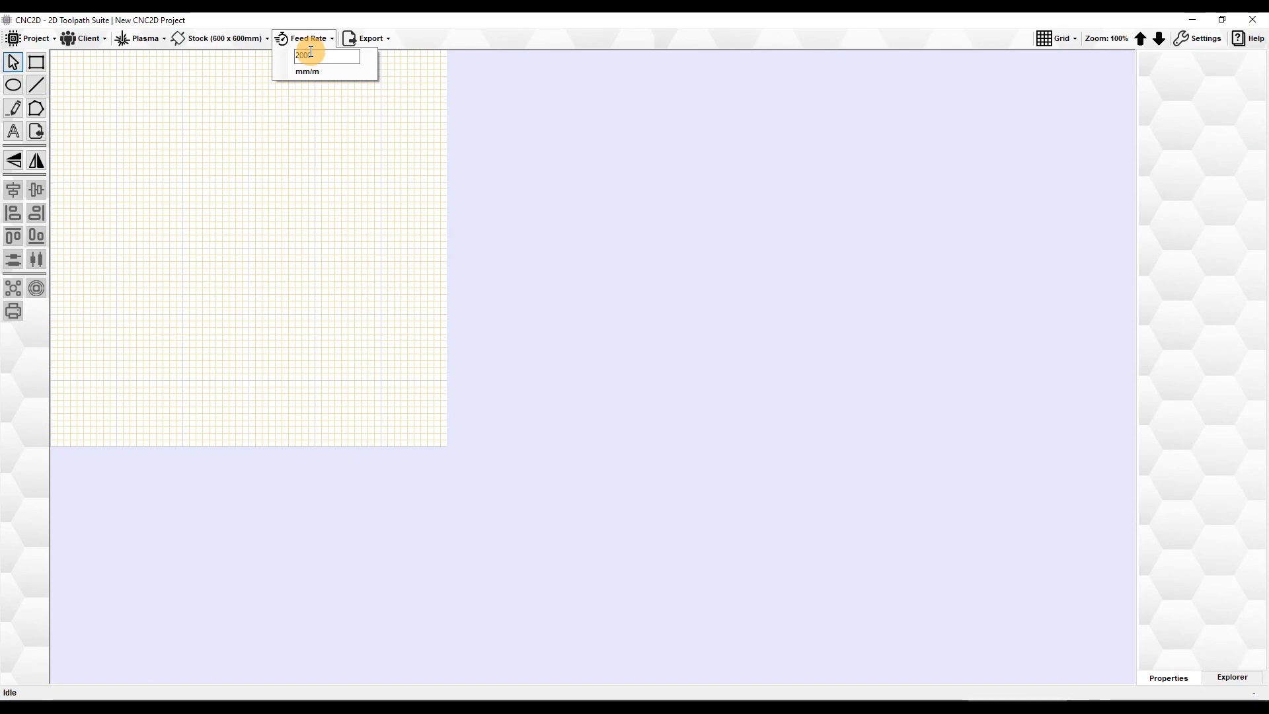
pyautogui.moveTo(323, 55); pyautogui.dragTo(295, 56)
pyautogui.click(215, 40)
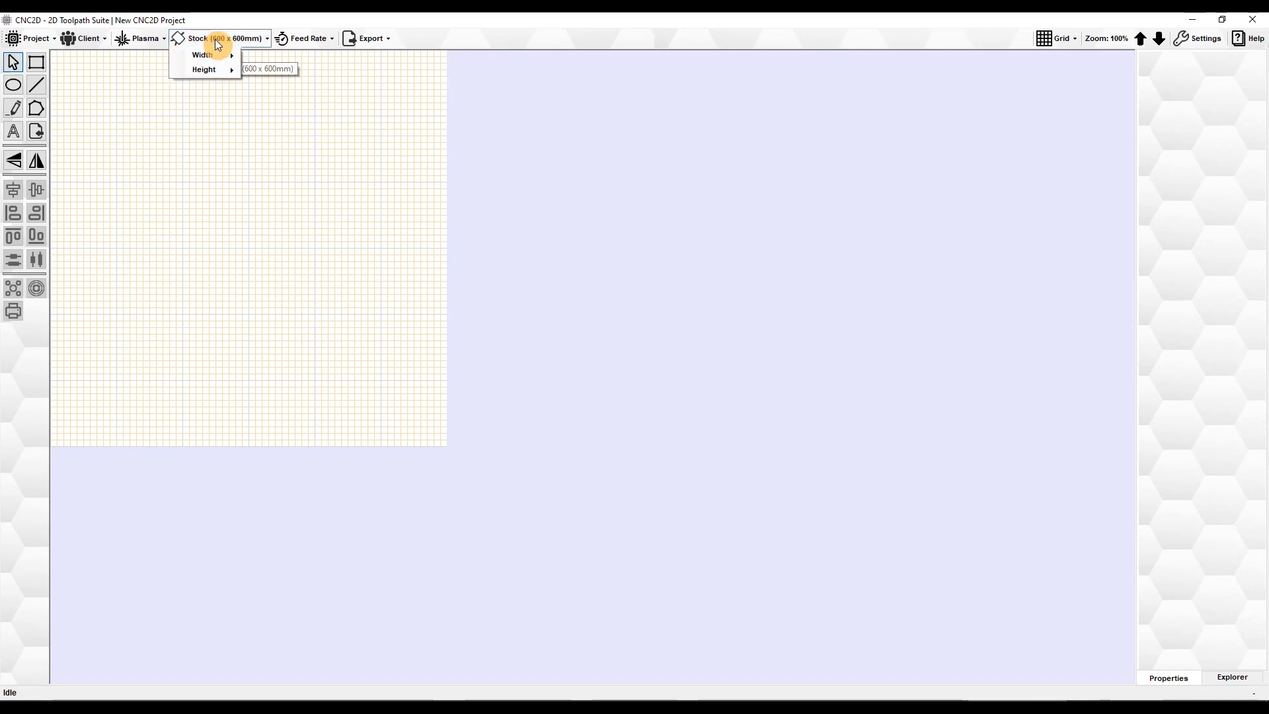
pyautogui.click(215, 38)
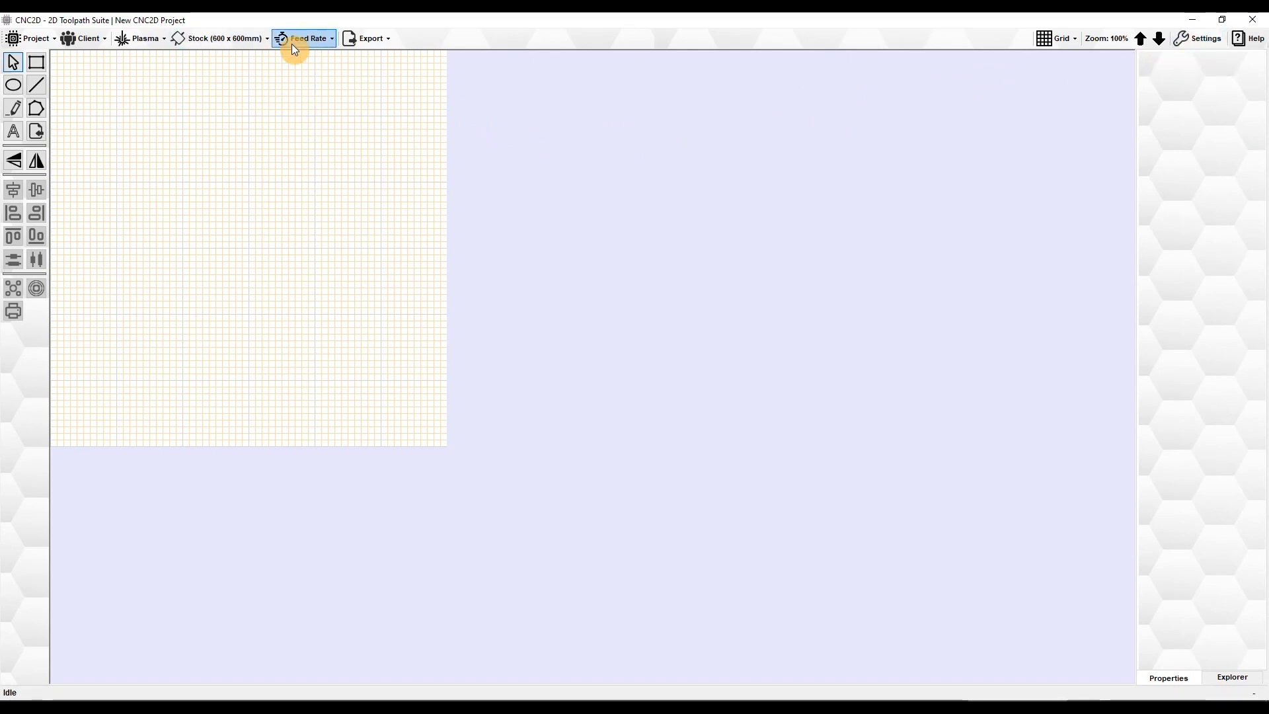
# Review the export options and try Get Quotes, dismissing the subscription notice
pyautogui.click(371, 38)
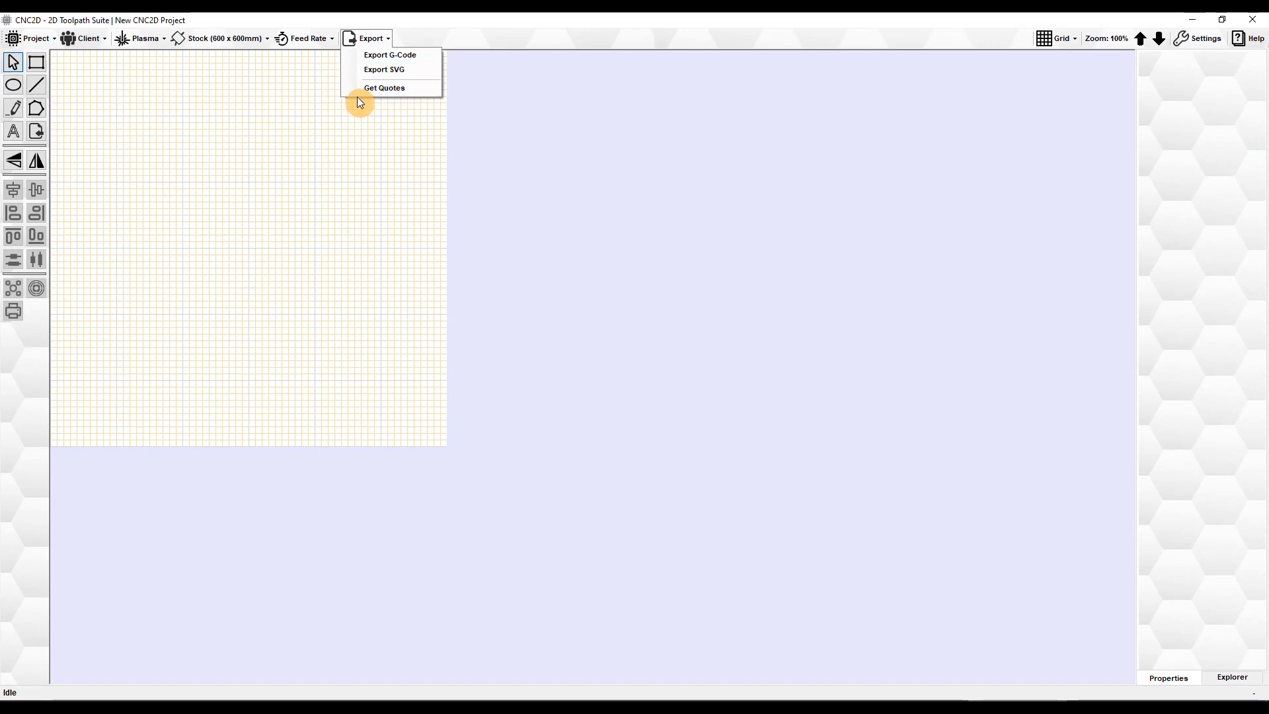
pyautogui.click(381, 88)
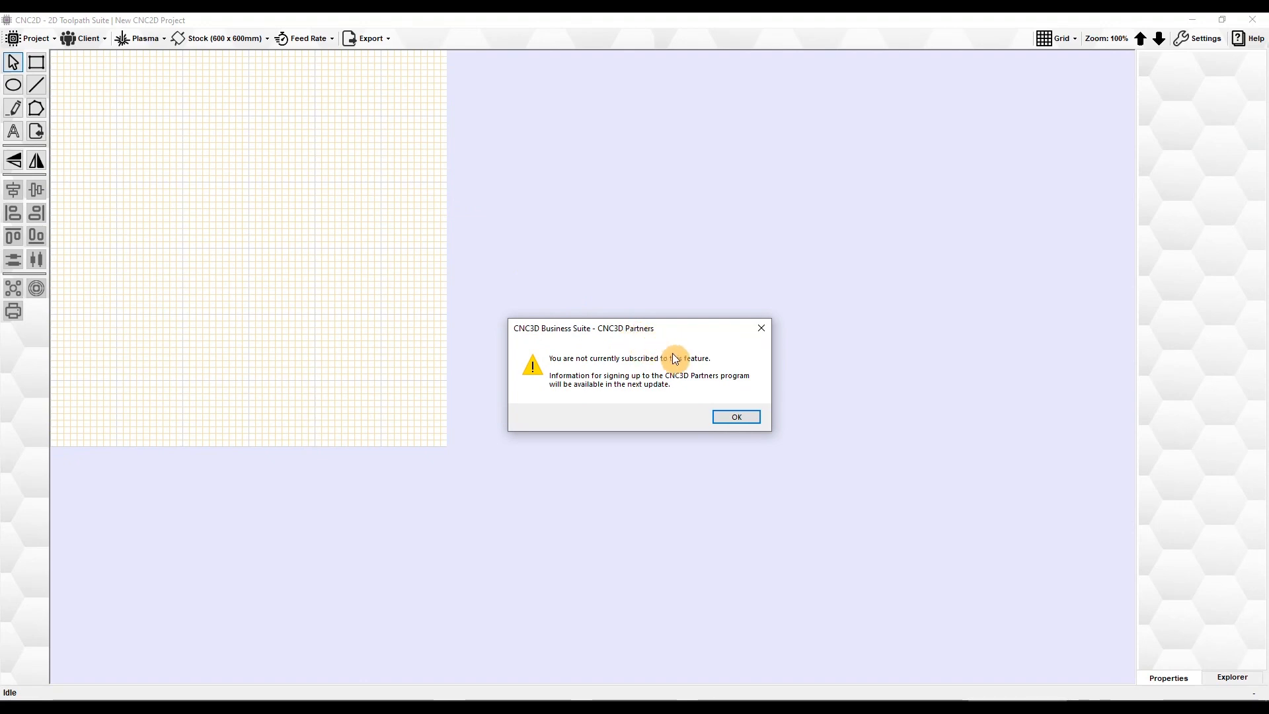
pyautogui.click(729, 417)
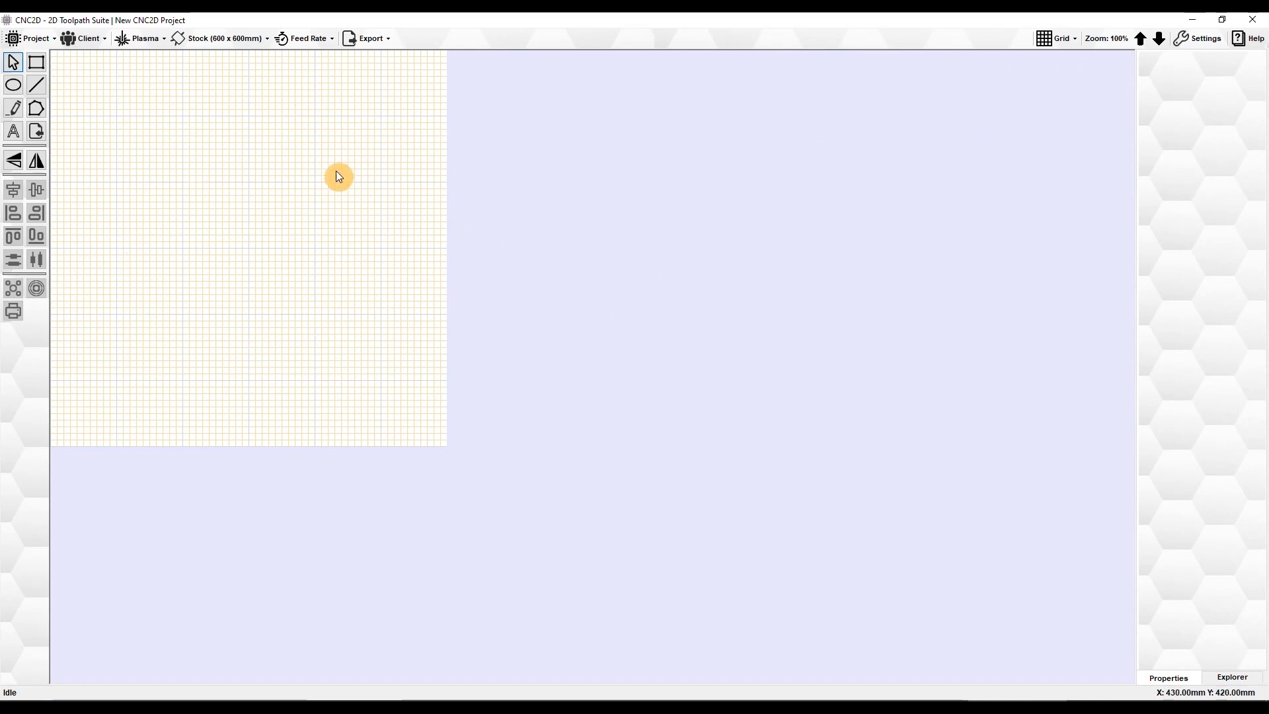
# Turn the grid display off and on again, and look at the grid size setting without changing it
pyautogui.click(1061, 41)
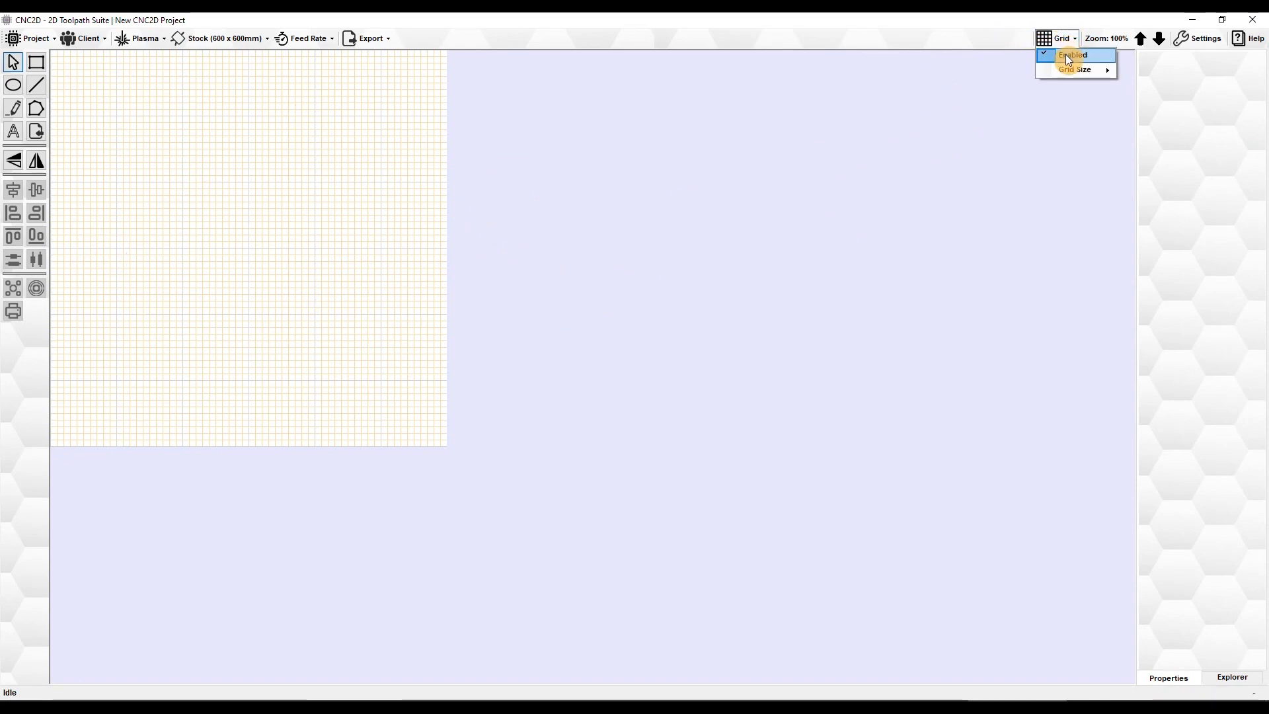
pyautogui.click(1065, 54)
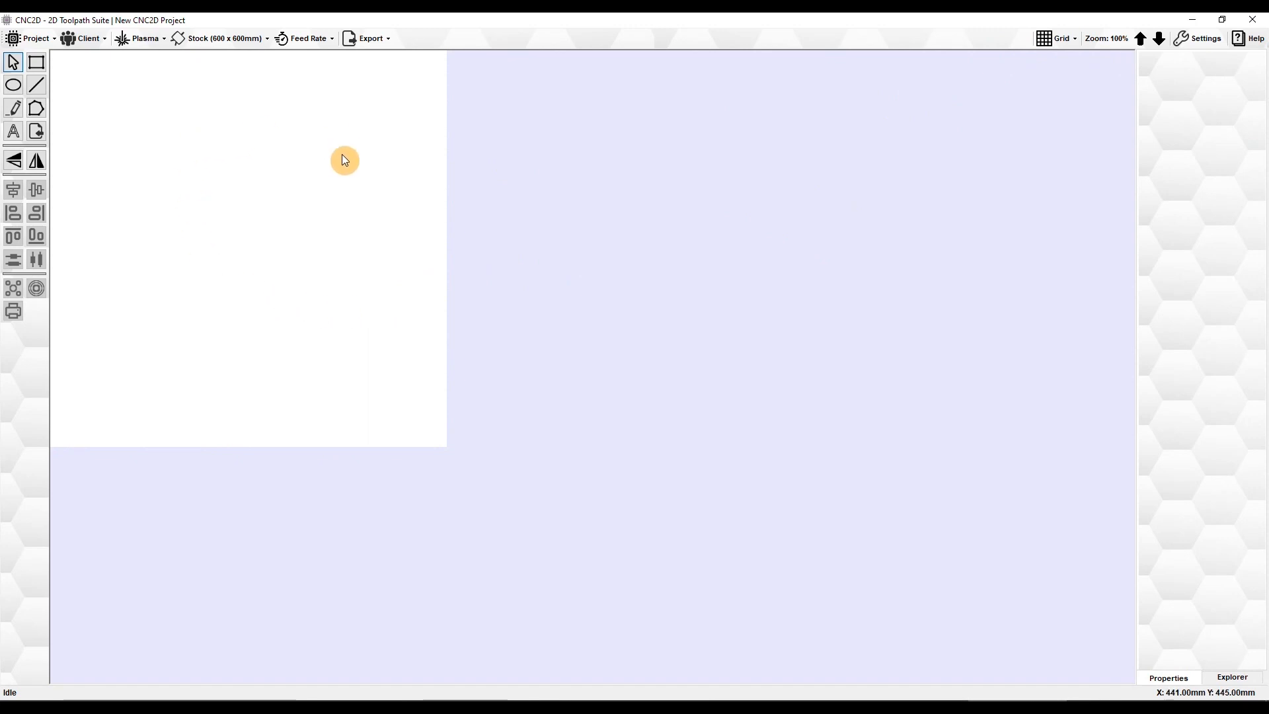
pyautogui.click(1057, 38)
pyautogui.click(1065, 55)
pyautogui.click(1063, 41)
pyautogui.moveTo(1075, 77)
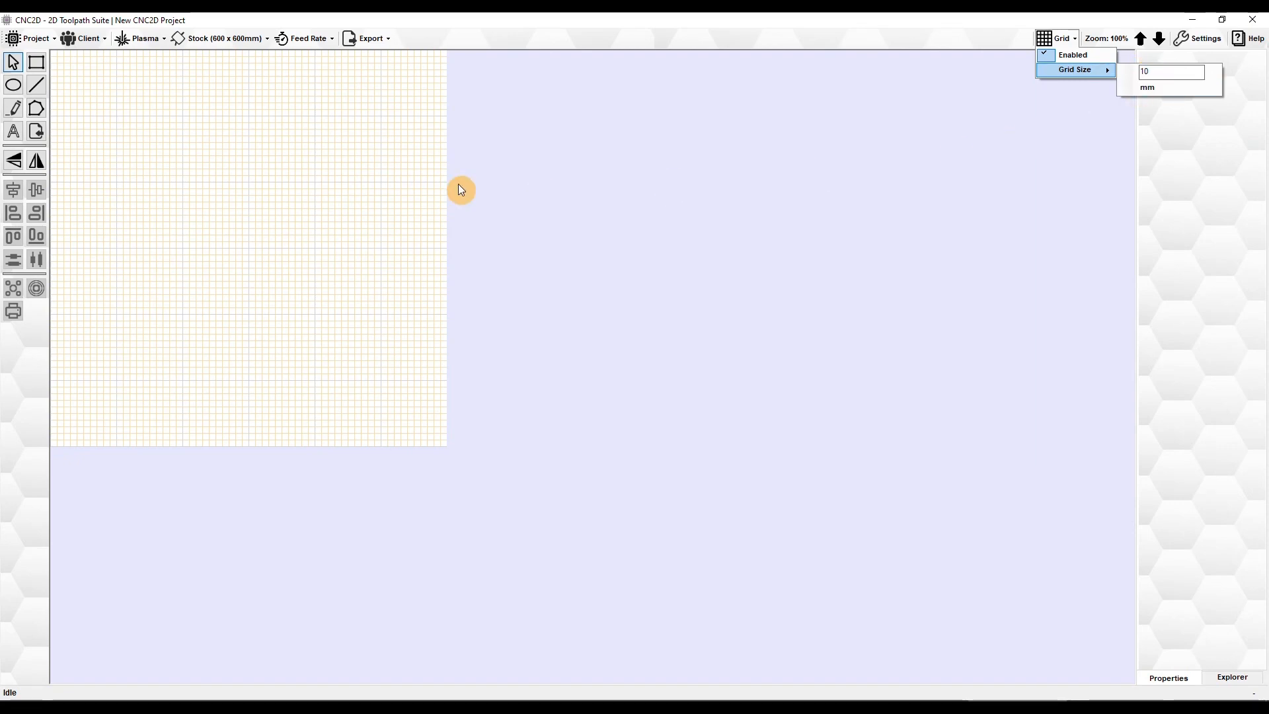
pyautogui.click(209, 159)
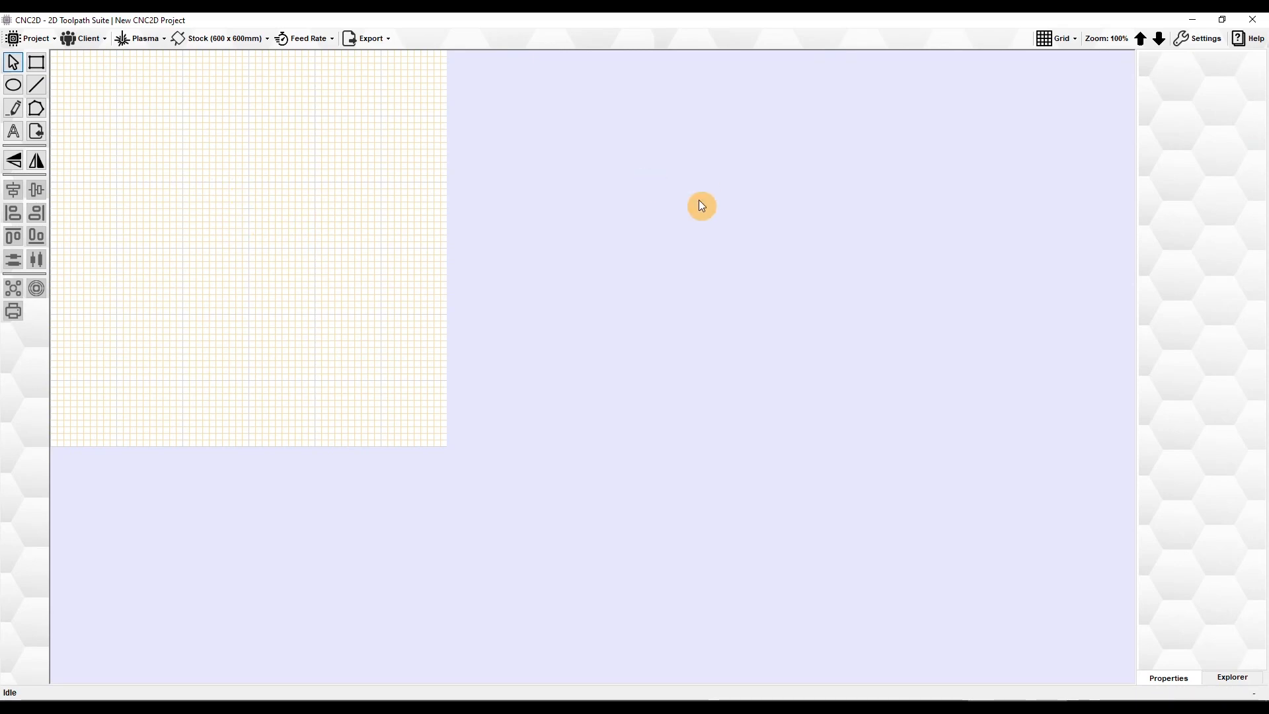
# Try the canvas zoom controls, zooming in to 700% and out to 10%
pyautogui.click(1142, 42)
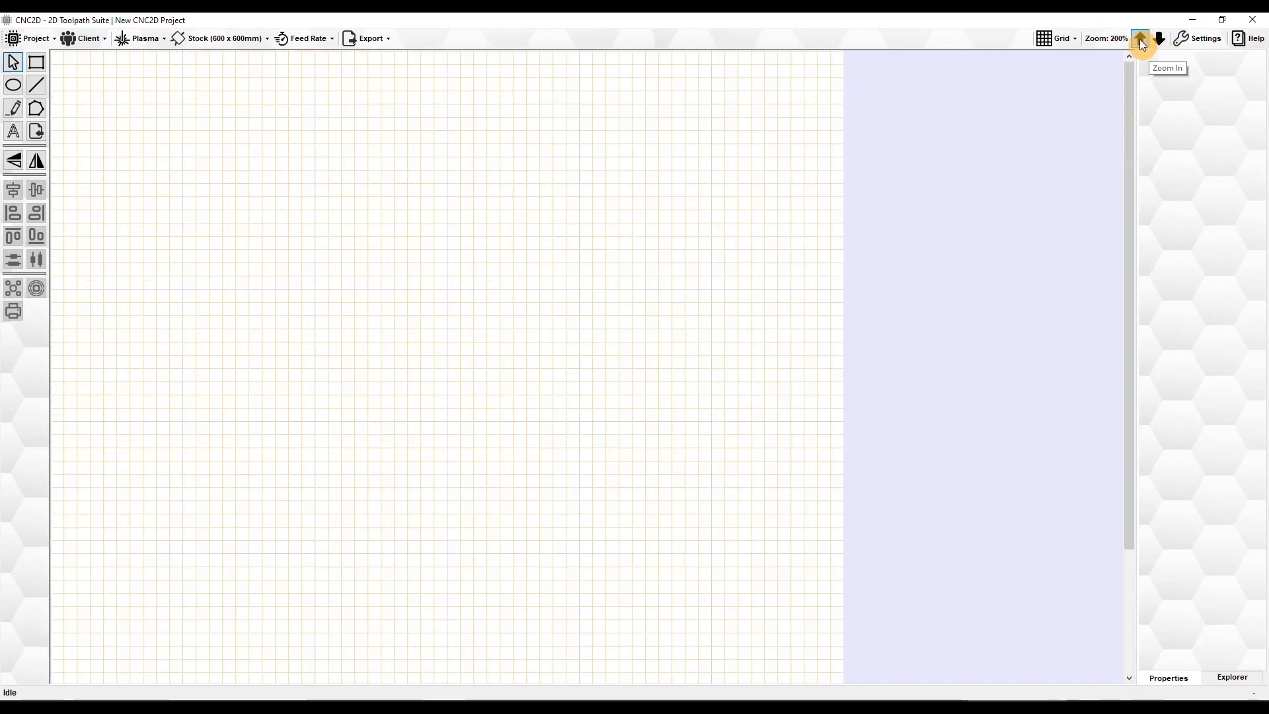
pyautogui.click(1140, 39)
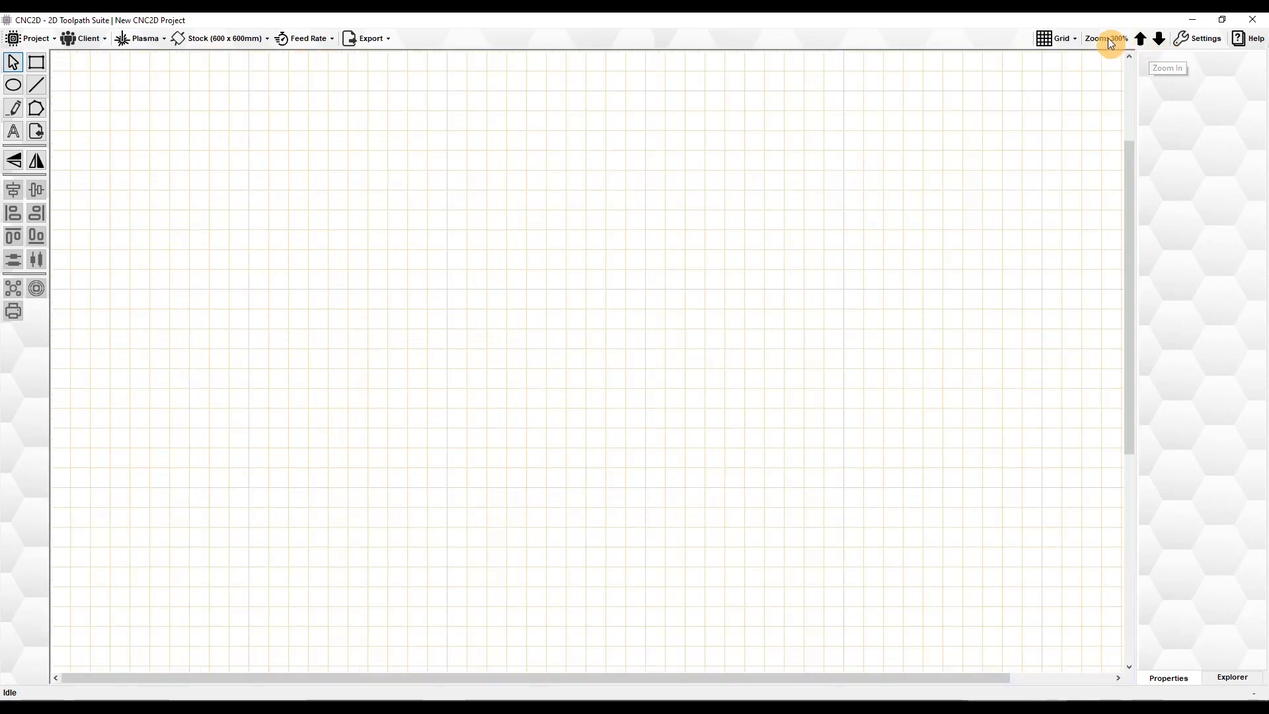
pyautogui.click(1140, 40)
pyautogui.click(1141, 40)
pyautogui.click(1140, 39)
pyautogui.click(1140, 39)
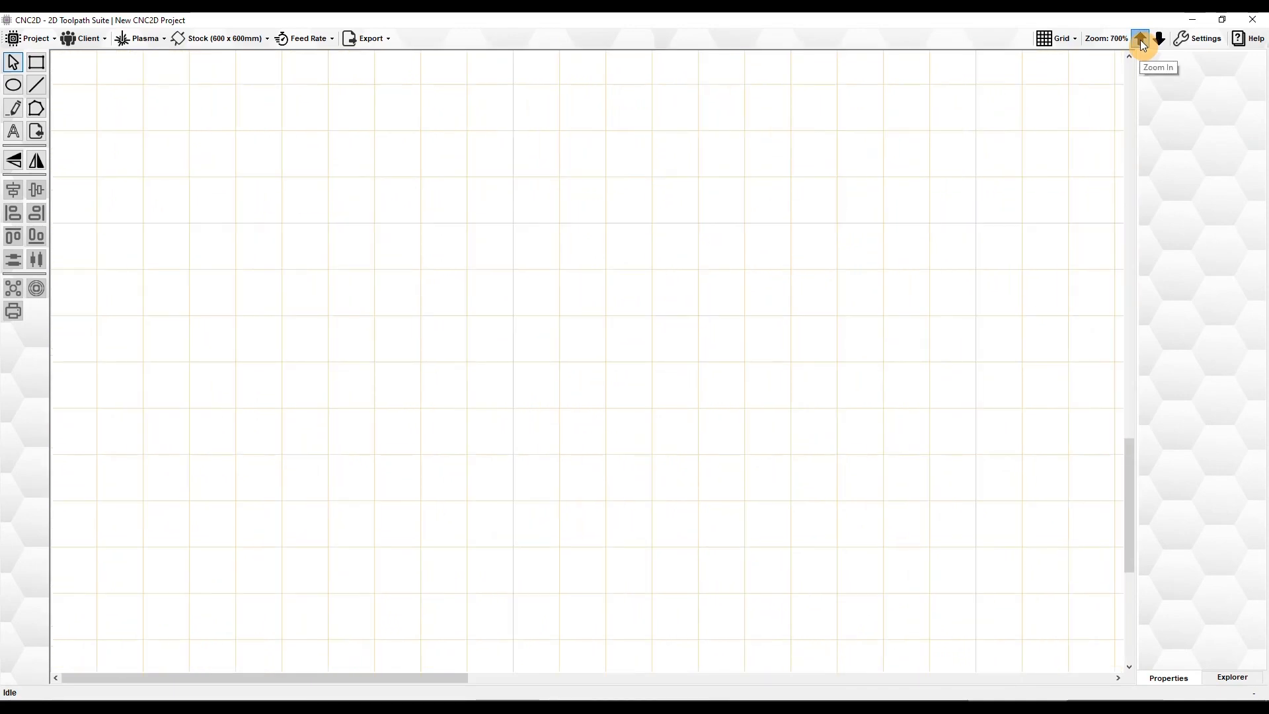
pyautogui.click(1159, 41)
pyautogui.click(1159, 41)
pyautogui.click(1158, 41)
pyautogui.click(1159, 41)
pyautogui.click(1160, 42)
pyautogui.click(1160, 43)
pyautogui.click(1160, 42)
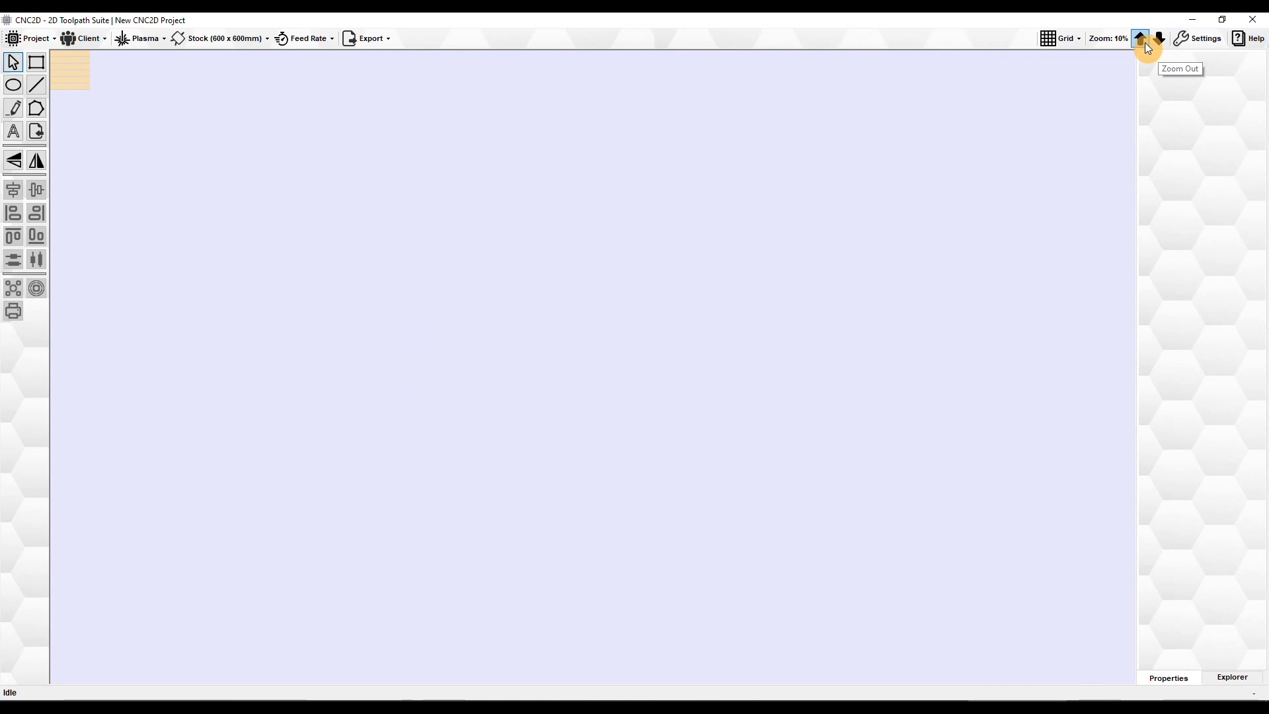
pyautogui.click(1139, 41)
pyautogui.click(1139, 41)
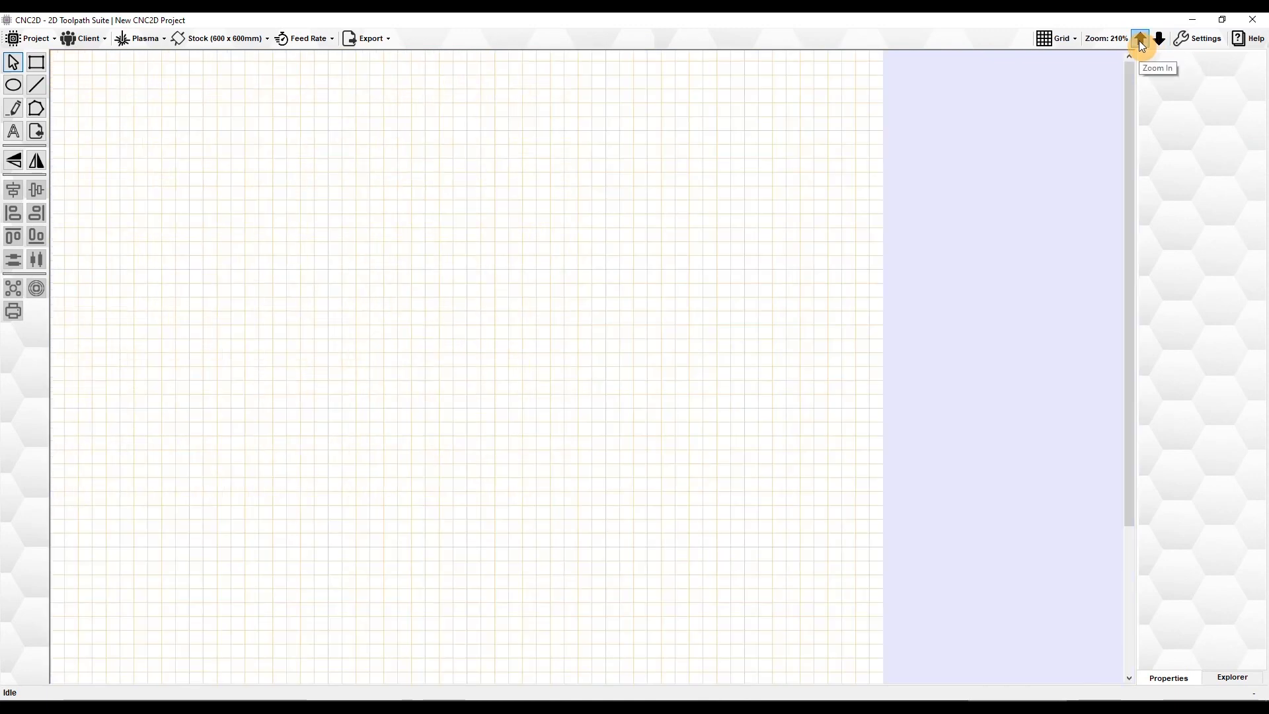
pyautogui.click(1160, 41)
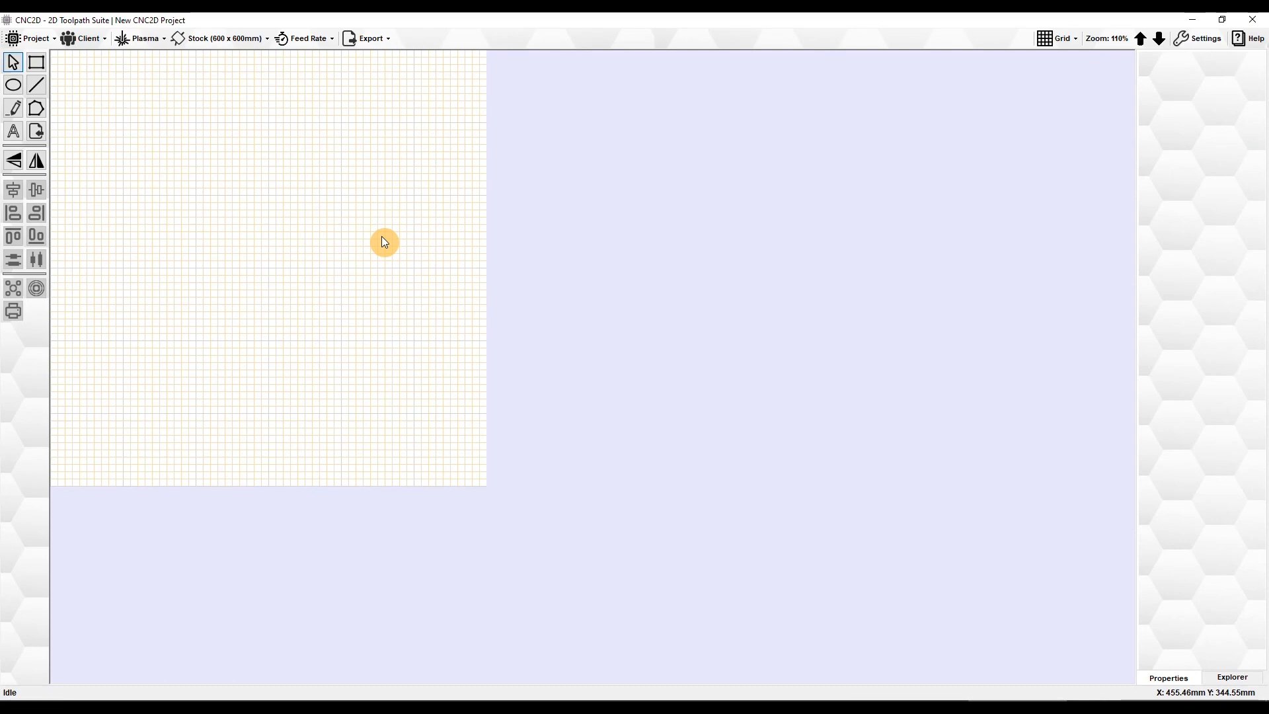
# Try zooming in and out directly over the stock area, finishing at 100%
pyautogui.scroll(-1, 381, 237)
pyautogui.scroll(2, 379, 237)
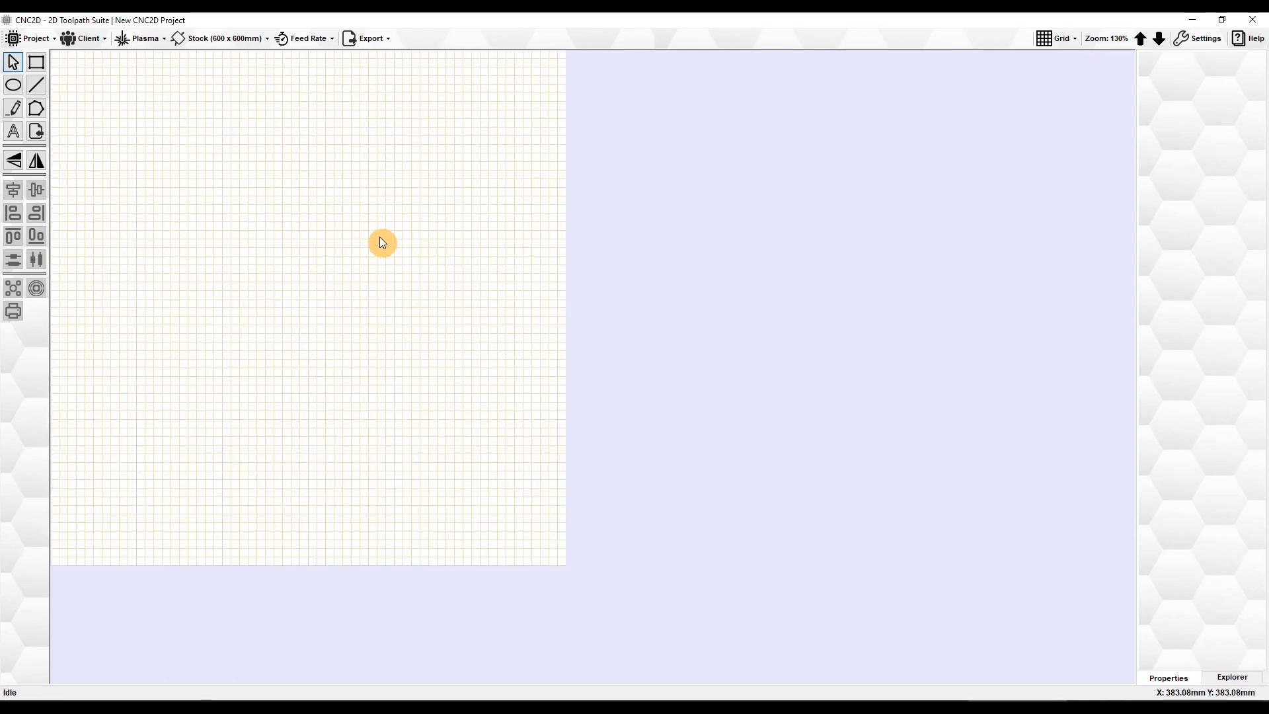
pyautogui.scroll(3, 381, 239)
pyautogui.scroll(-2, 381, 240)
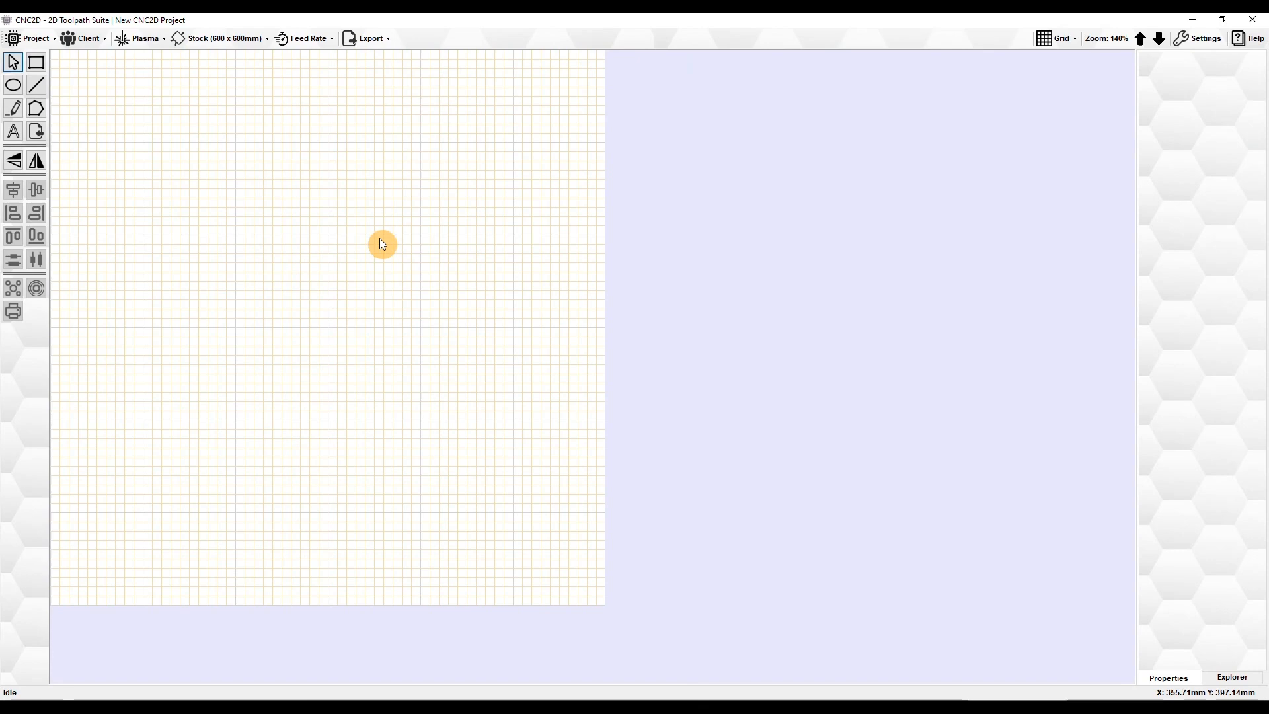
pyautogui.scroll(-2, 381, 244)
pyautogui.scroll(2, 381, 246)
pyautogui.scroll(-4, 381, 248)
pyautogui.scroll(1, 383, 250)
pyautogui.scroll(2, 381, 249)
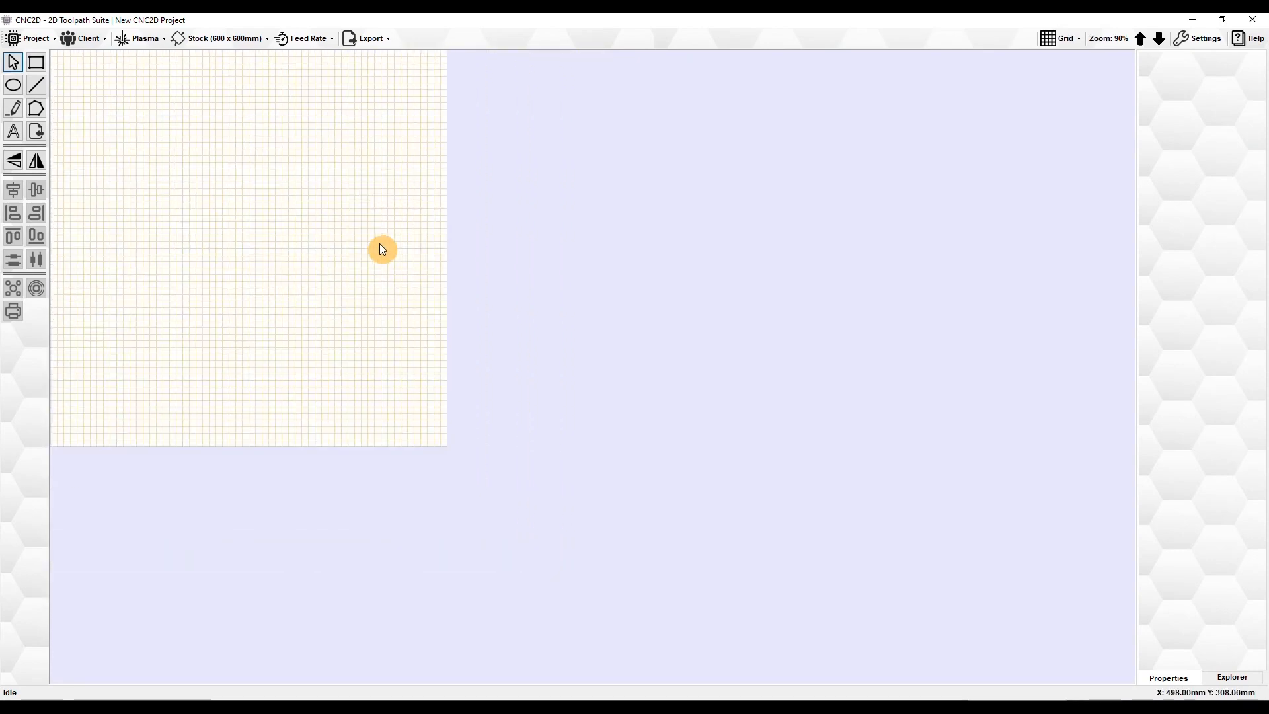
pyautogui.scroll(-1, 381, 250)
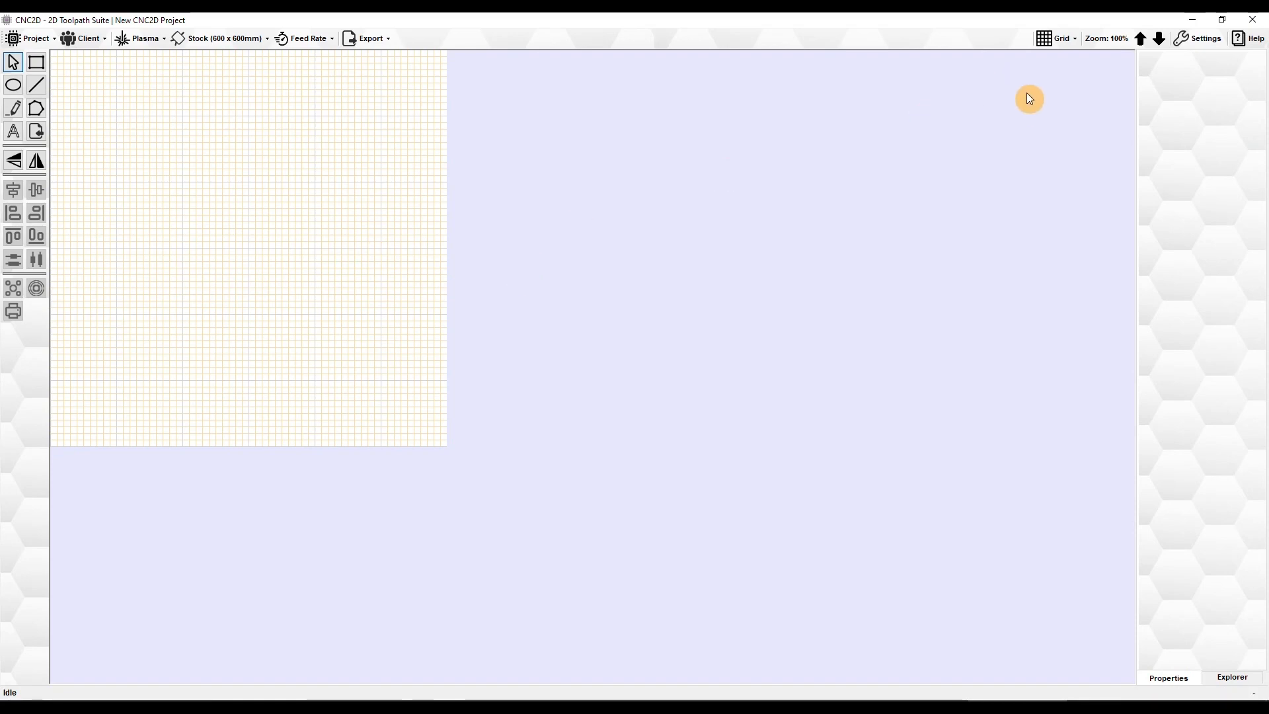
# Review the startup behaviour options and the colour settings, and close the settings without saving
pyautogui.click(1203, 41)
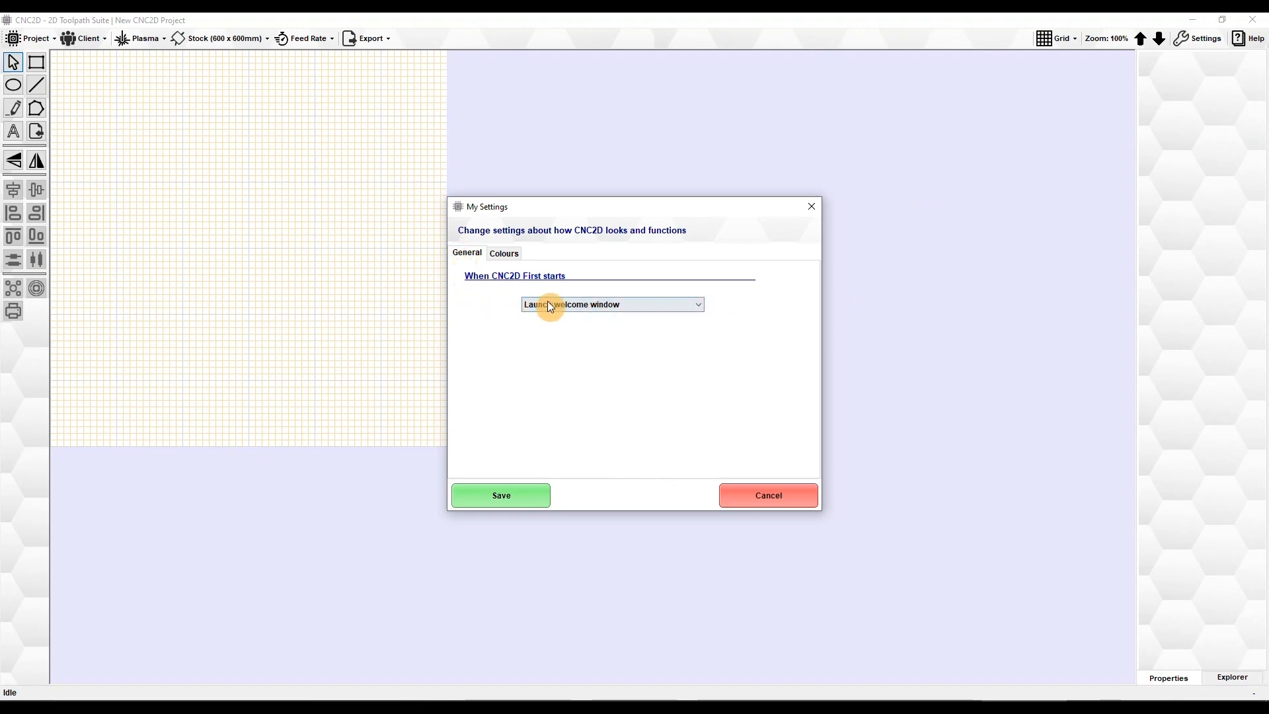
pyautogui.click(641, 311)
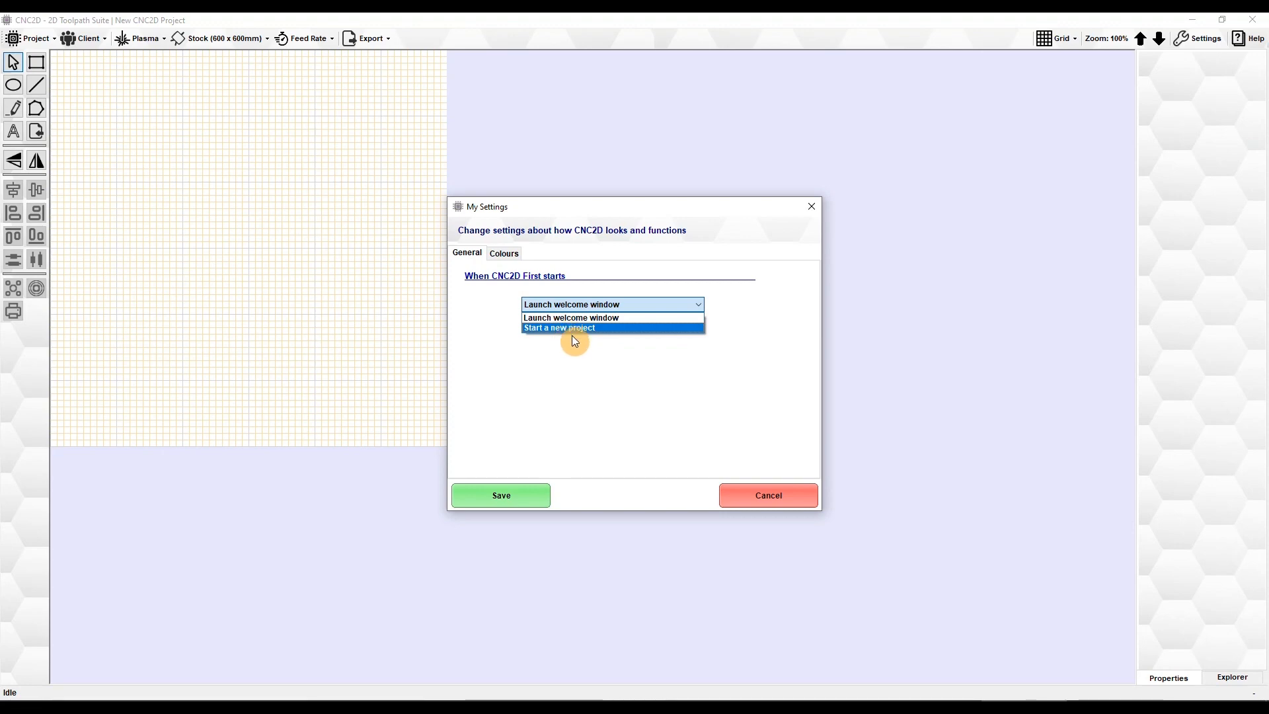
pyautogui.click(590, 371)
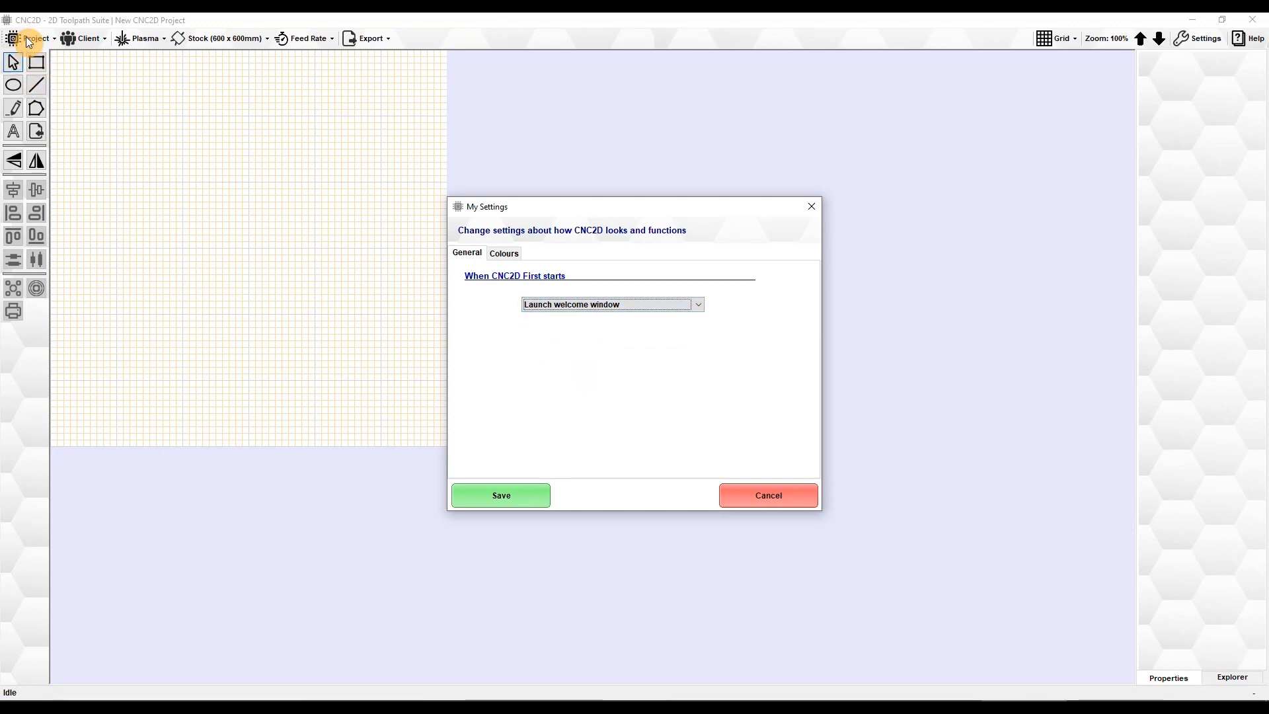
pyautogui.click(589, 309)
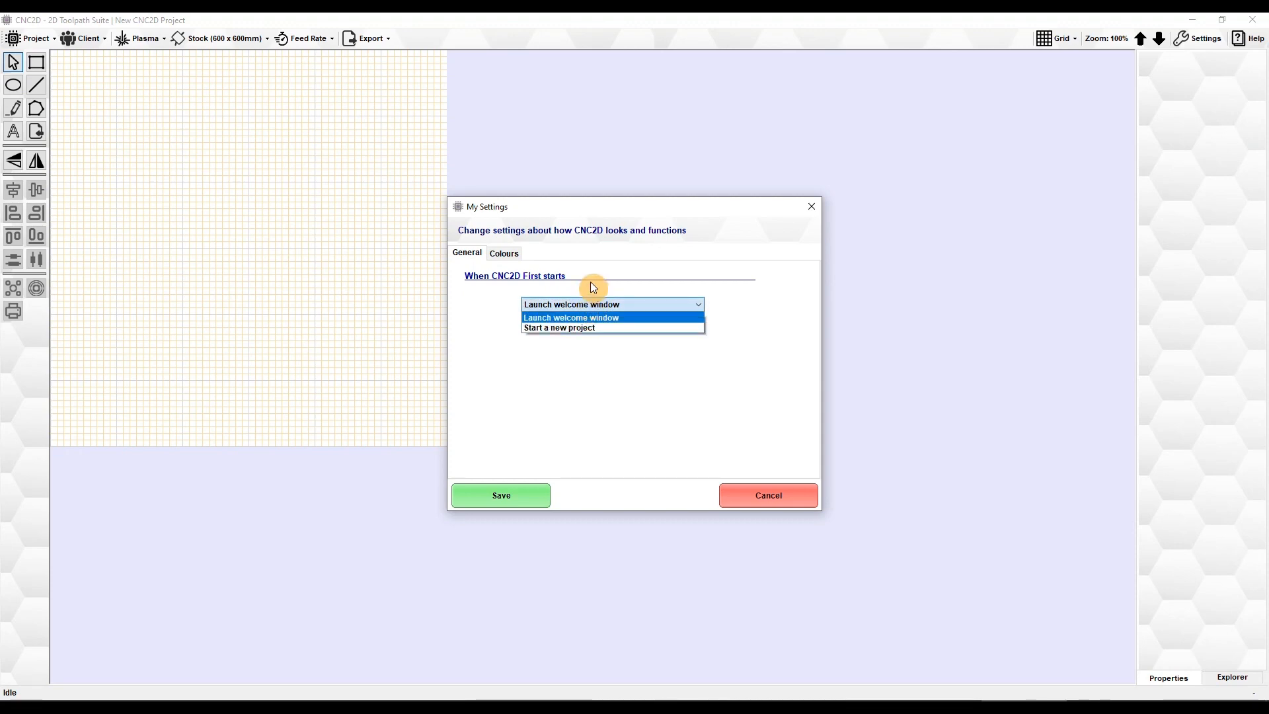
pyautogui.click(590, 282)
pyautogui.click(504, 257)
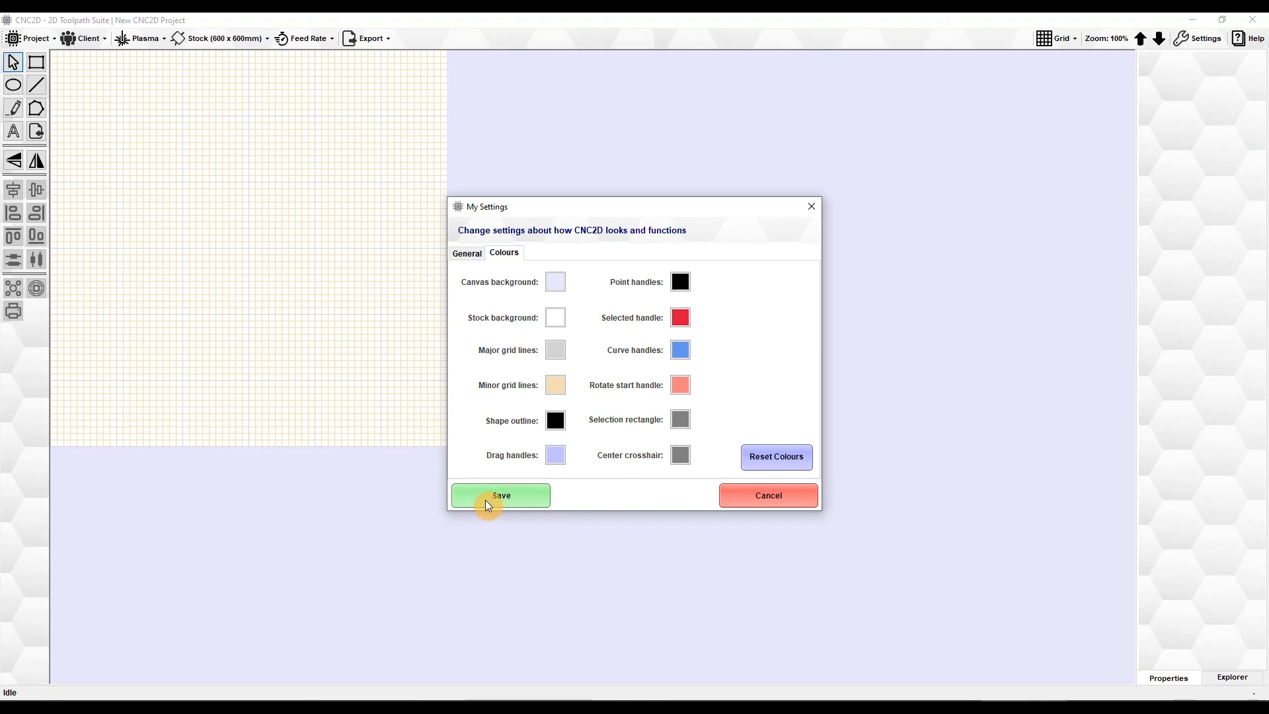
pyautogui.click(756, 497)
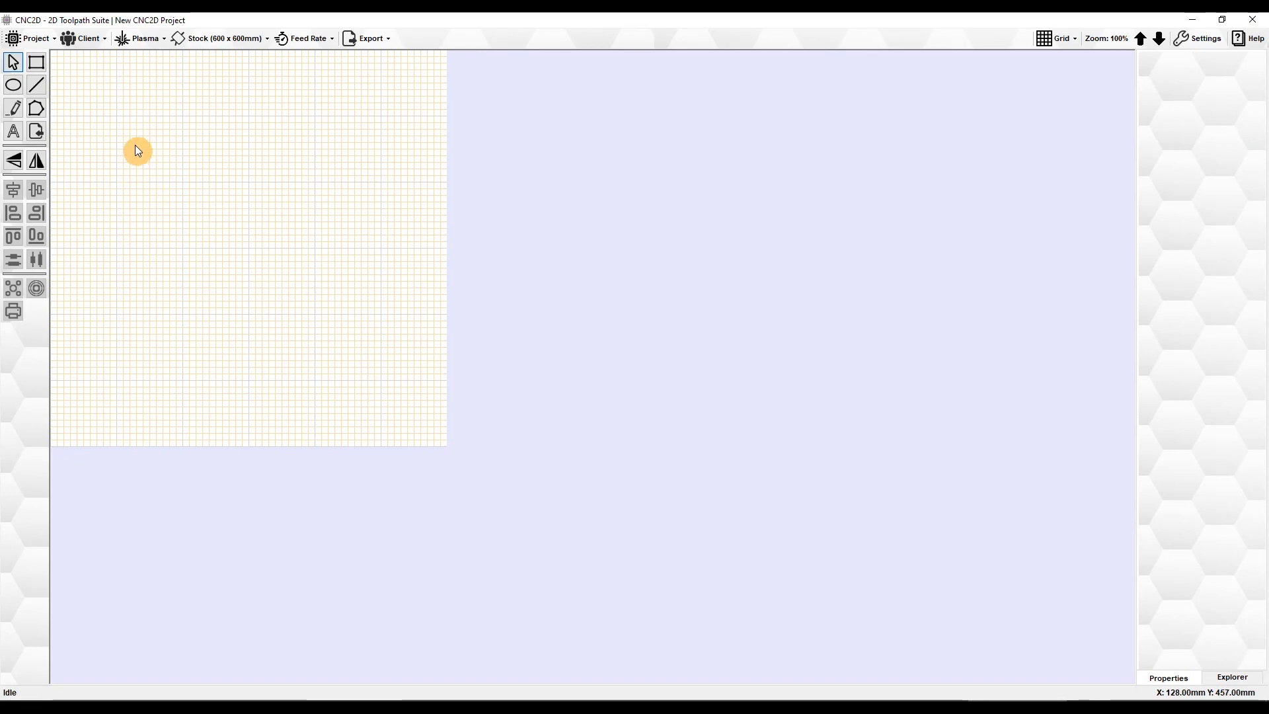
# Draw a rectangle about 131 × 92 mm and move it to about X 40, Y 472 mm near the stock's upper-left corner
pyautogui.click(37, 64)
pyautogui.moveTo(136, 132)
pyautogui.mouseDown()
pyautogui.moveTo(232, 192)
pyautogui.moveTo(221, 192)
pyautogui.mouseUp()
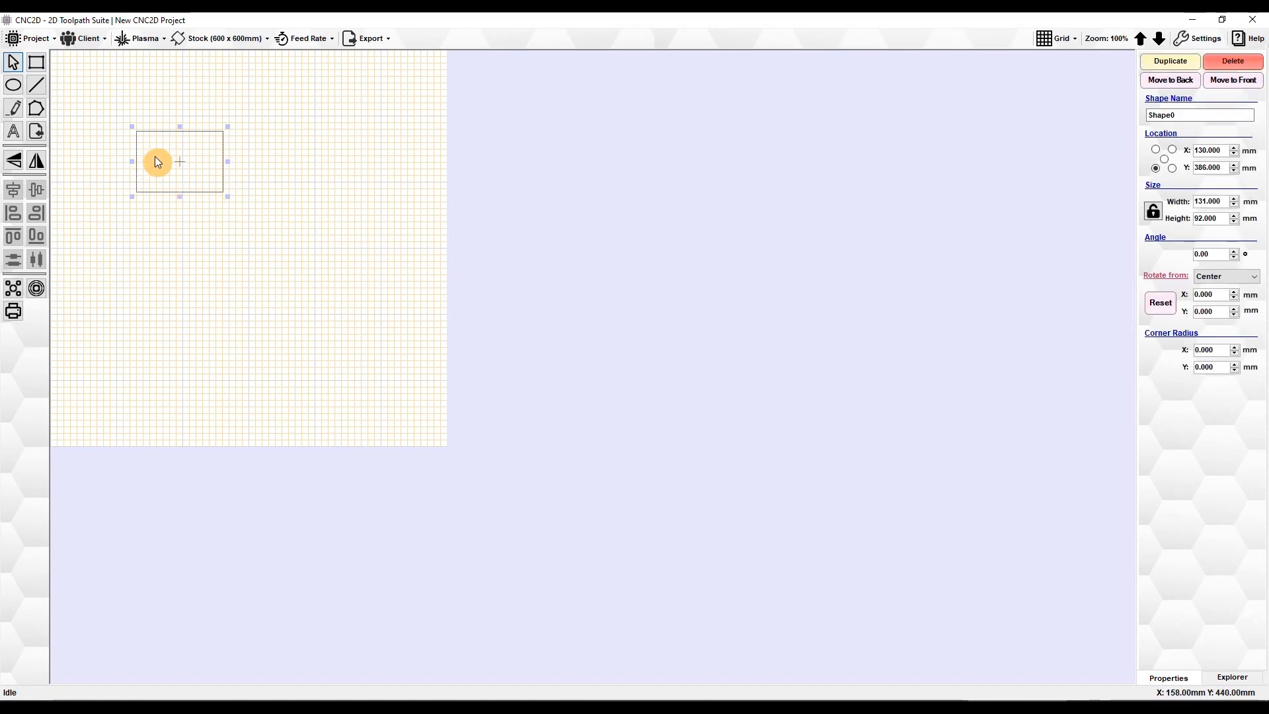
pyautogui.moveTo(199, 176); pyautogui.dragTo(139, 120)
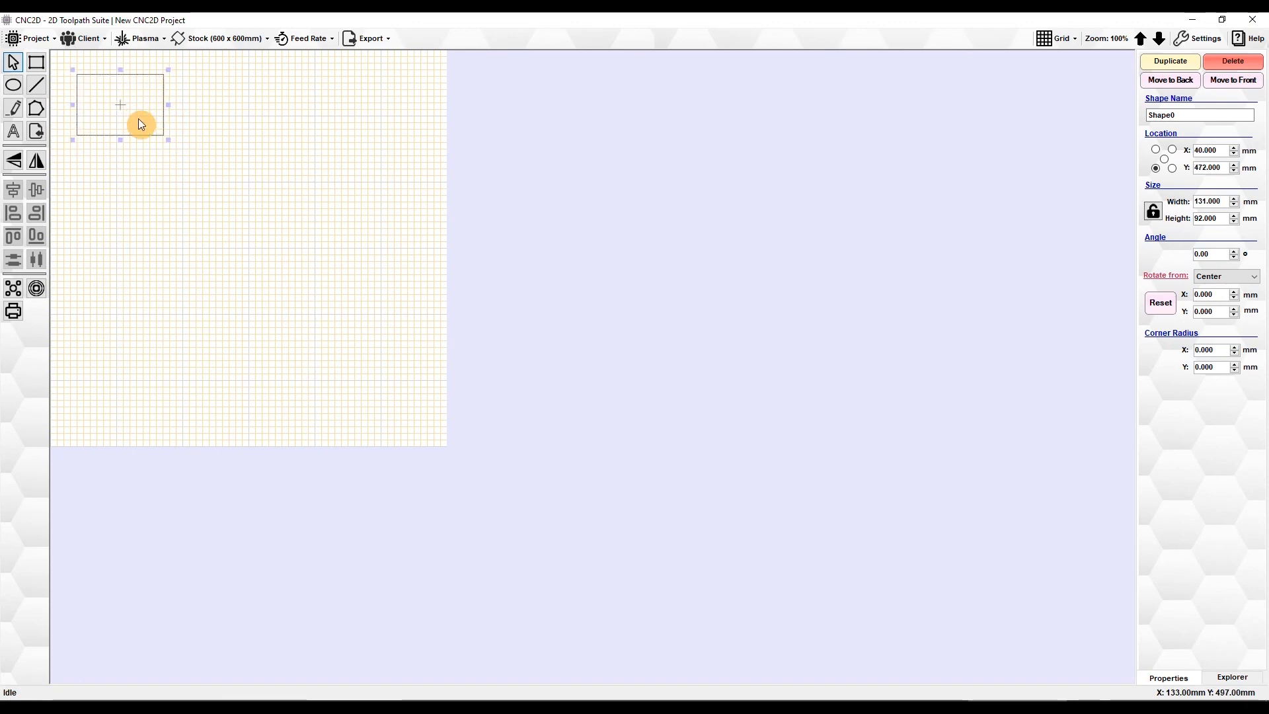
# Draw six smaller rectangles in two rows of three below the first rectangle
pyautogui.click(13, 64)
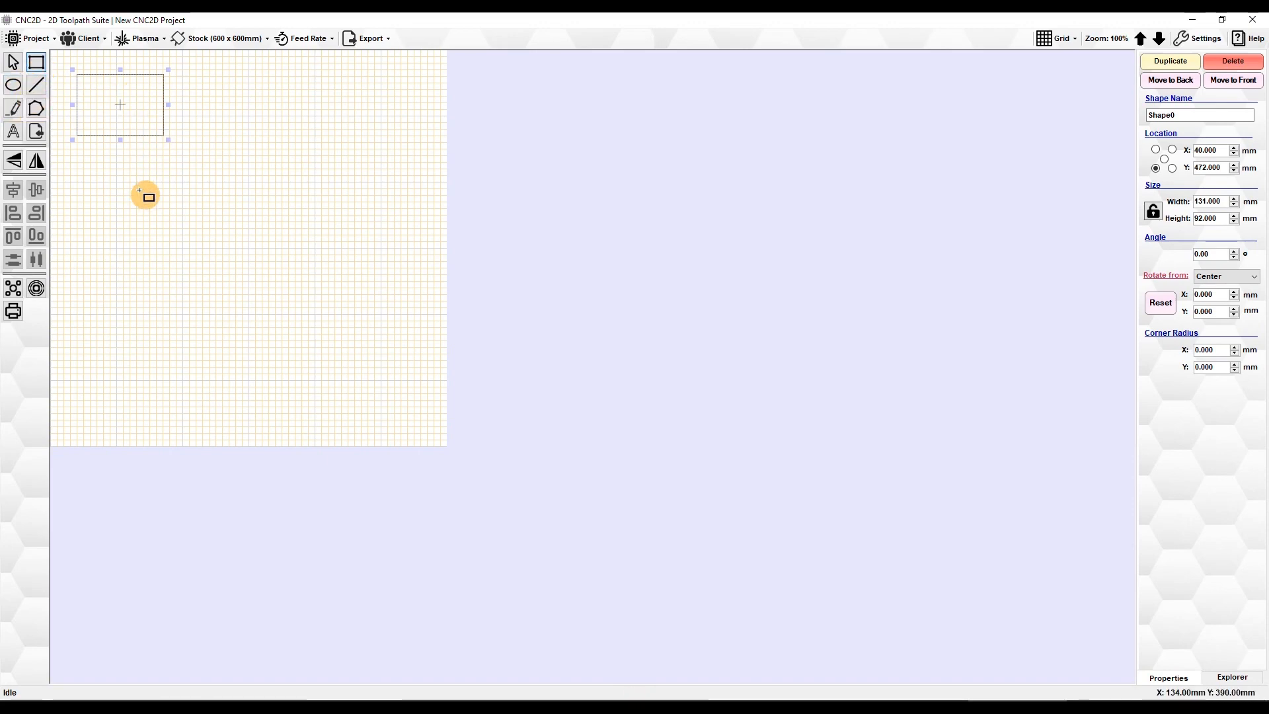
pyautogui.moveTo(125, 171)
pyautogui.mouseDown()
pyautogui.moveTo(176, 205)
pyautogui.moveTo(263, 207)
pyautogui.moveTo(297, 175)
pyautogui.moveTo(348, 208)
pyautogui.mouseUp()
pyautogui.moveTo(150, 246)
pyautogui.mouseDown()
pyautogui.moveTo(201, 278)
pyautogui.moveTo(395, 291)
pyautogui.mouseUp()
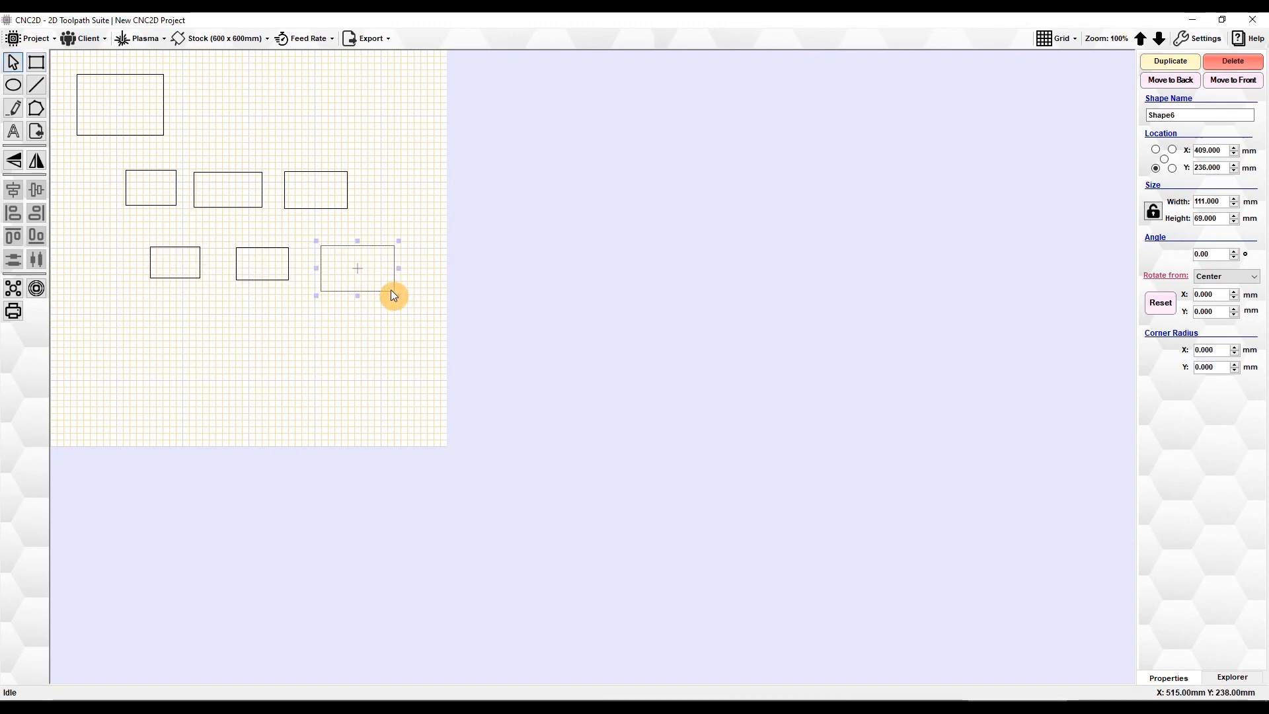
pyautogui.click(196, 315)
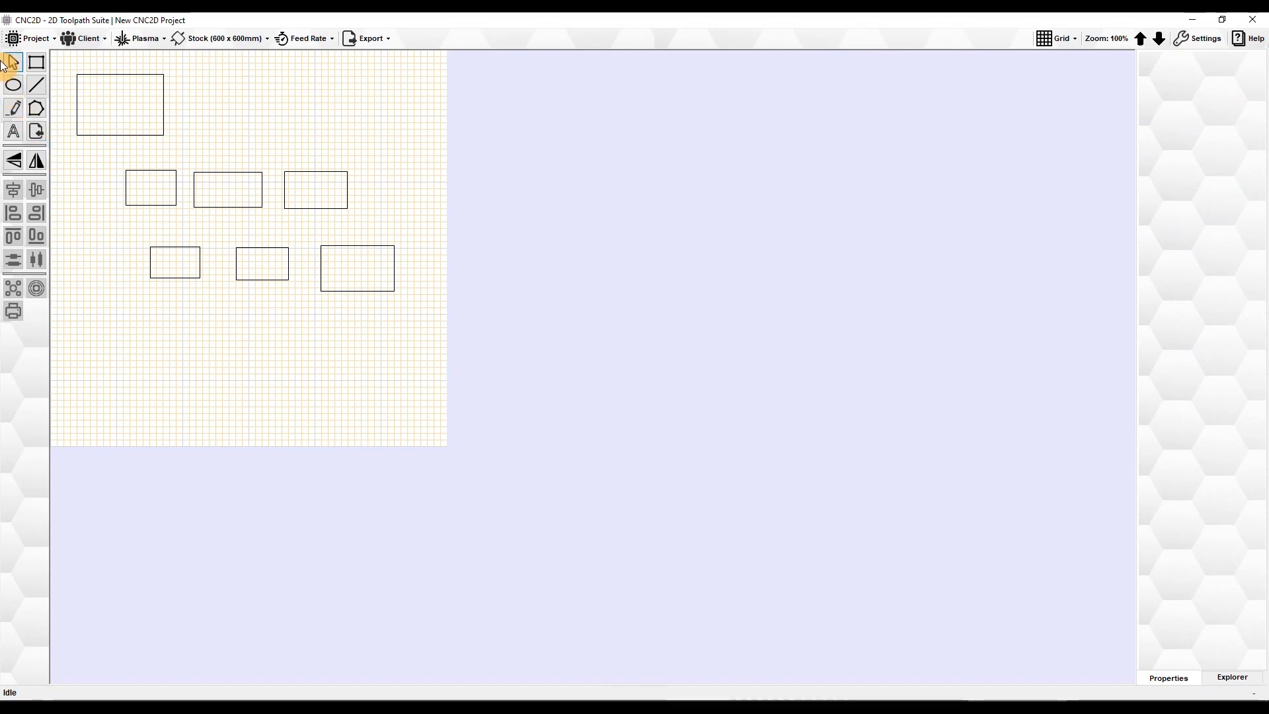
# Try selecting multiple rectangles at once with selection windows, and clear the selection
pyautogui.moveTo(399, 350); pyautogui.dragTo(74, 84)
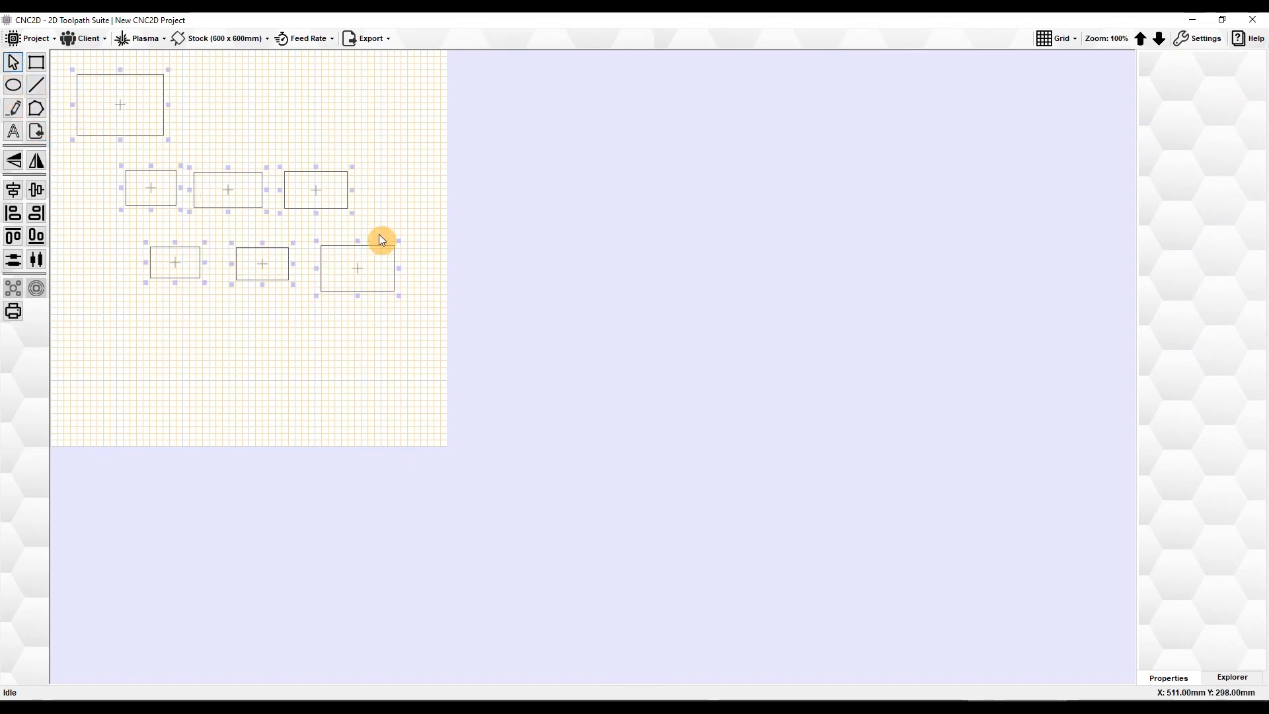
pyautogui.click(391, 133)
pyautogui.moveTo(375, 190); pyautogui.dragTo(283, 213)
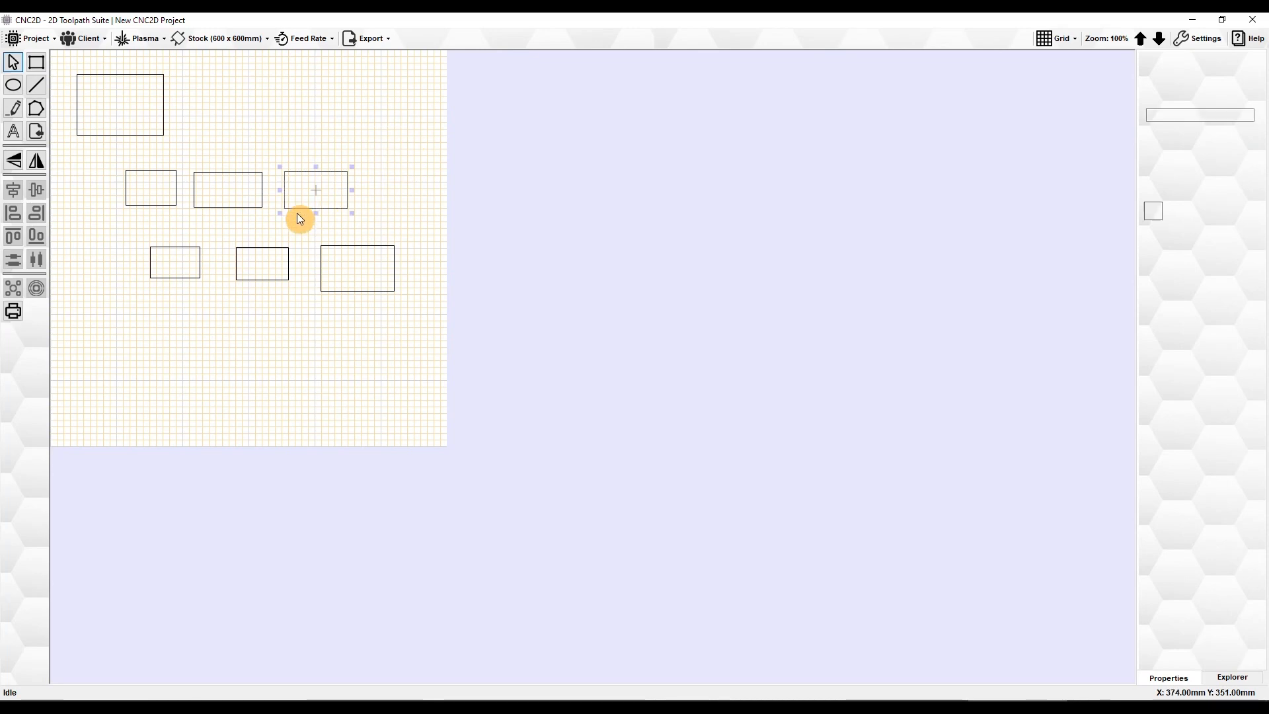
pyautogui.moveTo(396, 338); pyautogui.dragTo(151, 191)
pyautogui.click(281, 125)
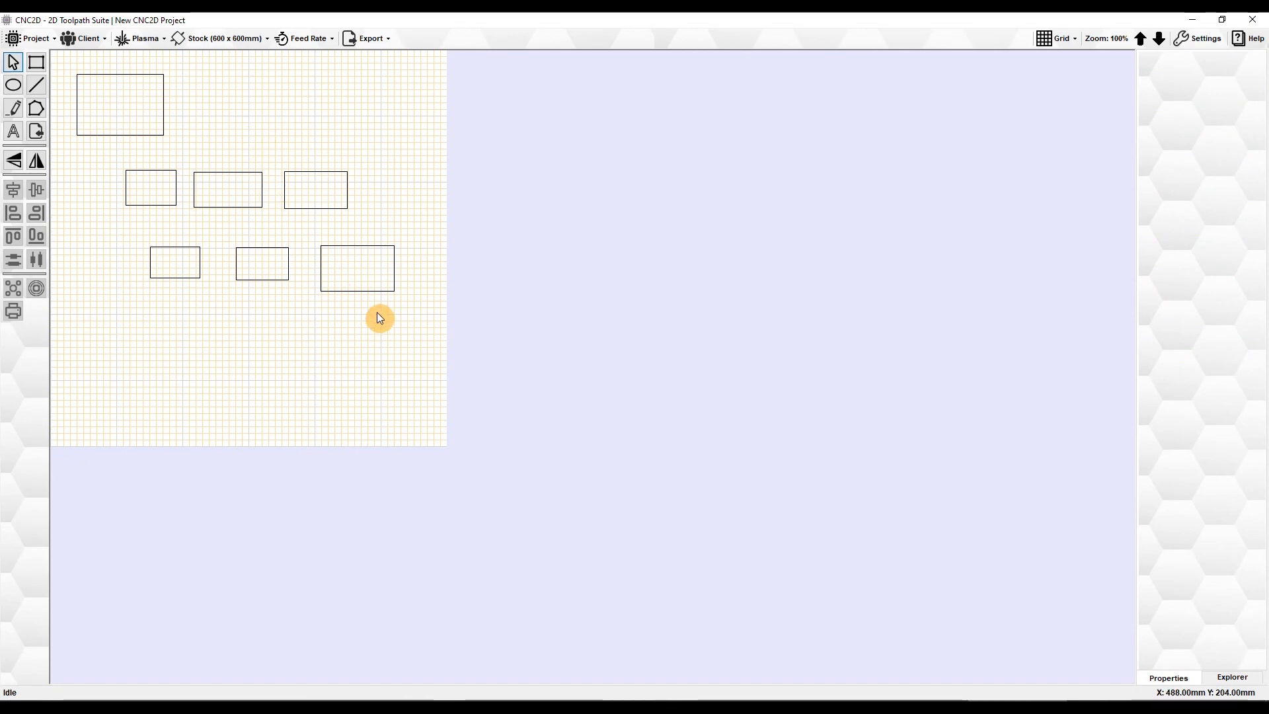
# Select the six smaller rectangles together, shift them slightly as a group, and delete them
pyautogui.moveTo(394, 320); pyautogui.dragTo(111, 173)
pyautogui.moveTo(252, 188)
pyautogui.mouseDown()
pyautogui.moveTo(250, 231)
pyautogui.moveTo(246, 183)
pyautogui.moveTo(186, 209)
pyautogui.moveTo(264, 256)
pyautogui.moveTo(247, 205)
pyautogui.mouseUp()
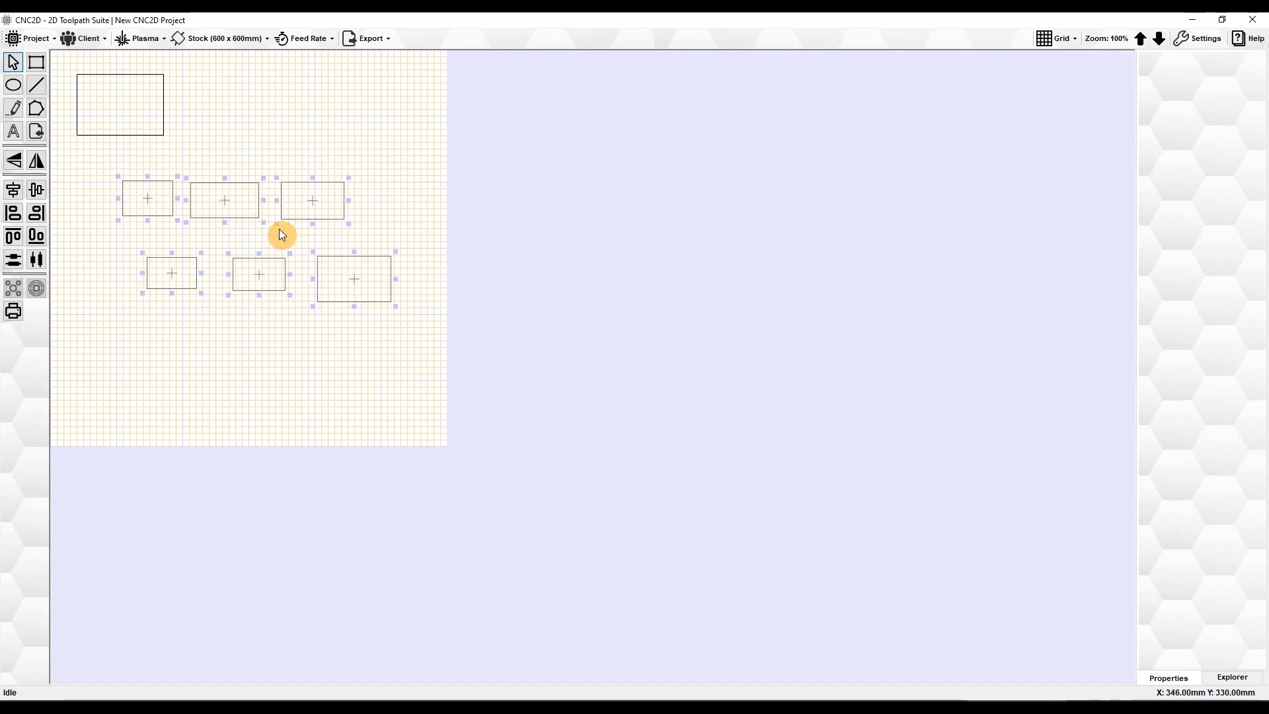
pyautogui.press('Delete')
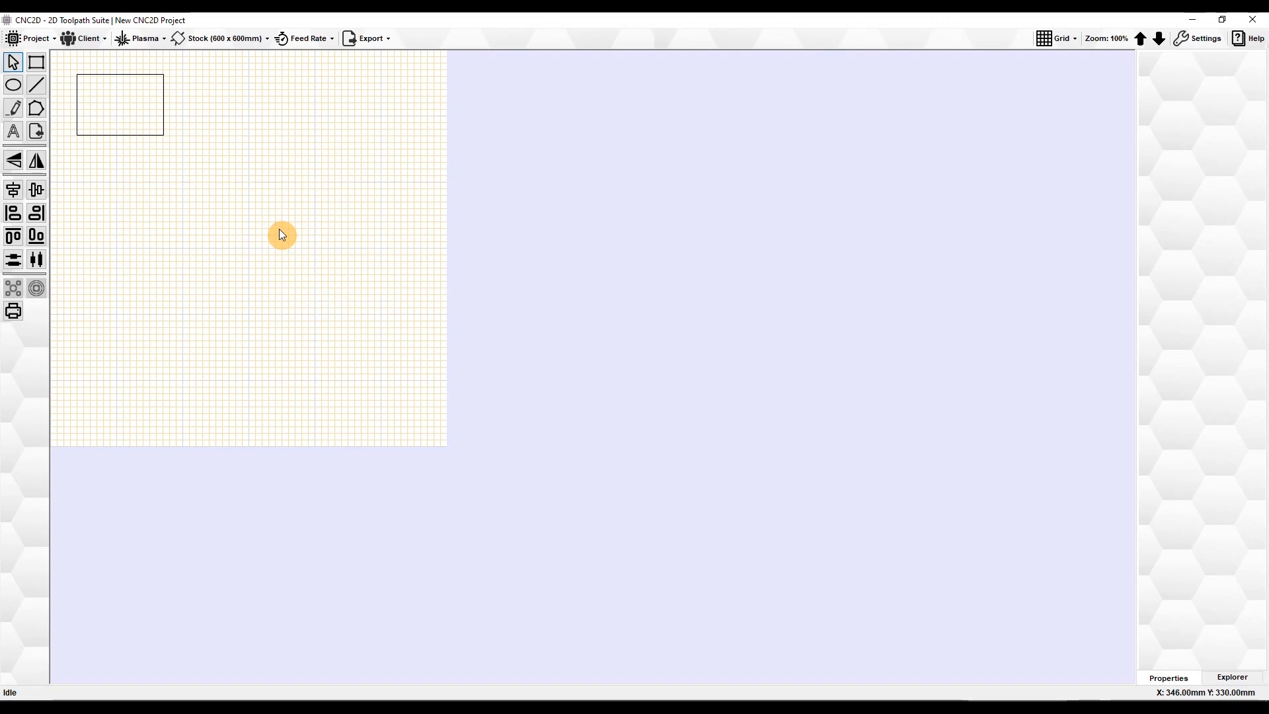
# Draw an ellipse about 143 × 82 mm beside the rectangle, and a diagonal line spanning about 142 × 62 mm beyond it
pyautogui.click(141, 115)
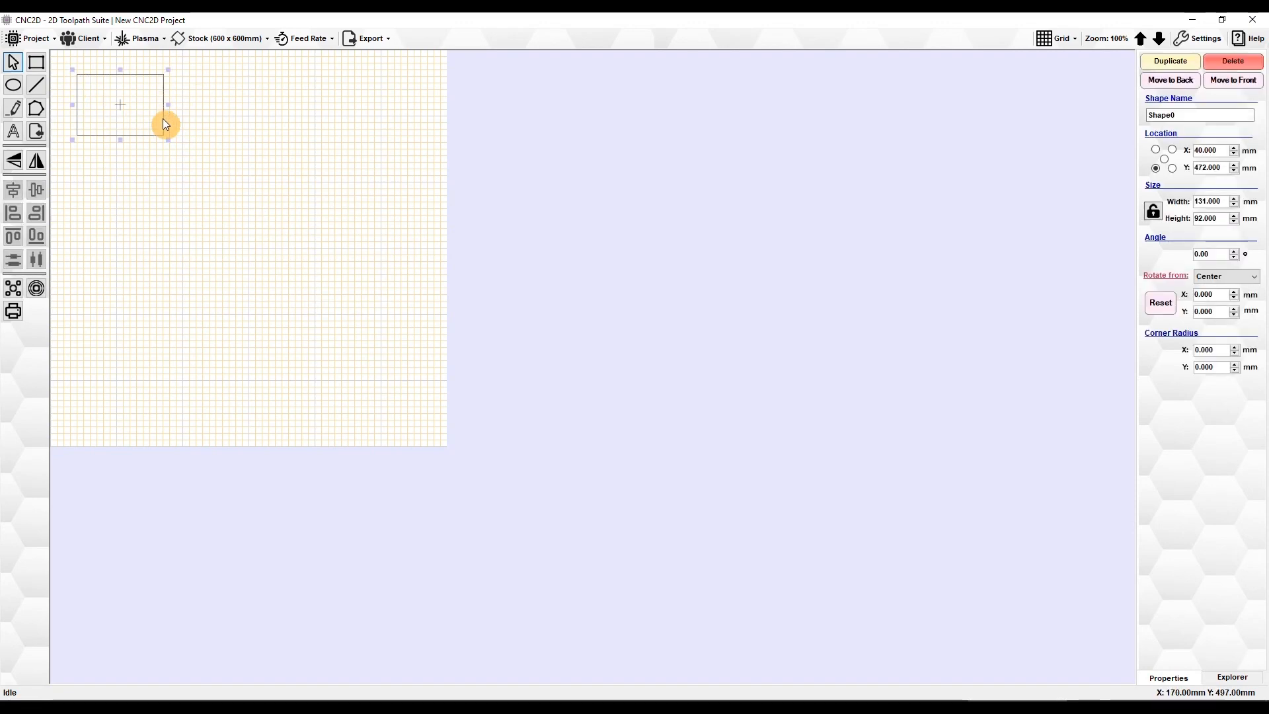
pyautogui.click(8, 88)
pyautogui.moveTo(189, 80)
pyautogui.mouseDown()
pyautogui.moveTo(287, 137)
pyautogui.moveTo(410, 78)
pyautogui.mouseUp()
pyautogui.click(36, 84)
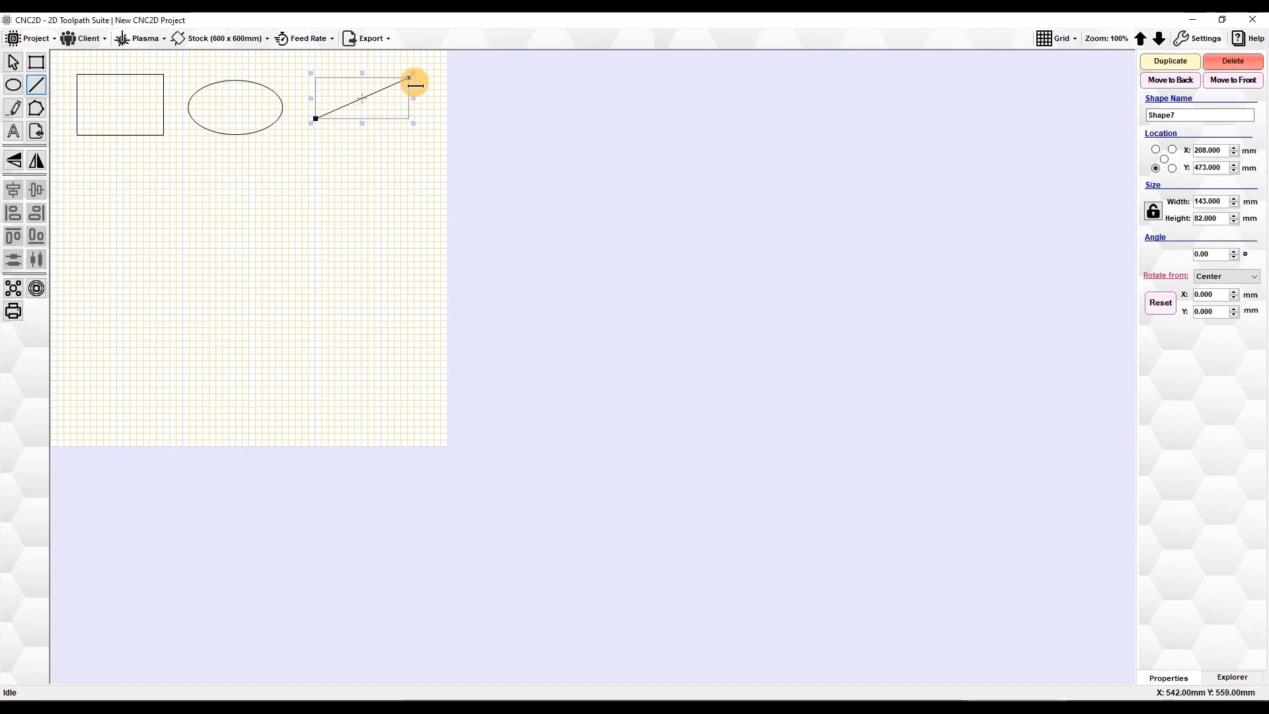
# Draw a wavy freehand curve about 428 × 96 mm below the rectangle, ellipse and line, and deselect it
pyautogui.click(15, 110)
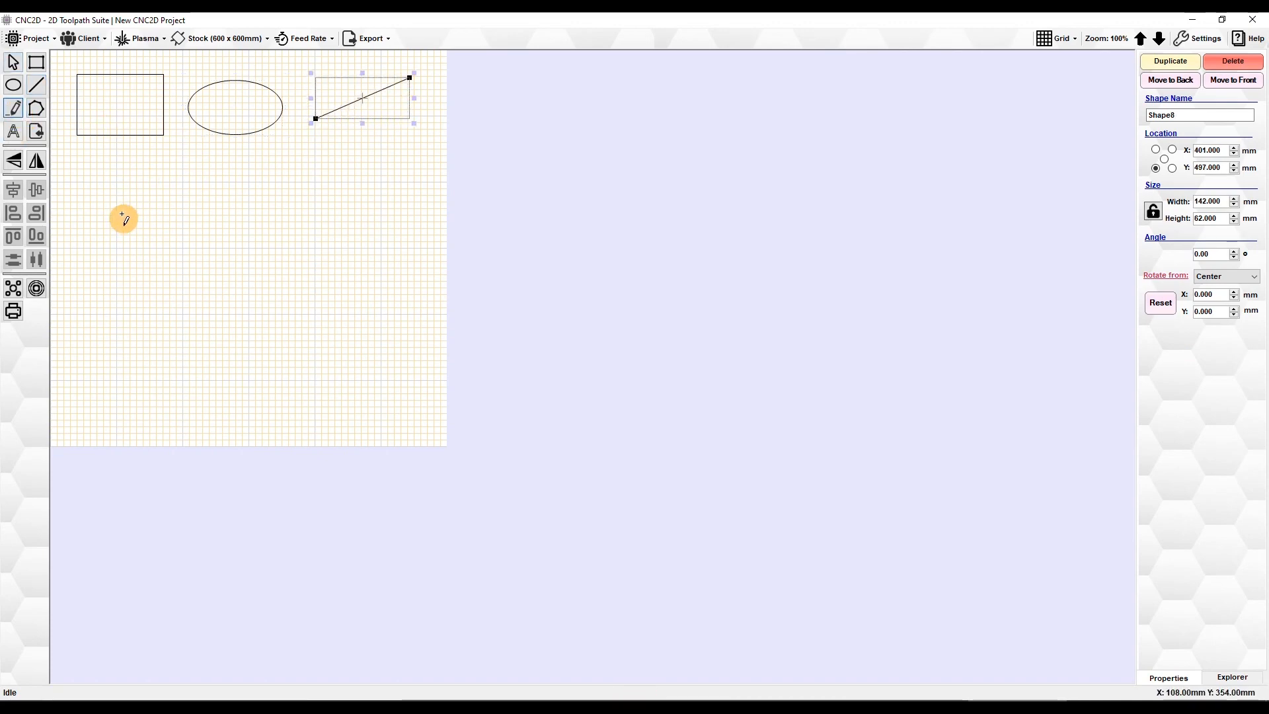
pyautogui.moveTo(121, 213)
pyautogui.mouseDown()
pyautogui.moveTo(159, 185)
pyautogui.moveTo(182, 204)
pyautogui.moveTo(243, 182)
pyautogui.moveTo(315, 199)
pyautogui.moveTo(369, 155)
pyautogui.moveTo(404, 190)
pyautogui.mouseUp()
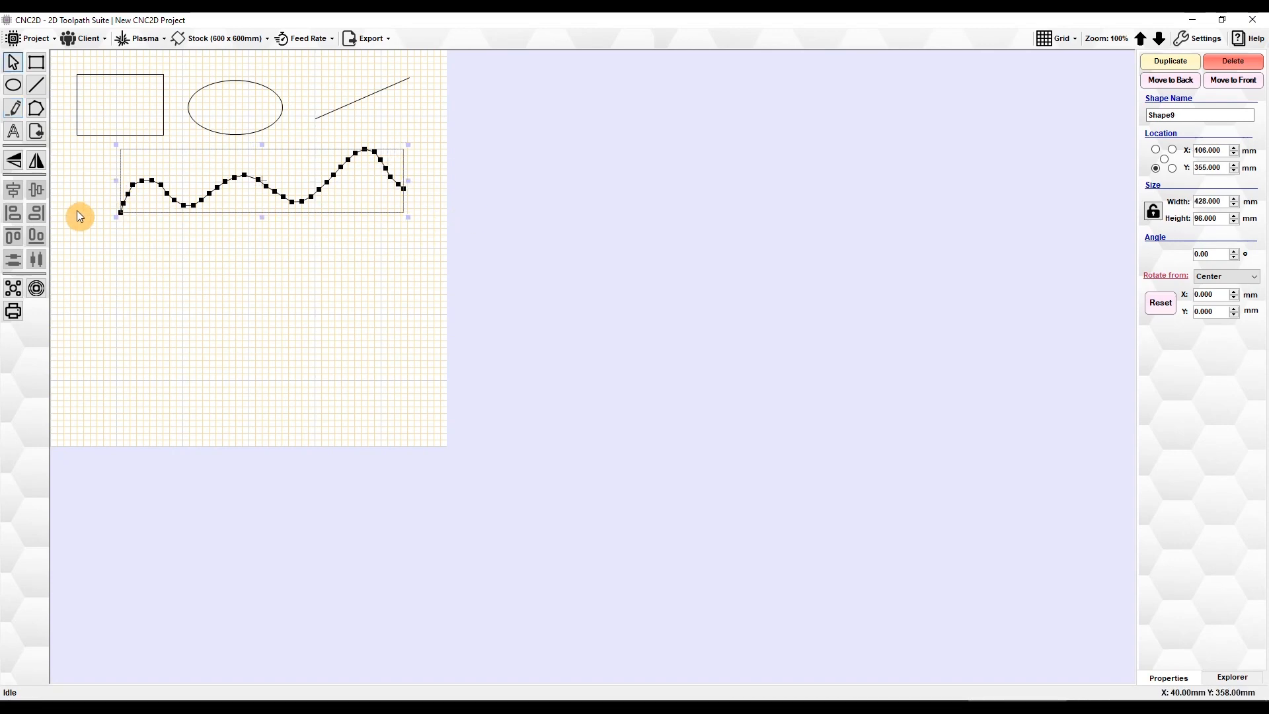
pyautogui.click(332, 296)
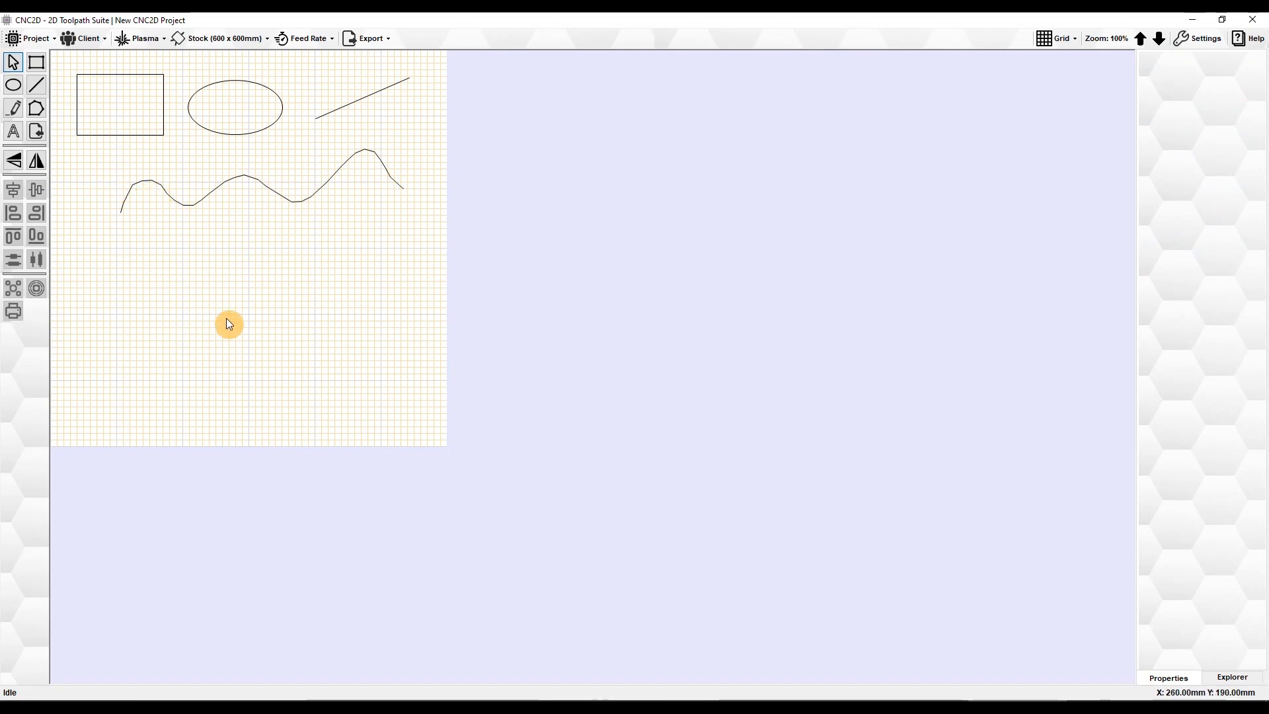
# Draw a closed twelve-point polygon about 361 × 164 mm below the wavy curve, and deselect it
pyautogui.click(251, 178)
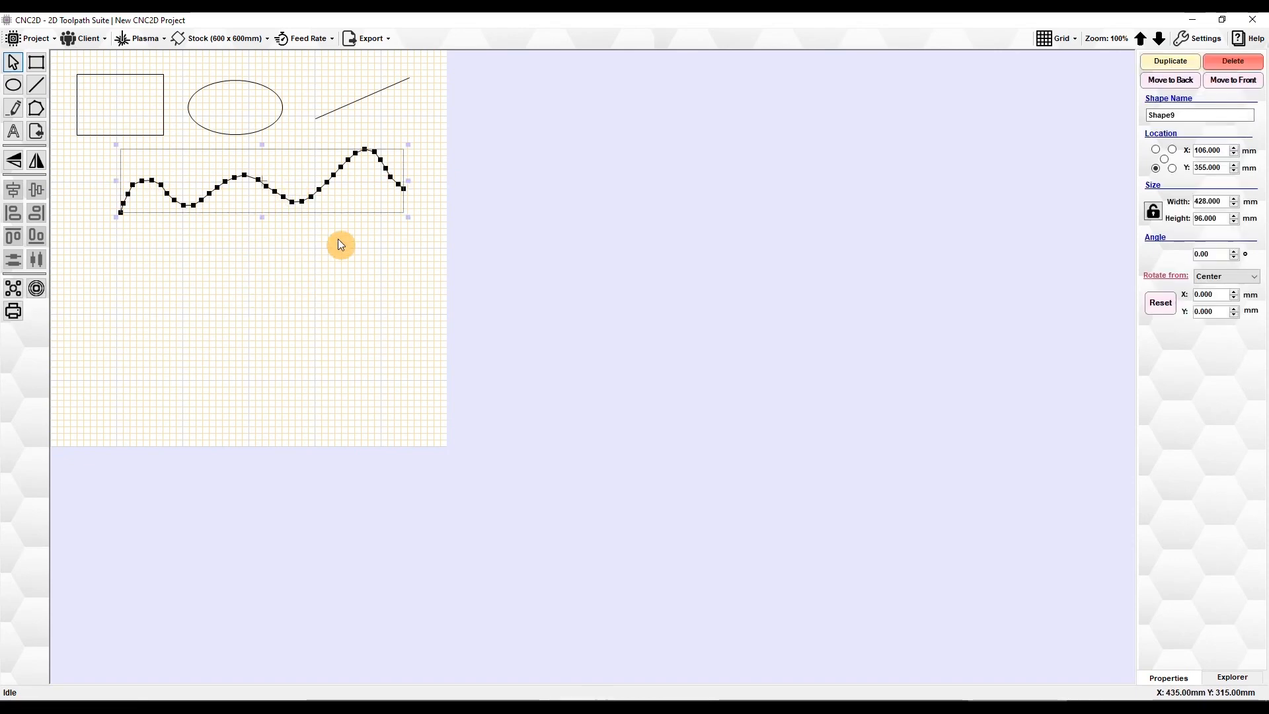
pyautogui.click(36, 109)
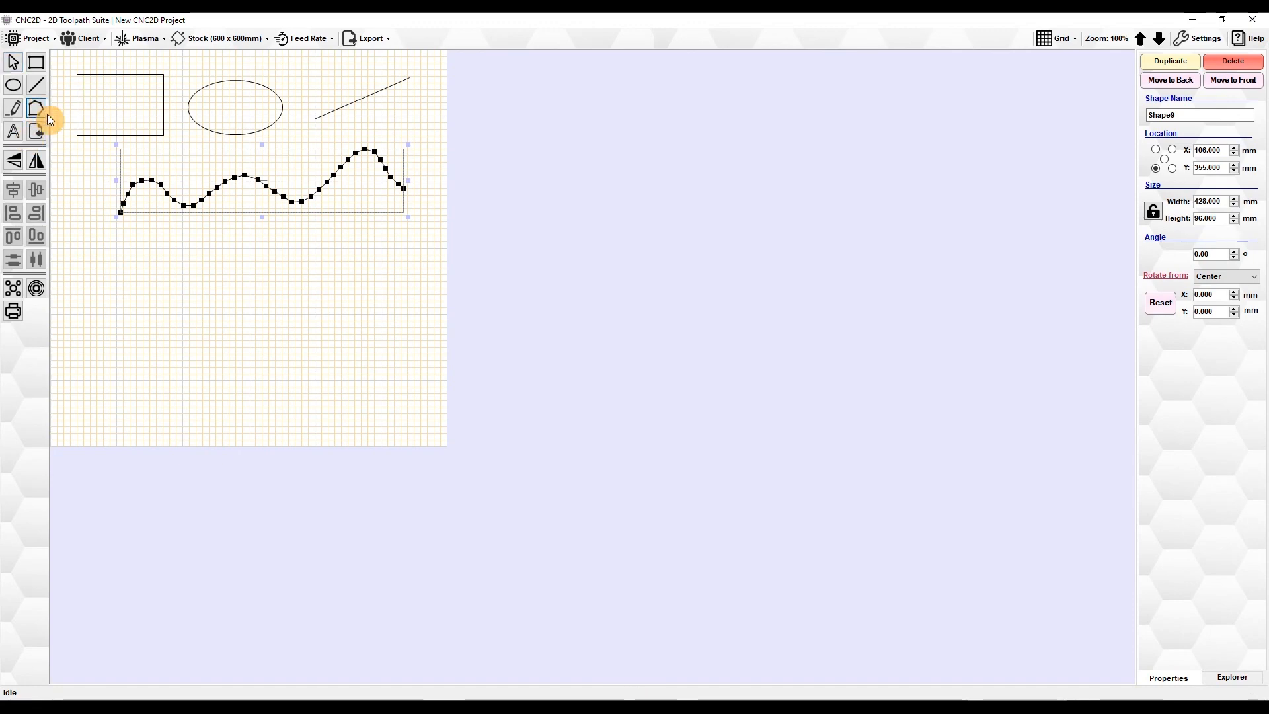
pyautogui.click(209, 346)
pyautogui.click(166, 321)
pyautogui.click(143, 300)
pyautogui.click(149, 268)
pyautogui.click(194, 239)
pyautogui.click(253, 238)
pyautogui.click(271, 265)
pyautogui.click(312, 268)
pyautogui.click(349, 254)
pyautogui.click(382, 269)
pyautogui.click(347, 315)
pyautogui.click(301, 333)
pyautogui.rightClick(255, 330)
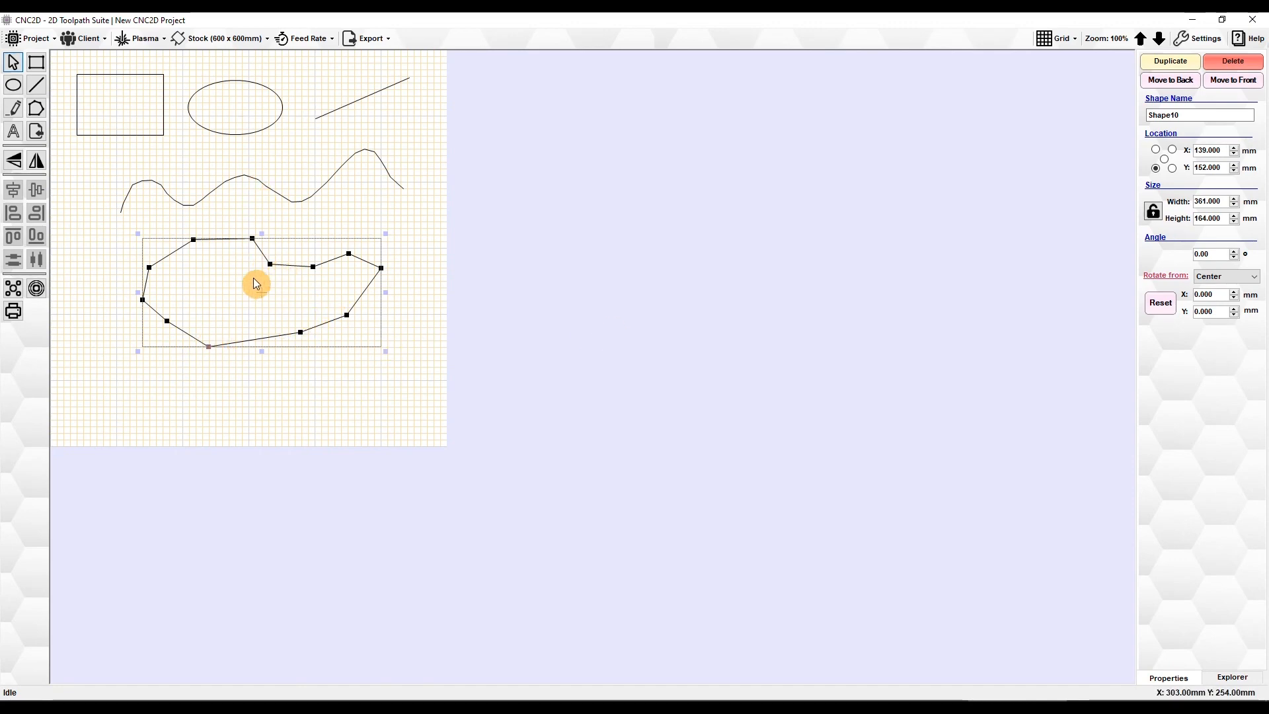
pyautogui.click(276, 390)
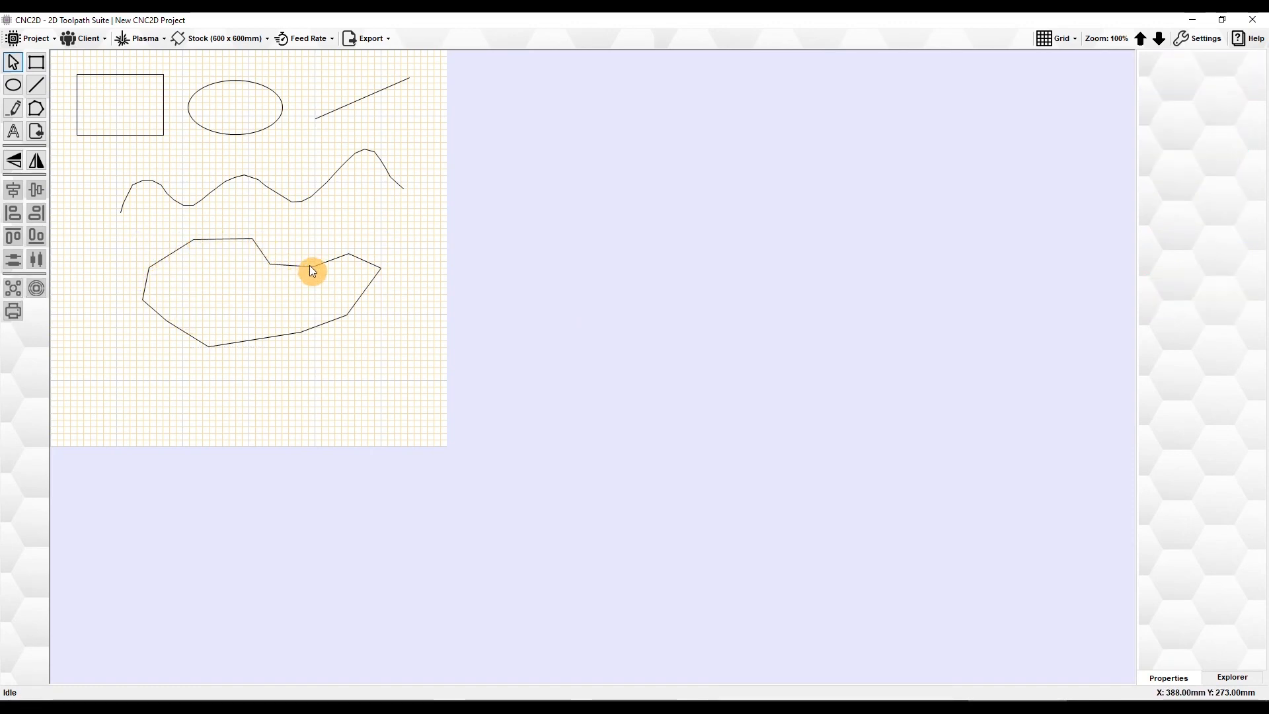
# Select the polygon and rename it Pathy
pyautogui.click(266, 307)
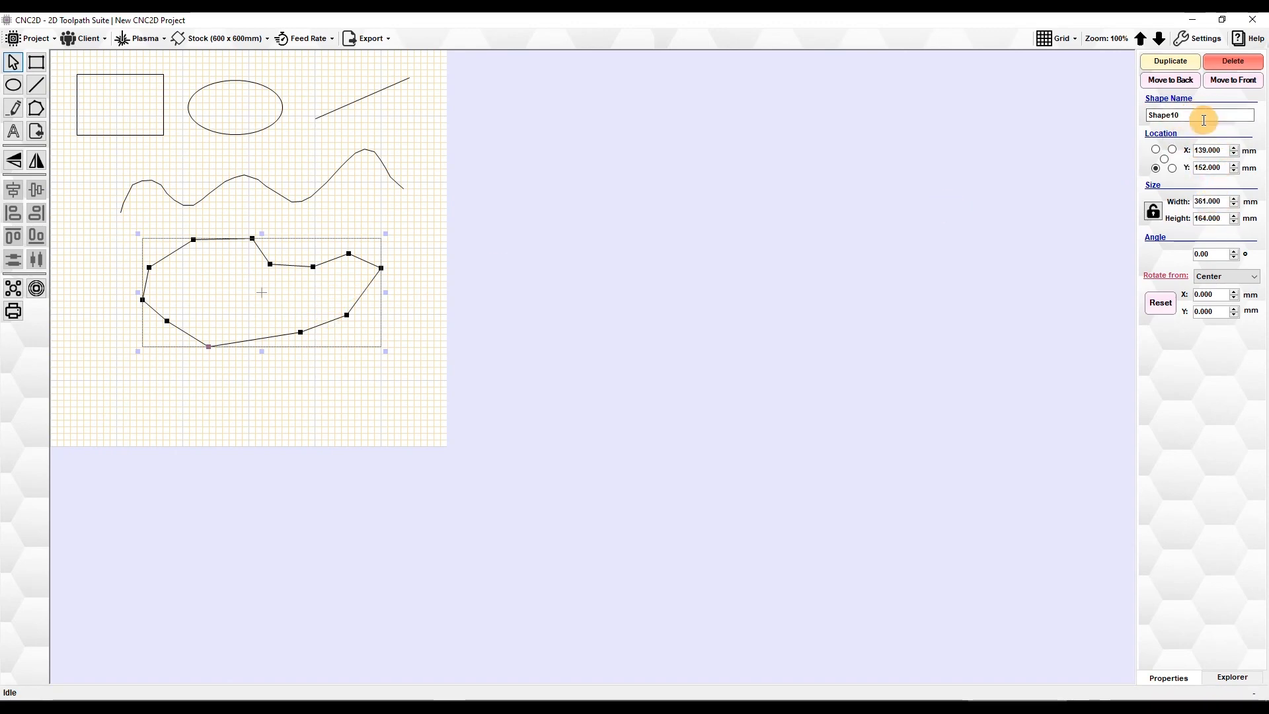
pyautogui.moveTo(1191, 115); pyautogui.dragTo(1130, 117)
pyautogui.write('Pathy')
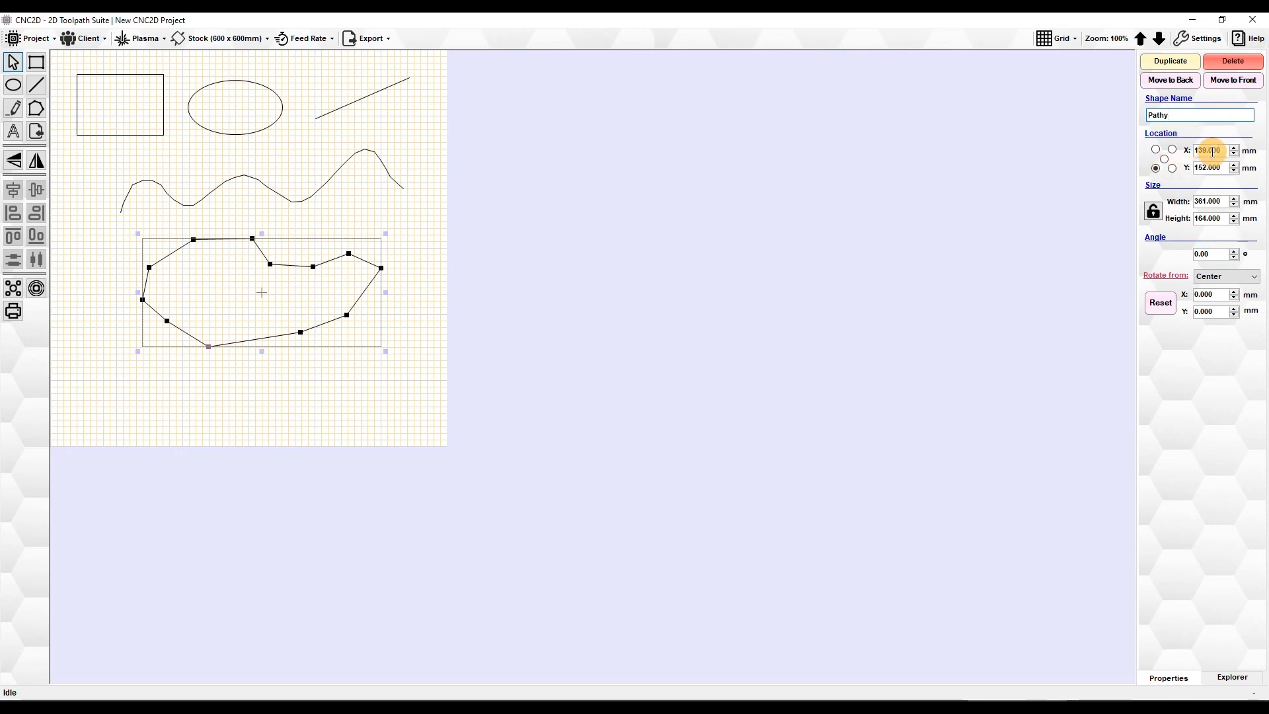
# Try the polygon's location reference points, return to its lower-left corner, and set its location to X 100 mm, Y 100 mm
pyautogui.click(1155, 149)
pyautogui.click(1165, 159)
pyautogui.click(1156, 169)
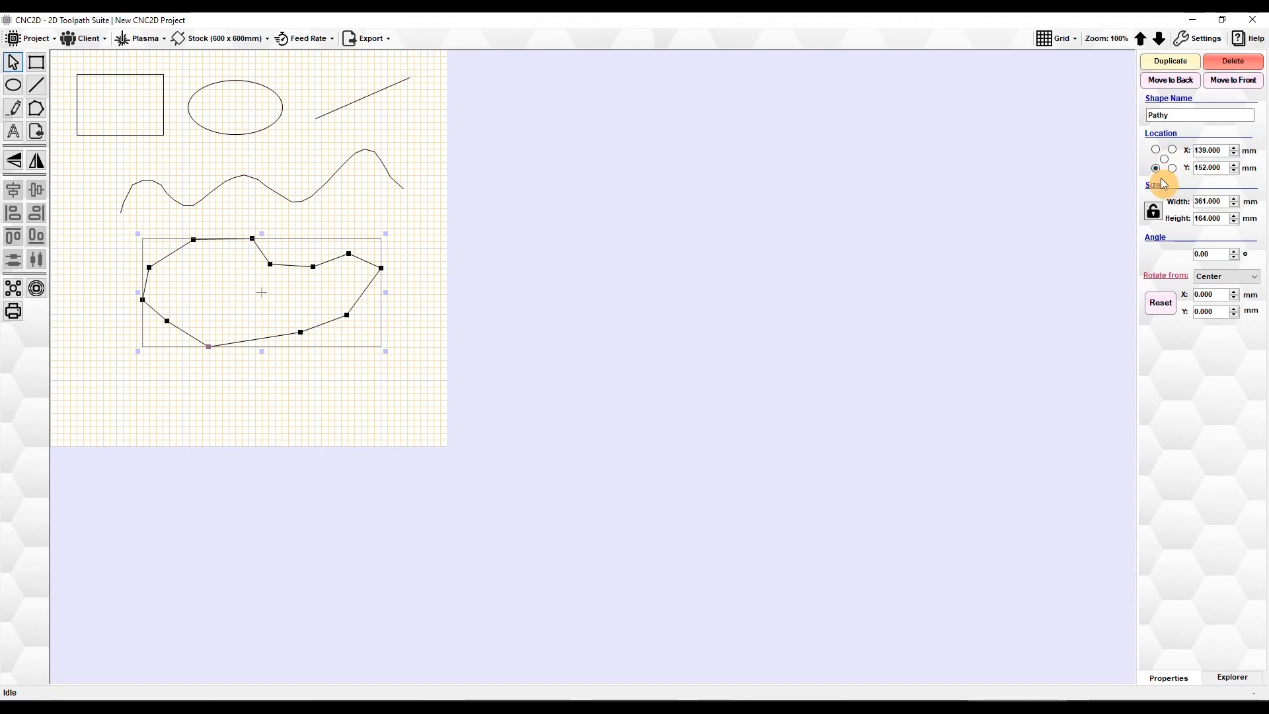
pyautogui.moveTo(1224, 152); pyautogui.dragTo(1190, 150)
pyautogui.write('1')
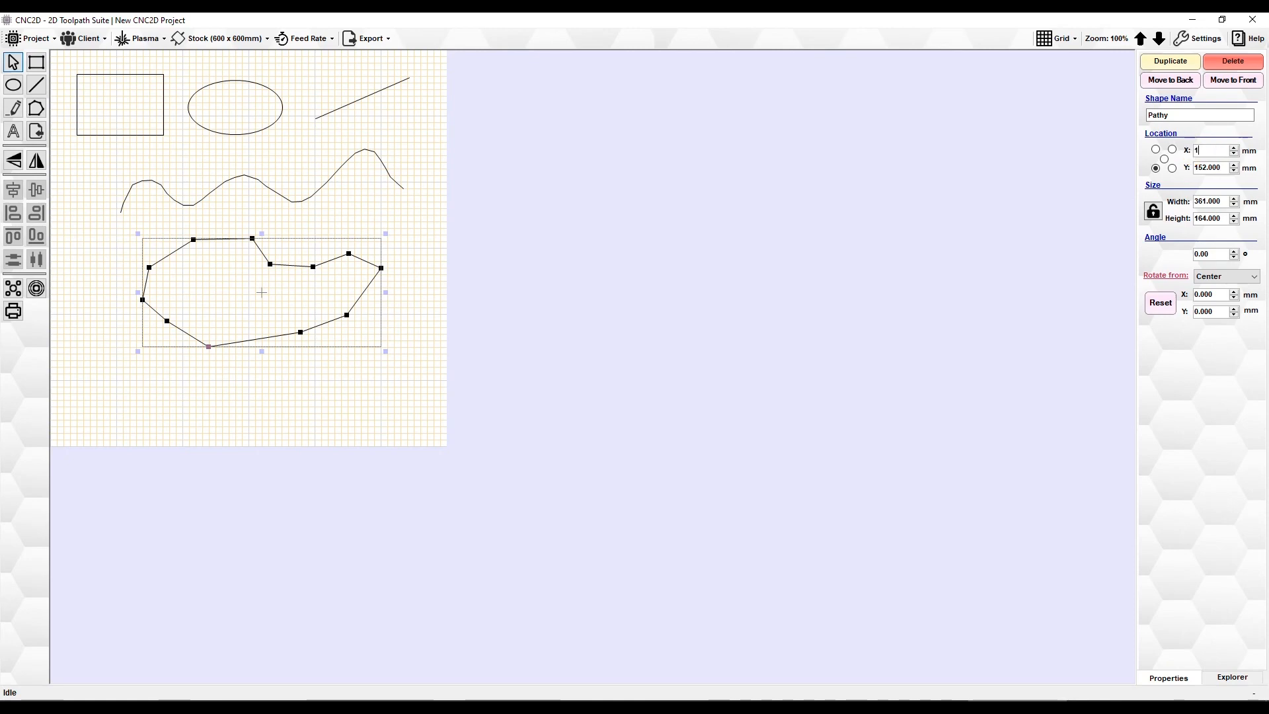
pyautogui.press('Return')
pyautogui.doubleClick(1206, 168)
pyautogui.write('100')
pyautogui.press('Return')
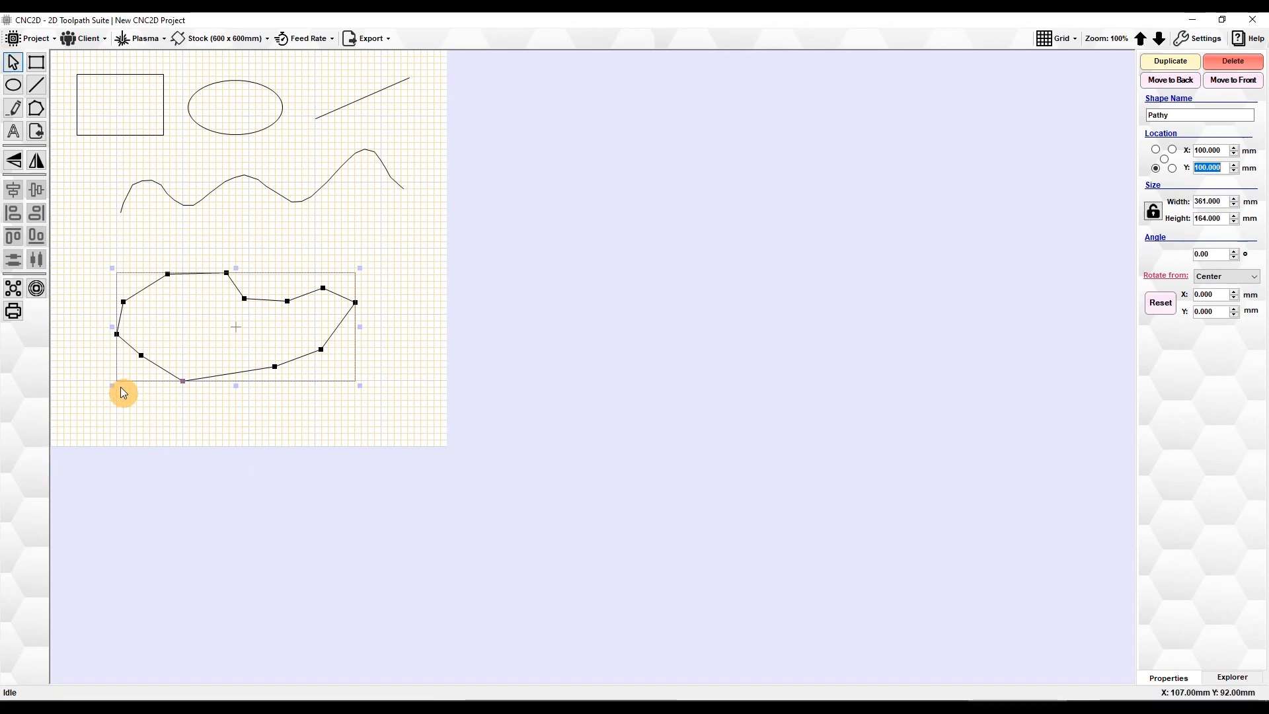
# Move the polygon freehand to about X 129 mm, Y 170 mm, and shrink it by its corner handle to about 229 × 108 mm
pyautogui.click(176, 411)
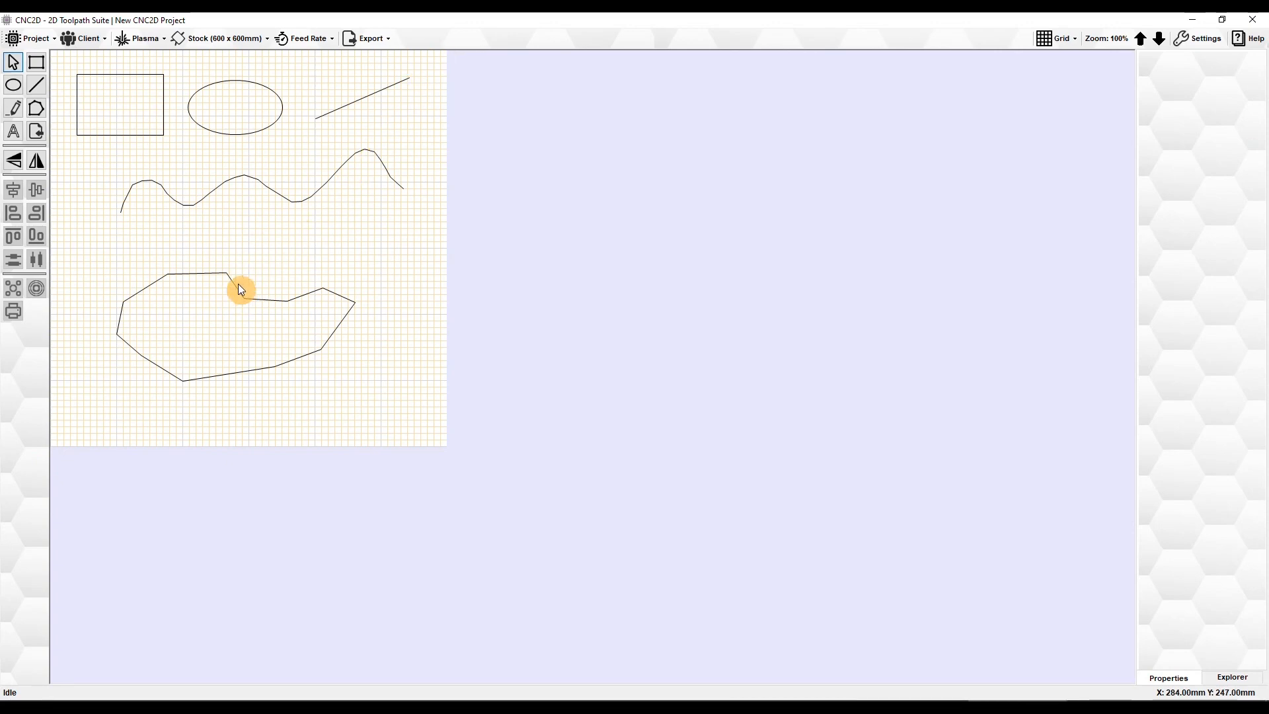
pyautogui.click(210, 334)
pyautogui.moveTo(216, 361); pyautogui.dragTo(234, 312)
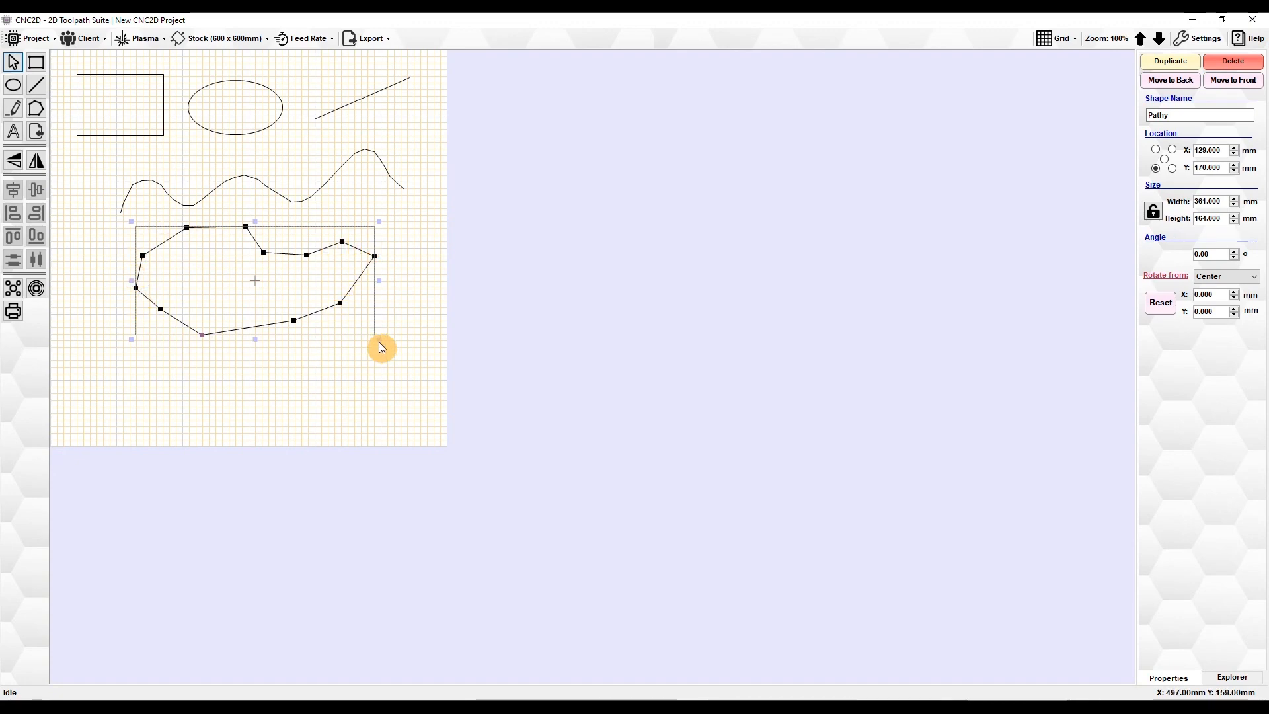
pyautogui.moveTo(380, 341); pyautogui.dragTo(286, 302)
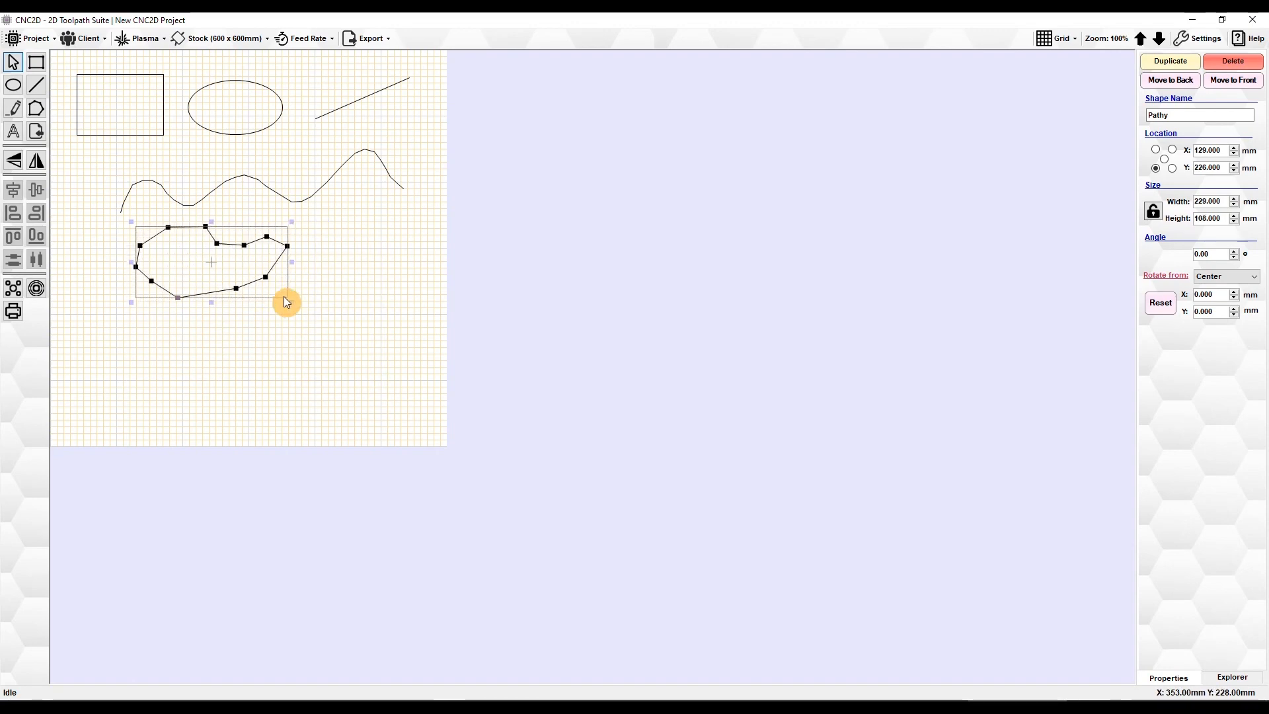
# Rename the wavy freehand curve as Pencil line and the ellipse as Ellipse
pyautogui.click(264, 191)
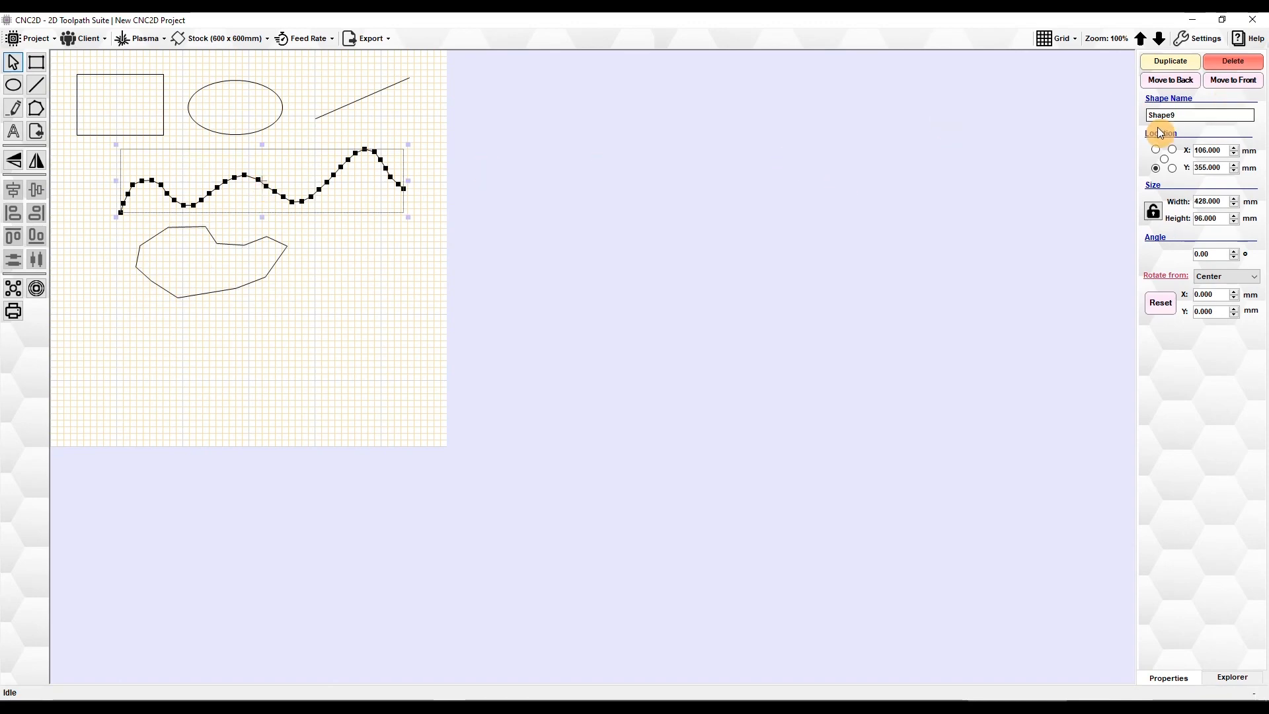
pyautogui.doubleClick(1188, 114)
pyautogui.write('Pen')
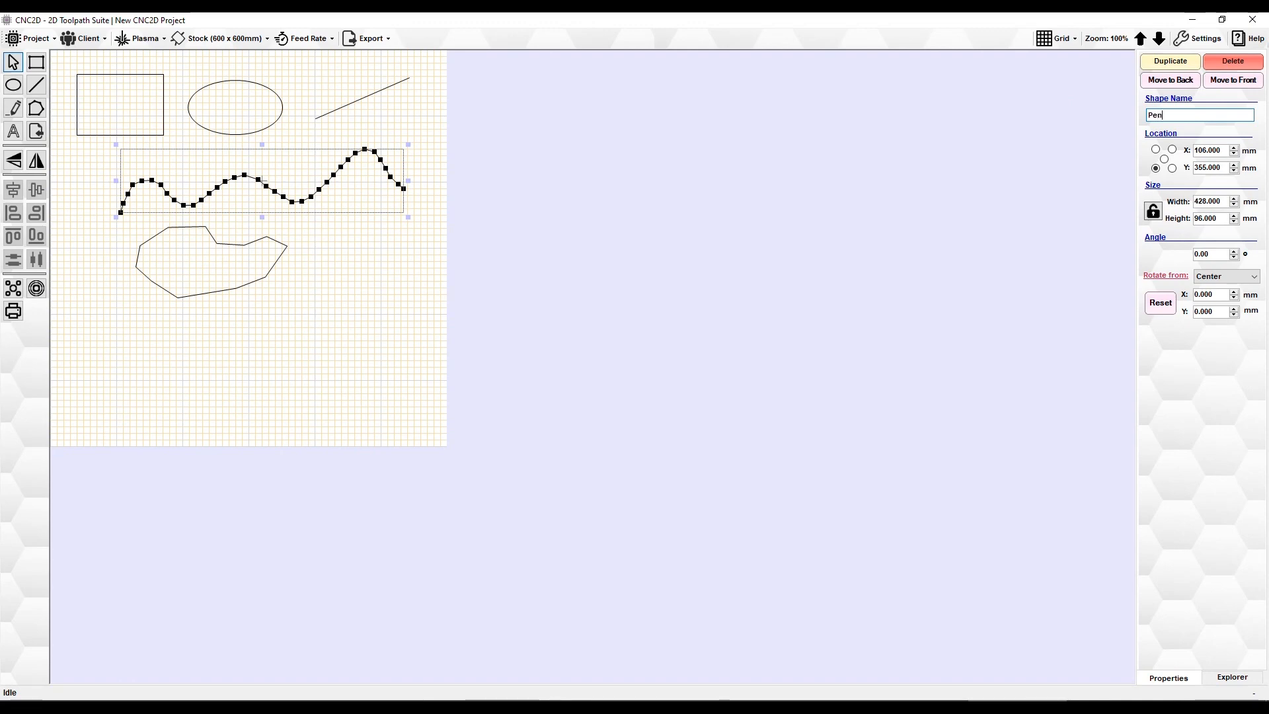
pyautogui.write('cil line')
pyautogui.click(230, 101)
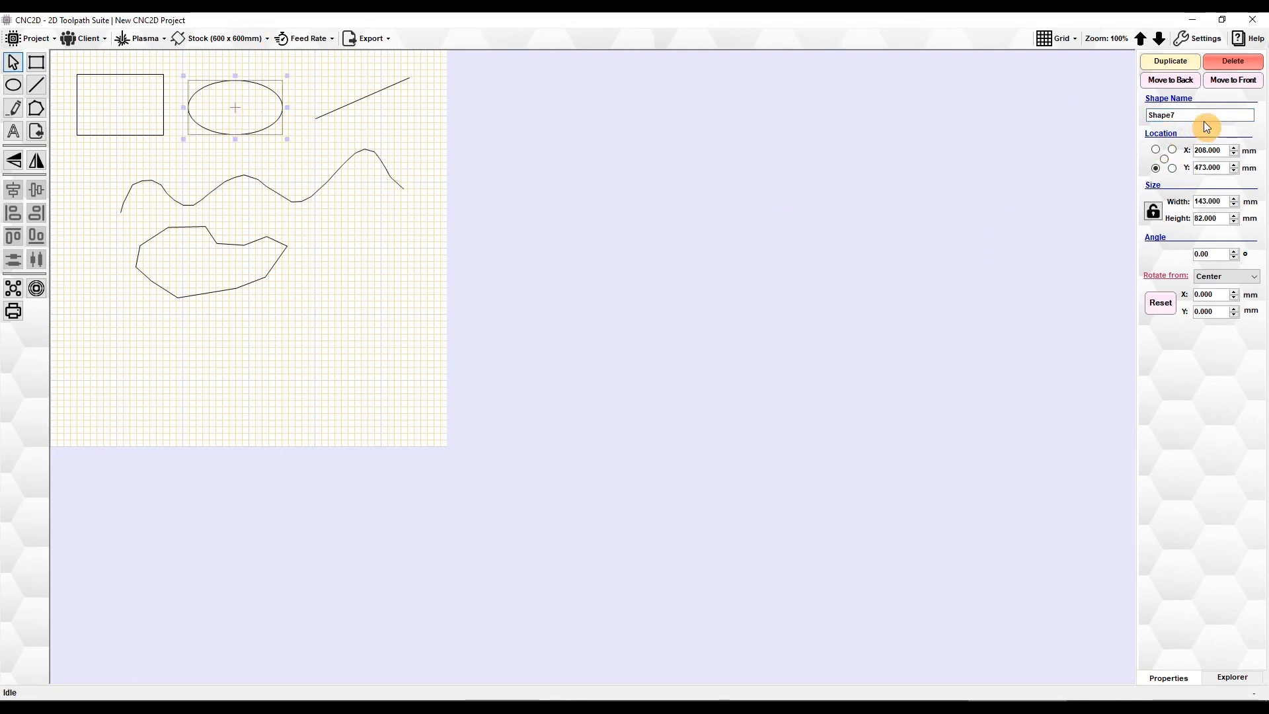
pyautogui.doubleClick(1181, 115)
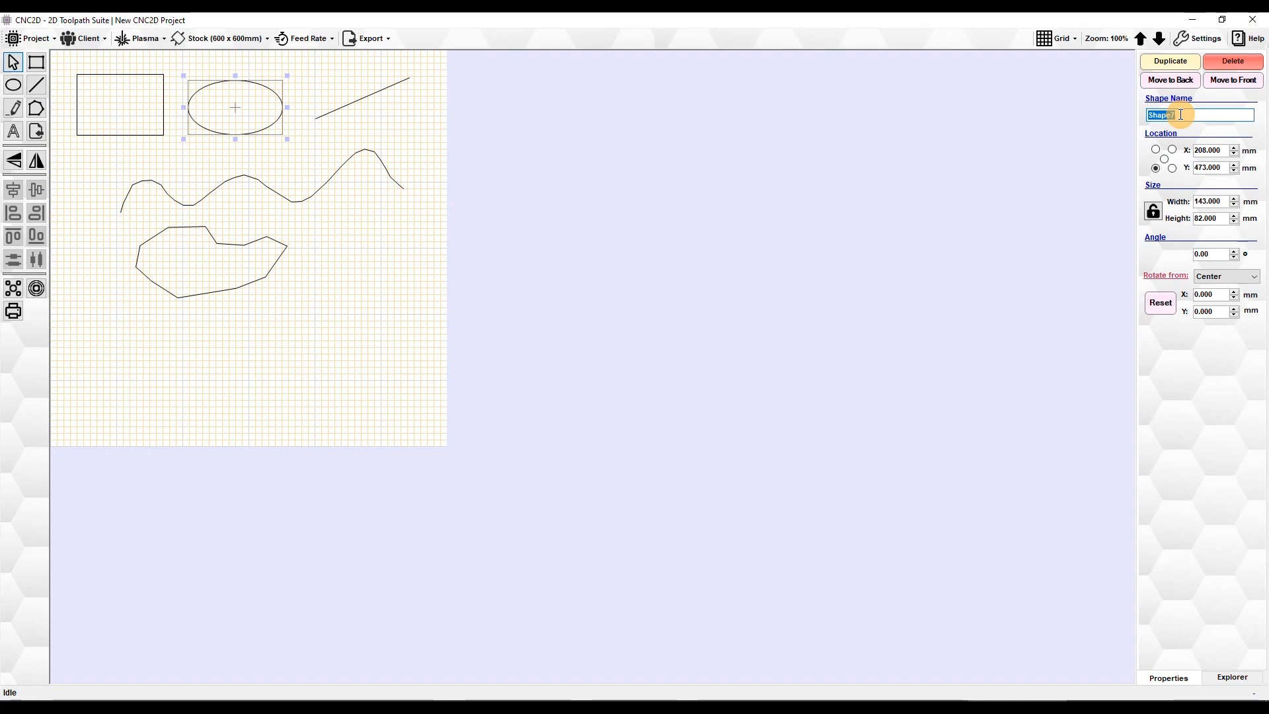
pyautogui.write('Ellipse')
# Rename the diagonal line as Liney and the rectangle as Recty
pyautogui.click(369, 96)
pyautogui.moveTo(1192, 115); pyautogui.dragTo(1124, 112)
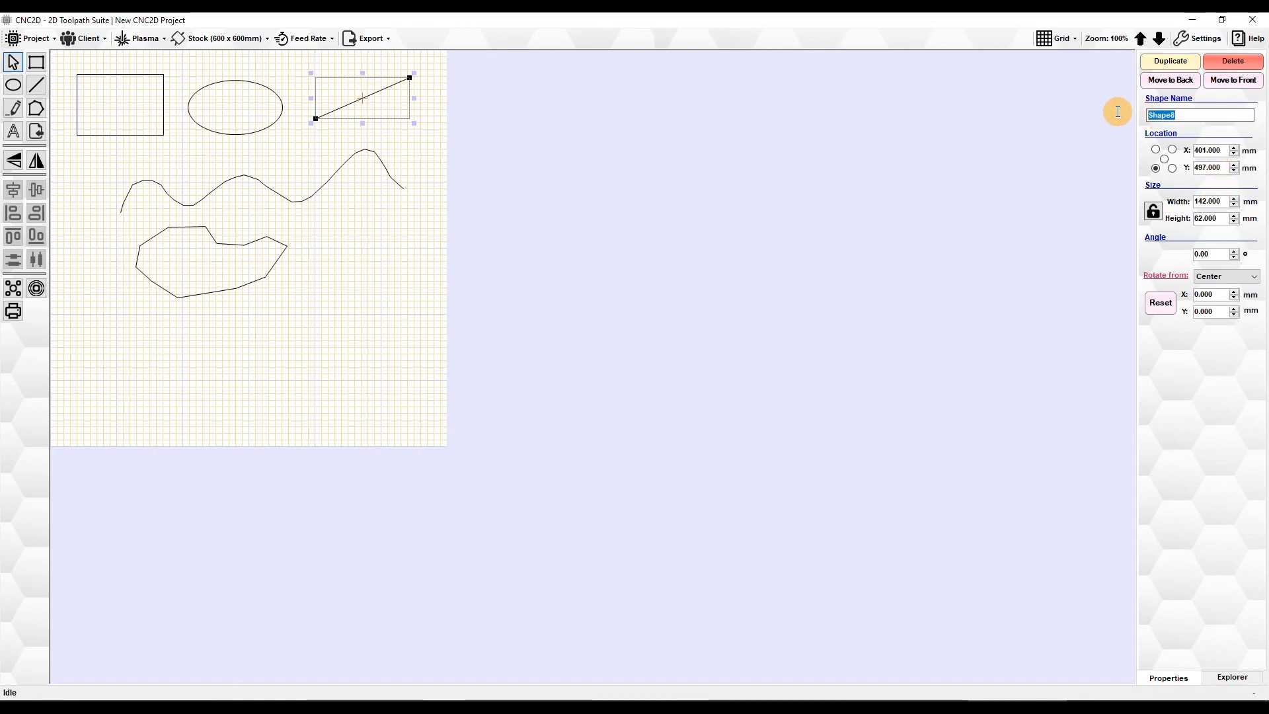
pyautogui.write('Liney')
pyautogui.click(150, 107)
pyautogui.doubleClick(1185, 115)
pyautogui.write('Recty')
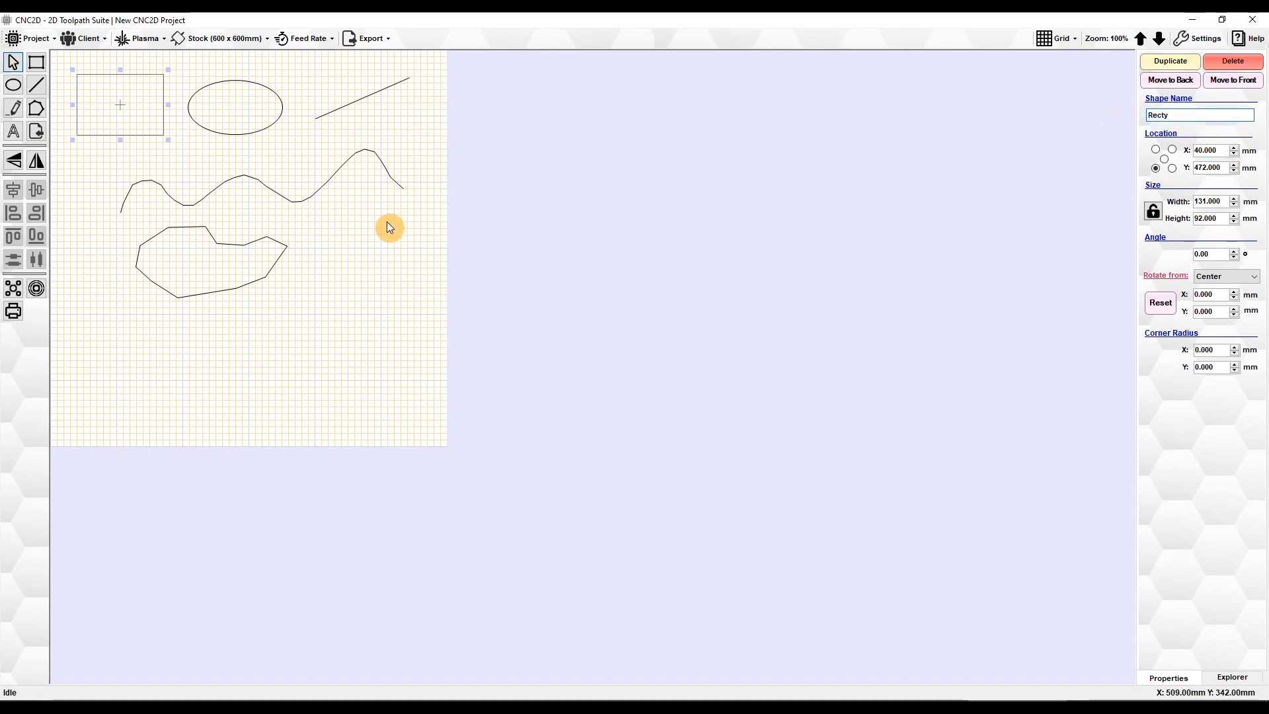
# Select all five shapes with a selection window, show the list of shapes in the project, and clear the selection
pyautogui.click(361, 245)
pyautogui.moveTo(393, 319); pyautogui.dragTo(66, 64)
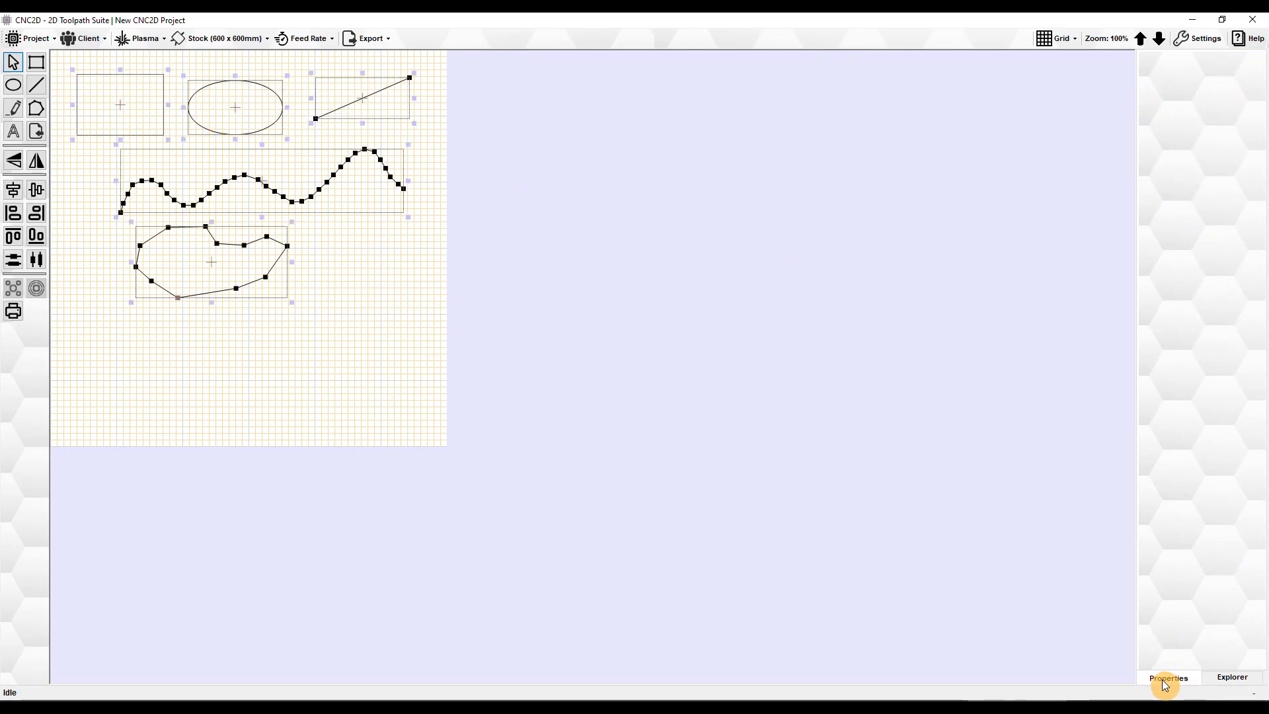
pyautogui.click(1240, 681)
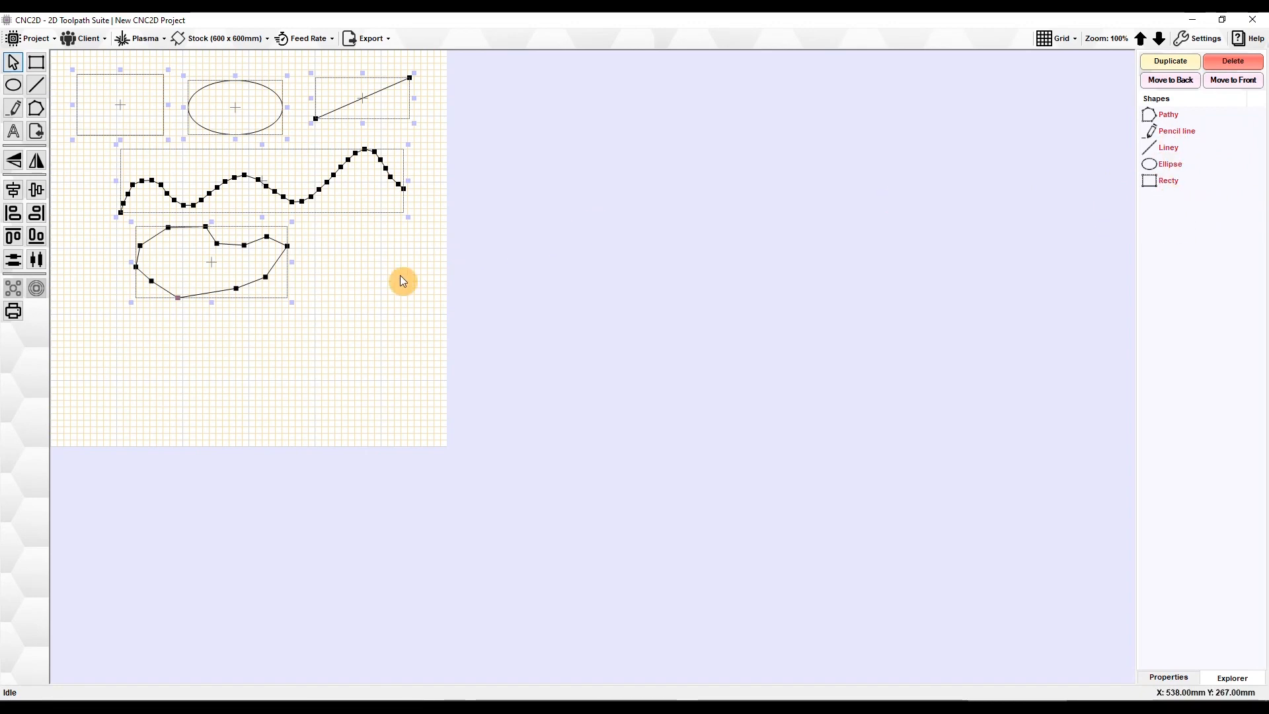
pyautogui.click(331, 257)
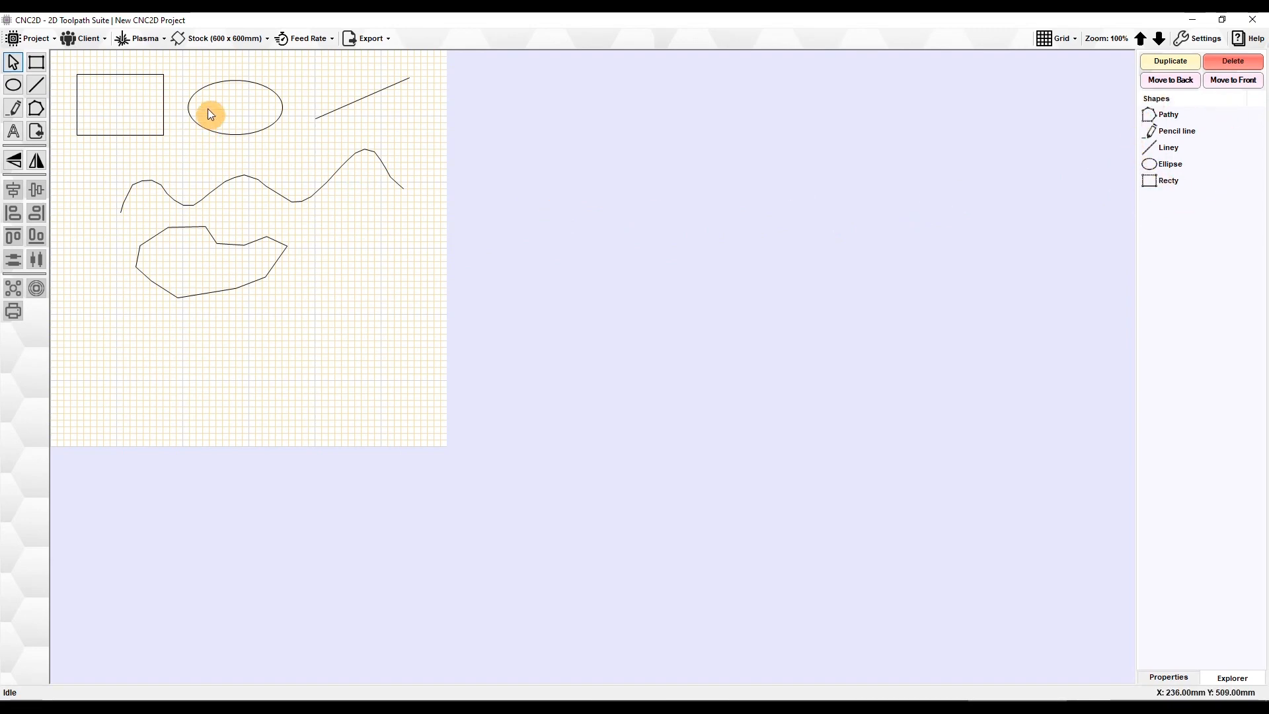
# Select the shapes on the canvas one by one, then the curve and polygon together, to compare with the shape list
pyautogui.click(243, 105)
pyautogui.click(122, 106)
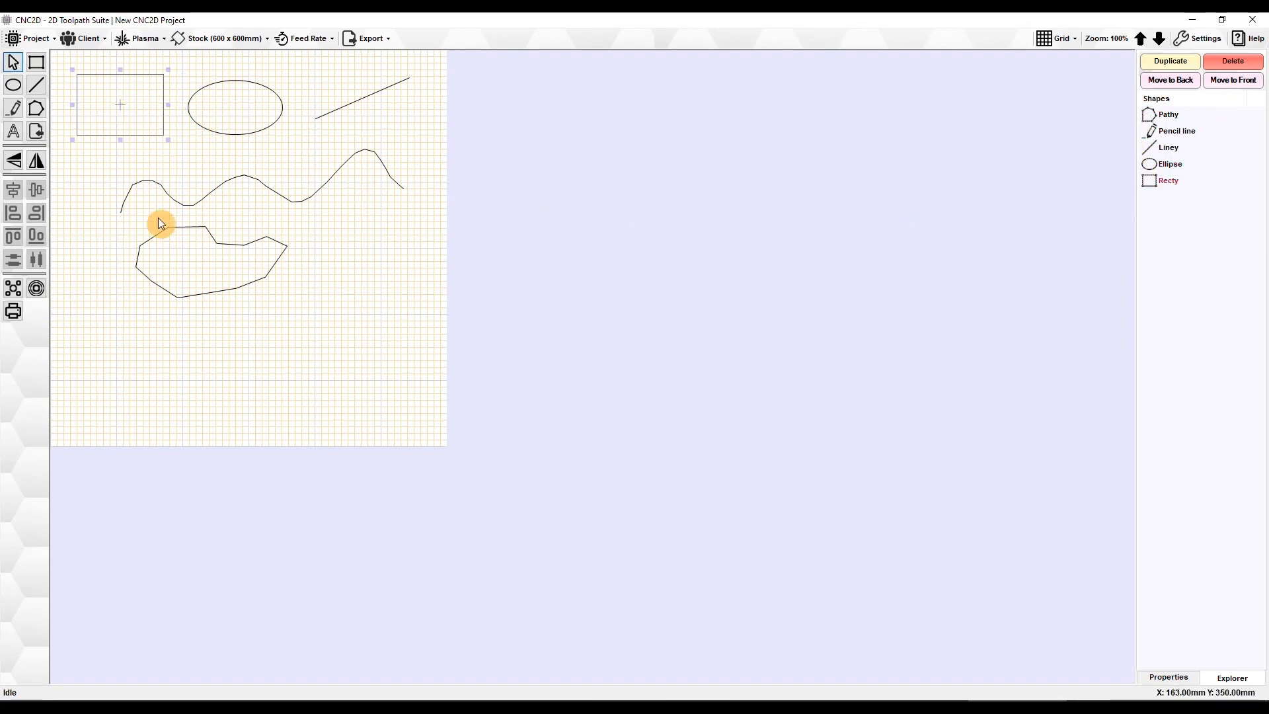
pyautogui.click(189, 277)
pyautogui.click(316, 186)
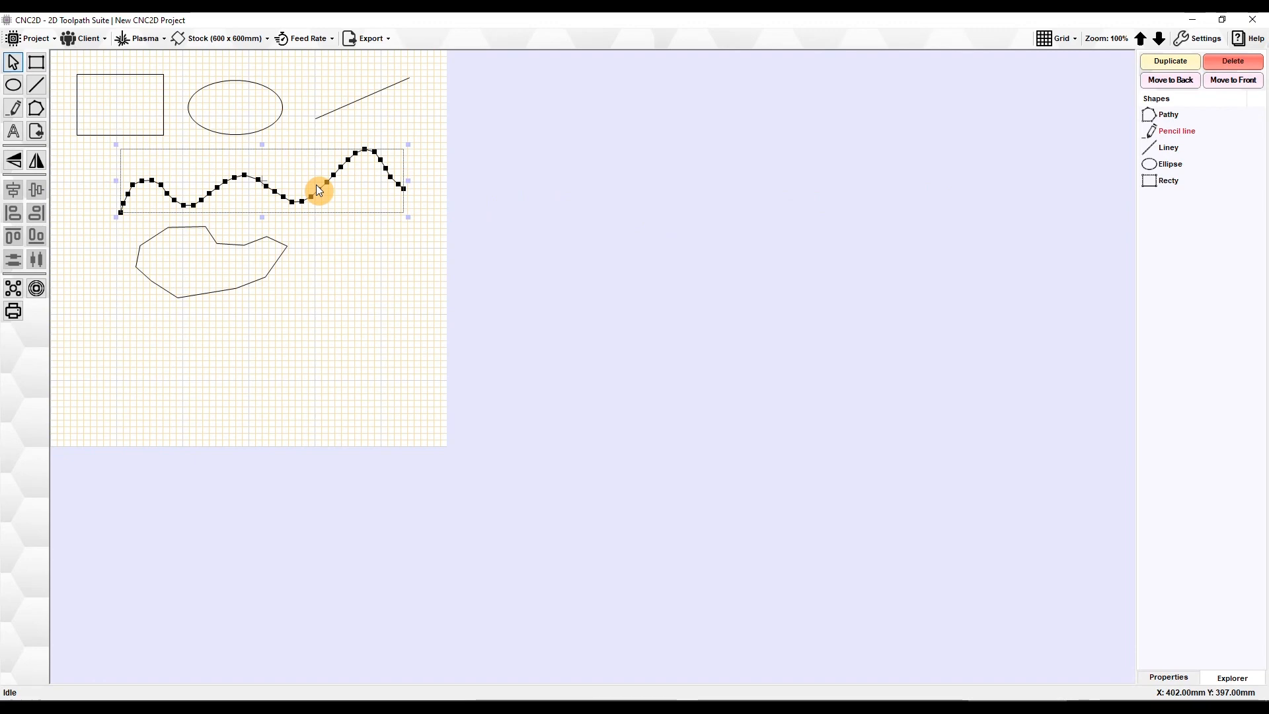
pyautogui.click(362, 101)
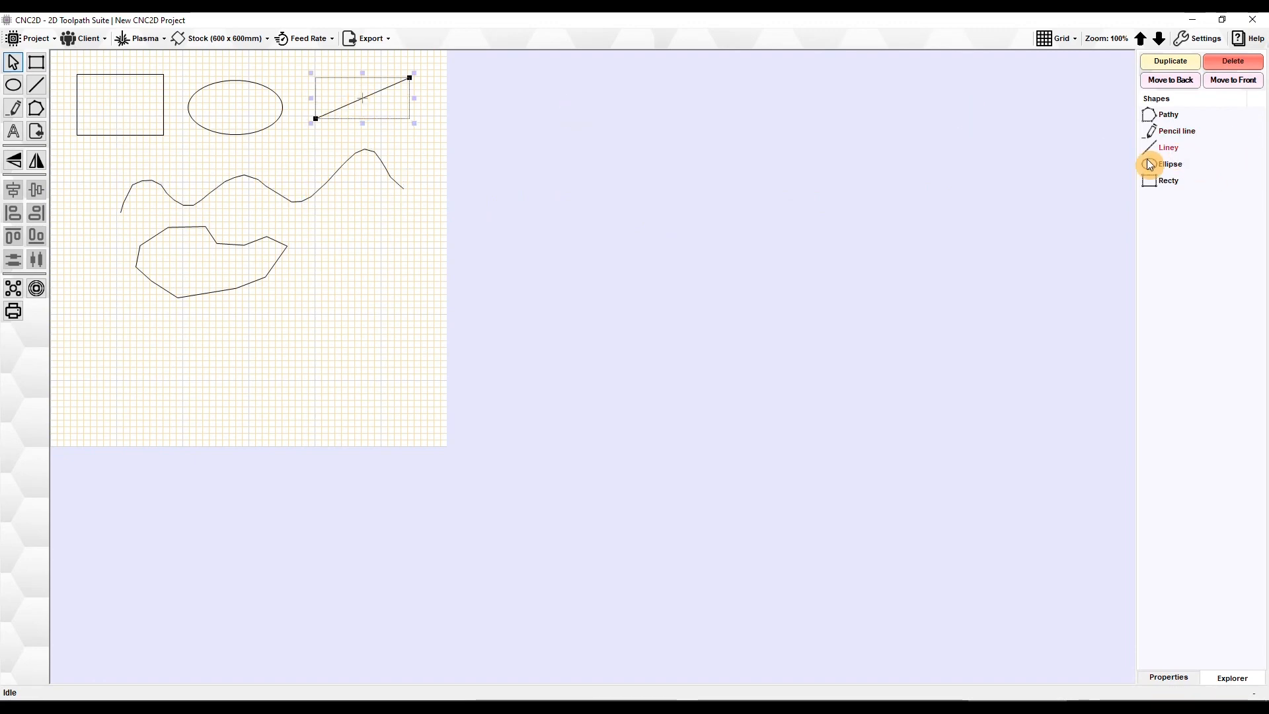
pyautogui.click(400, 282)
pyautogui.moveTo(402, 333); pyautogui.dragTo(123, 167)
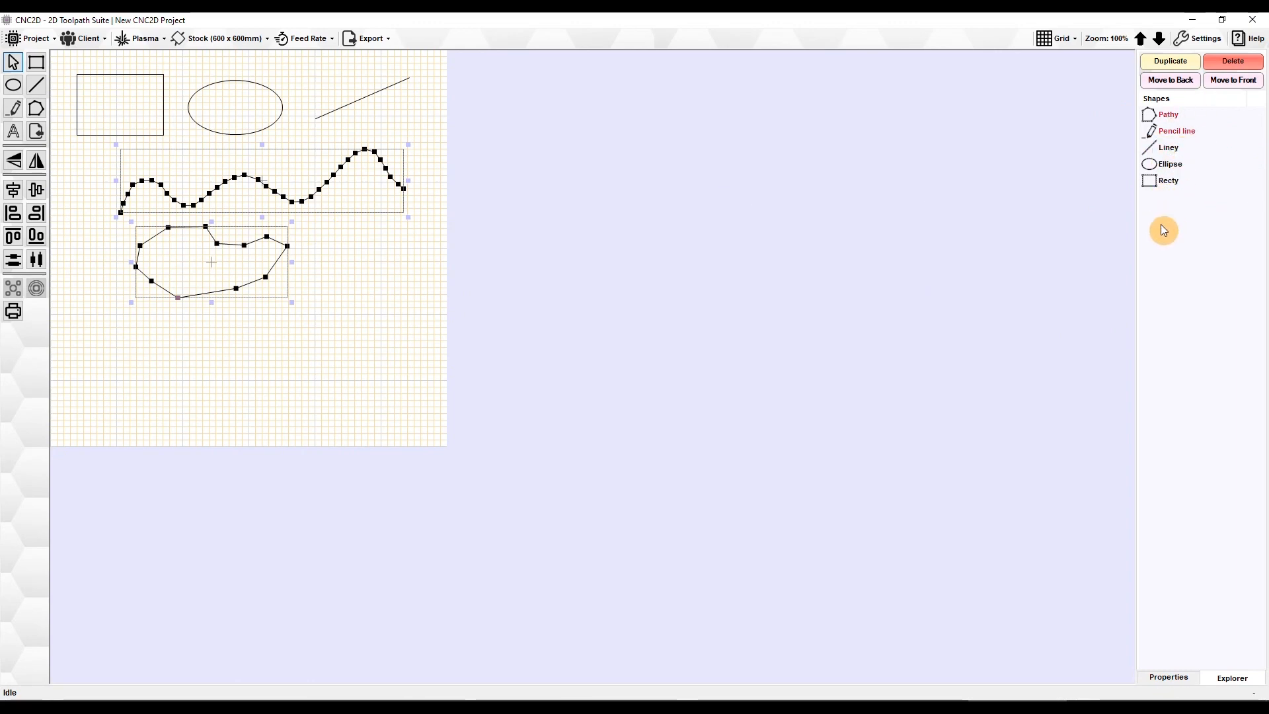
# Select Recty, Liney, Pencil line and Pathy one after another from the shape list
pyautogui.click(1169, 181)
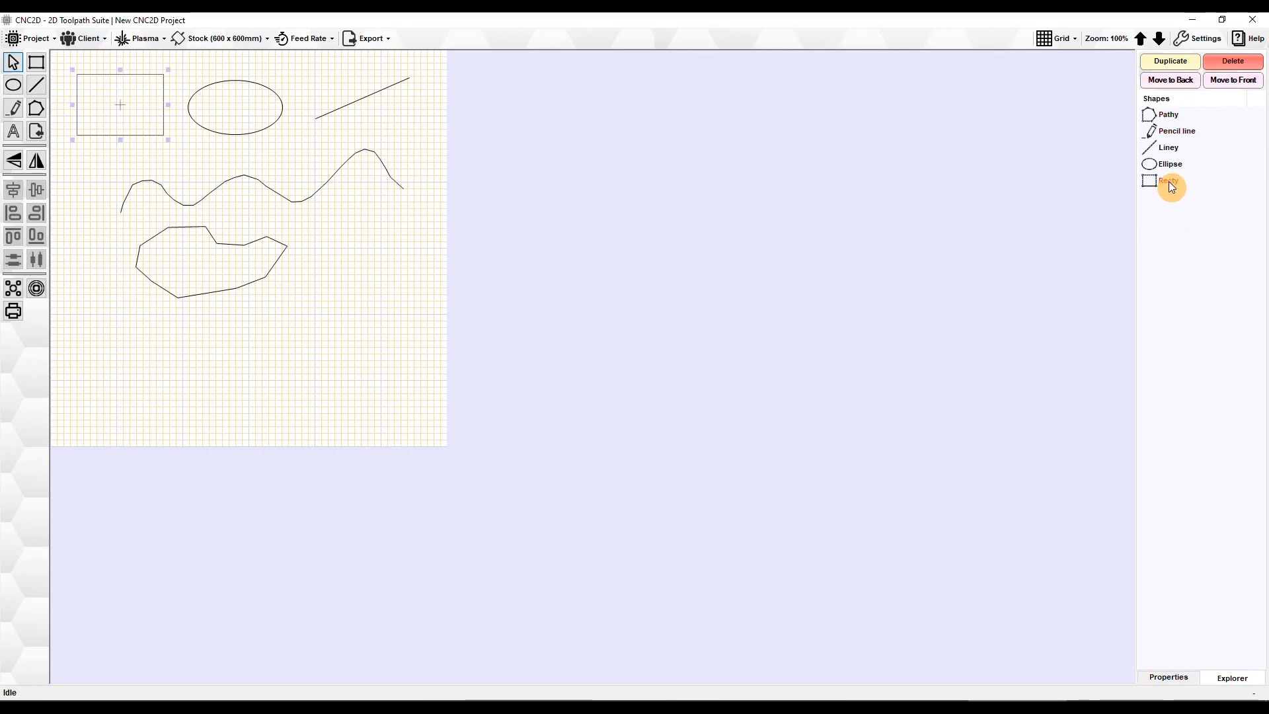
pyautogui.click(1169, 147)
pyautogui.click(1173, 130)
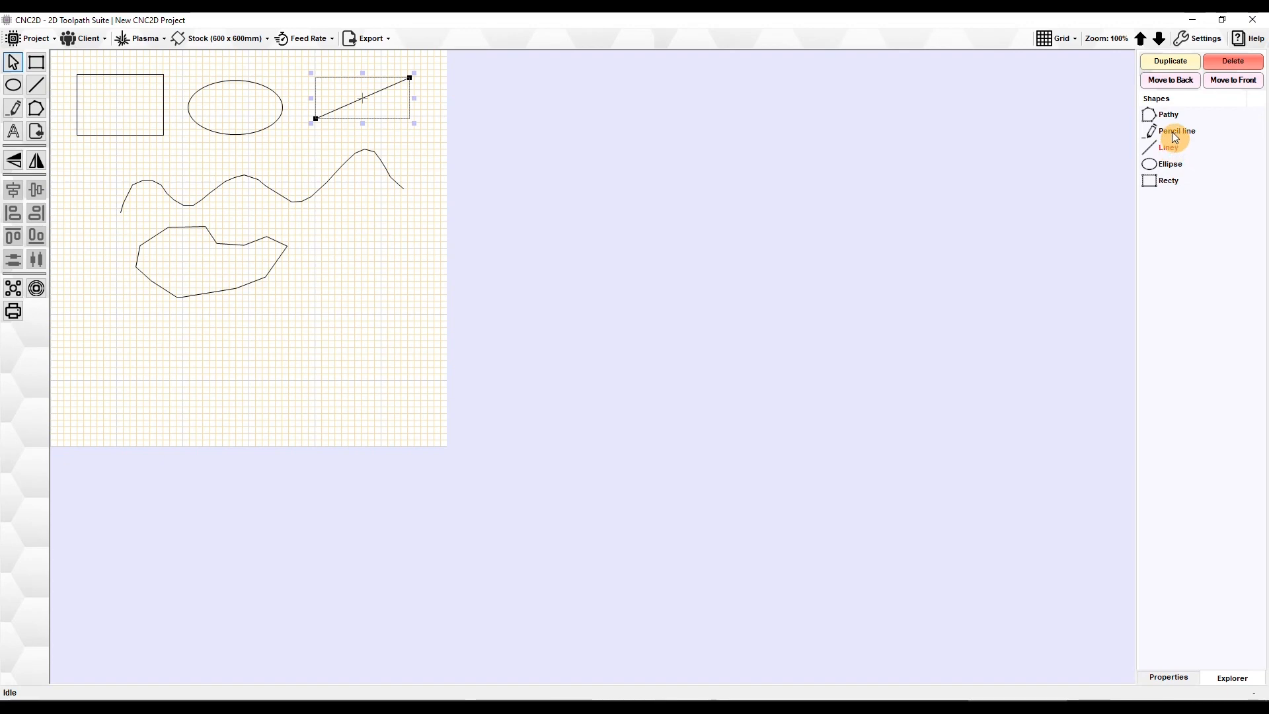
pyautogui.click(1173, 114)
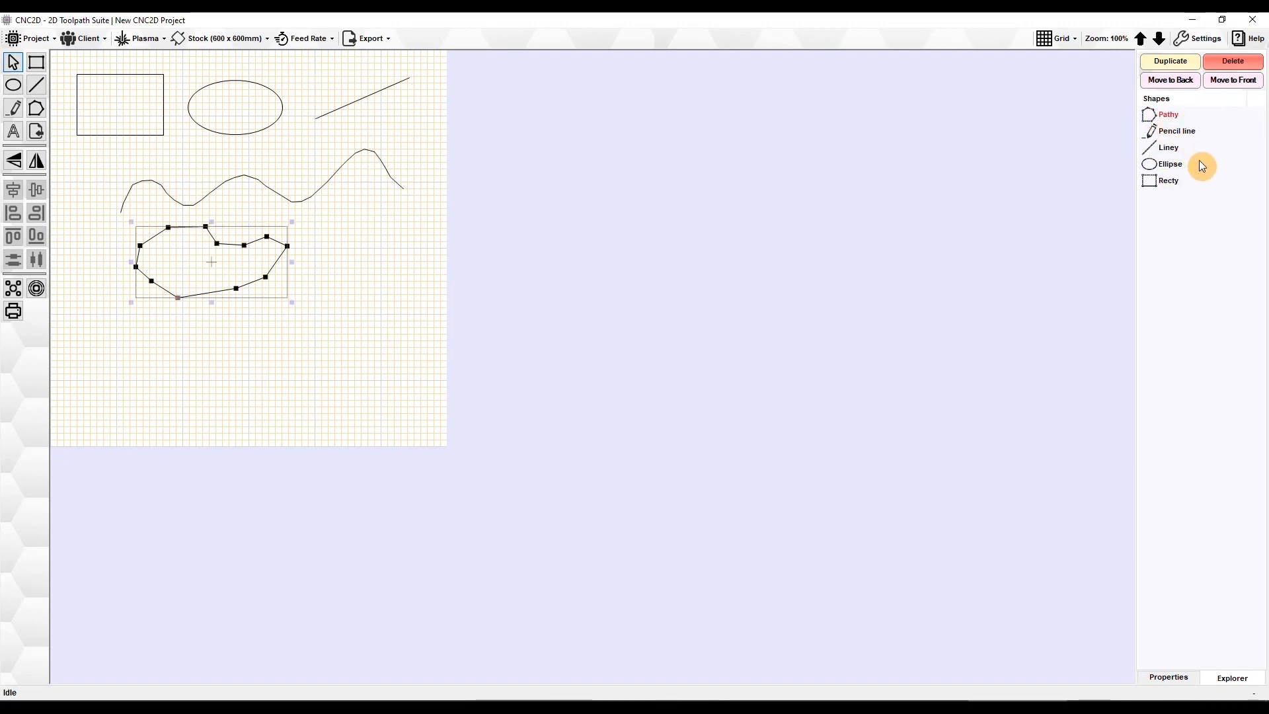
# Add and remove shapes in a multiple selection from the list, ending with Pathy, Pencil line, Liney and Ellipse selected
pyautogui.click(1177, 113)
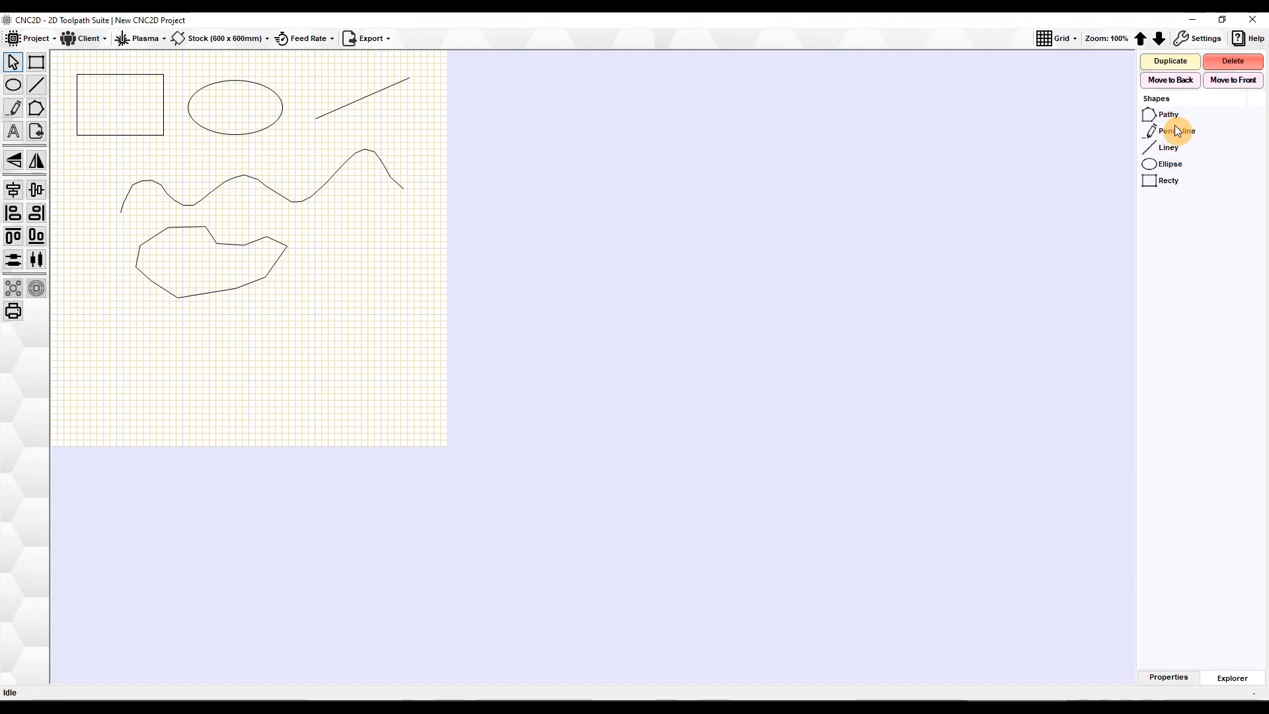
pyautogui.click(1176, 118)
pyautogui.click(1175, 131)
pyautogui.click(1178, 153)
pyautogui.click(1173, 165)
pyautogui.click(1174, 154)
pyautogui.click(1175, 133)
pyautogui.click(1174, 149)
pyautogui.click(1176, 135)
pyautogui.click(1177, 136)
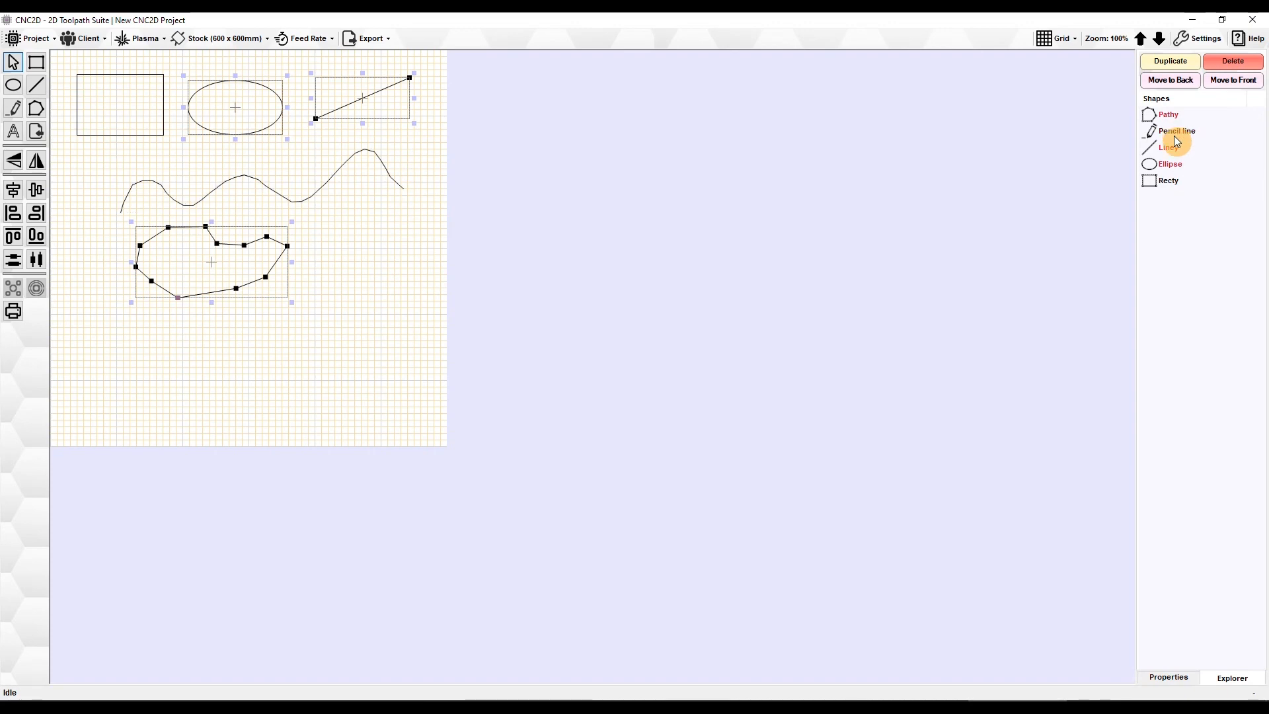
pyautogui.click(1177, 152)
pyautogui.click(1174, 134)
pyautogui.click(1172, 149)
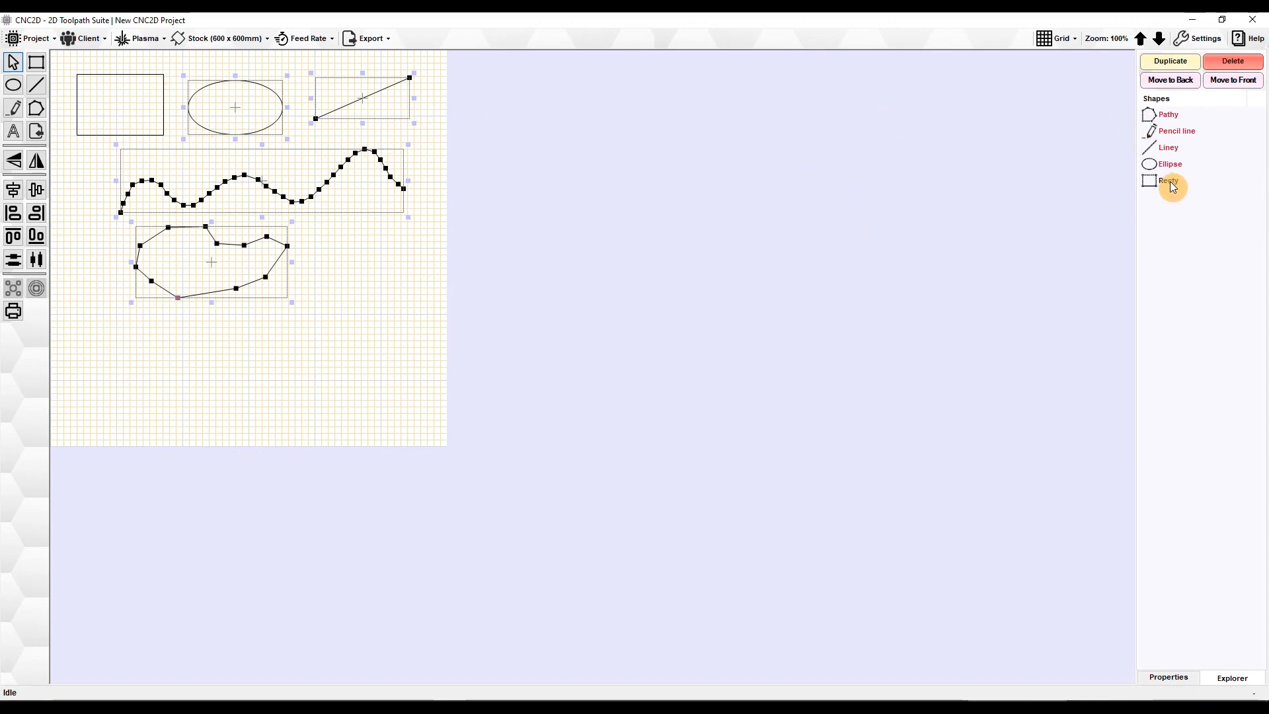
# Move the rectangle Recty to the front of the shape order, and select the polygon Pathy
pyautogui.click(1171, 115)
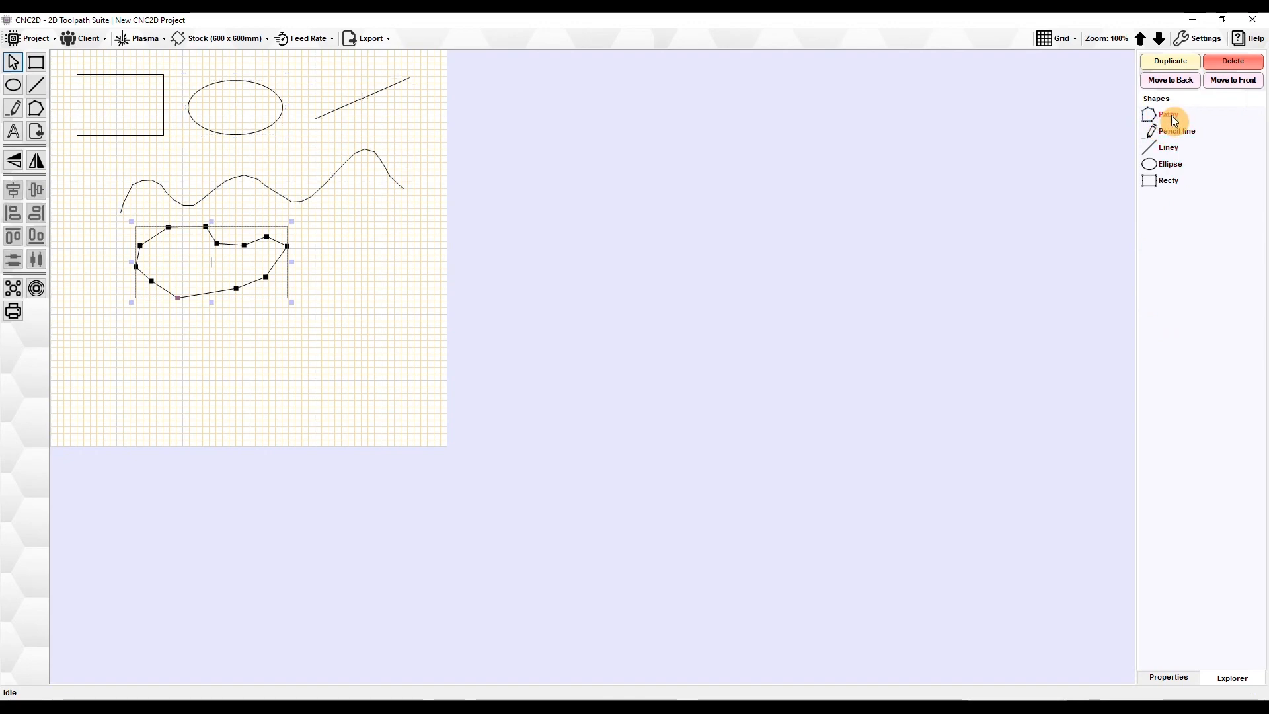
pyautogui.click(1168, 180)
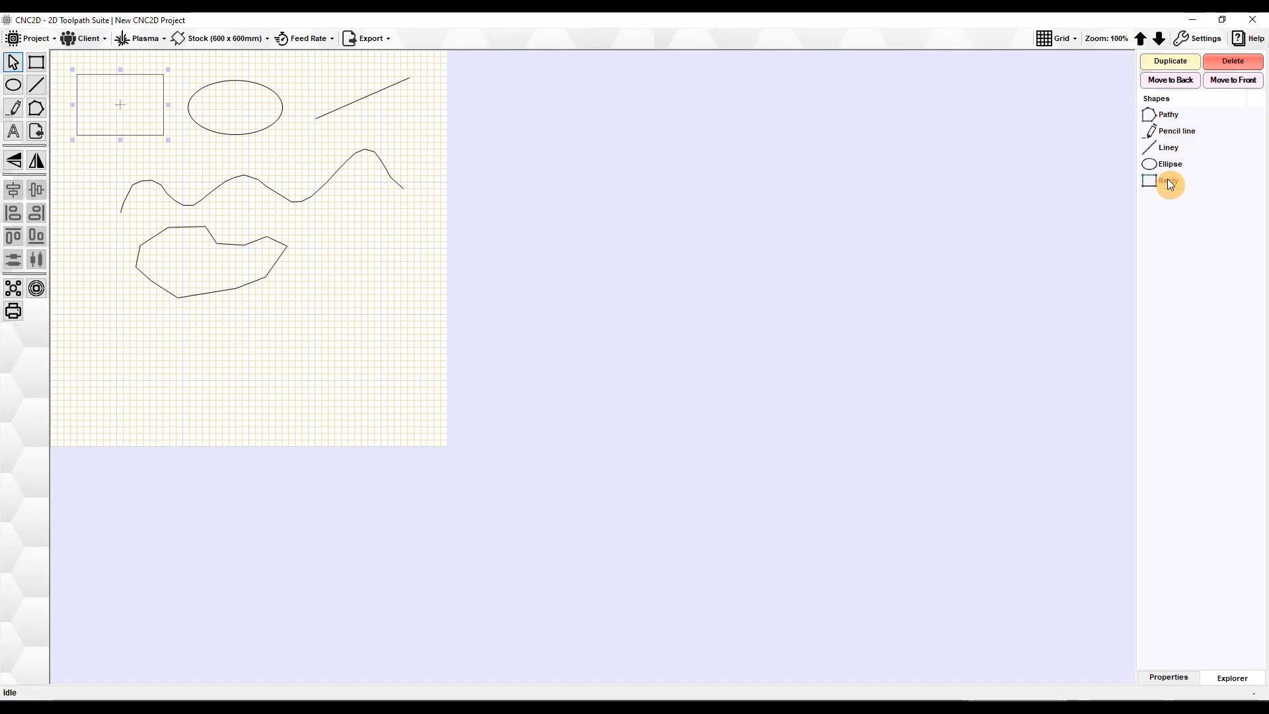
pyautogui.click(1235, 86)
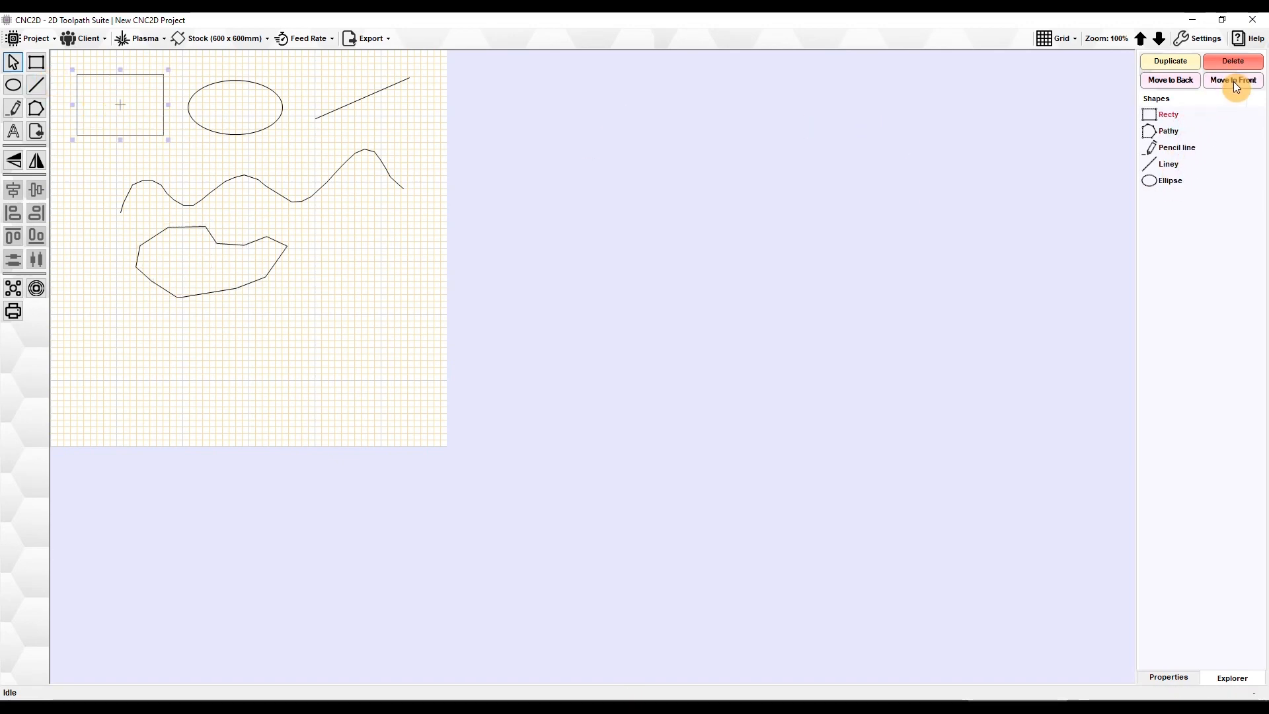
pyautogui.click(1171, 131)
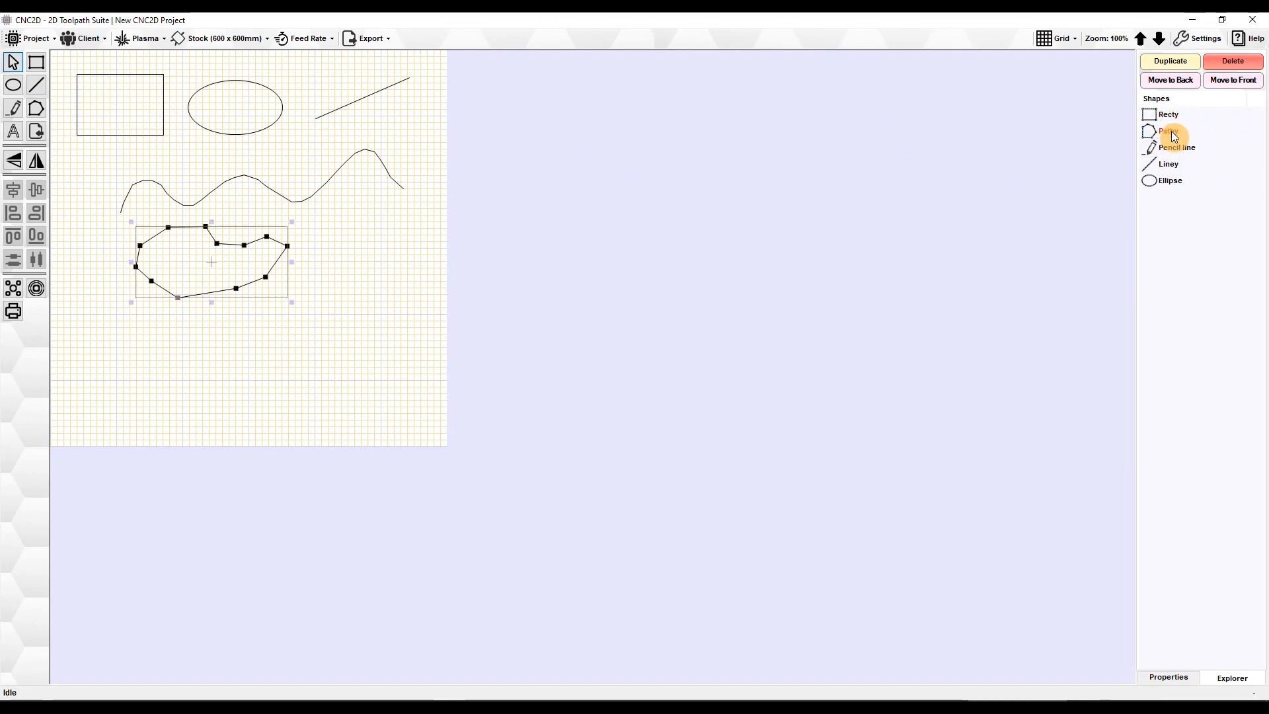
# Move the polygon Pathy to the back of the shape order and select each shape in list order from Recty to Pathy
pyautogui.click(1172, 82)
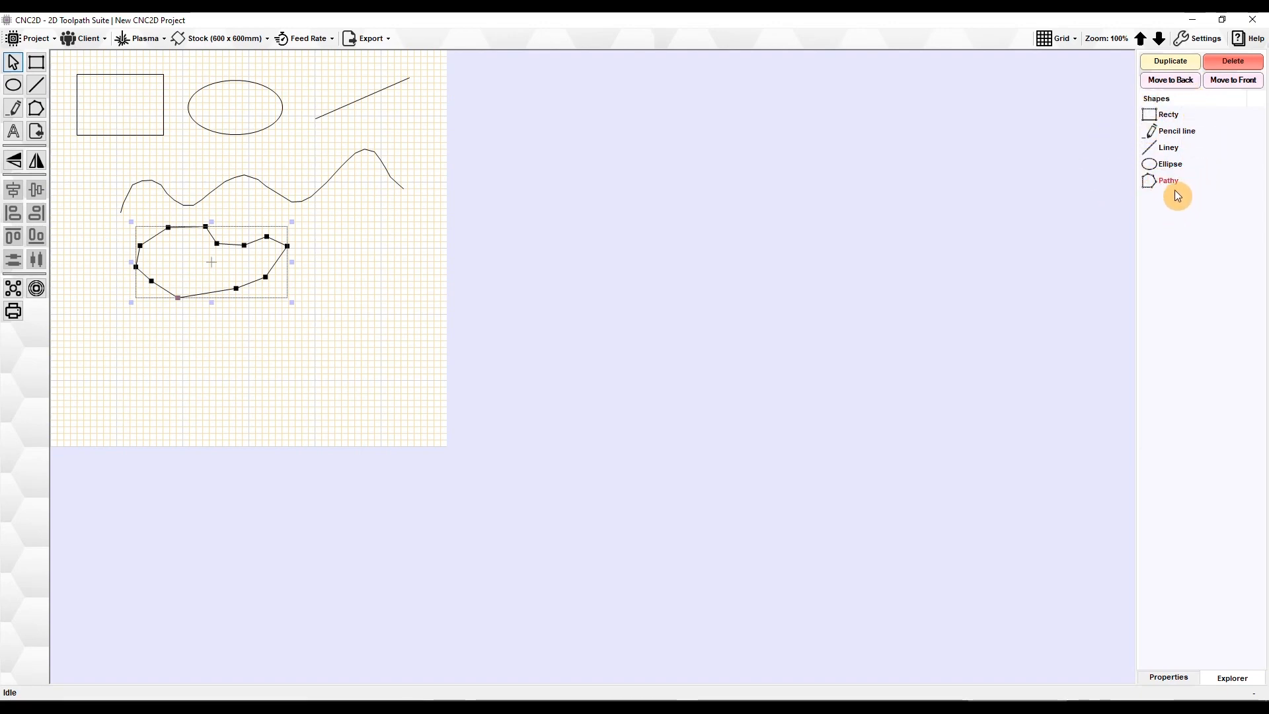
pyautogui.click(1173, 121)
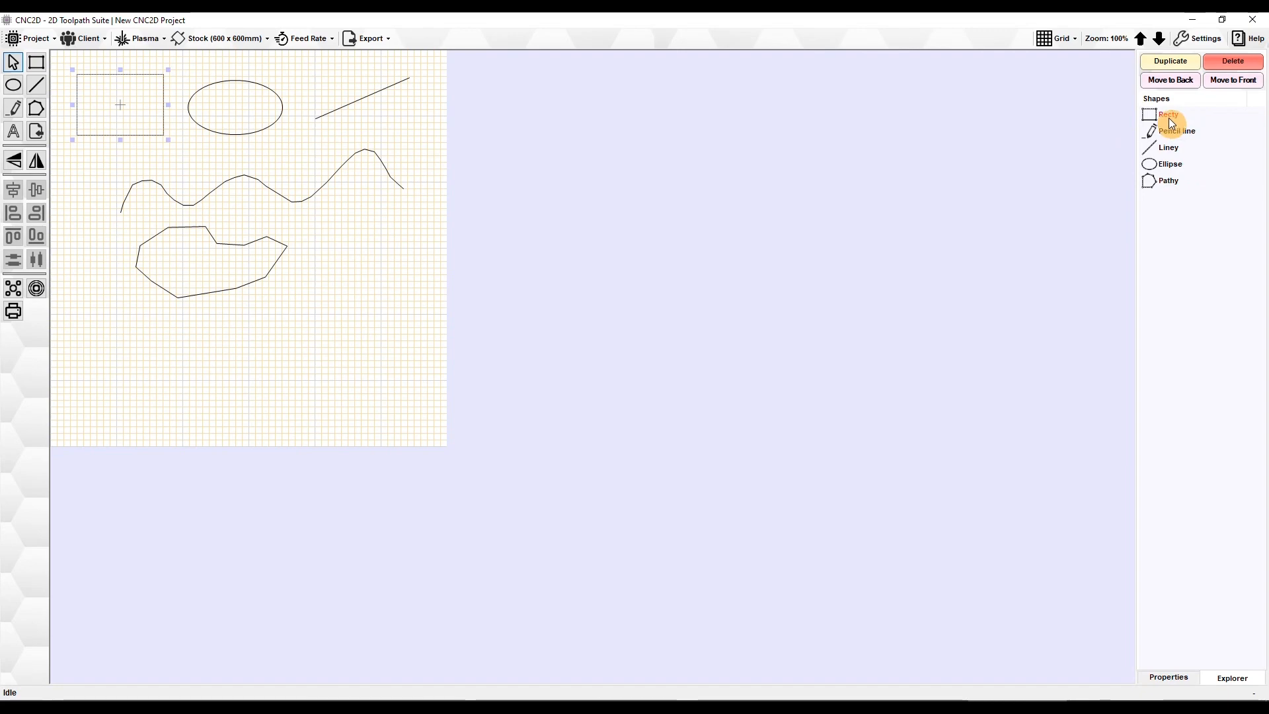
pyautogui.click(1177, 136)
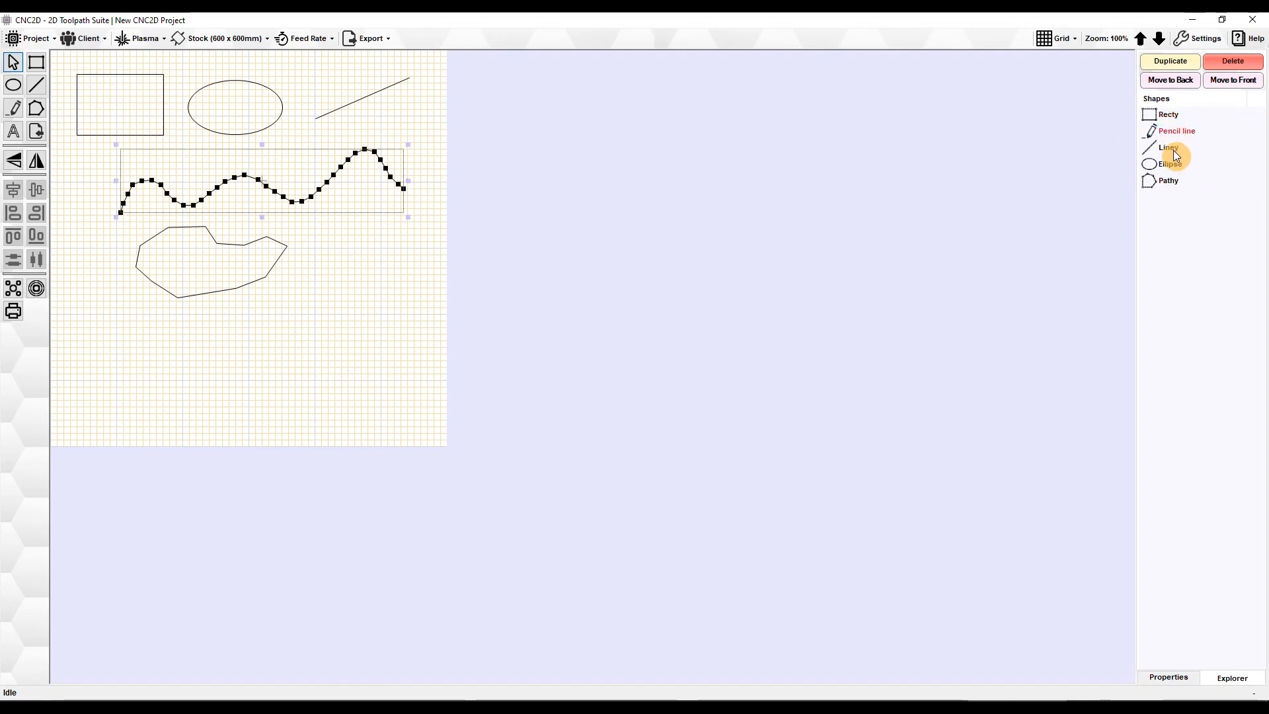
pyautogui.click(1170, 148)
pyautogui.click(1169, 165)
pyautogui.click(1170, 183)
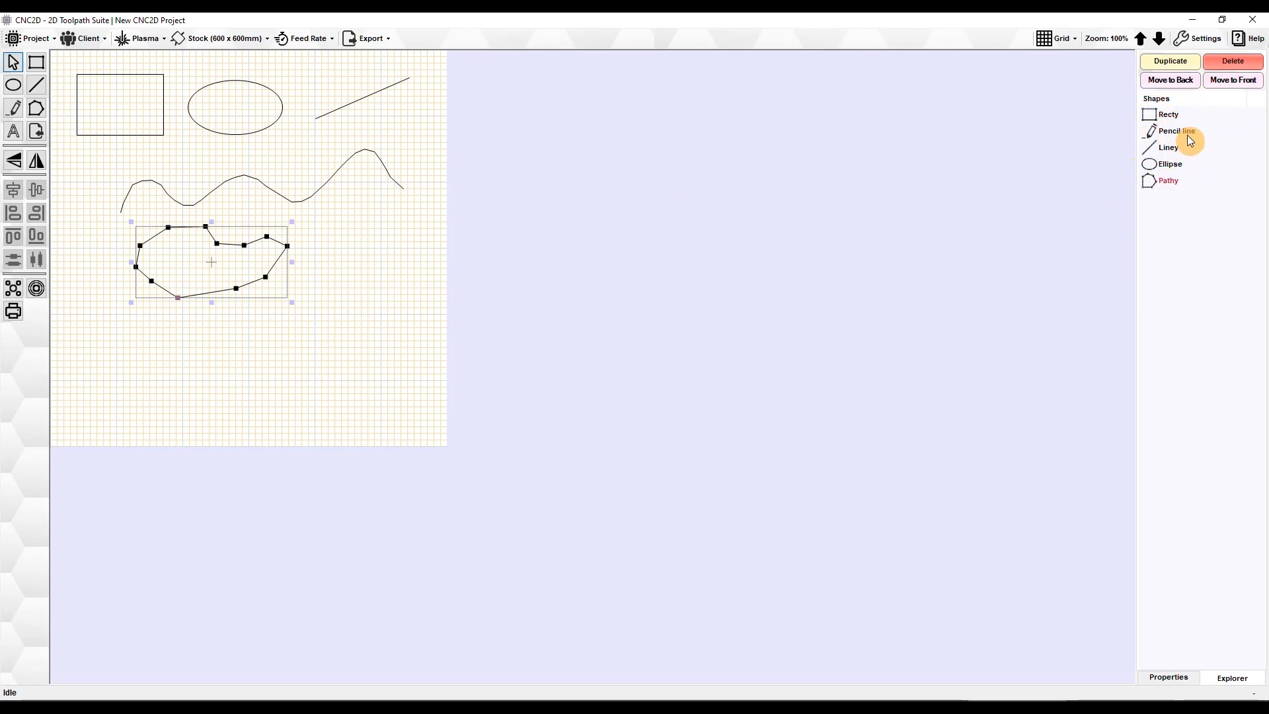
# Select Pencil line, Liney, Ellipse, Pathy, Liney and Pencil line from the shape list, and open the last one's properties
pyautogui.click(1172, 132)
pyautogui.click(1172, 154)
pyautogui.click(1171, 166)
pyautogui.click(1174, 181)
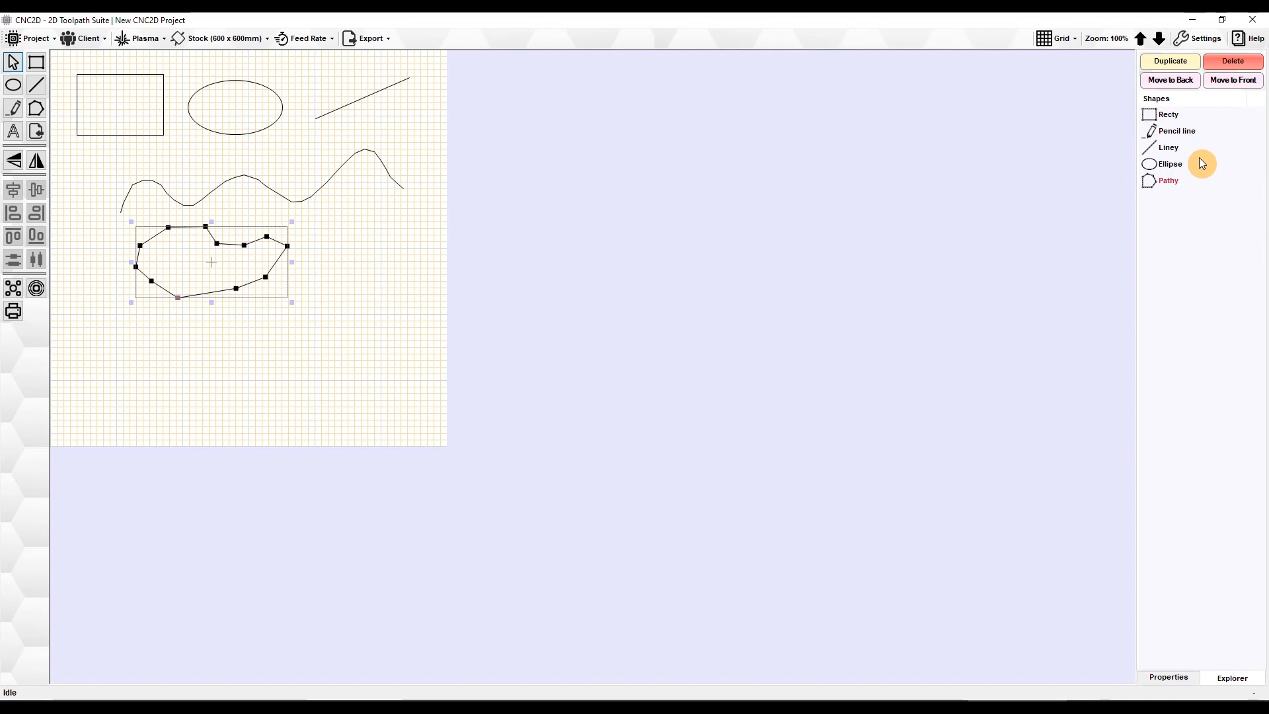
pyautogui.click(1173, 149)
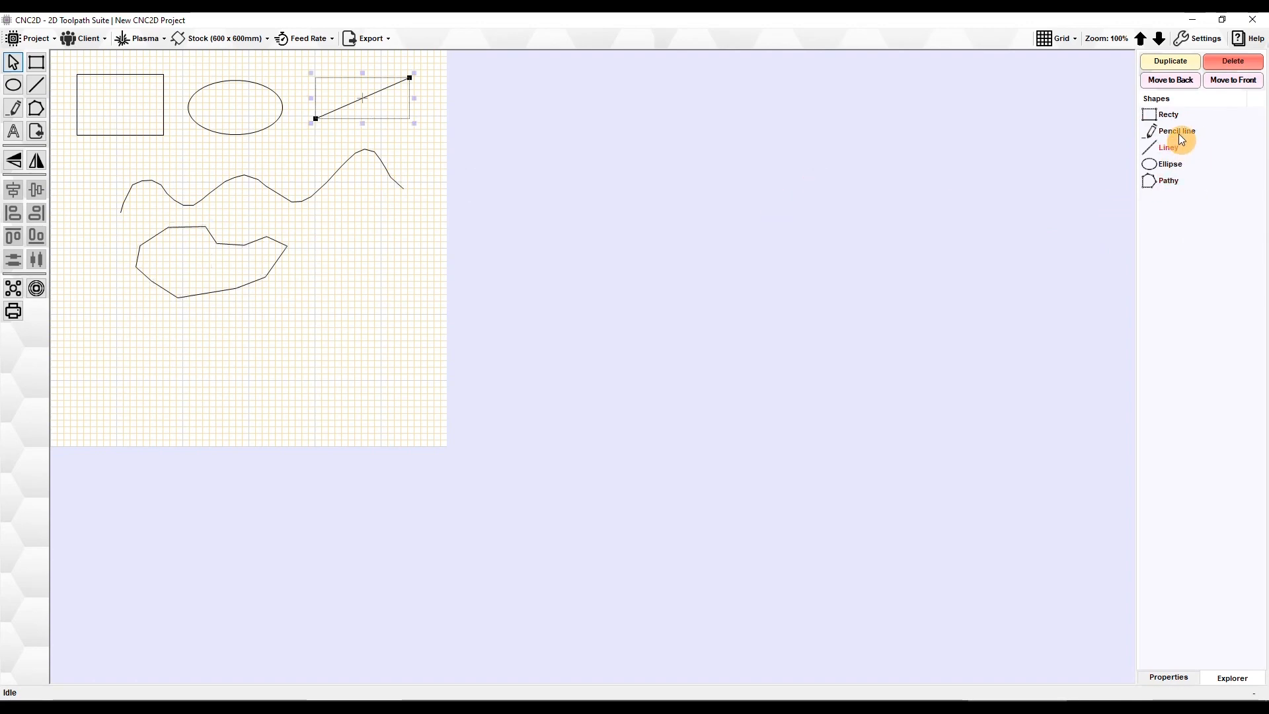
pyautogui.click(1179, 132)
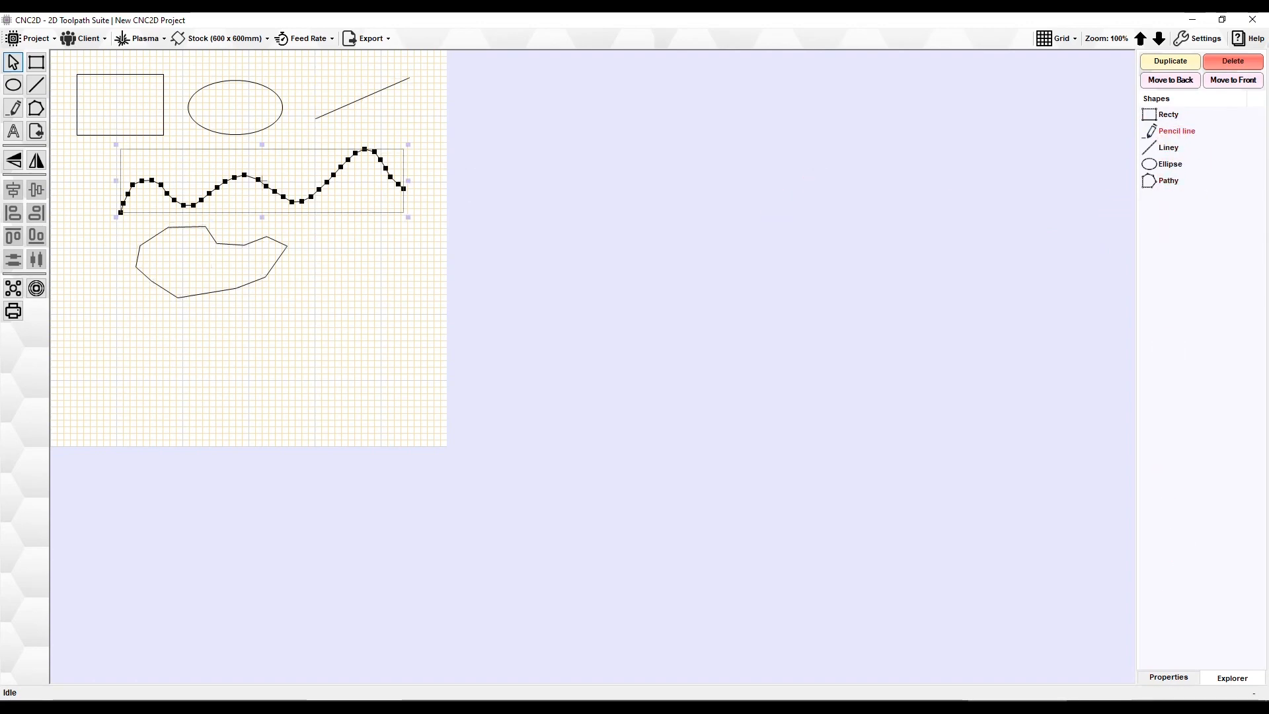
pyautogui.click(1168, 676)
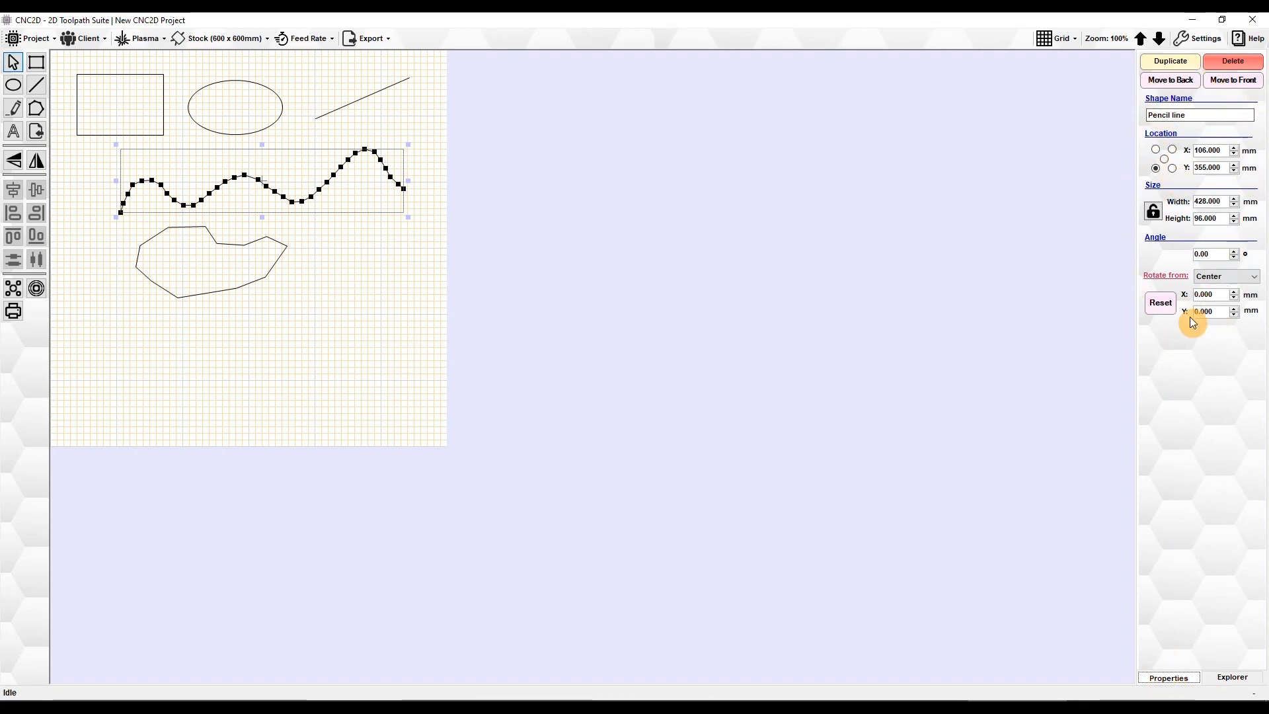
# Delete the pencil line, ellipse, straight line and rectangle, keeping only the polygon
pyautogui.click(339, 246)
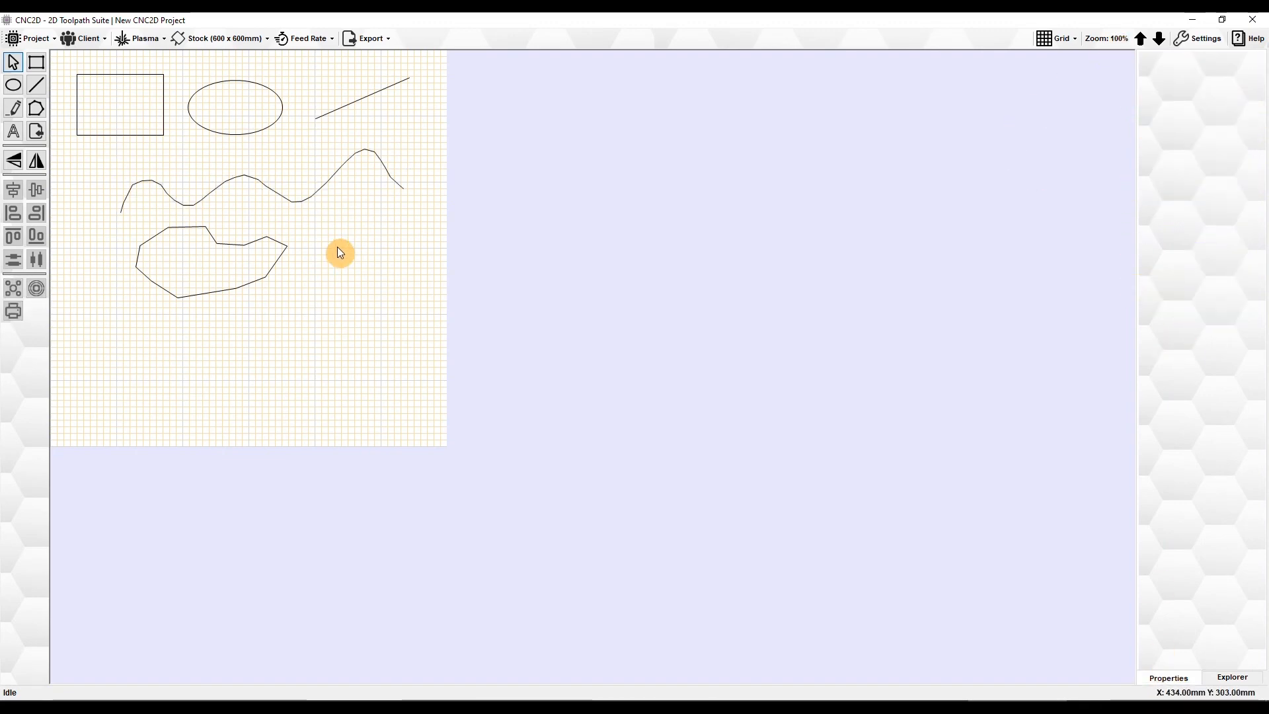
pyautogui.click(294, 196)
pyautogui.press('Delete')
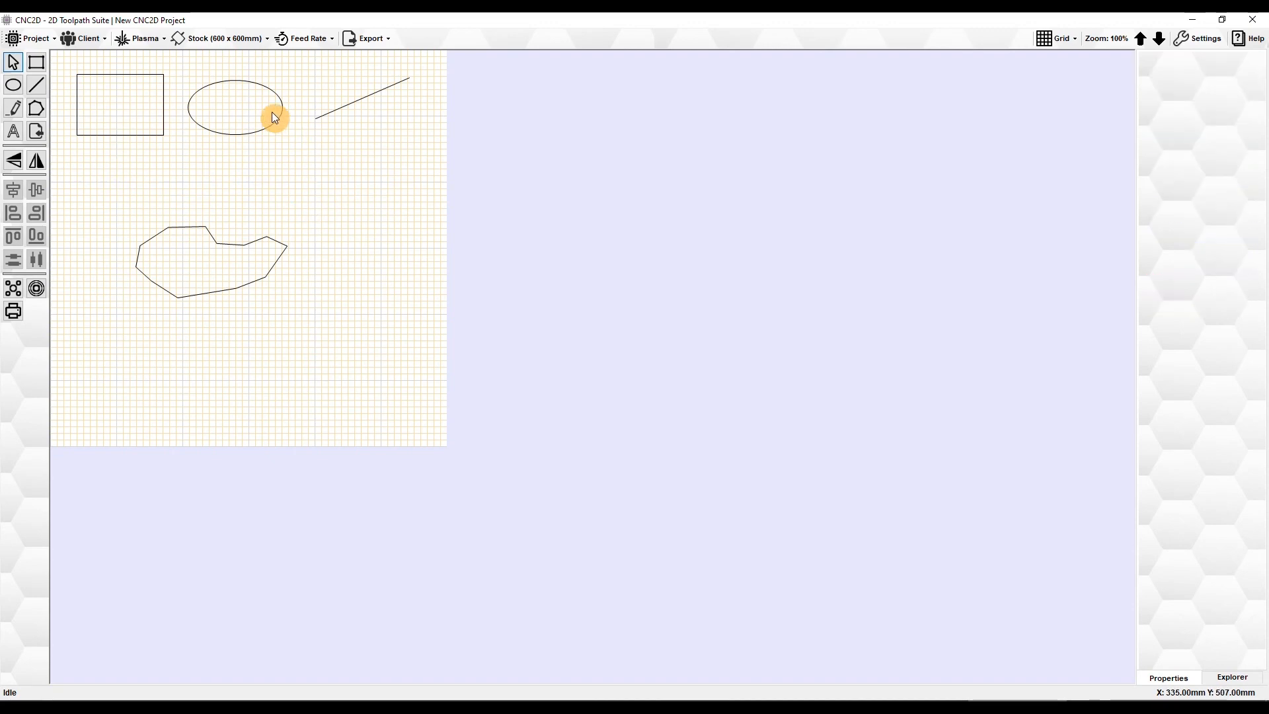
pyautogui.click(247, 115)
pyautogui.press('Delete')
pyautogui.click(365, 98)
pyautogui.press('Delete')
pyautogui.click(141, 108)
pyautogui.press('Delete')
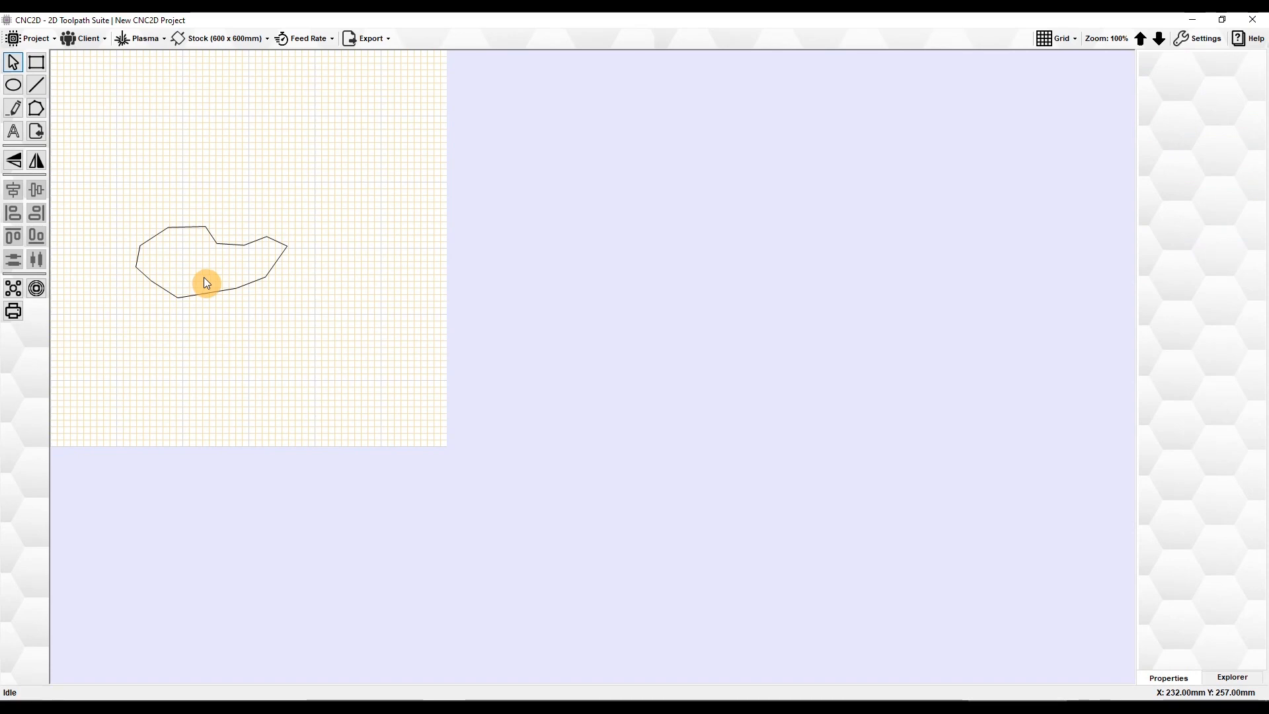
# Select the polygon Pathy and enlarge it to about 333 mm wide and 234 mm high
pyautogui.click(228, 286)
pyautogui.click(236, 286)
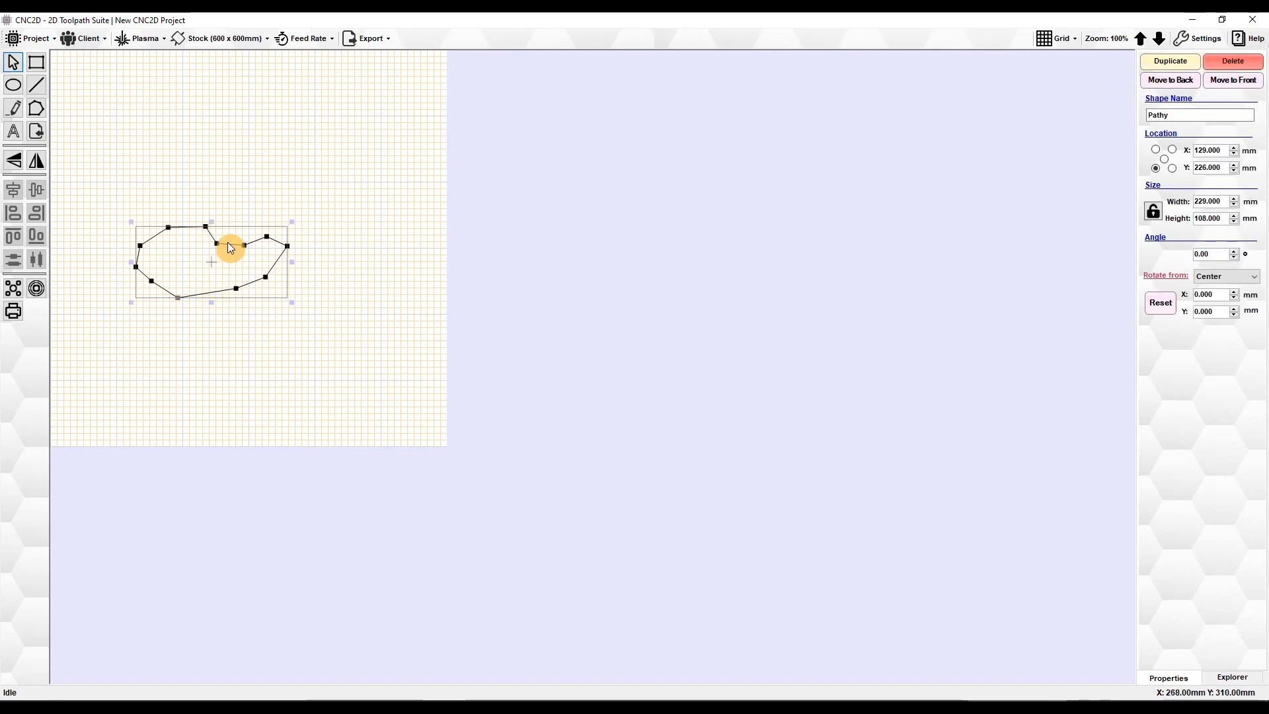
pyautogui.moveTo(291, 221); pyautogui.dragTo(357, 143)
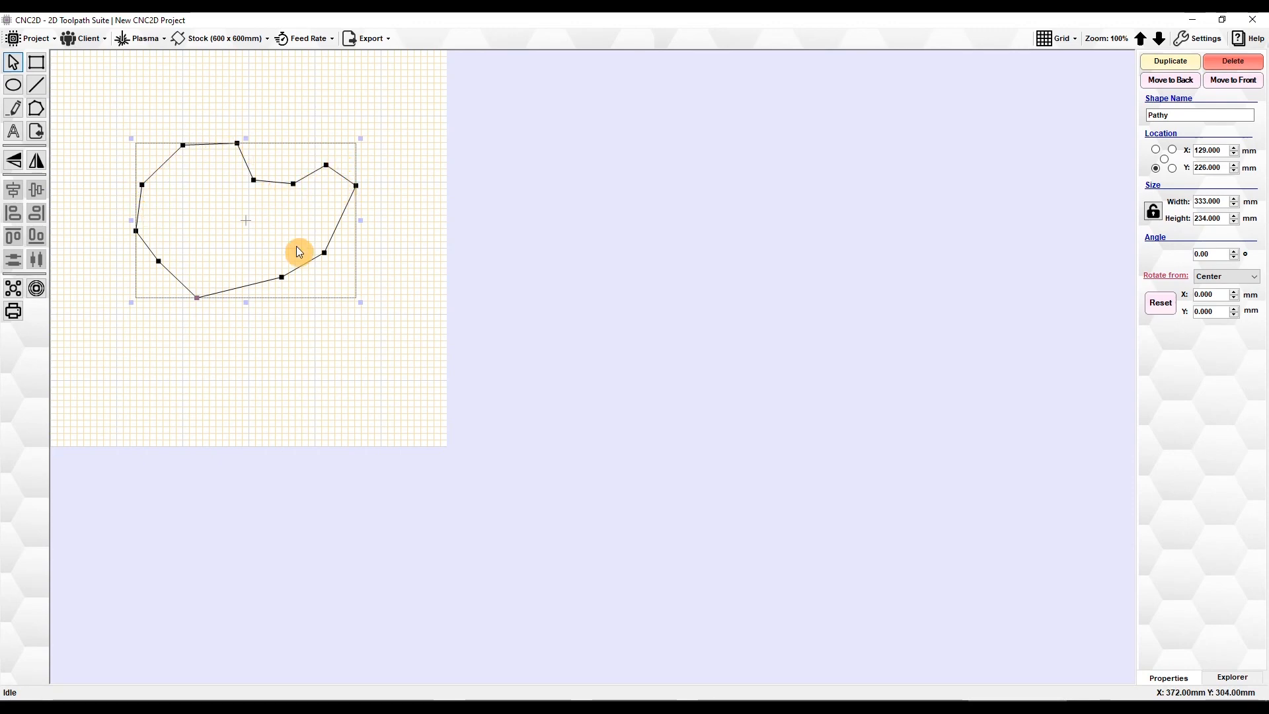
# Set the location of the point at the base of the polygon's upper notch to X 400 mm and Y 400 mm
pyautogui.click(254, 181)
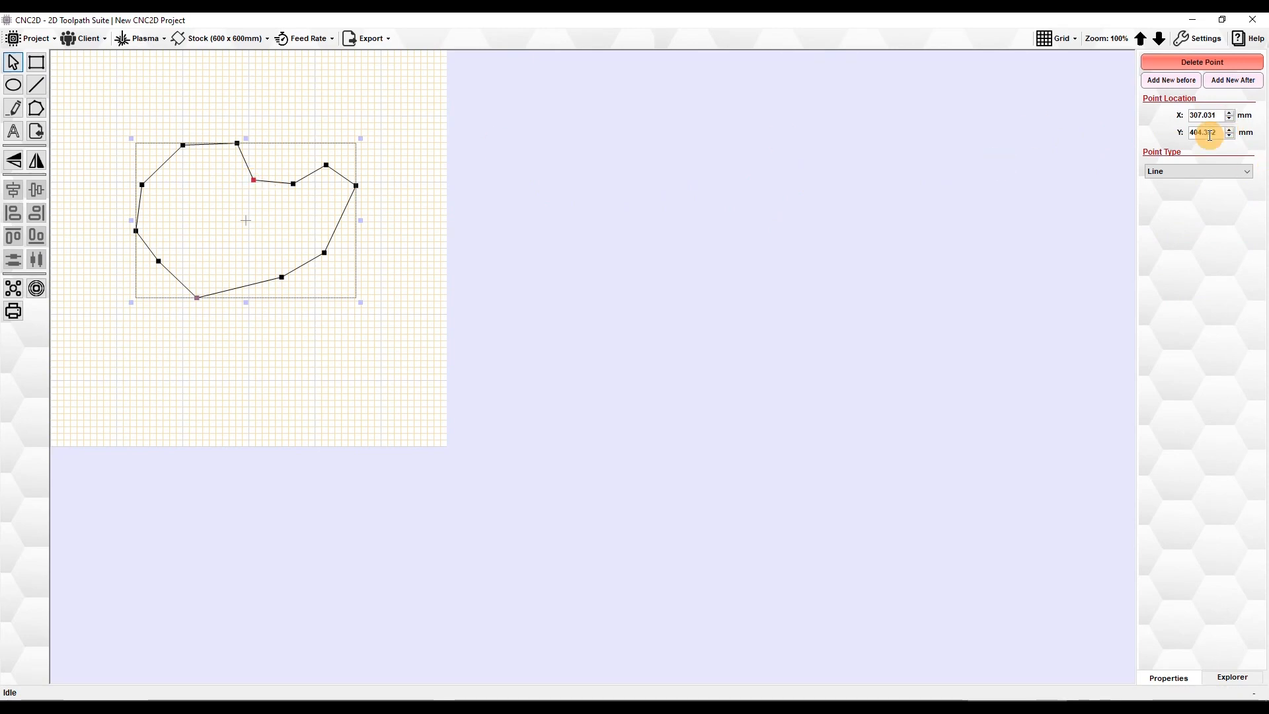
pyautogui.moveTo(1217, 116)
pyautogui.mouseDown()
pyautogui.moveTo(1199, 131)
pyautogui.moveTo(1225, 114)
pyautogui.moveTo(1210, 115)
pyautogui.mouseUp()
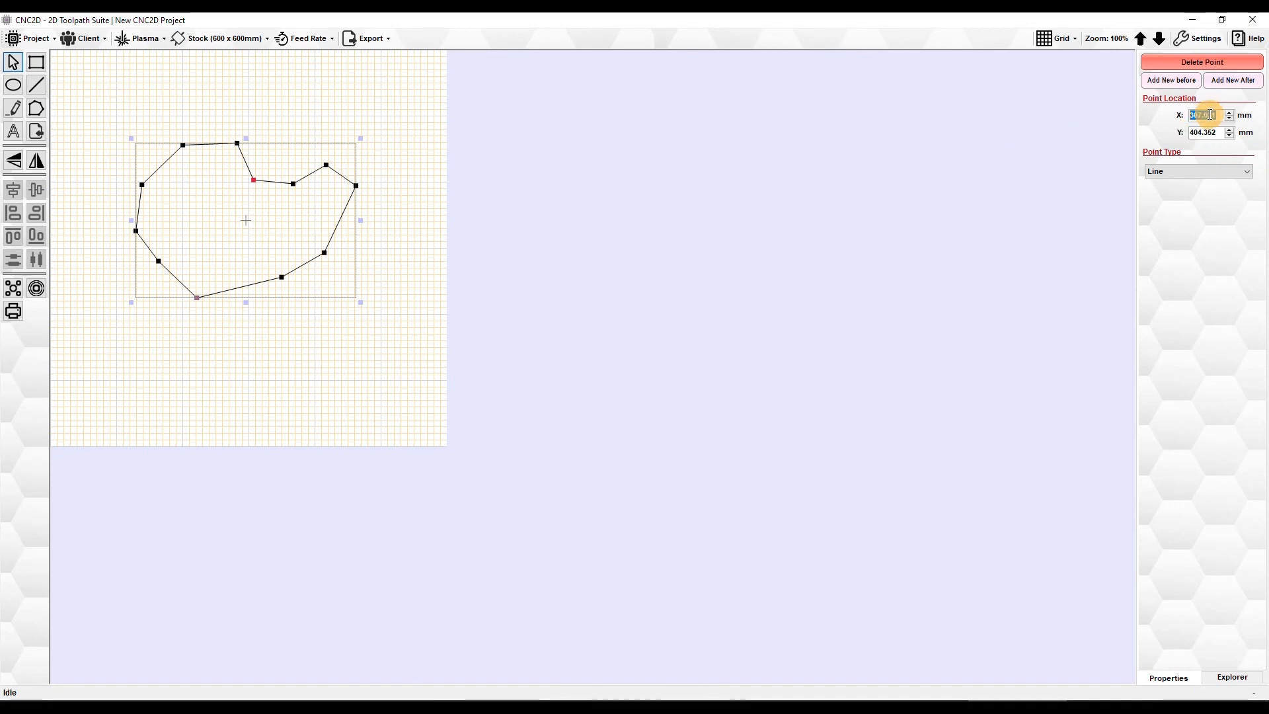
pyautogui.write('400')
pyautogui.press('Return')
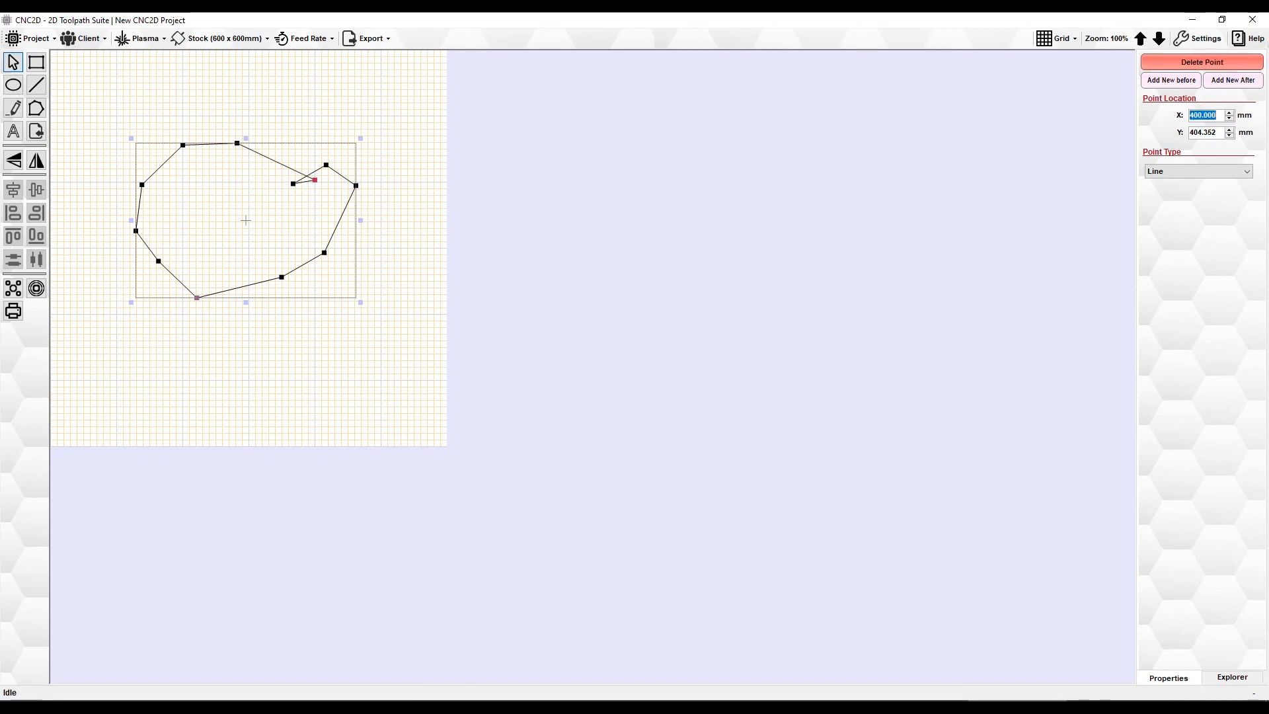
pyautogui.moveTo(1228, 131); pyautogui.dragTo(1165, 144)
pyautogui.write('400')
pyautogui.press('Return')
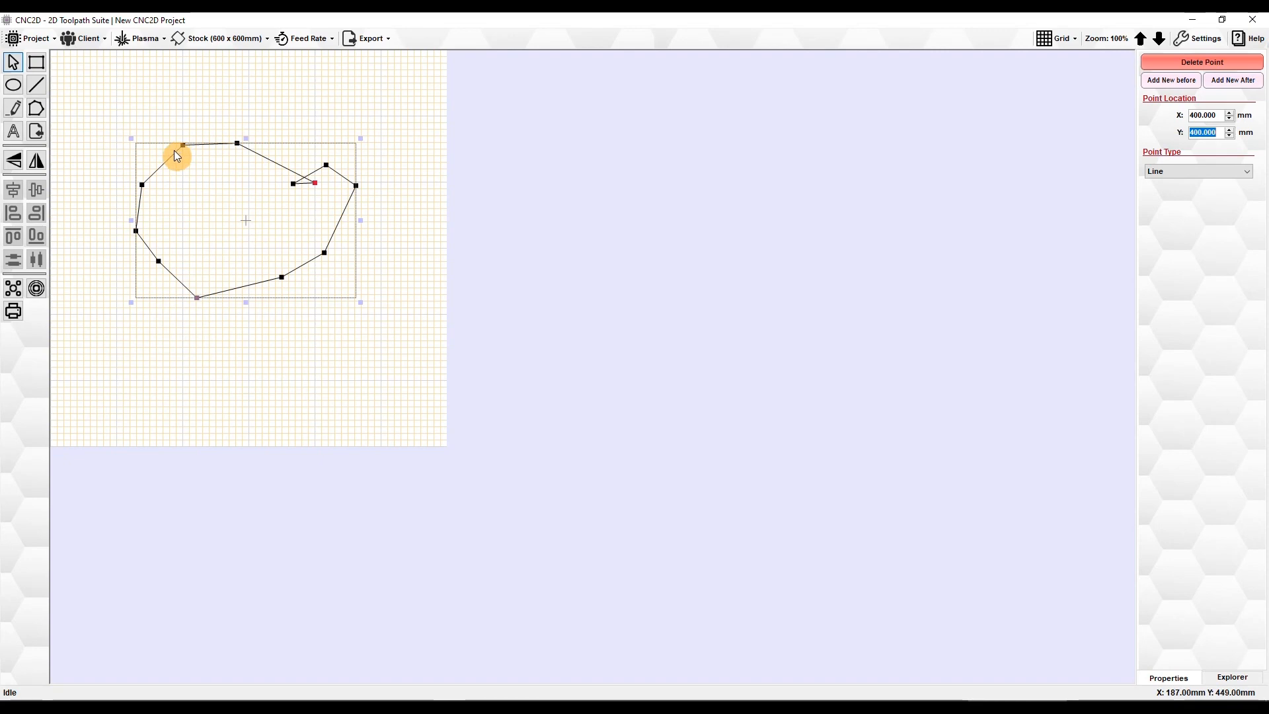
# Change the type of the polygon's point at X 138.226, Y 397.218 mm to Curve
pyautogui.click(142, 186)
pyautogui.click(1176, 173)
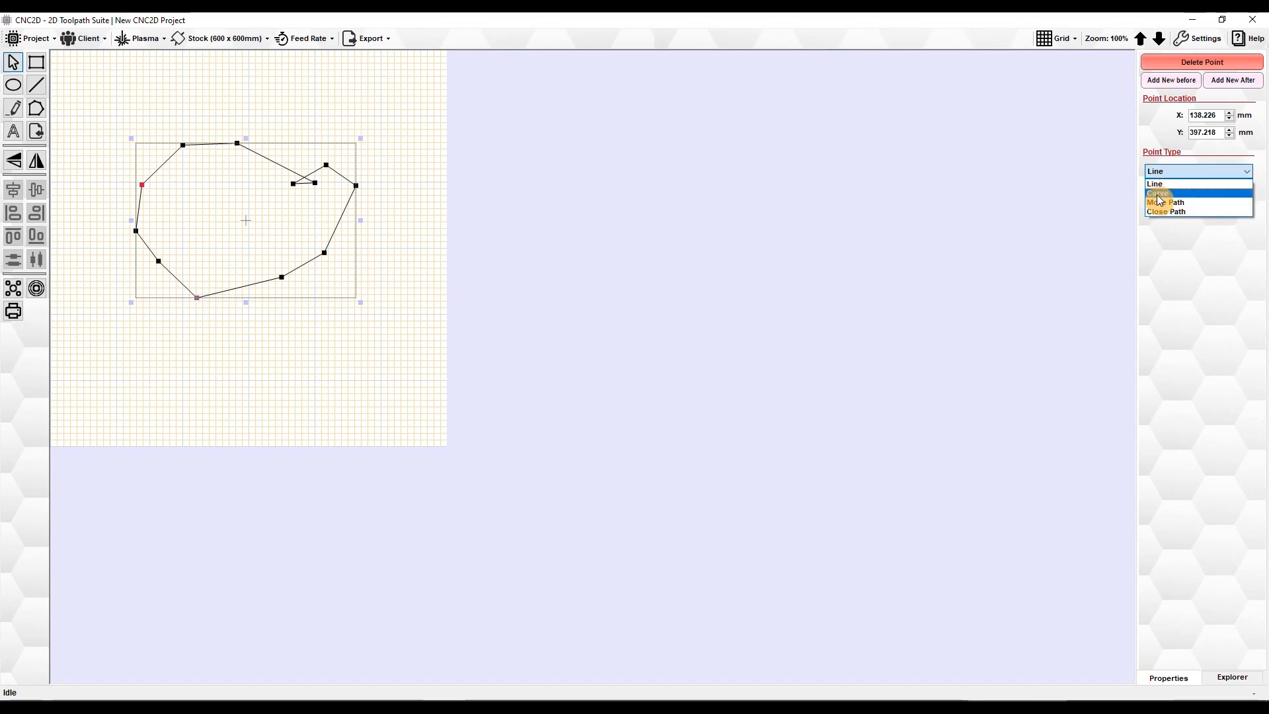
pyautogui.click(1160, 193)
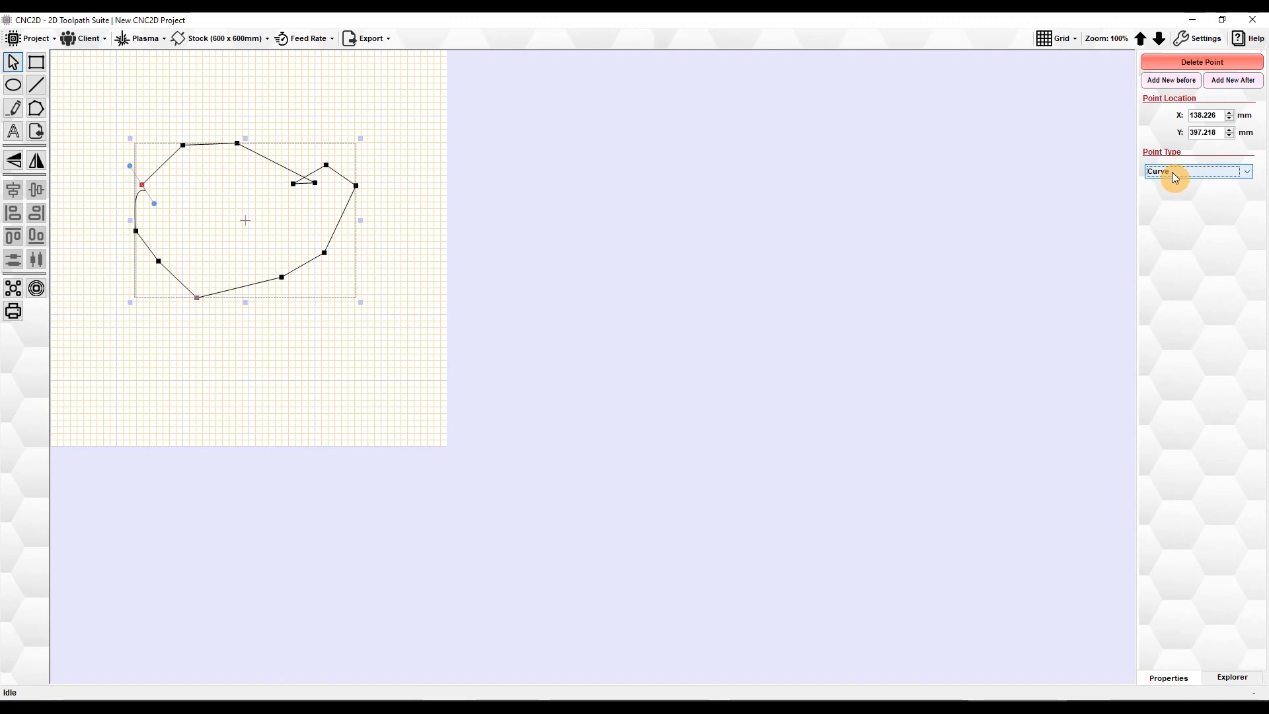
# Try the Line, Curve, Move Path and Close Path types on the same point, ending on Curve
pyautogui.click(1172, 172)
pyautogui.click(1154, 185)
pyautogui.click(1161, 174)
pyautogui.click(1164, 194)
pyautogui.click(1165, 173)
pyautogui.click(1161, 202)
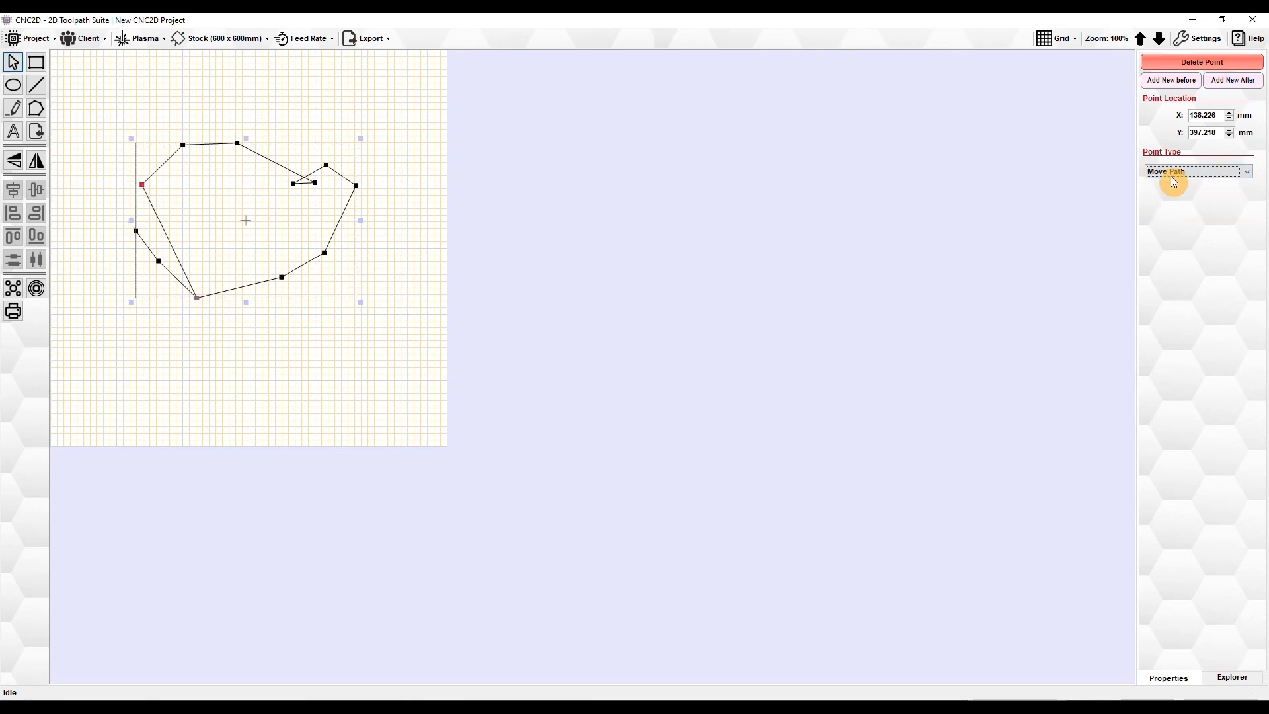
pyautogui.click(1176, 172)
pyautogui.click(1168, 212)
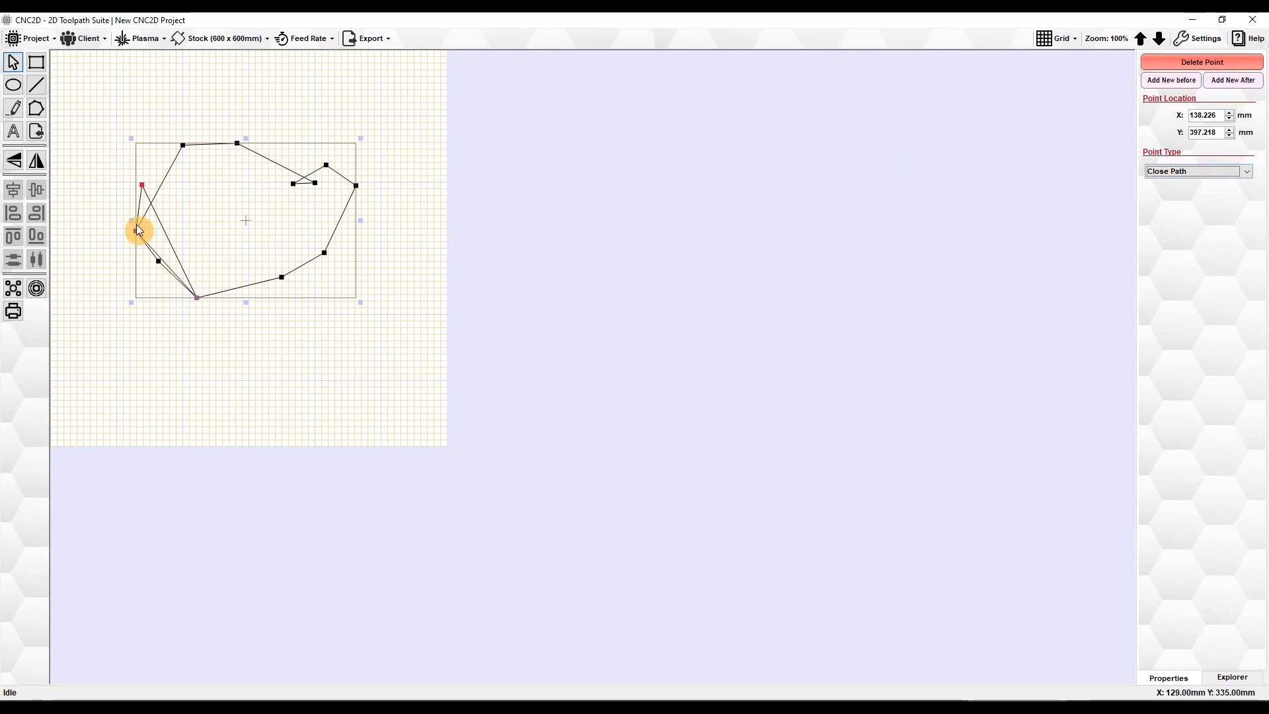
pyautogui.click(1168, 172)
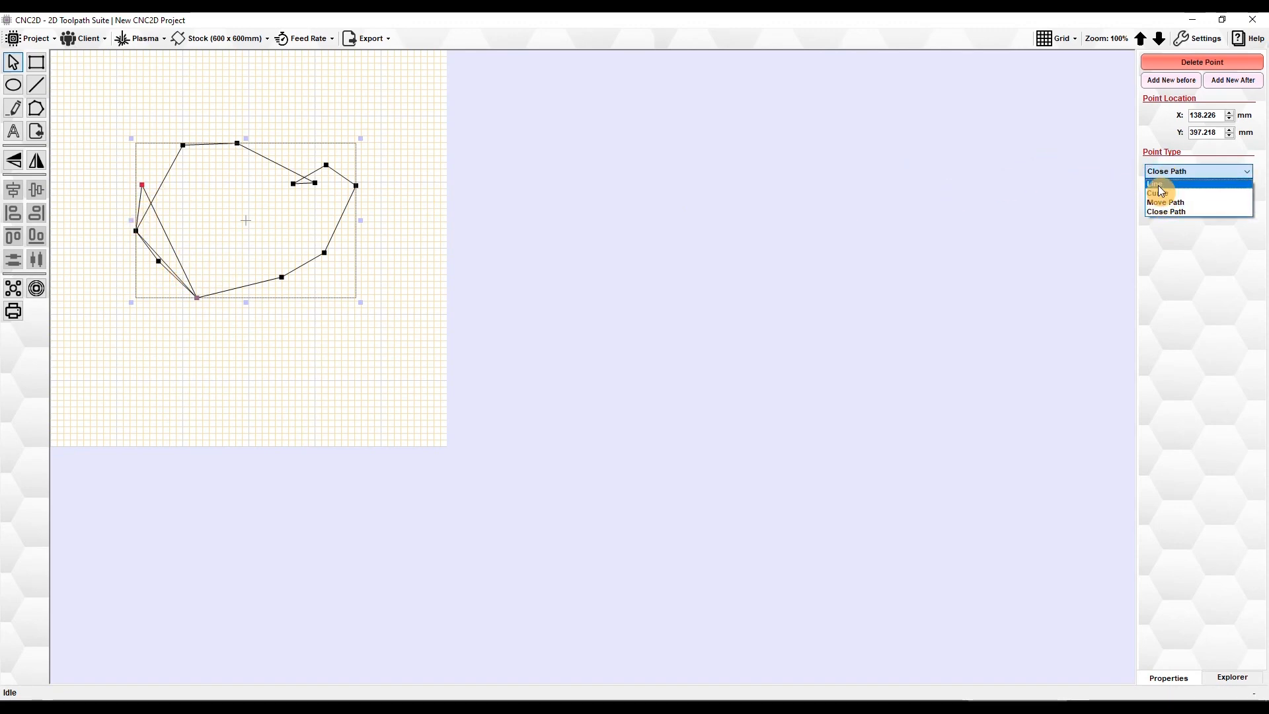
pyautogui.click(1160, 186)
pyautogui.click(1173, 173)
pyautogui.click(1164, 192)
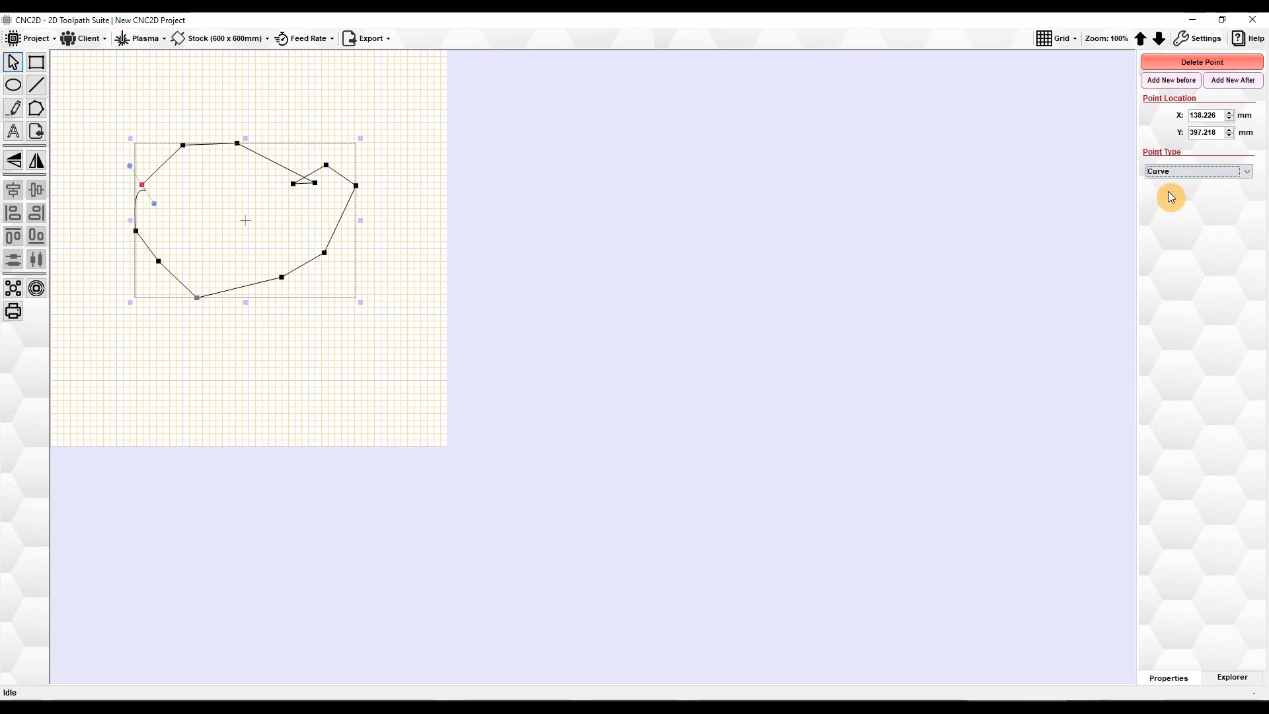
# Move the polygon's upper-left corner point inward to about X 231, Y 383 mm, and reselect the polygon
pyautogui.click(222, 189)
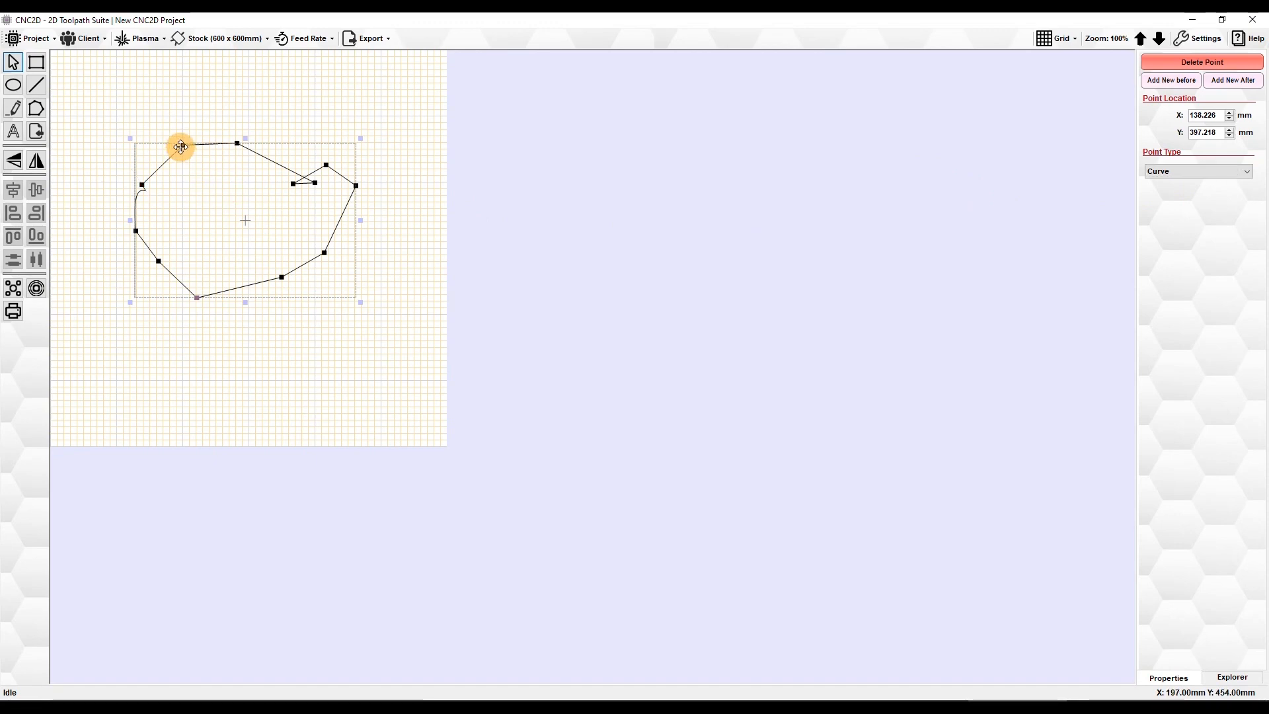
pyautogui.moveTo(184, 144); pyautogui.dragTo(203, 193)
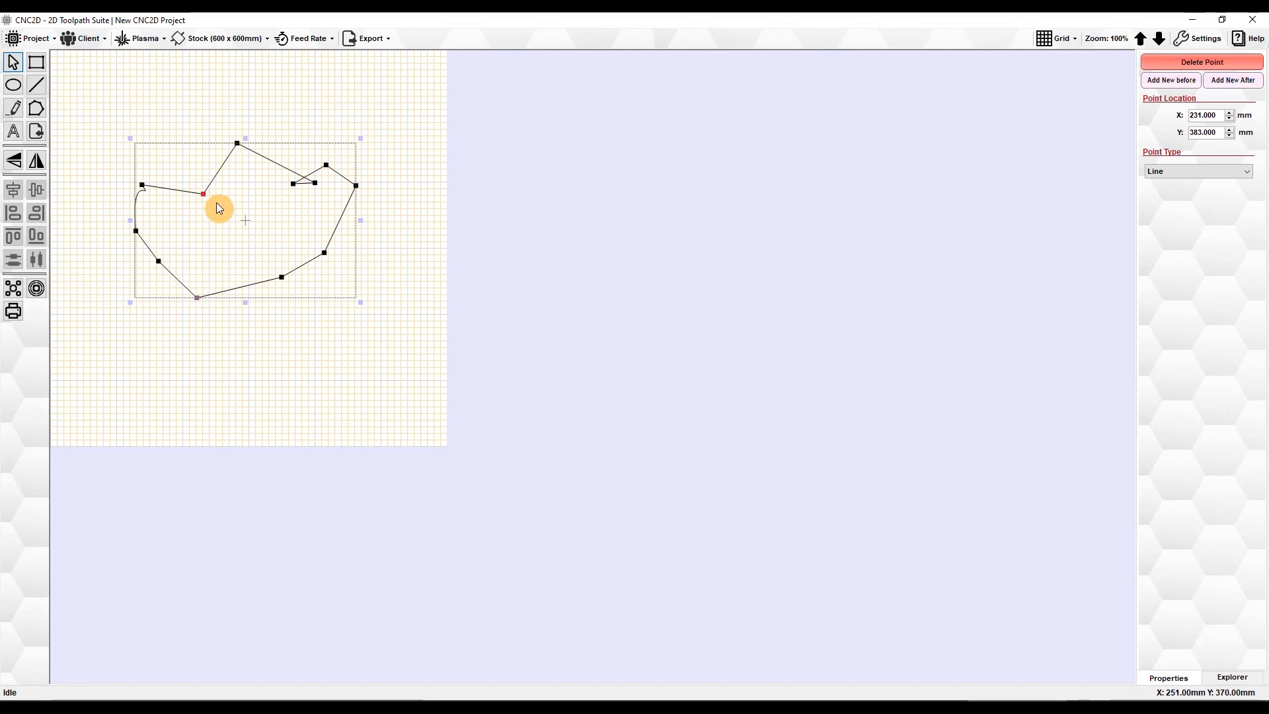
pyautogui.click(396, 242)
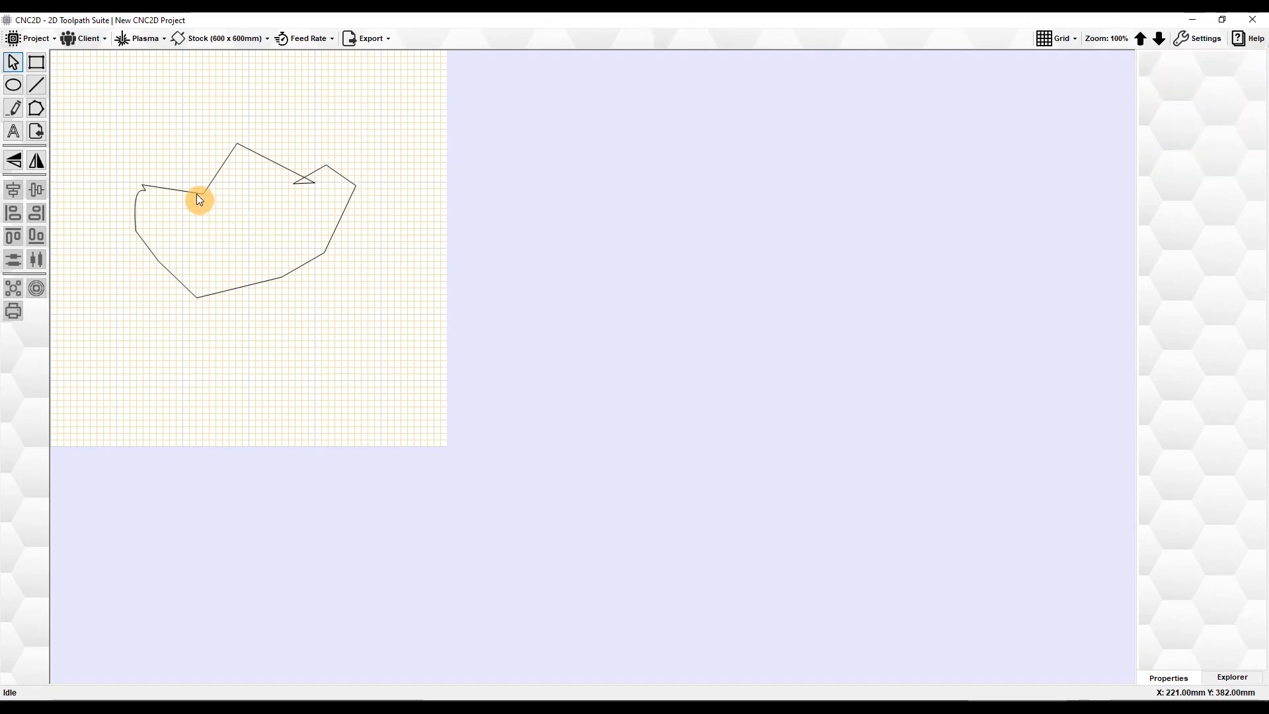
pyautogui.click(258, 216)
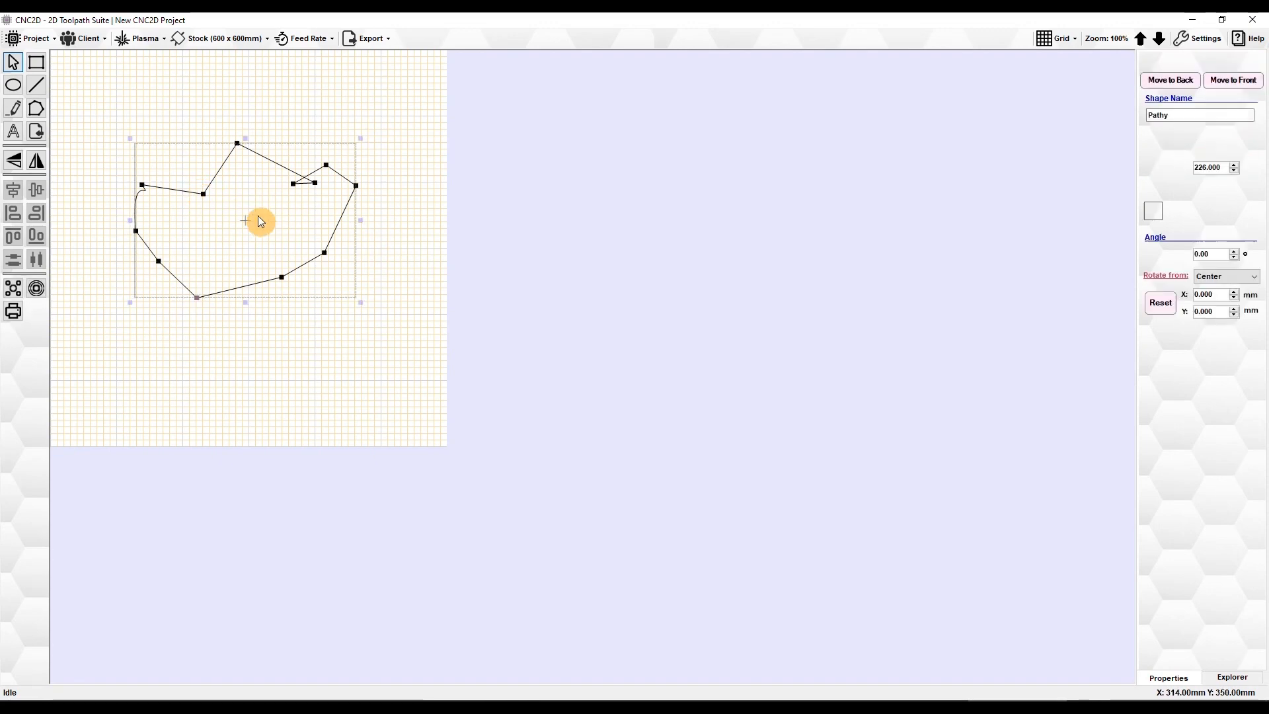
# Convert the relocated inner point to a curve and move handle B1 to about X 183, Y 422 mm and B2 to about X 175, Y 345 mm
pyautogui.click(203, 194)
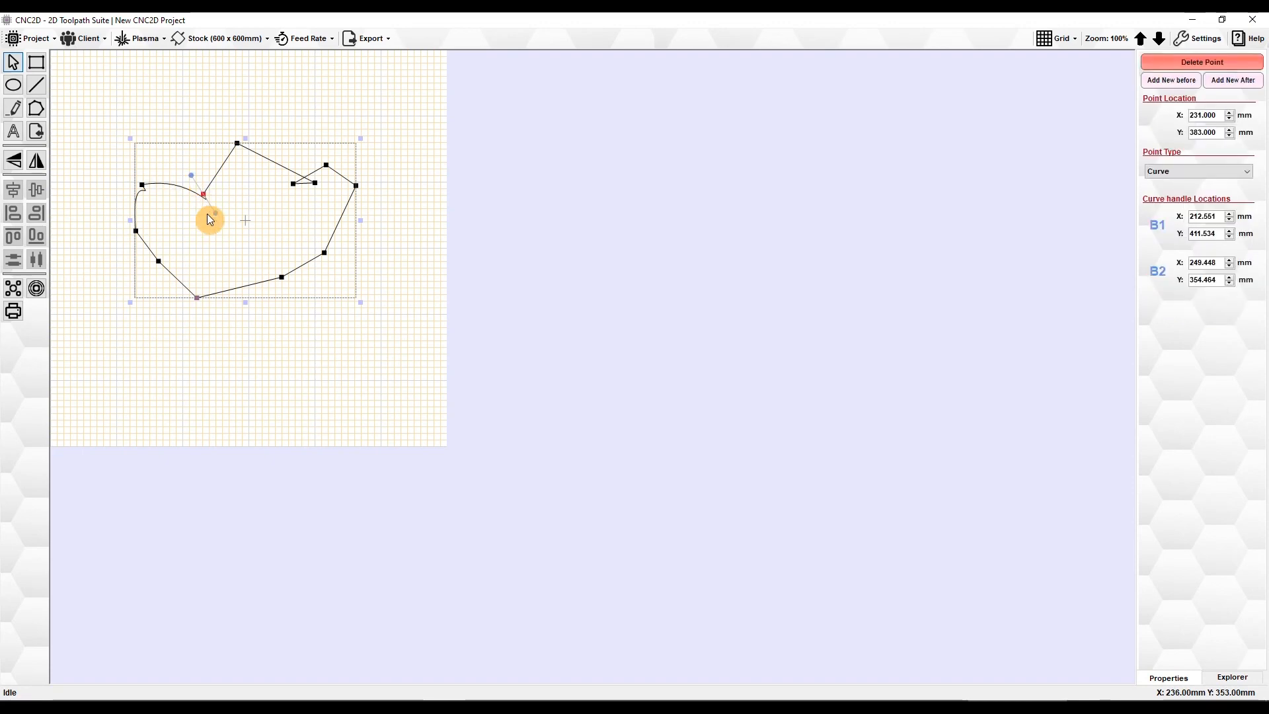
pyautogui.moveTo(219, 219); pyautogui.dragTo(167, 220)
pyautogui.moveTo(191, 176); pyautogui.dragTo(172, 169)
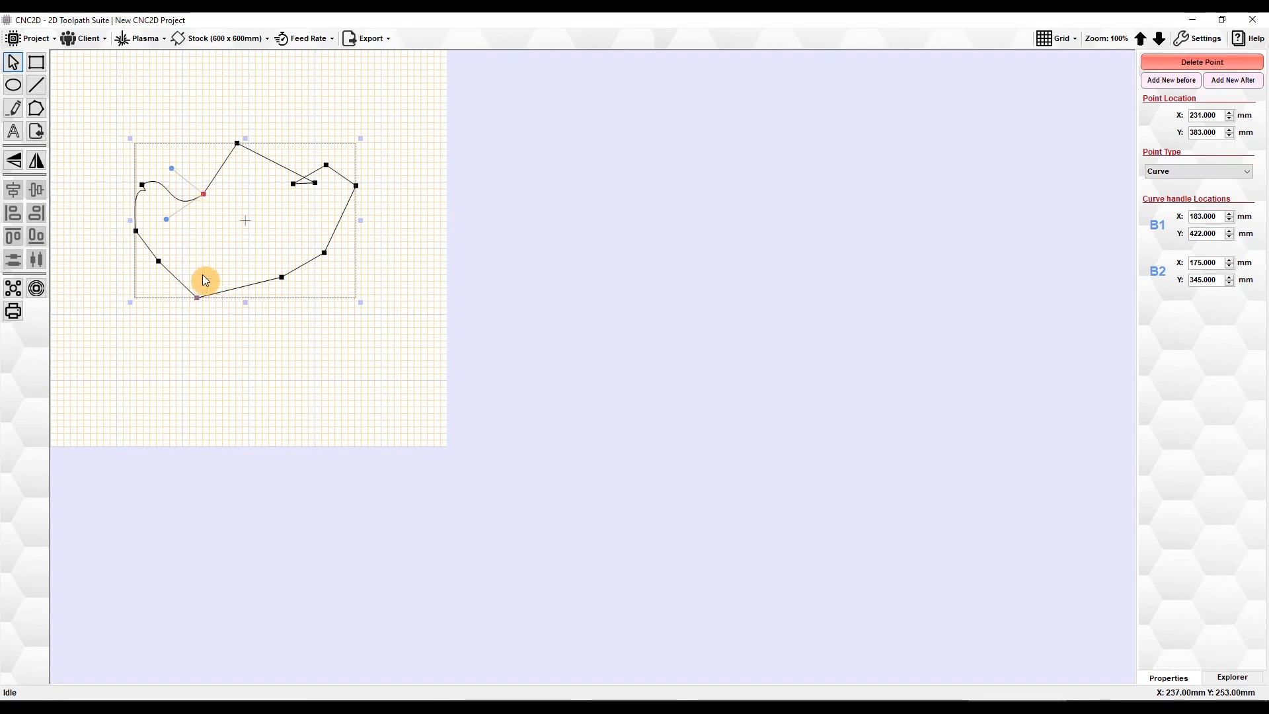
# Convert the inner point back to a line, and move the crossing point on the right to about X 425, Y 402 mm
pyautogui.doubleClick(203, 194)
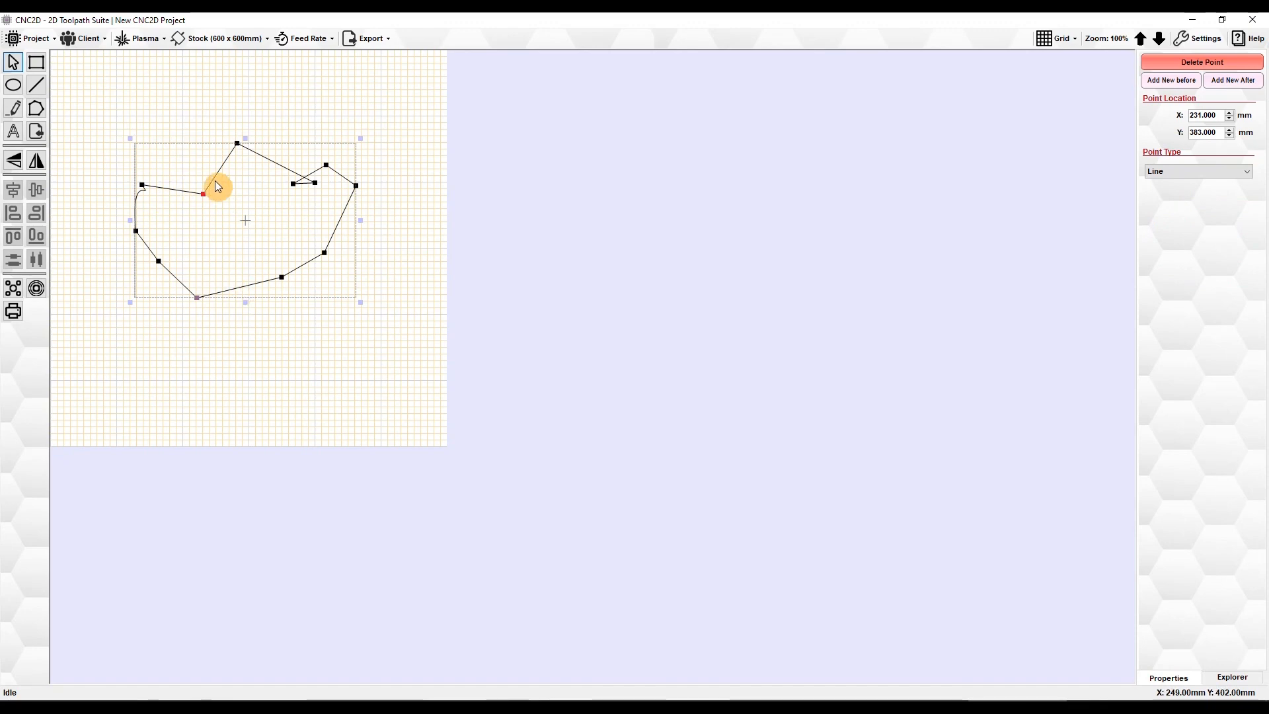
pyautogui.moveTo(293, 184); pyautogui.dragTo(332, 183)
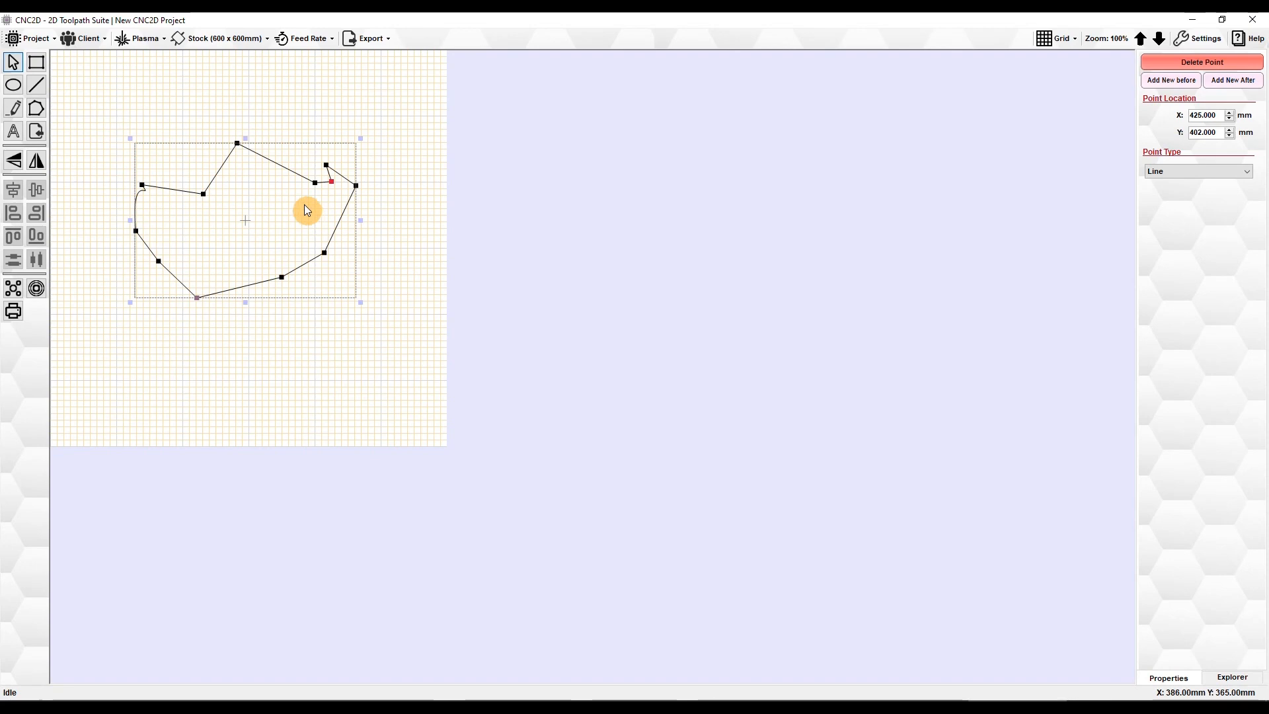
# Convert the inner point at X 231, Y 383 mm to a curve again and move its B1 handle to about X 205, Y 425 mm
pyautogui.click(202, 193)
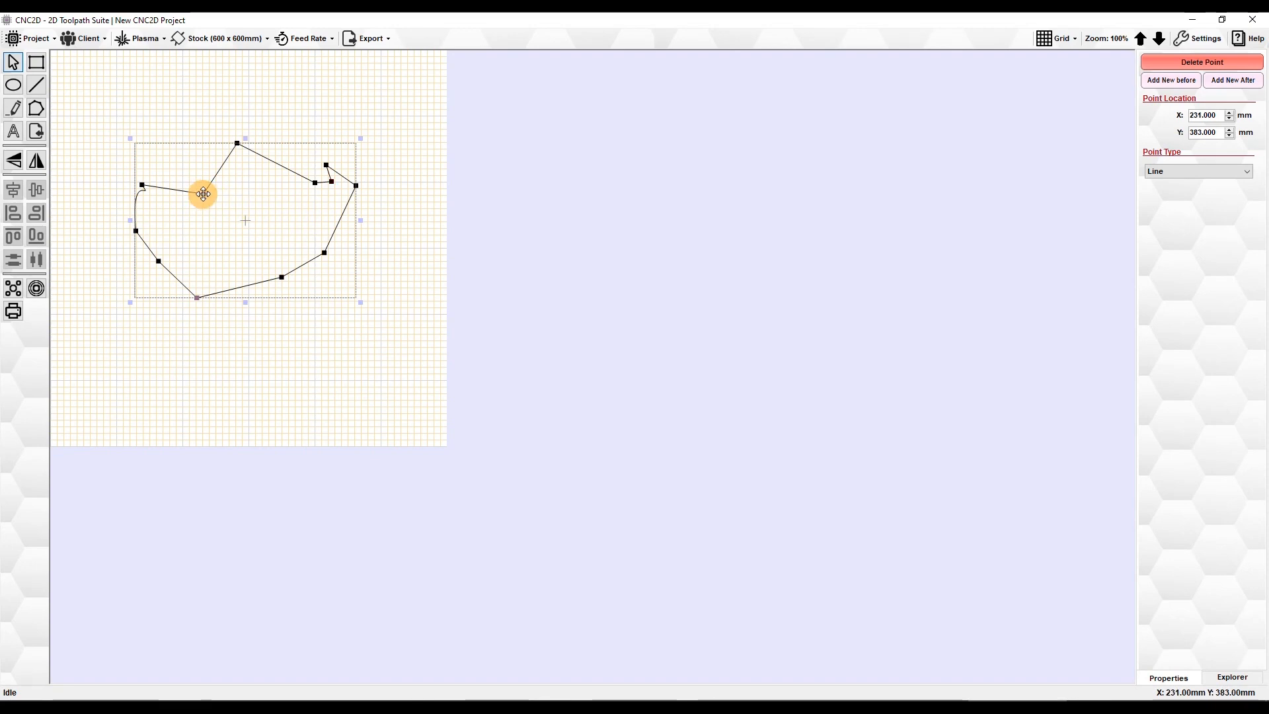
pyautogui.moveTo(1220, 115); pyautogui.dragTo(1187, 118)
pyautogui.doubleClick(202, 193)
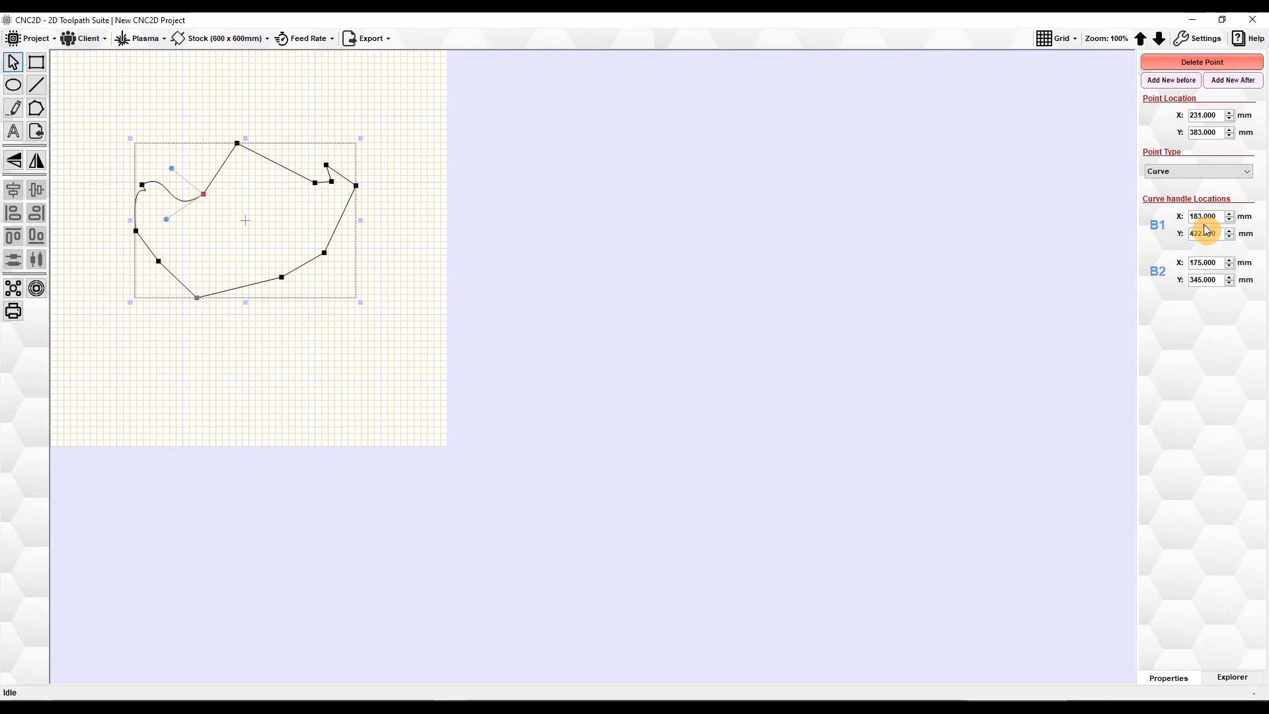
pyautogui.doubleClick(1223, 215)
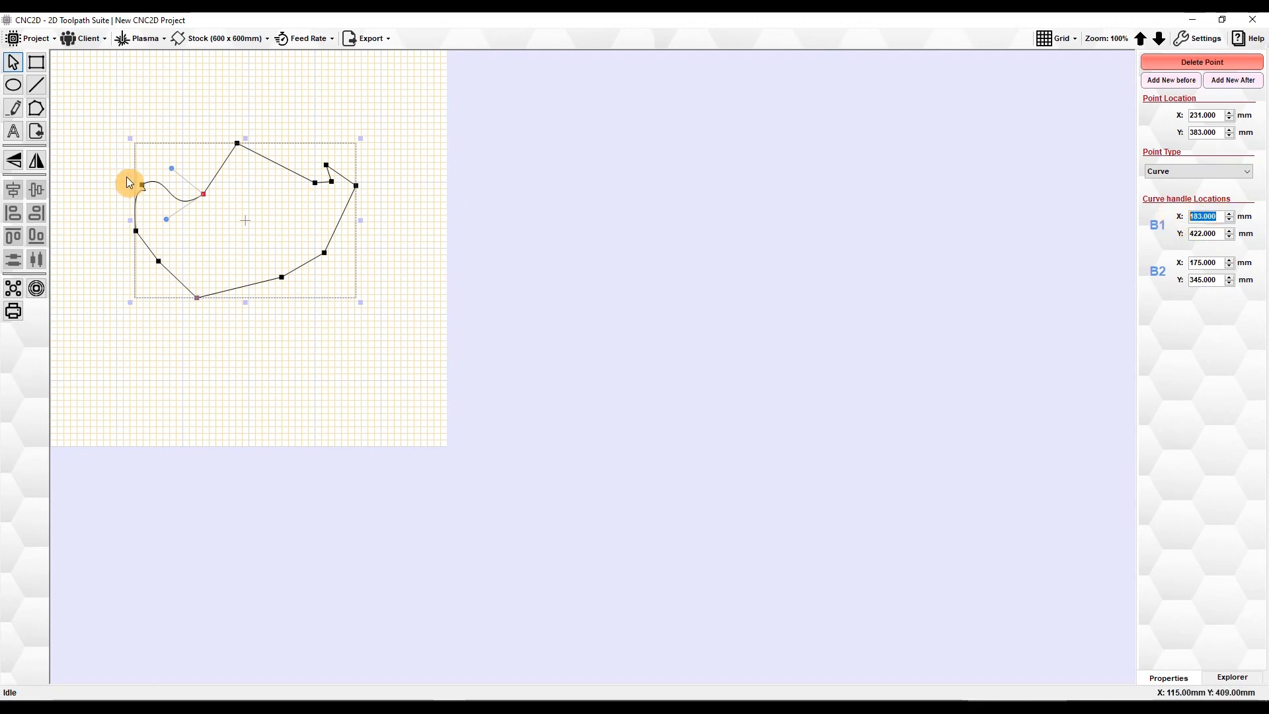
pyautogui.click(173, 174)
pyautogui.moveTo(171, 169)
pyautogui.mouseDown()
pyautogui.moveTo(182, 162)
pyautogui.moveTo(147, 176)
pyautogui.moveTo(198, 161)
pyautogui.moveTo(172, 180)
pyautogui.moveTo(185, 167)
pyautogui.mouseUp()
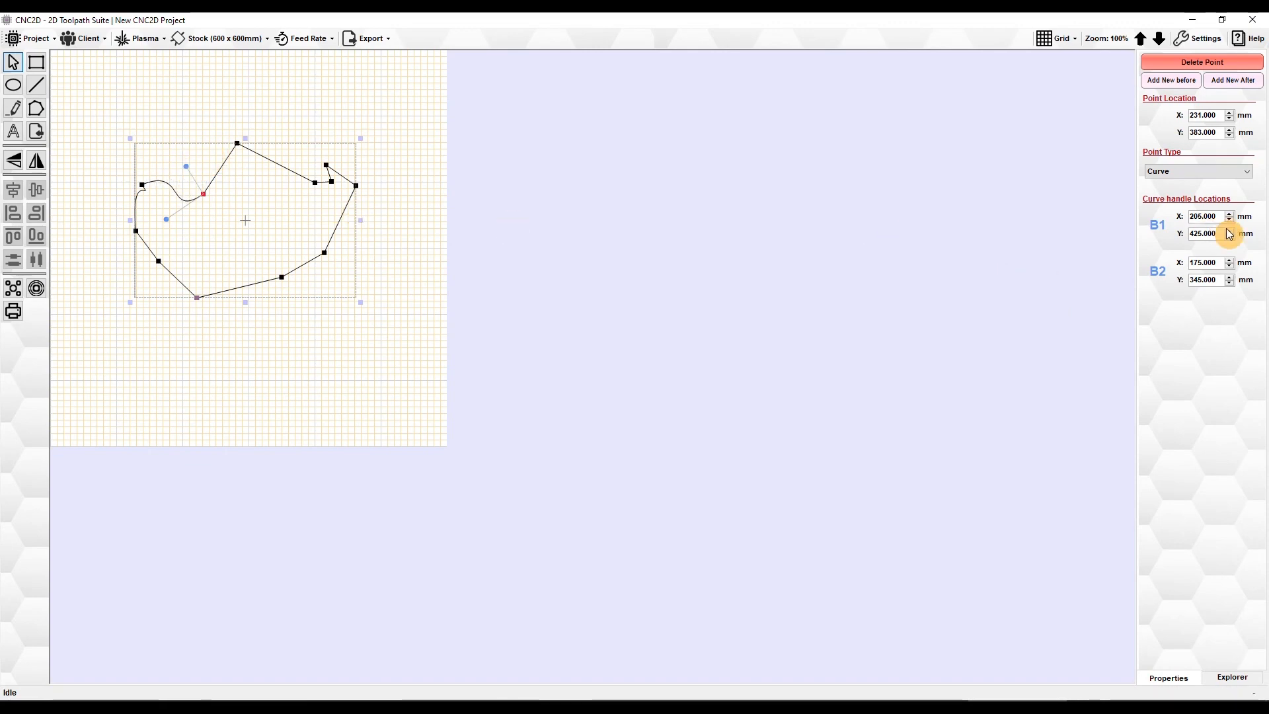
# Set the selected curve point's B1 handle to X 200 mm, Y 420 mm
pyautogui.doubleClick(1200, 216)
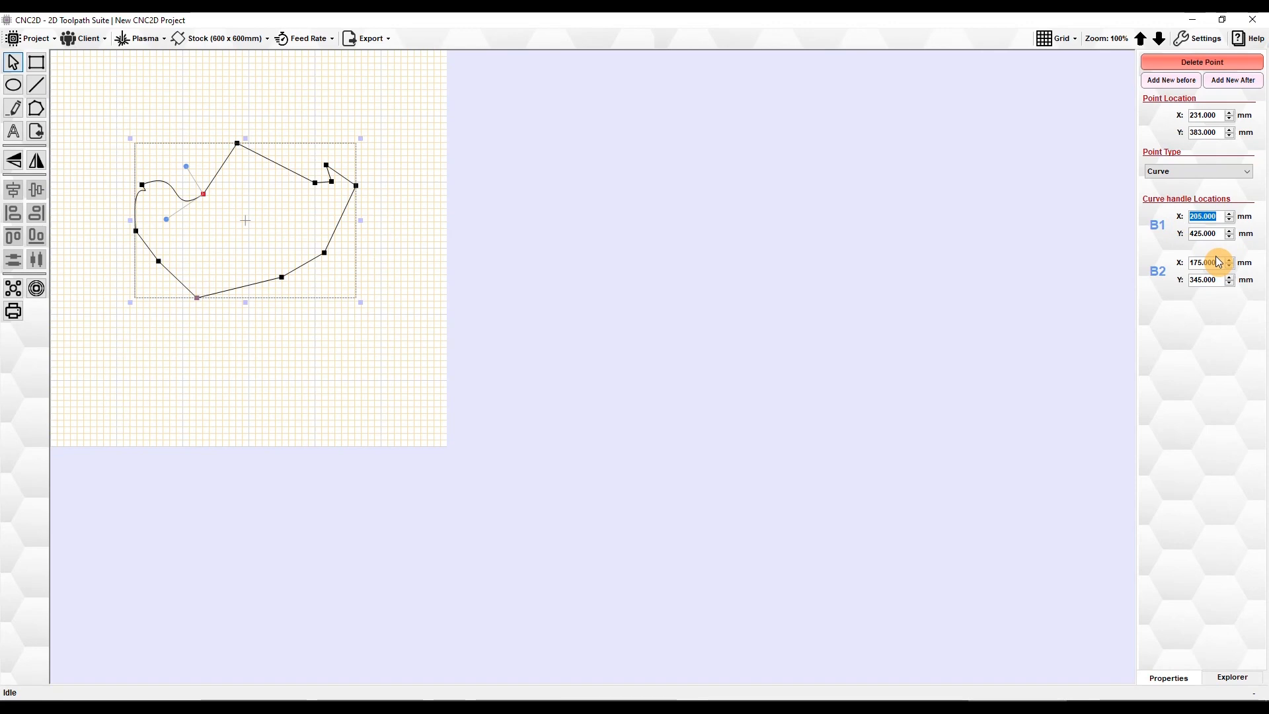
pyautogui.write('200')
pyautogui.press('Return')
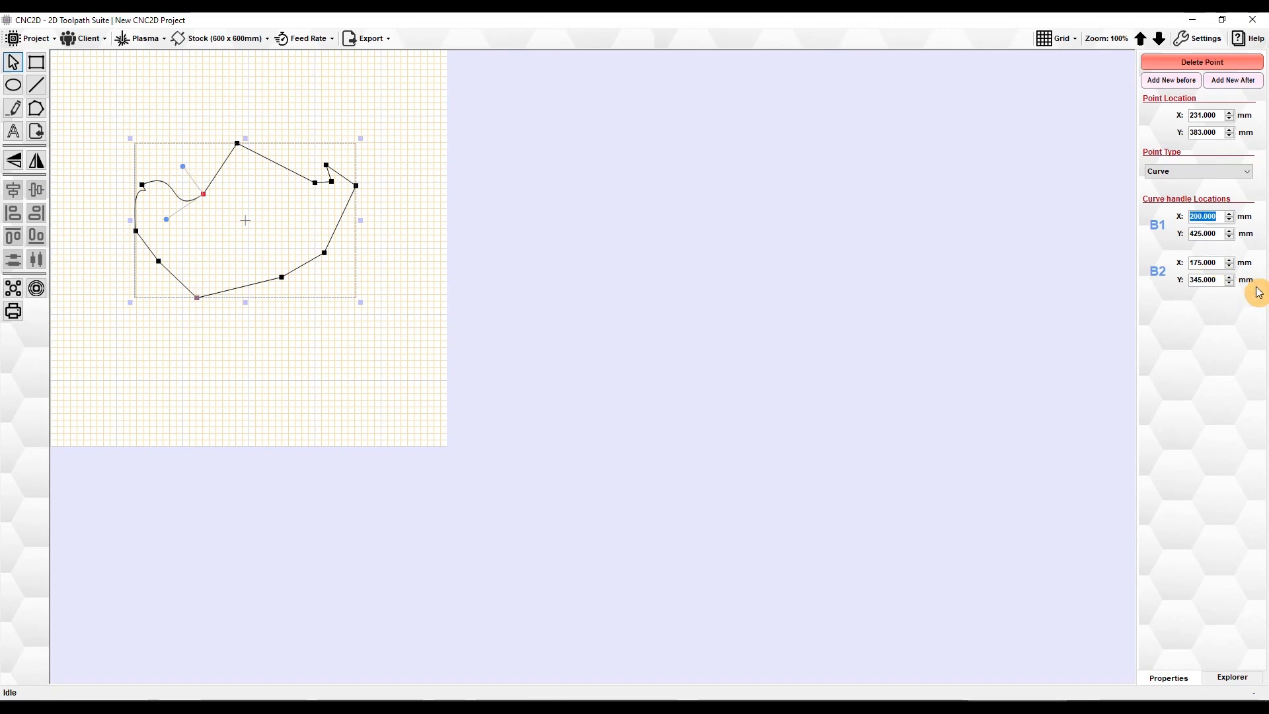
pyautogui.doubleClick(1198, 233)
pyautogui.write('420')
pyautogui.press('Return')
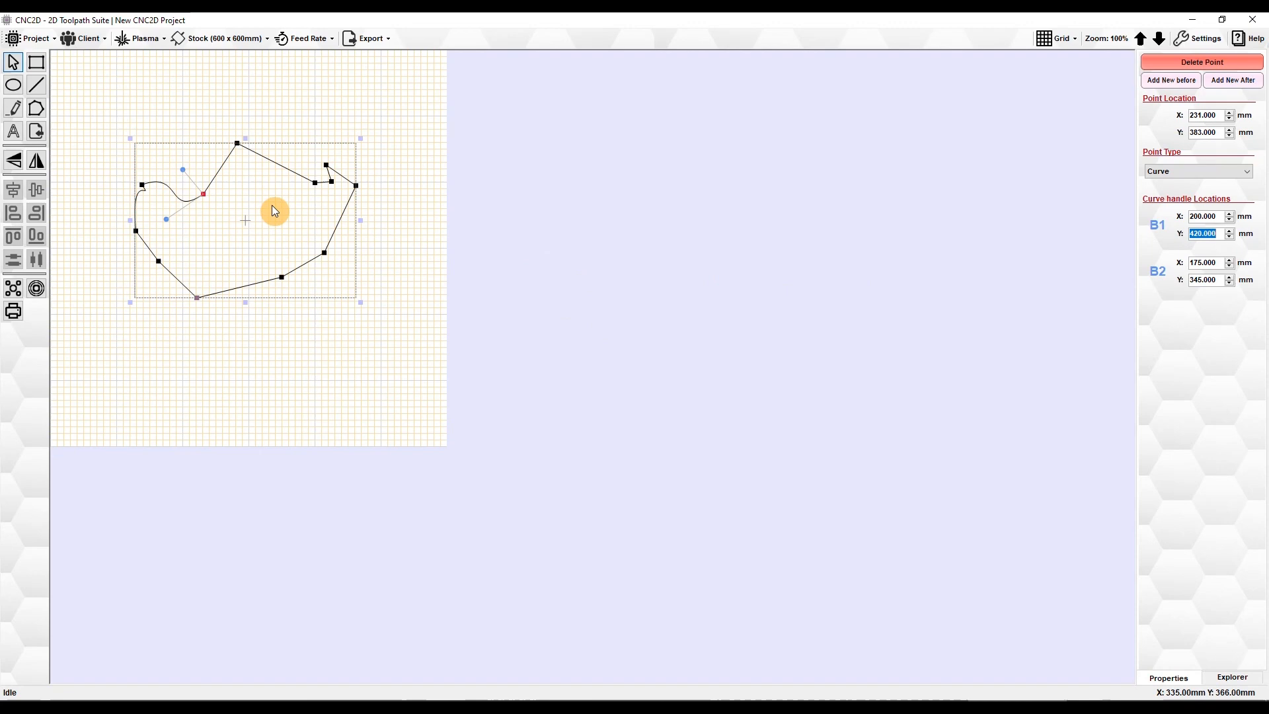
# Set the selected curve point's B2 handle to X 200 mm, Y 350 mm
pyautogui.click(1199, 263)
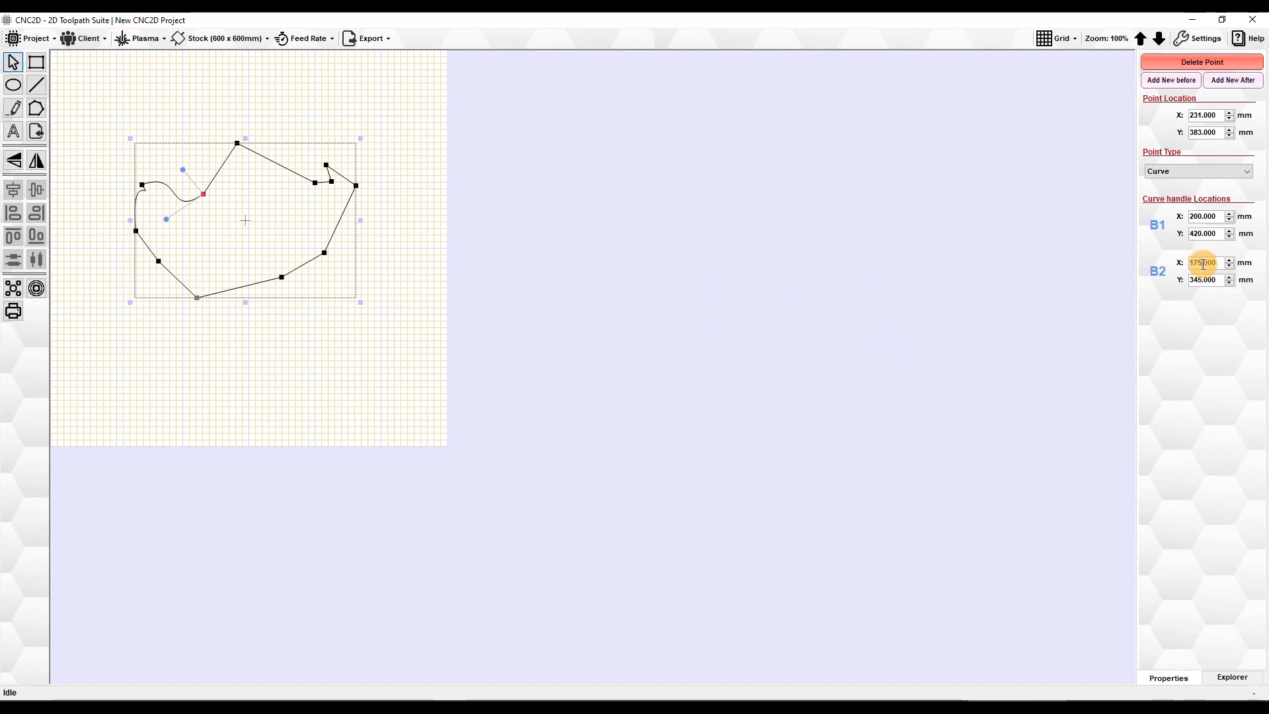
pyautogui.write('200')
pyautogui.press('Tab')
pyautogui.click(1211, 281)
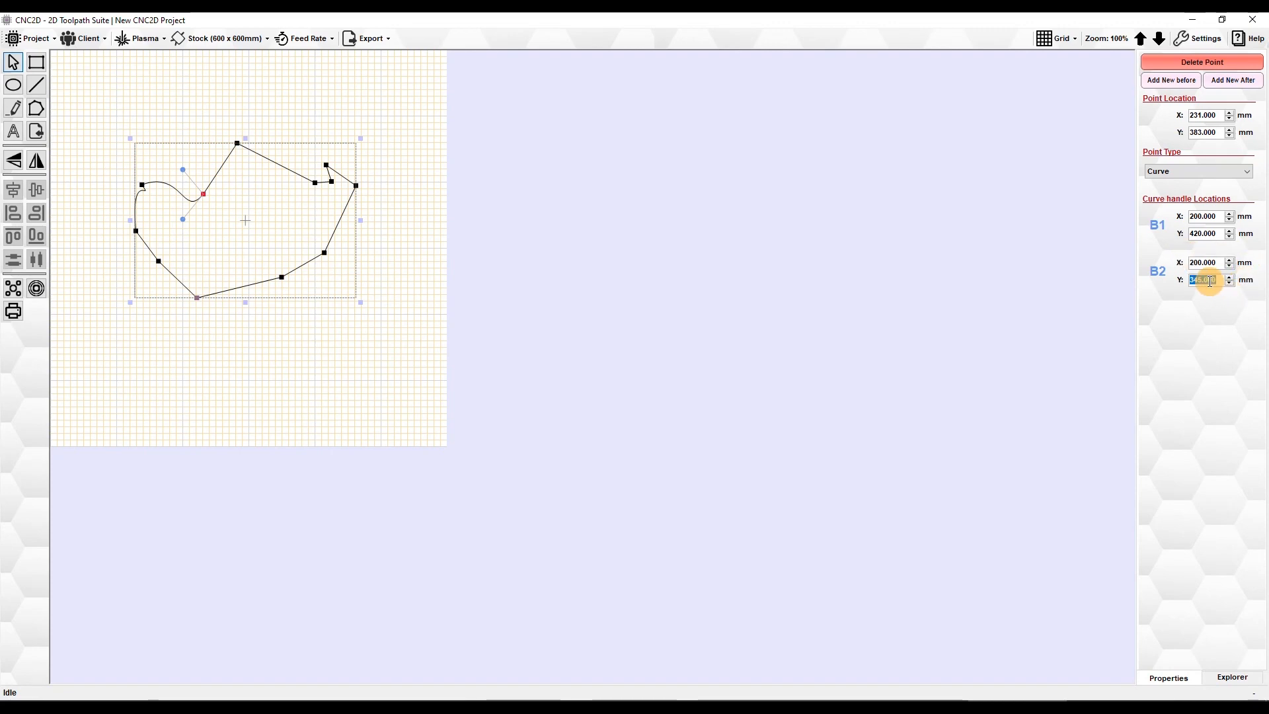
pyautogui.write('350')
pyautogui.press('Return')
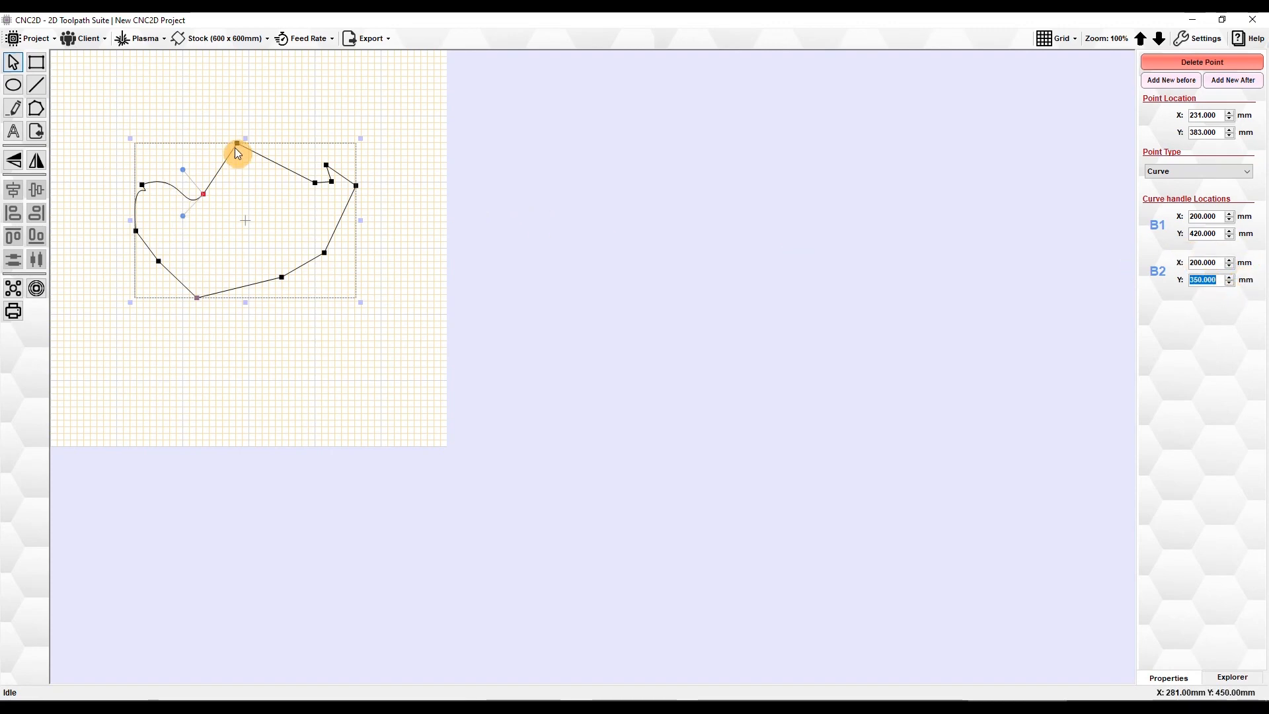
# Move the curve point's B1 handle freehand to about X 168, Y 427 mm and B2 to about X 165, Y 351 mm, and deselect the polygon
pyautogui.click(184, 221)
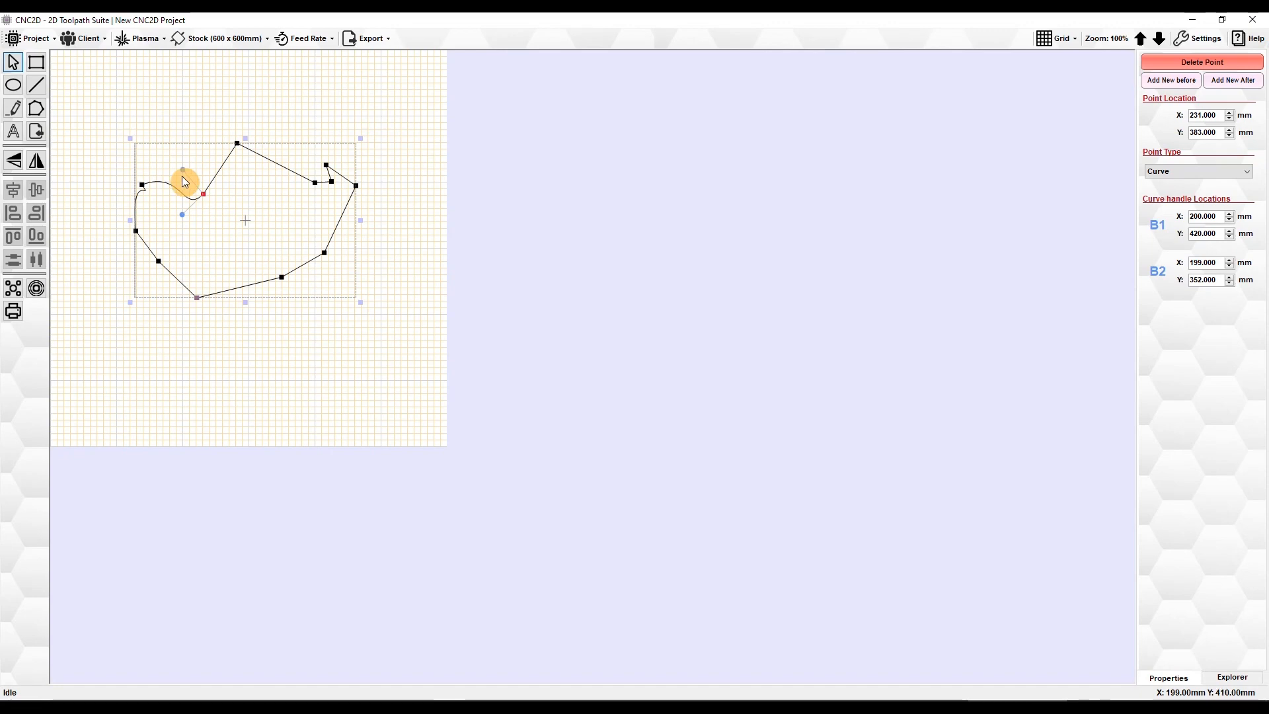
pyautogui.moveTo(182, 169)
pyautogui.mouseDown()
pyautogui.moveTo(122, 161)
pyautogui.moveTo(161, 165)
pyautogui.mouseUp()
pyautogui.moveTo(183, 221); pyautogui.dragTo(160, 217)
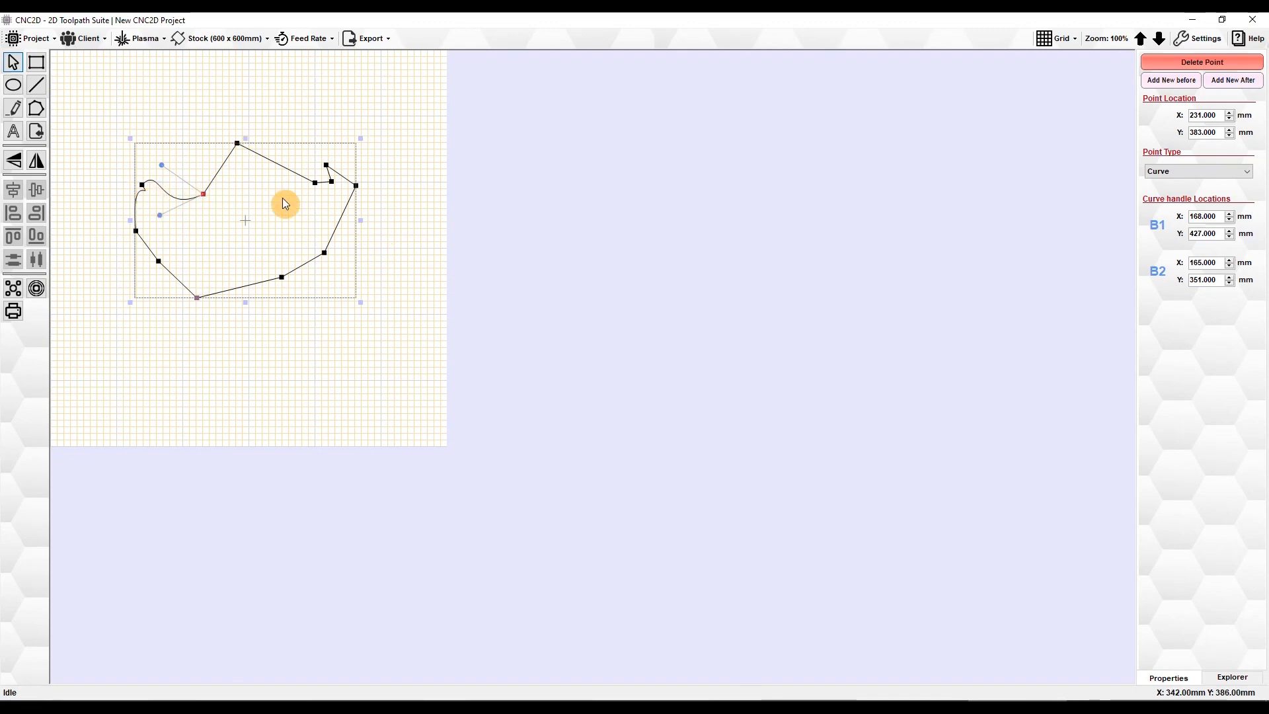
pyautogui.click(415, 269)
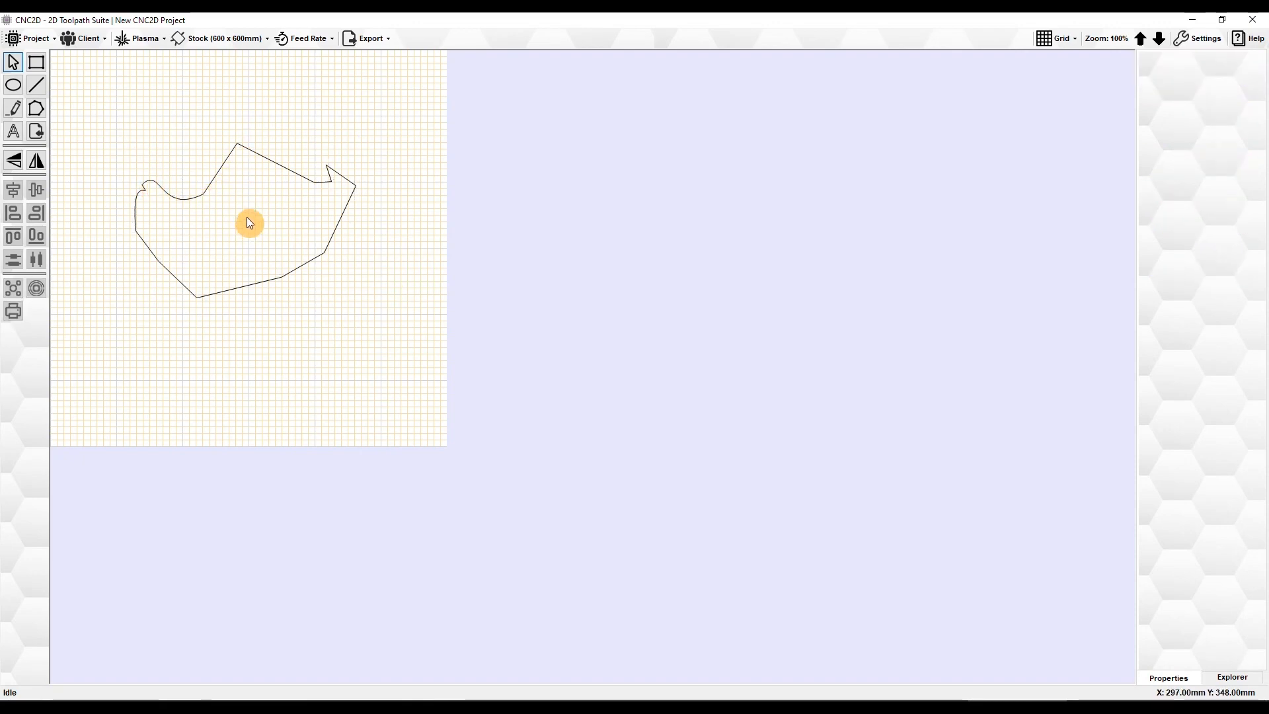
# Move the polygon's notch point to about X 387, Y 436 mm, and shrink the whole polygon to a small shape near the stock's upper edge
pyautogui.click(266, 220)
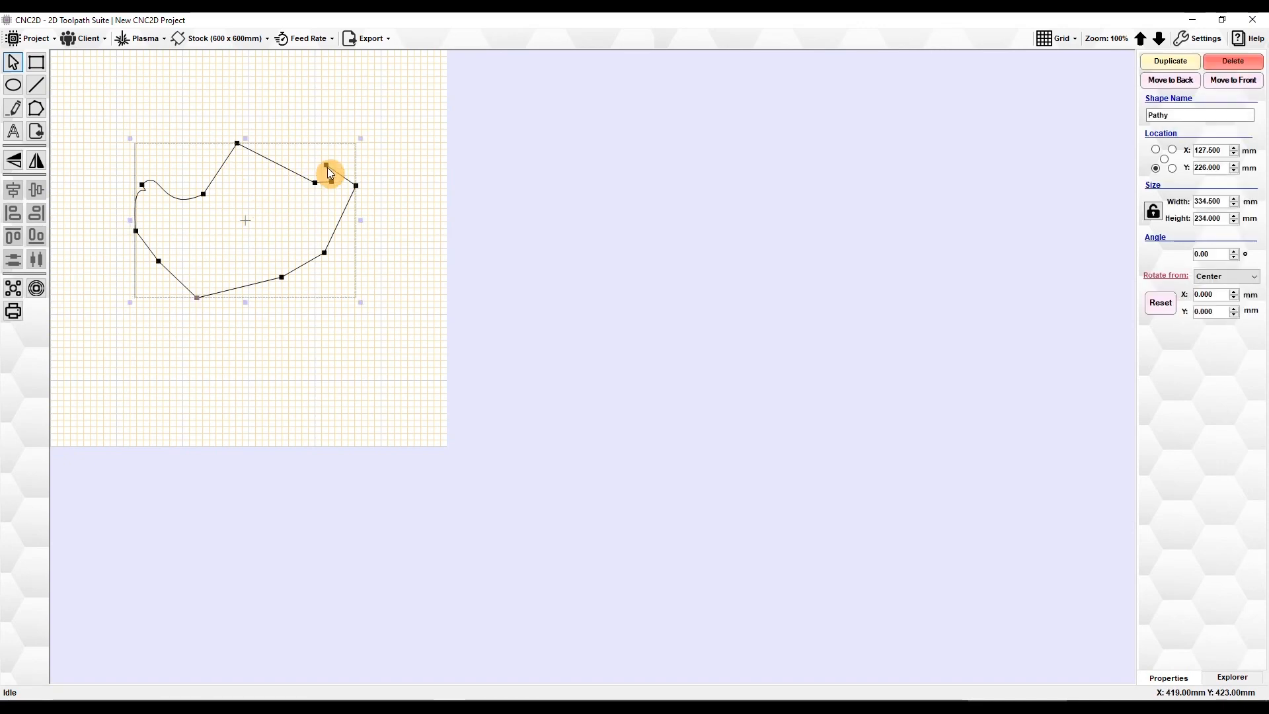
pyautogui.moveTo(331, 181); pyautogui.dragTo(306, 160)
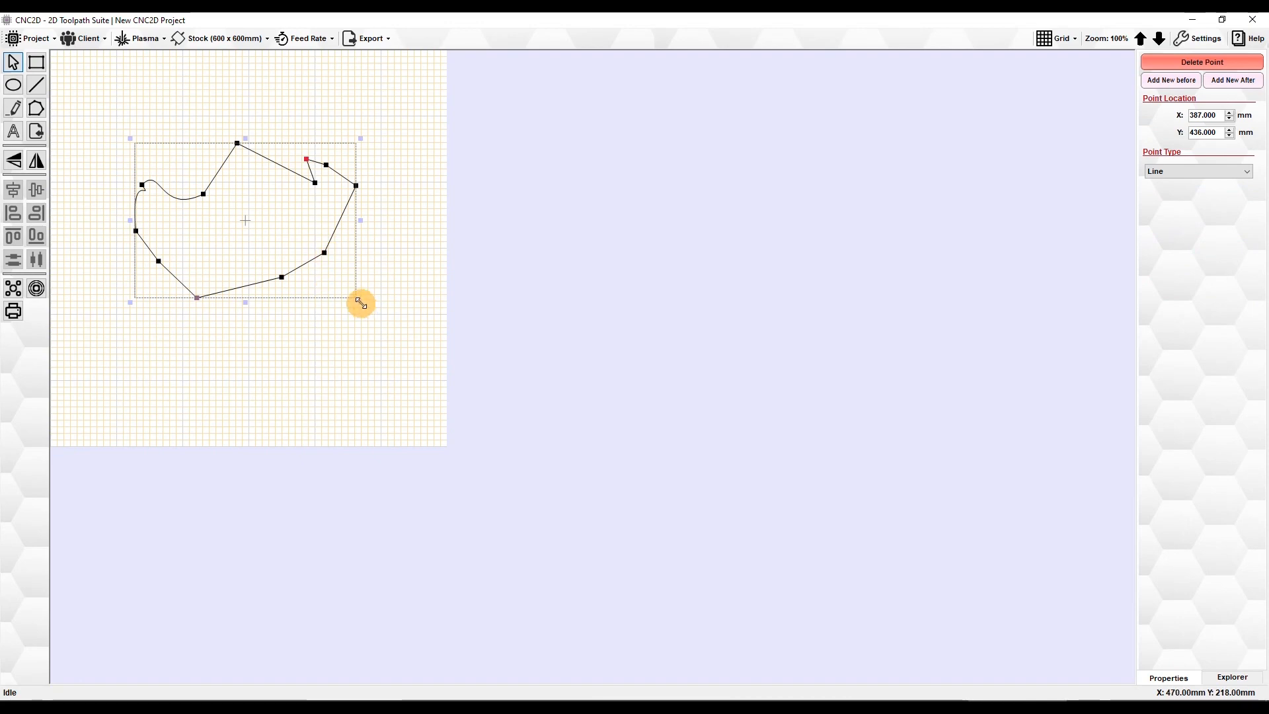
pyautogui.moveTo(361, 303); pyautogui.dragTo(208, 109)
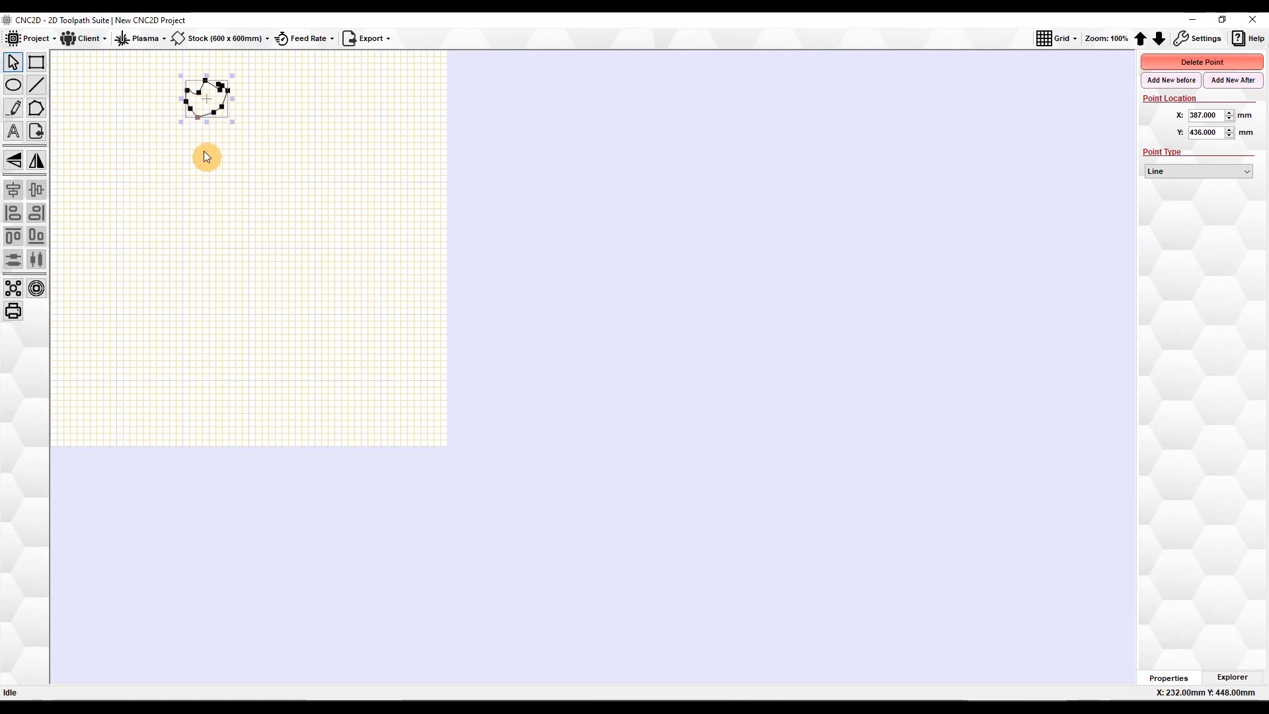
pyautogui.click(130, 102)
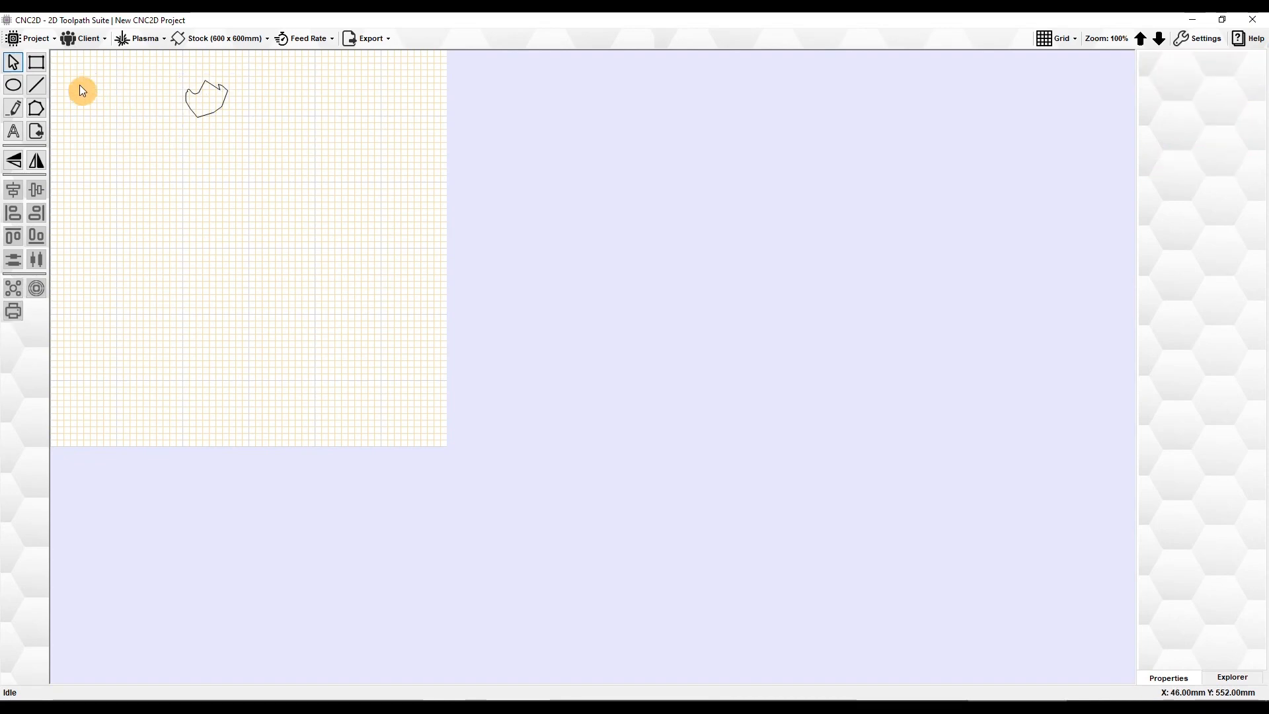
# Start a text import for Hello and set its font to Broadway, Bold, size 72
pyautogui.click(14, 134)
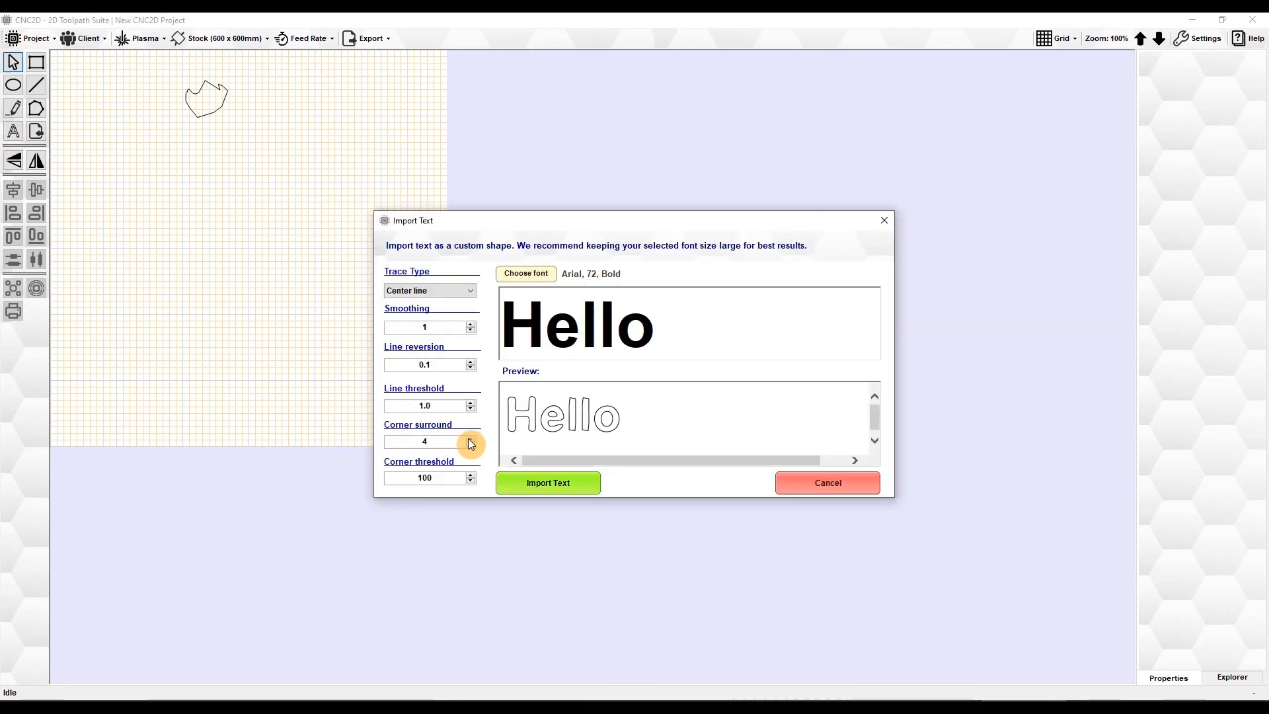
pyautogui.click(525, 275)
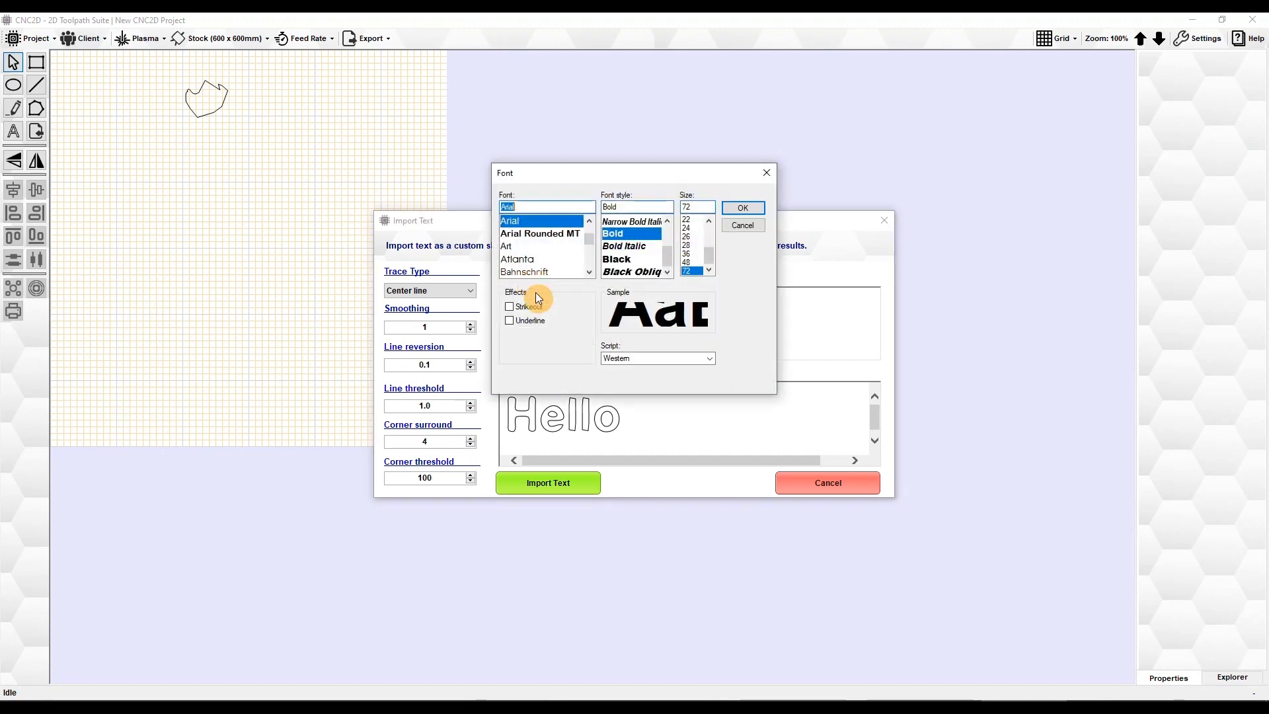
pyautogui.scroll(-2, 535, 260)
pyautogui.scroll(-5, 541, 254)
pyautogui.scroll(-1, 541, 254)
pyautogui.click(532, 234)
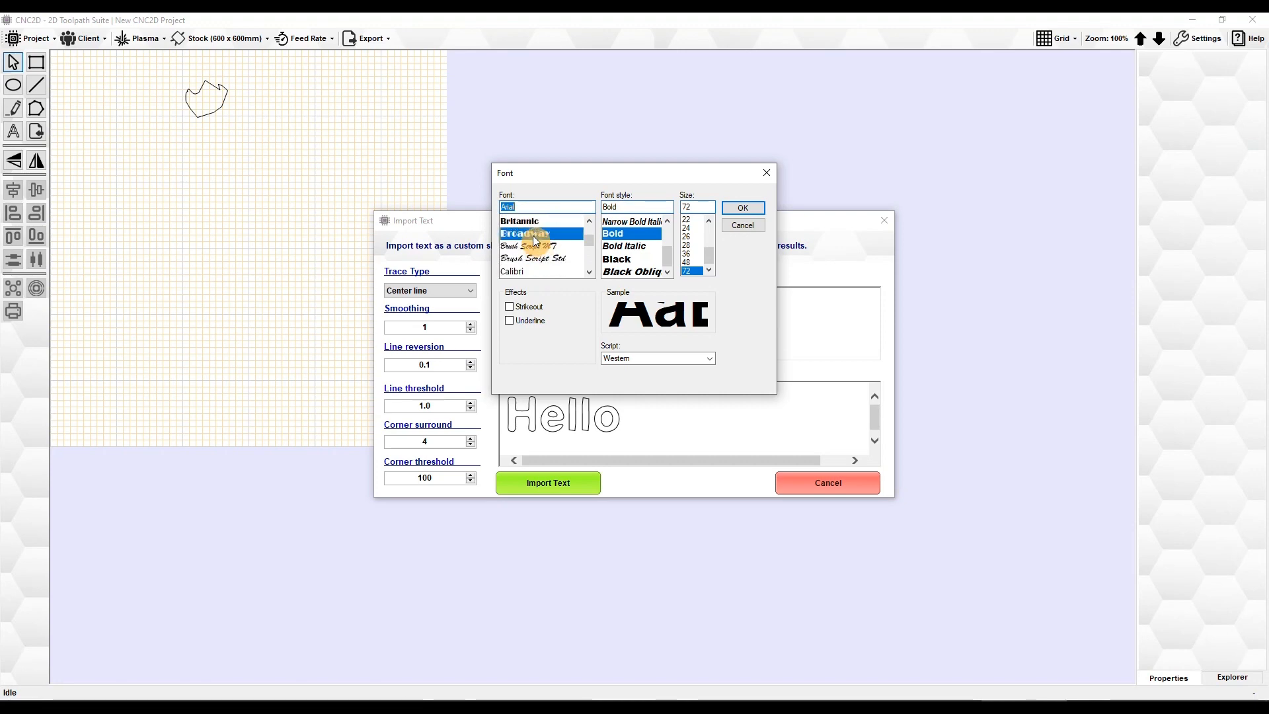
pyautogui.click(752, 209)
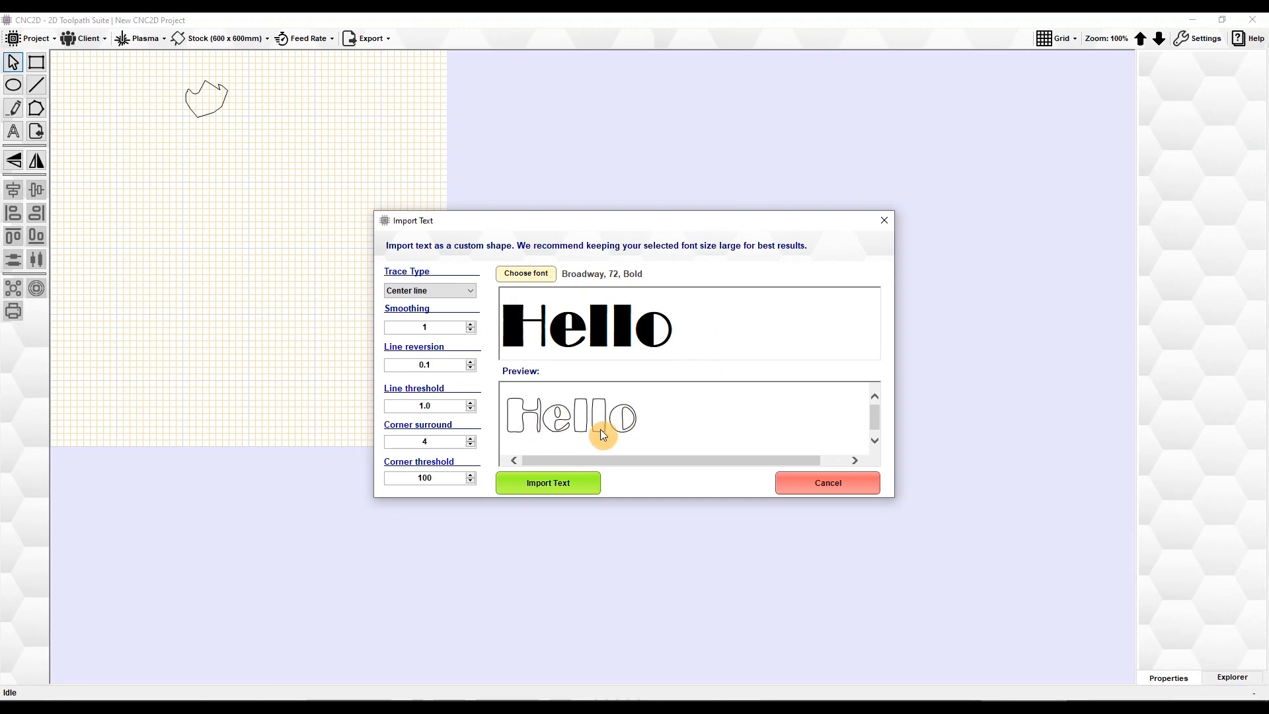
# Vary the text trace's corner surround up and down, leave it at 13, and import the Hello text
pyautogui.click(472, 439)
pyautogui.click(471, 439)
pyautogui.click(470, 438)
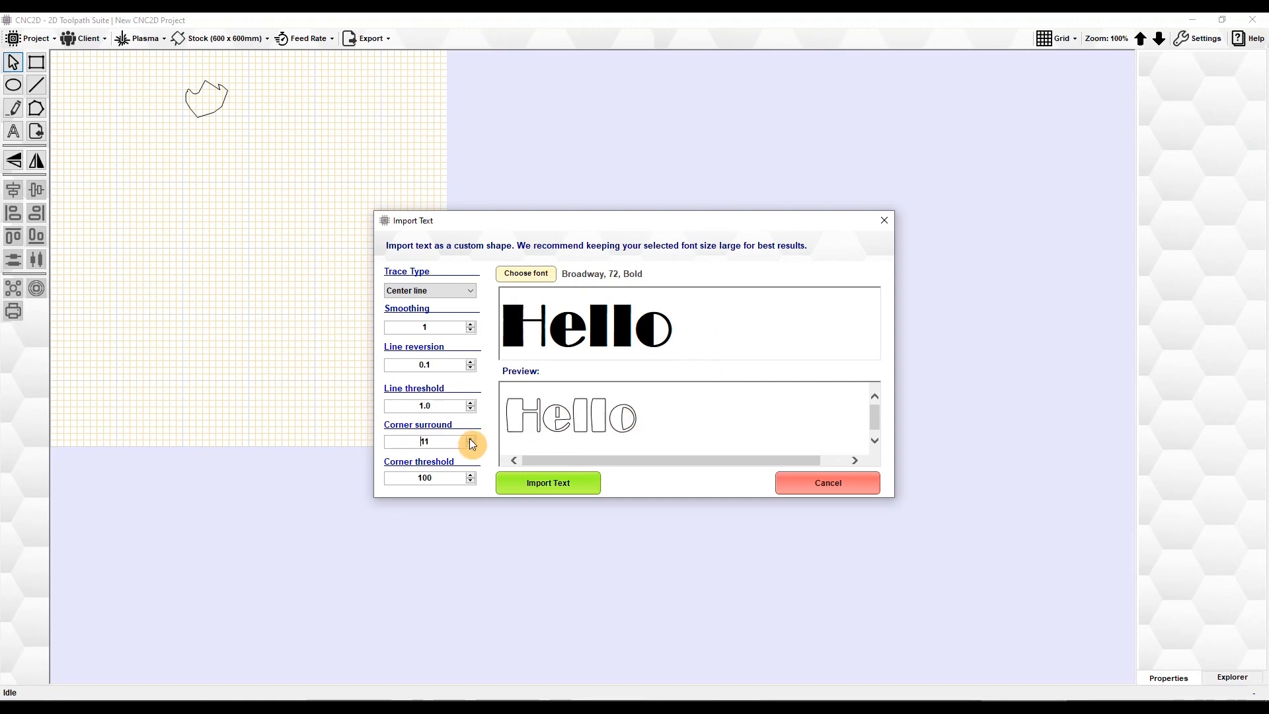
pyautogui.click(470, 439)
pyautogui.click(470, 439)
pyautogui.click(471, 439)
pyautogui.click(470, 439)
pyautogui.click(470, 439)
pyautogui.click(471, 439)
pyautogui.click(470, 439)
pyautogui.click(469, 439)
pyautogui.click(470, 439)
pyautogui.click(470, 445)
pyautogui.click(470, 446)
pyautogui.click(469, 445)
pyautogui.click(470, 445)
pyautogui.click(469, 446)
pyautogui.click(469, 446)
pyautogui.click(469, 445)
pyautogui.click(469, 445)
pyautogui.click(470, 446)
pyautogui.click(470, 445)
pyautogui.click(469, 445)
pyautogui.click(470, 445)
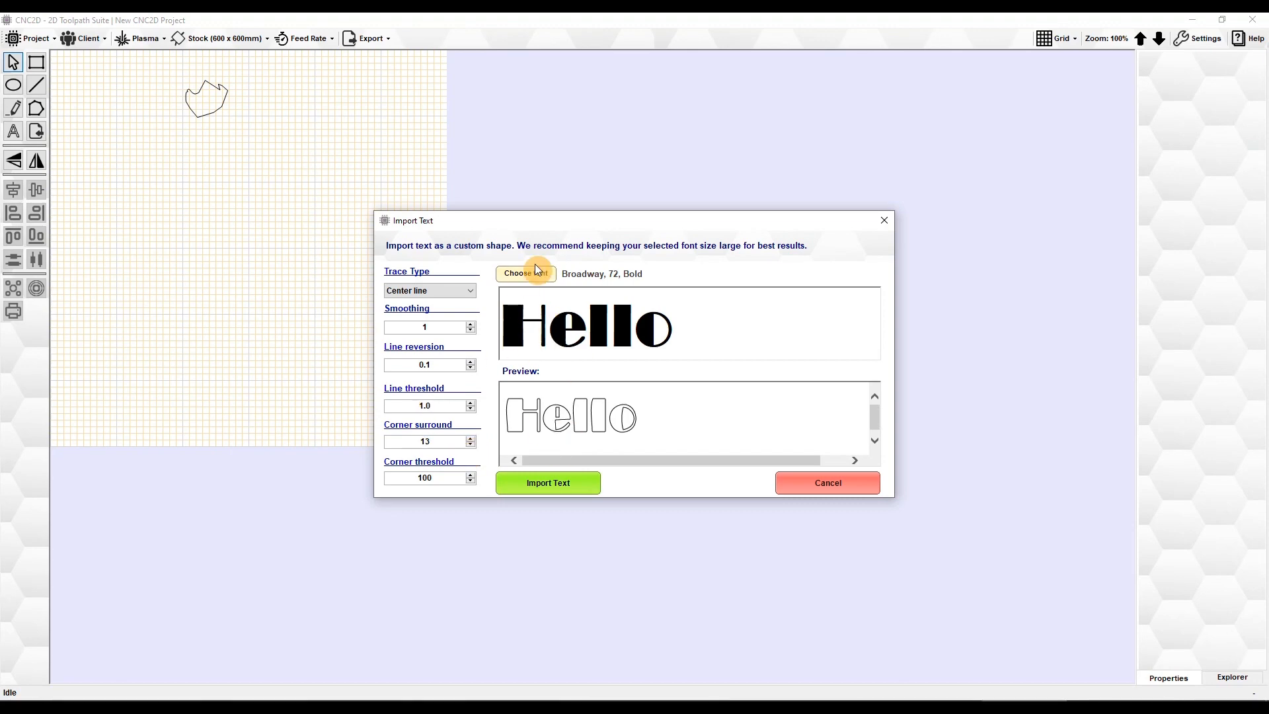
pyautogui.click(559, 483)
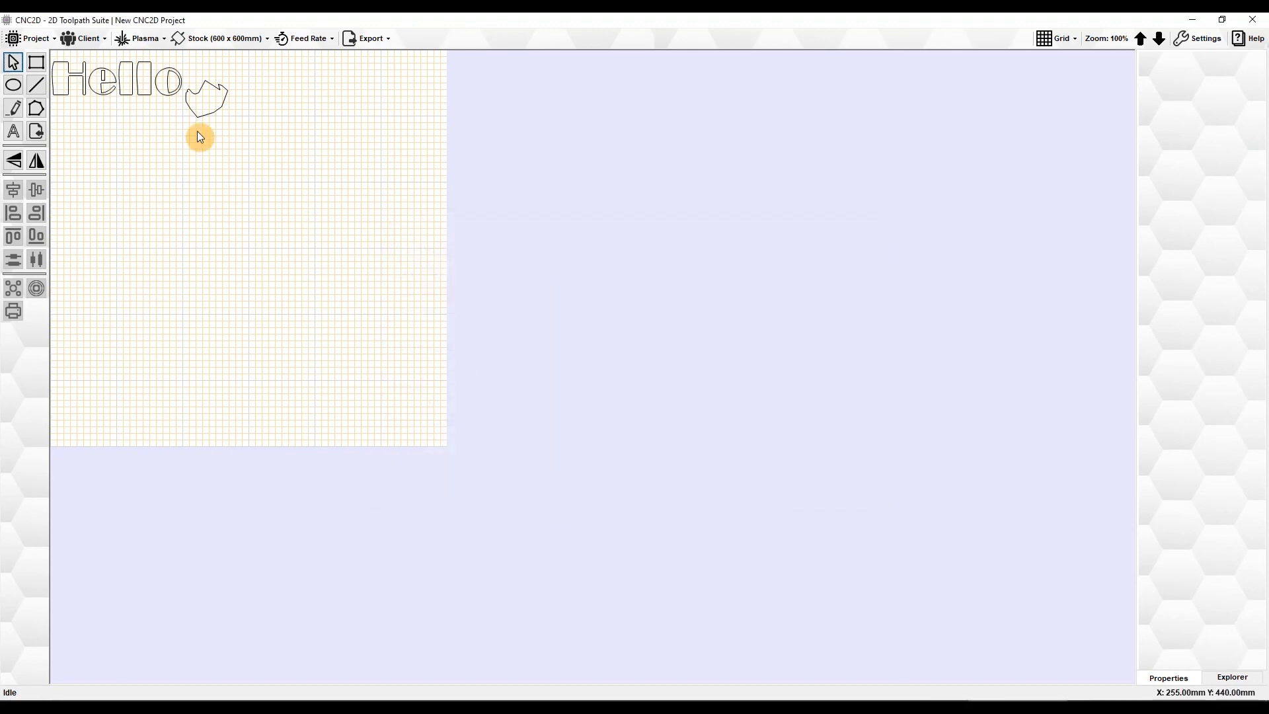
# Enlarge the Hello text to about 419 by 124 mm and place its lower-left corner at about X 64, Y 228 mm
pyautogui.click(142, 85)
pyautogui.moveTo(145, 80); pyautogui.dragTo(412, 327)
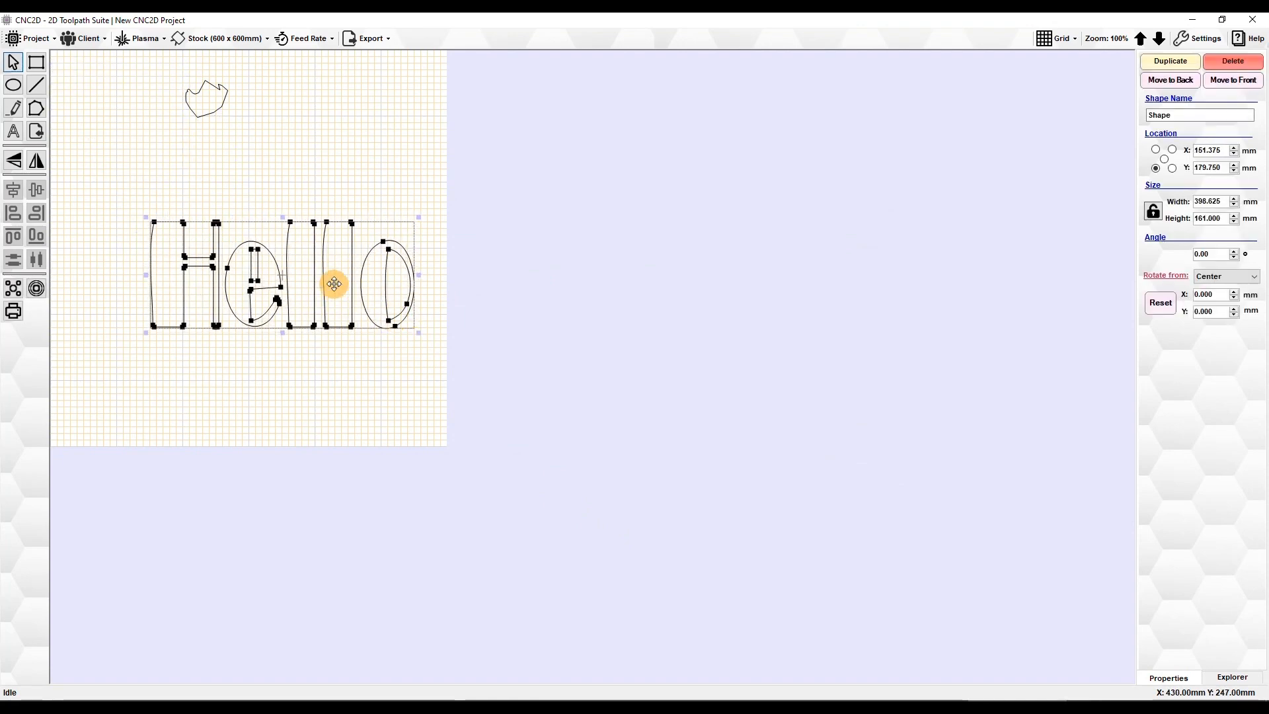
pyautogui.moveTo(334, 285); pyautogui.dragTo(276, 277)
pyautogui.moveTo(362, 325); pyautogui.dragTo(371, 299)
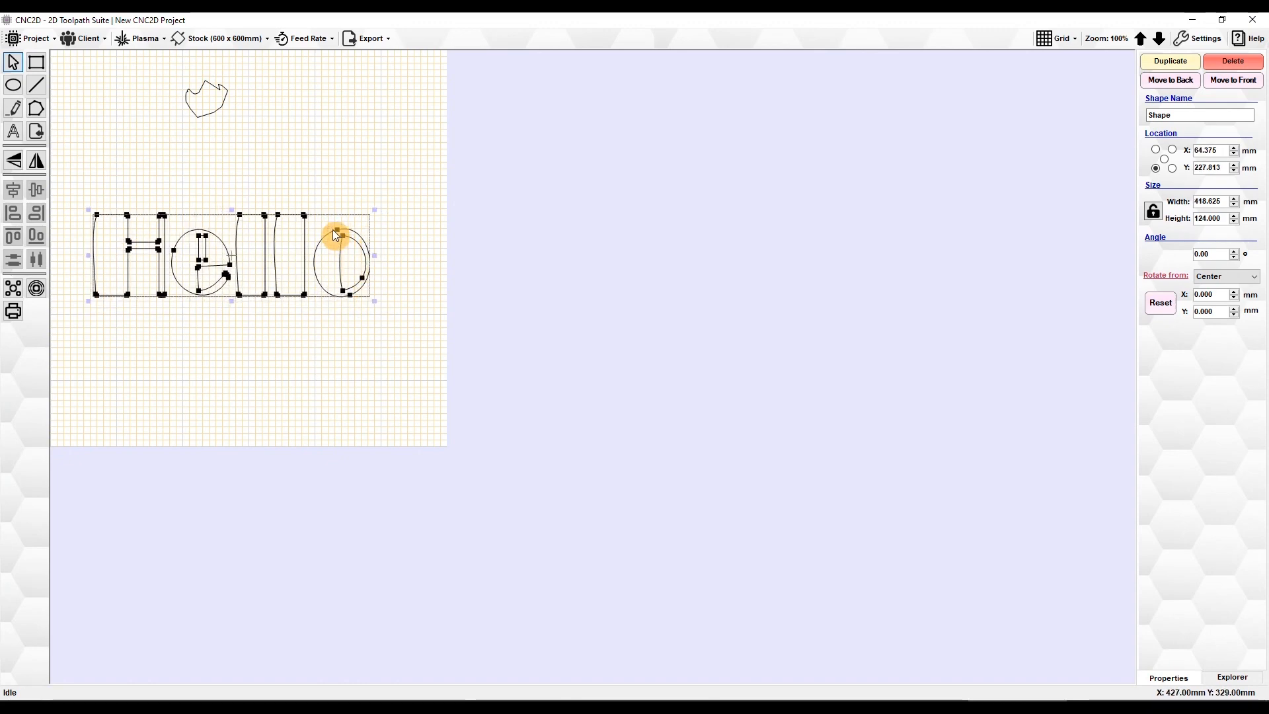
# Examine the point types and curve handles of individual points on the letter o, and deselect the text
pyautogui.click(334, 230)
pyautogui.click(350, 288)
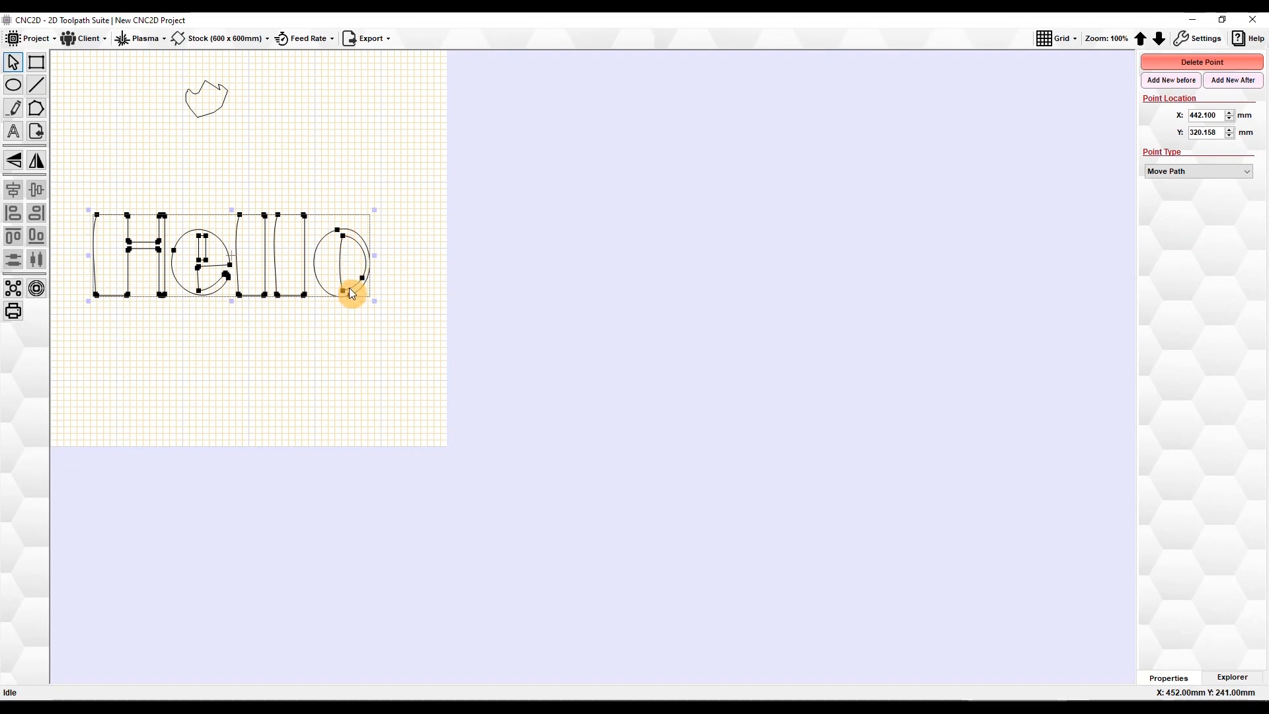
pyautogui.click(360, 277)
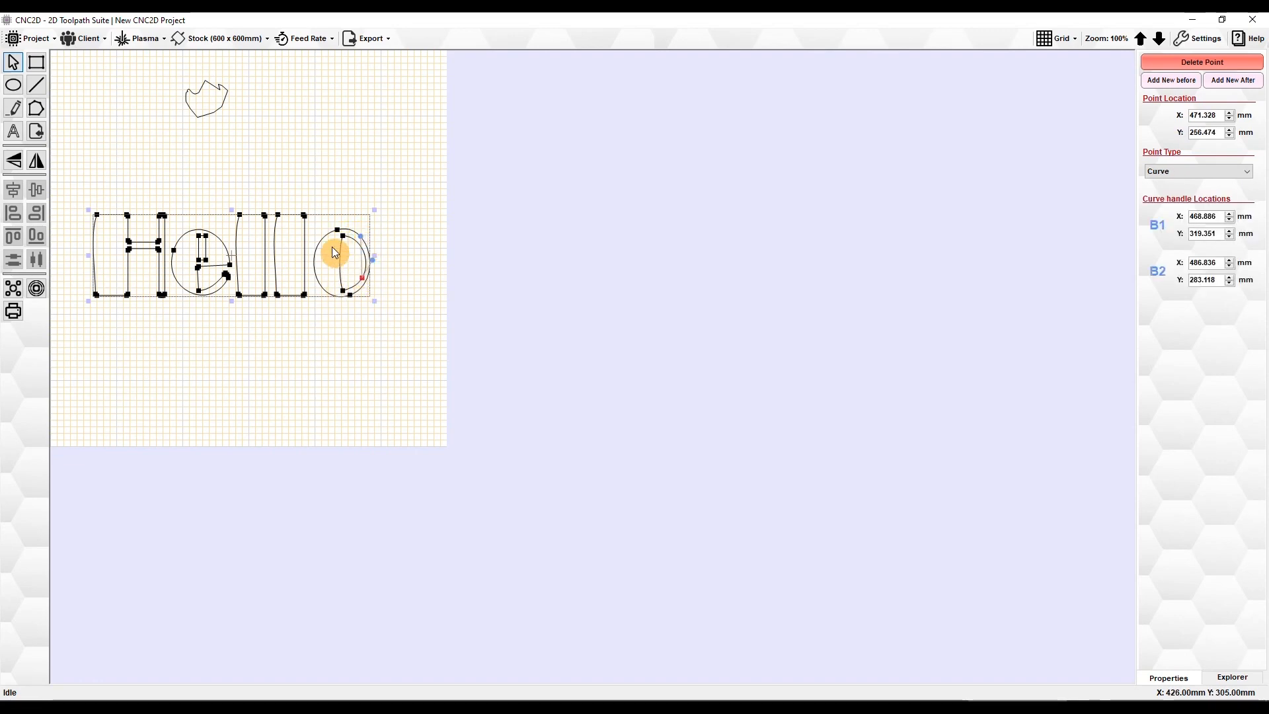
pyautogui.click(331, 323)
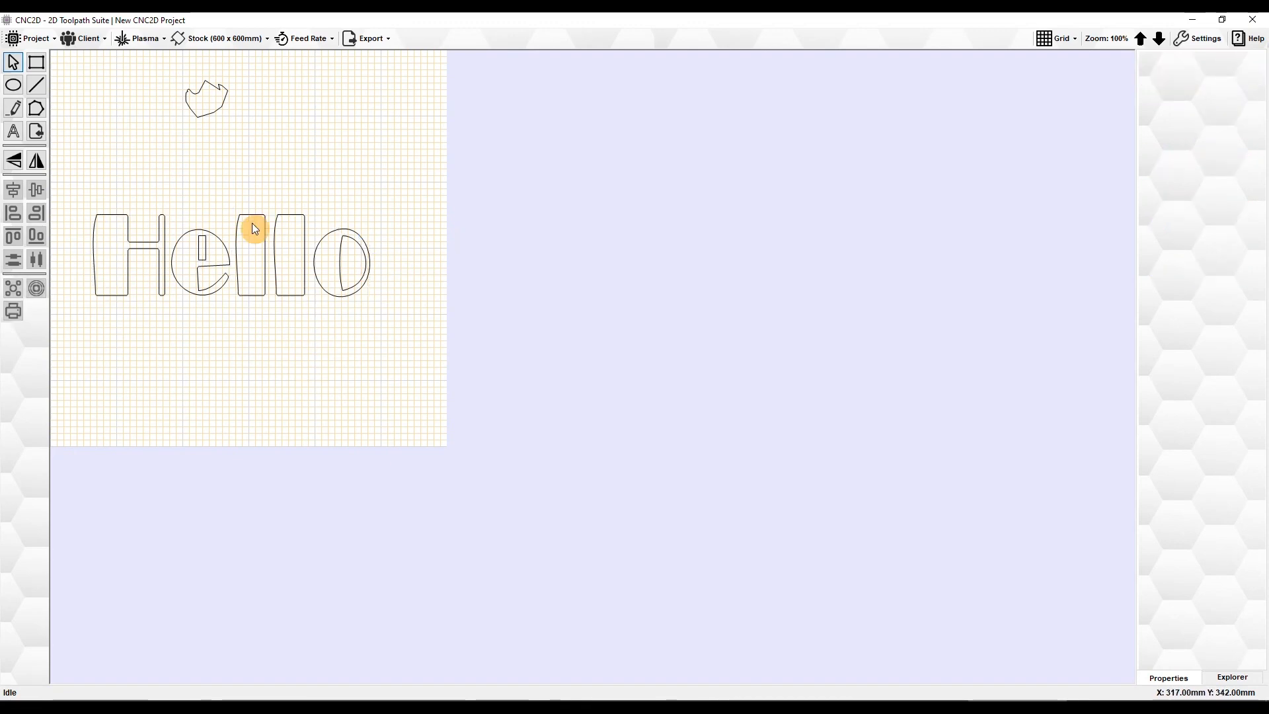
# Select the Hello text as a single shape and delete it
pyautogui.click(296, 271)
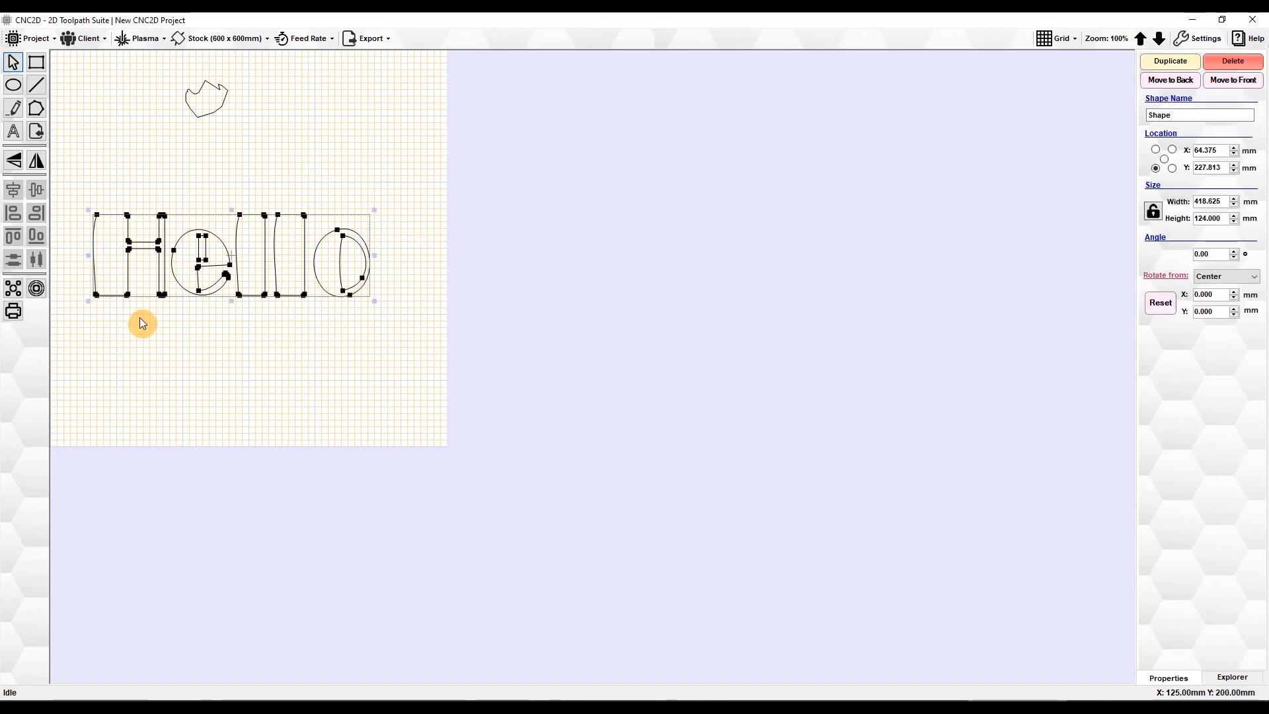
pyautogui.click(301, 338)
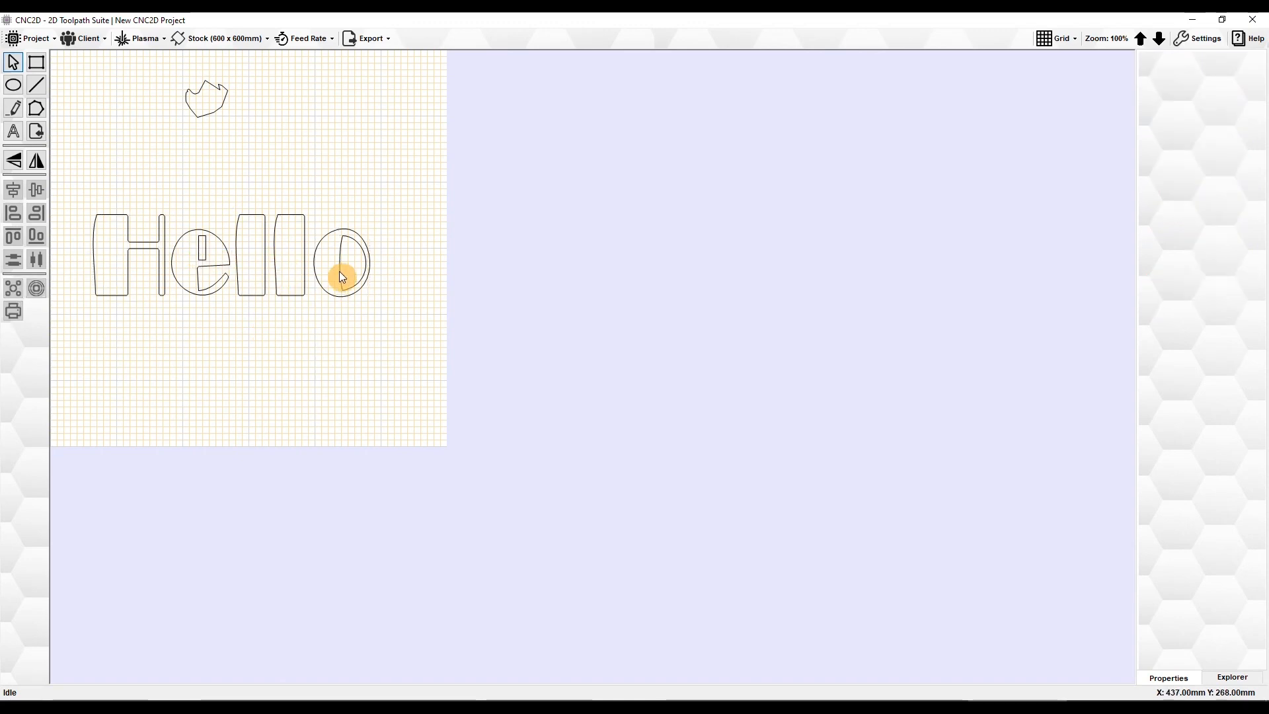
pyautogui.click(328, 276)
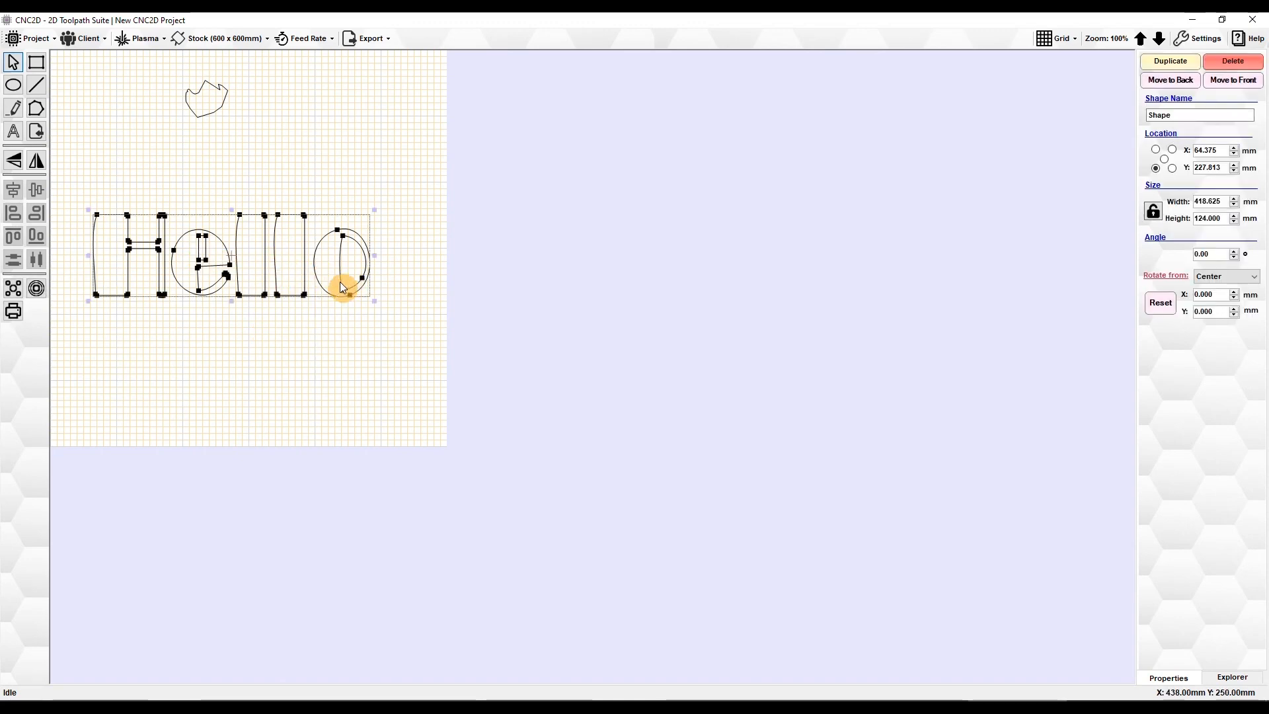
pyautogui.press('Delete')
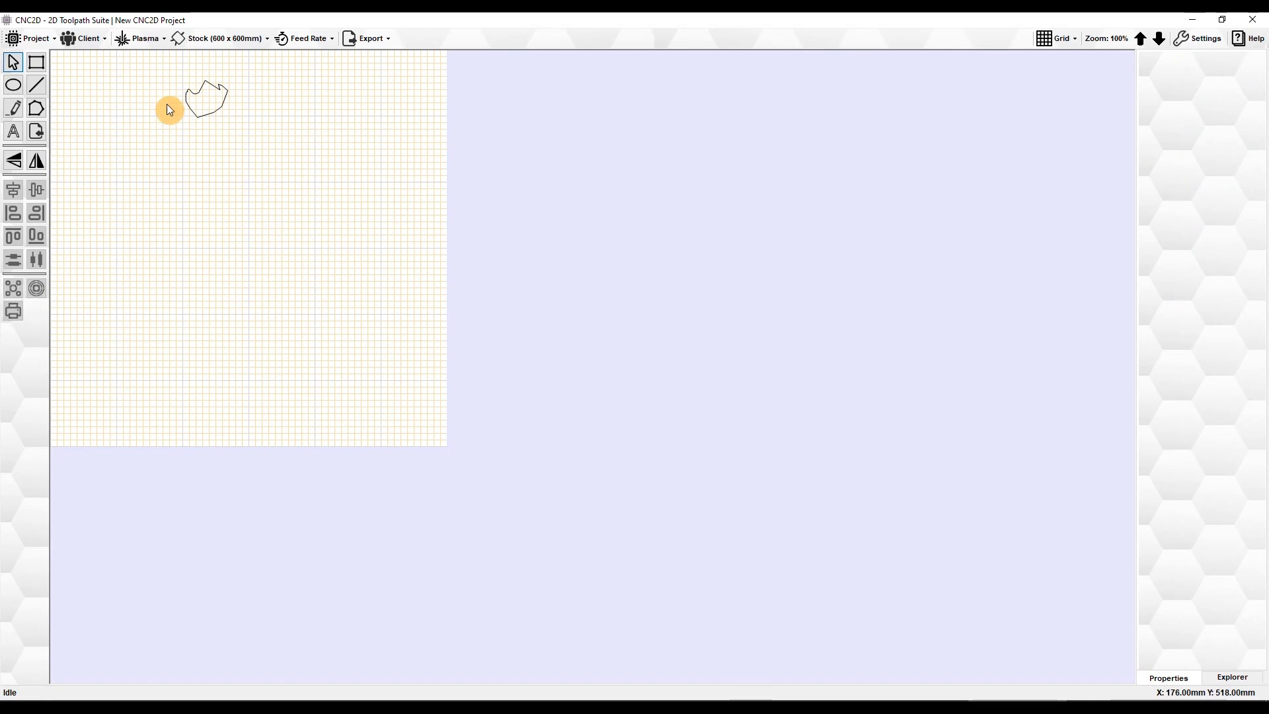
# Import snorlax.jpg from the Project files folder as a vector shape with the Center line trace
pyautogui.click(35, 131)
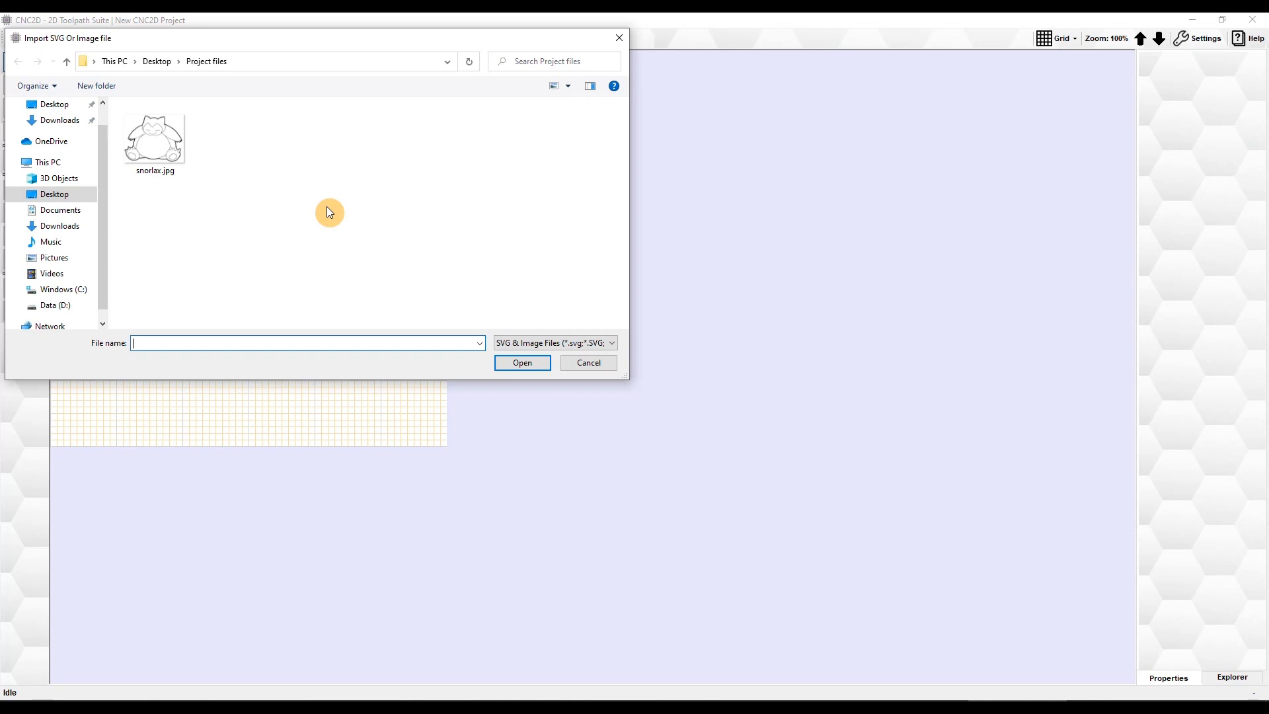
pyautogui.click(153, 153)
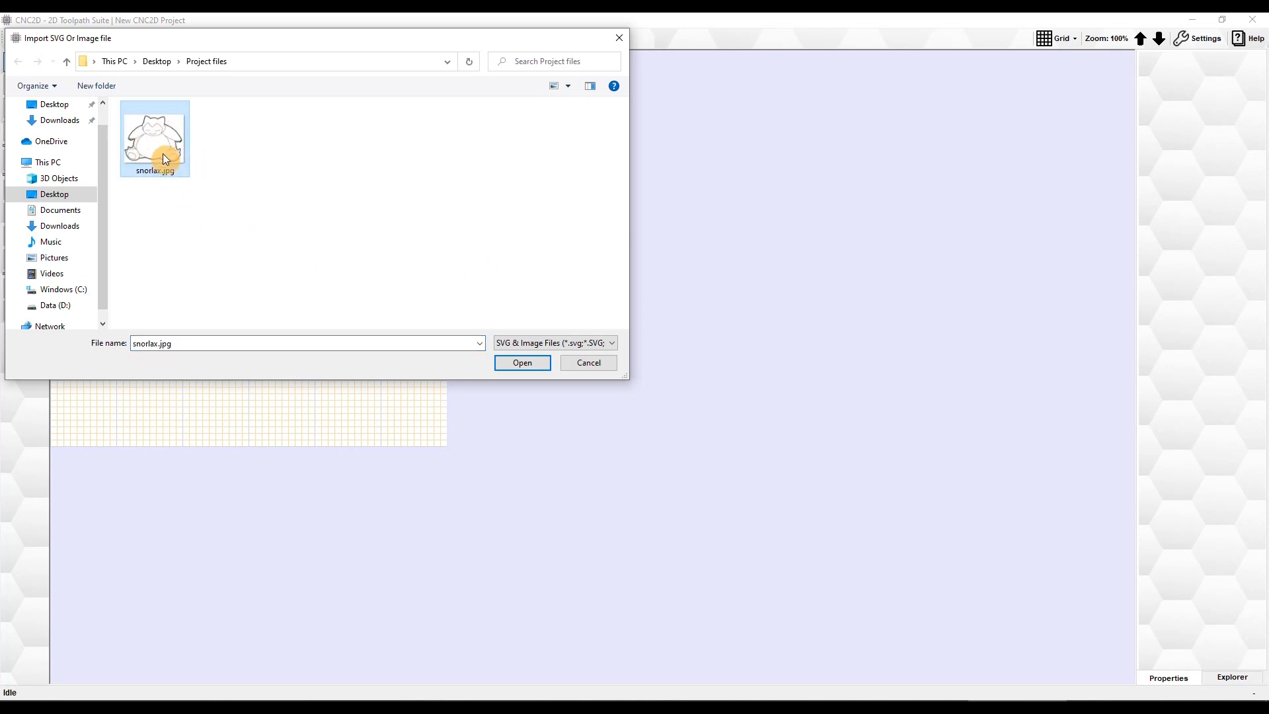
pyautogui.click(523, 362)
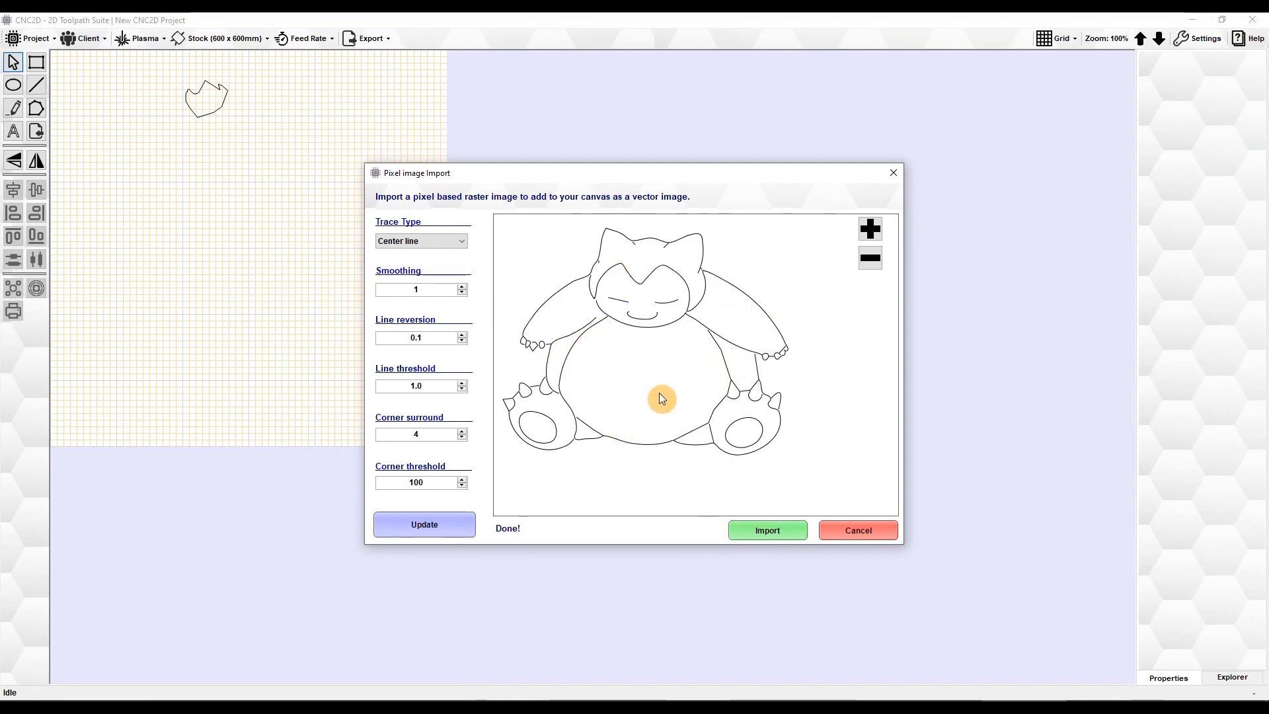
pyautogui.click(764, 530)
# Place the Snorlax shape with its lower-left corner at about X 83, Y 56 mm and resize it to about 382 by 339 mm
pyautogui.click(218, 221)
pyautogui.moveTo(232, 207); pyautogui.dragTo(279, 314)
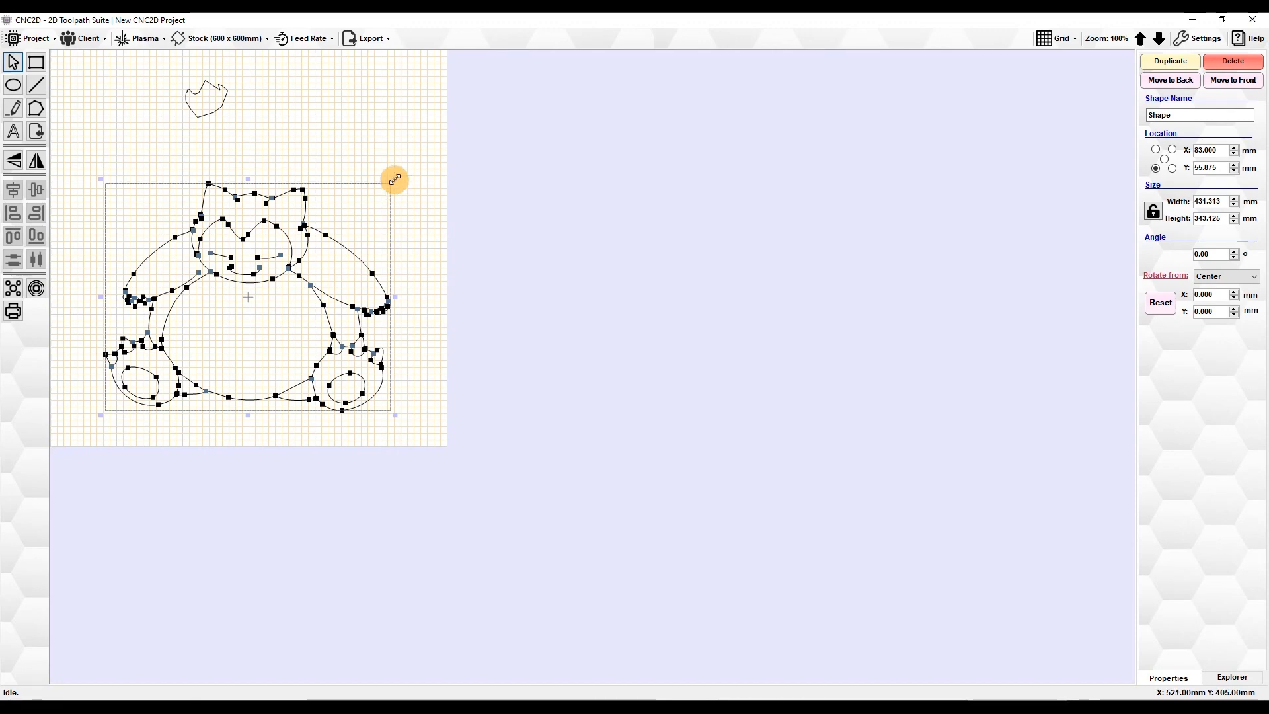
pyautogui.moveTo(395, 179); pyautogui.dragTo(363, 182)
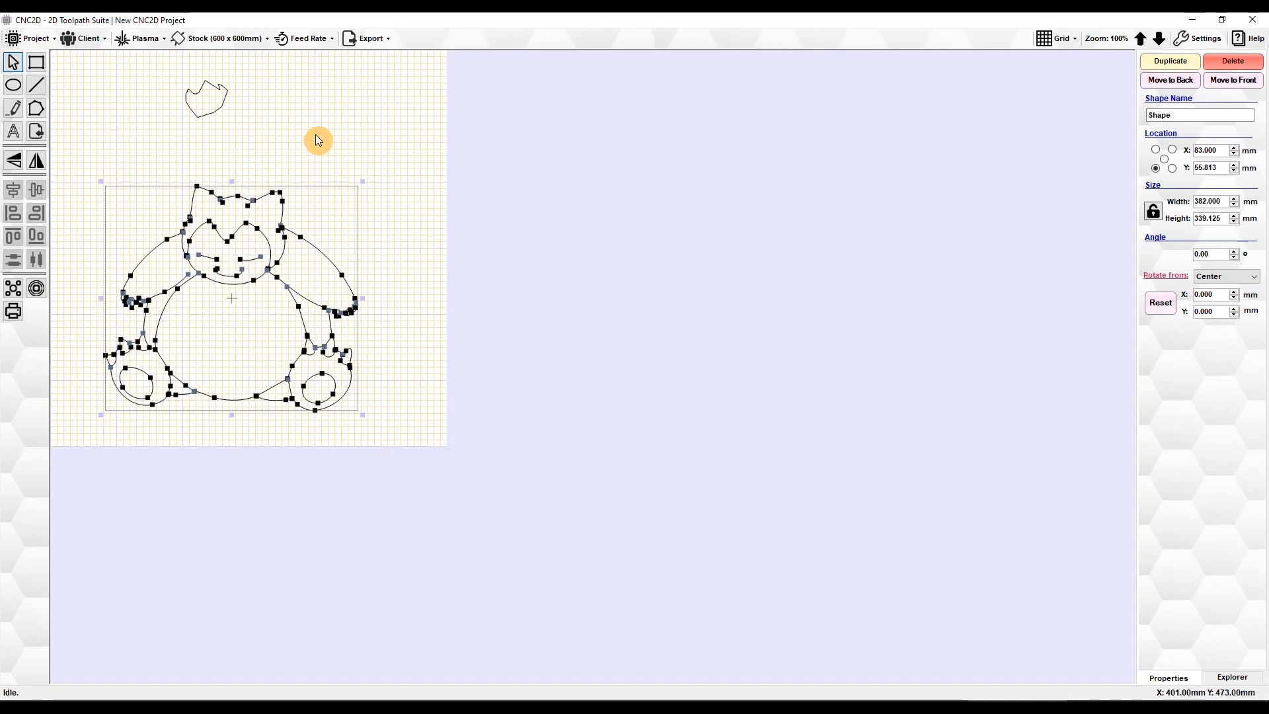
# Select the small freehand shape above the Snorlax and delete it
pyautogui.click(280, 150)
pyautogui.moveTo(139, 71); pyautogui.dragTo(260, 135)
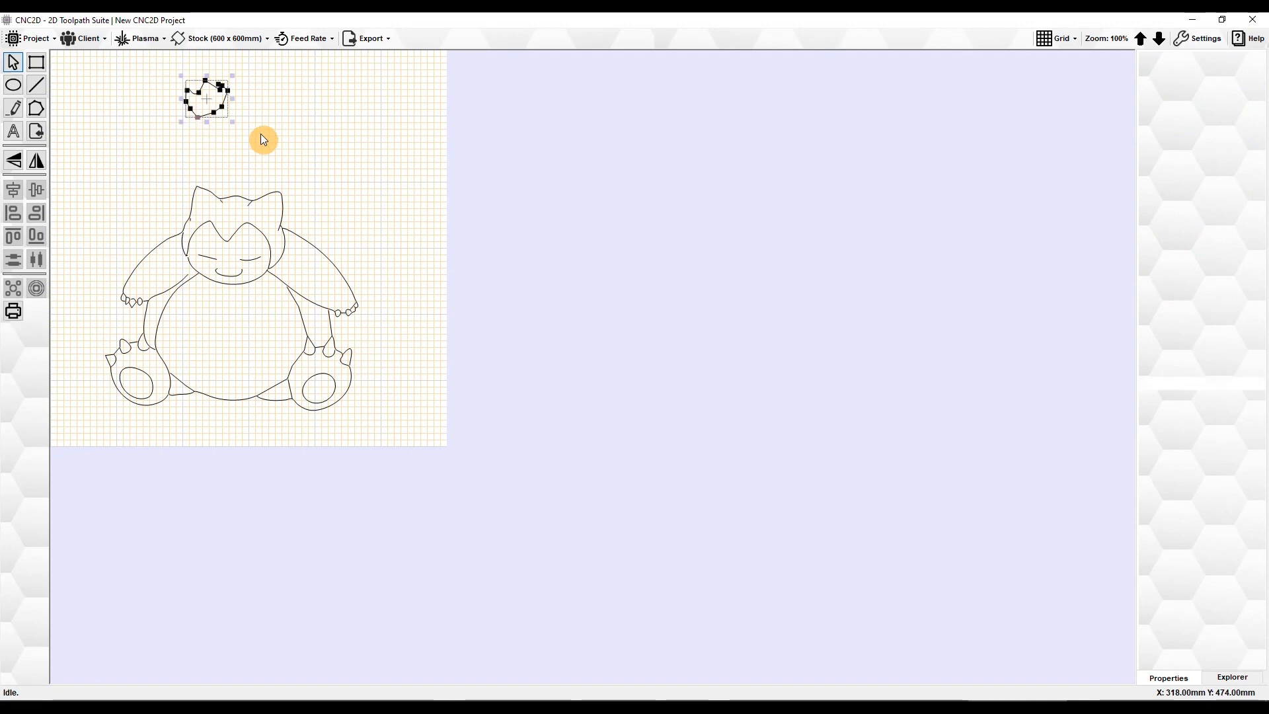
pyautogui.press('Delete')
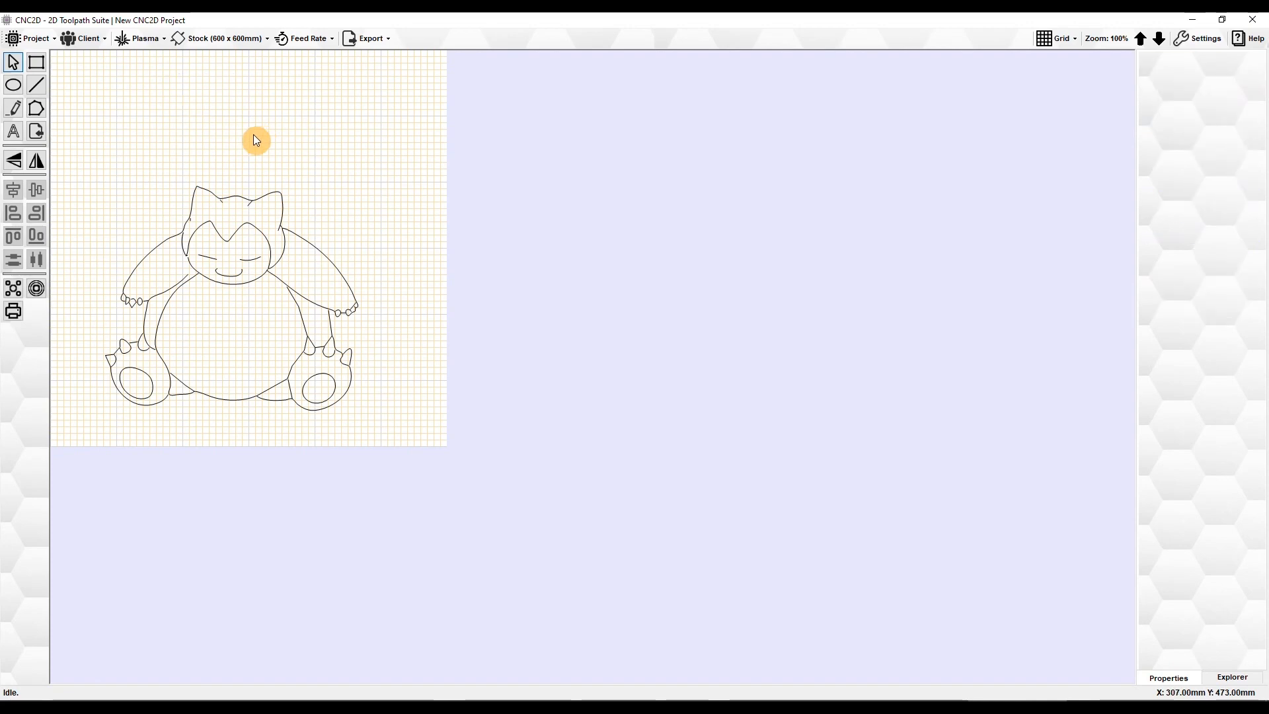
# Resize the Snorlax to 125 by 108 mm and place two copies to its right, with the middle one raised above the others
pyautogui.click(260, 337)
pyautogui.moveTo(361, 417); pyautogui.dragTo(190, 264)
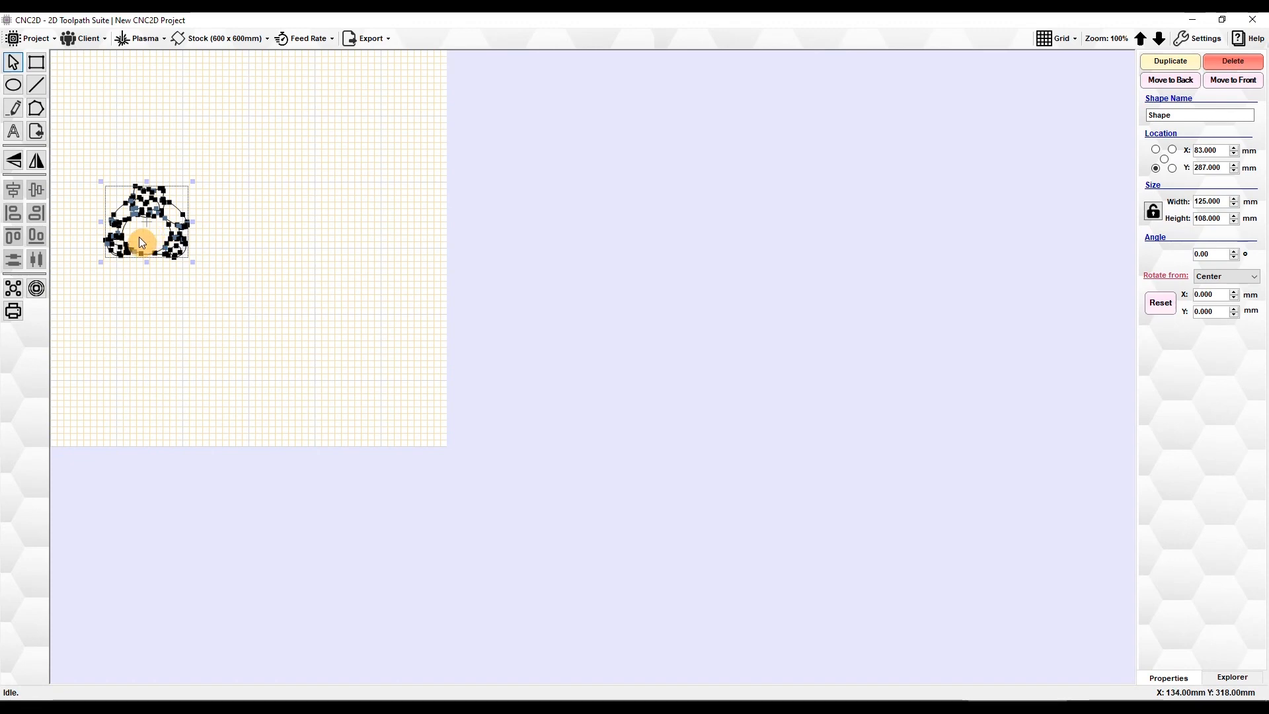
pyautogui.hotkey('ctrl', 'v')
pyautogui.moveTo(146, 244); pyautogui.dragTo(254, 237)
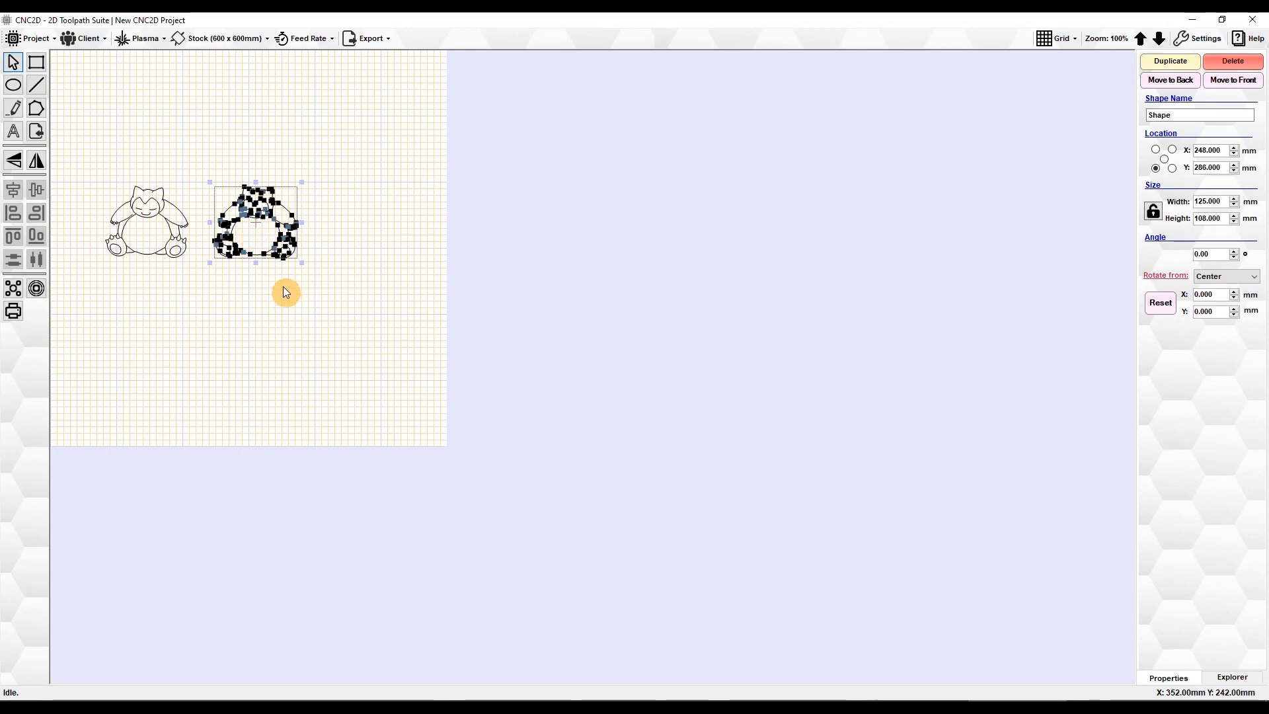
pyautogui.hotkey('ctrl', 'v')
pyautogui.moveTo(146, 243); pyautogui.dragTo(360, 231)
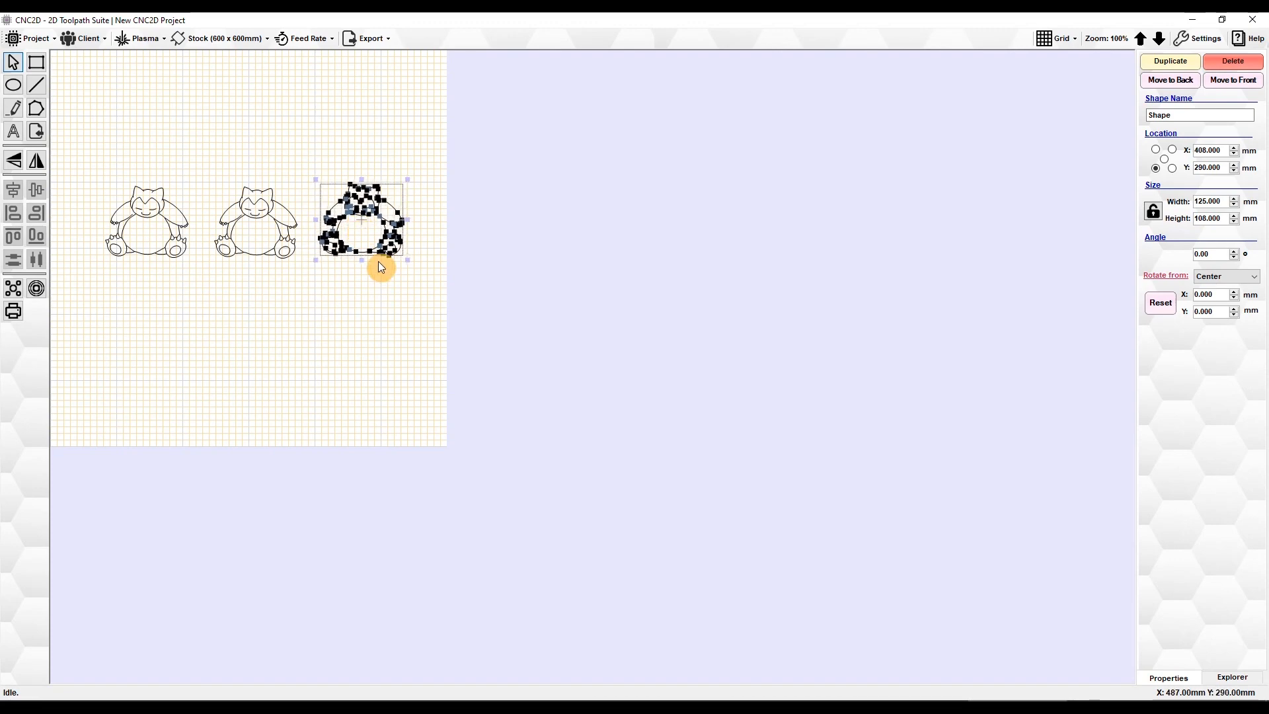
pyautogui.moveTo(264, 237); pyautogui.dragTo(271, 197)
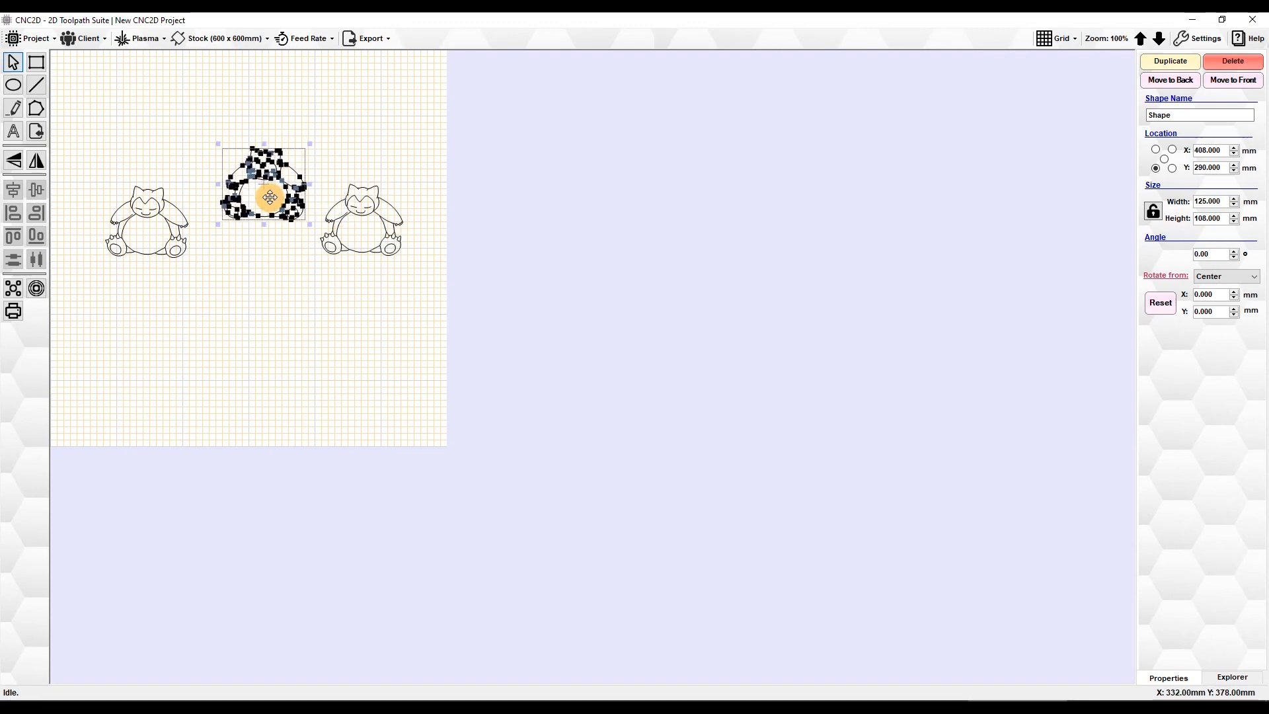
pyautogui.click(309, 317)
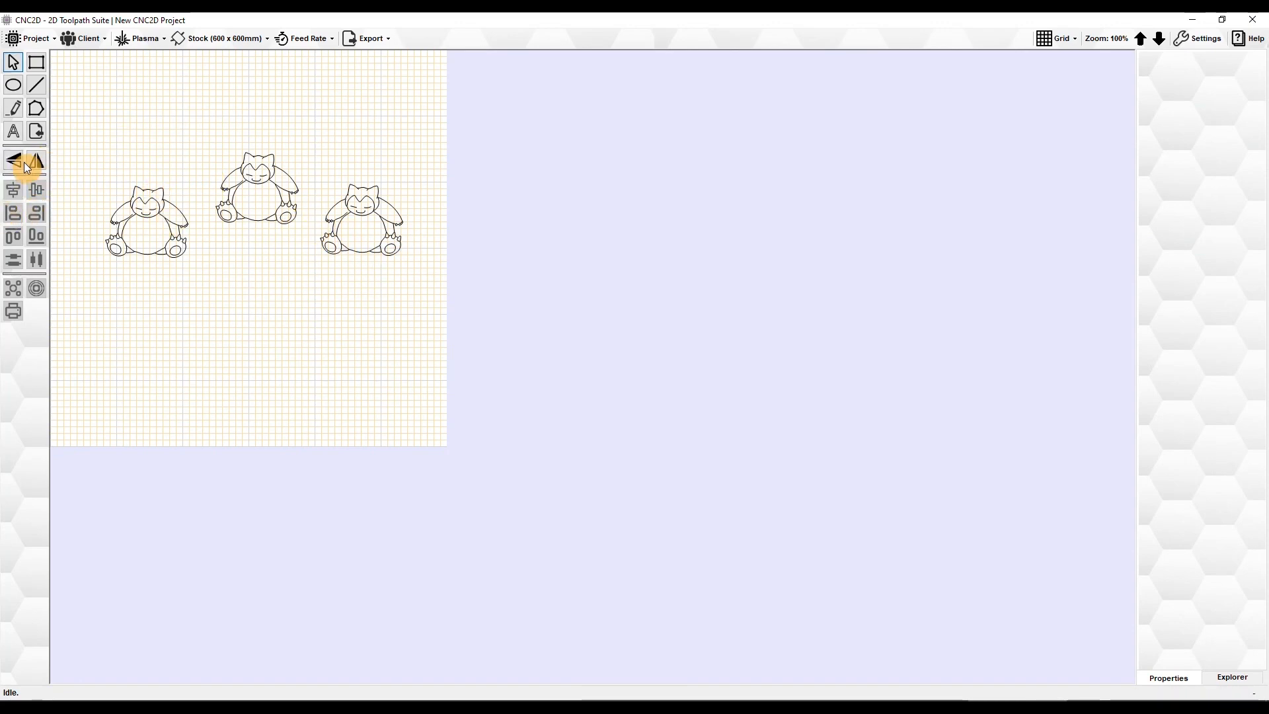
# Flip all three Snorlax shapes repeatedly, both vertically and horizontally, ending with them upside down
pyautogui.moveTo(407, 276); pyautogui.dragTo(109, 158)
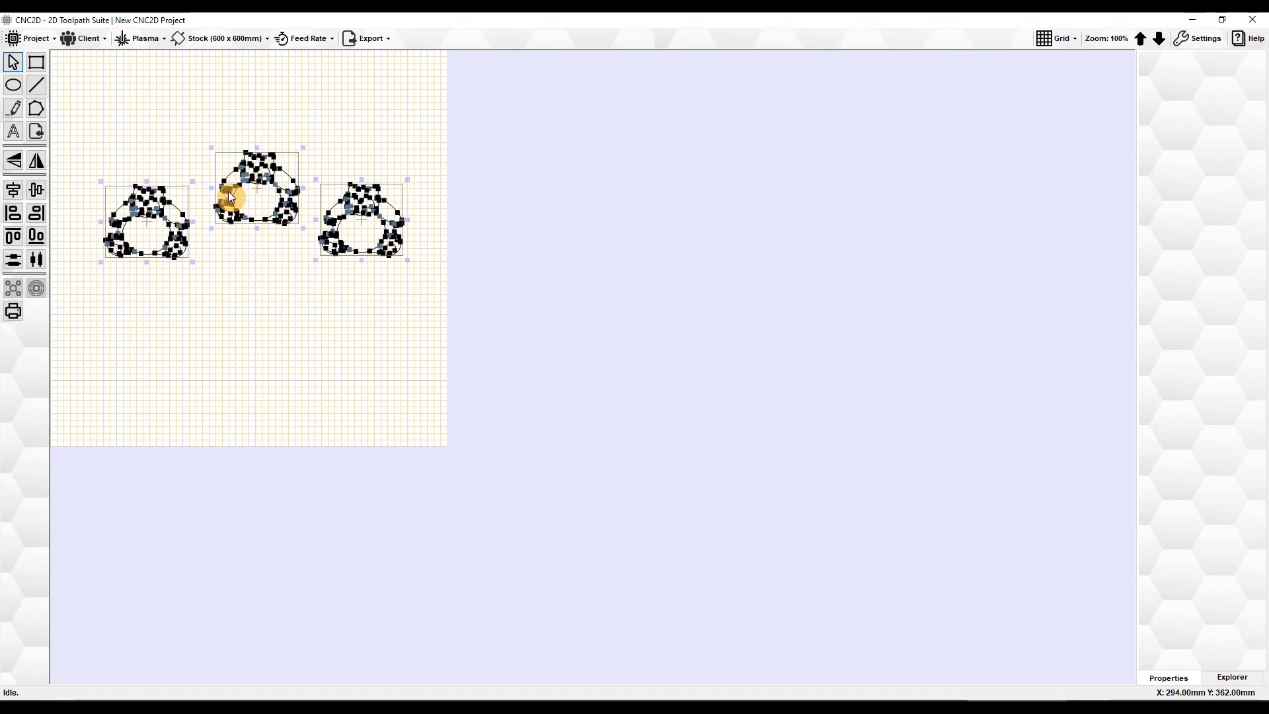
pyautogui.click(13, 160)
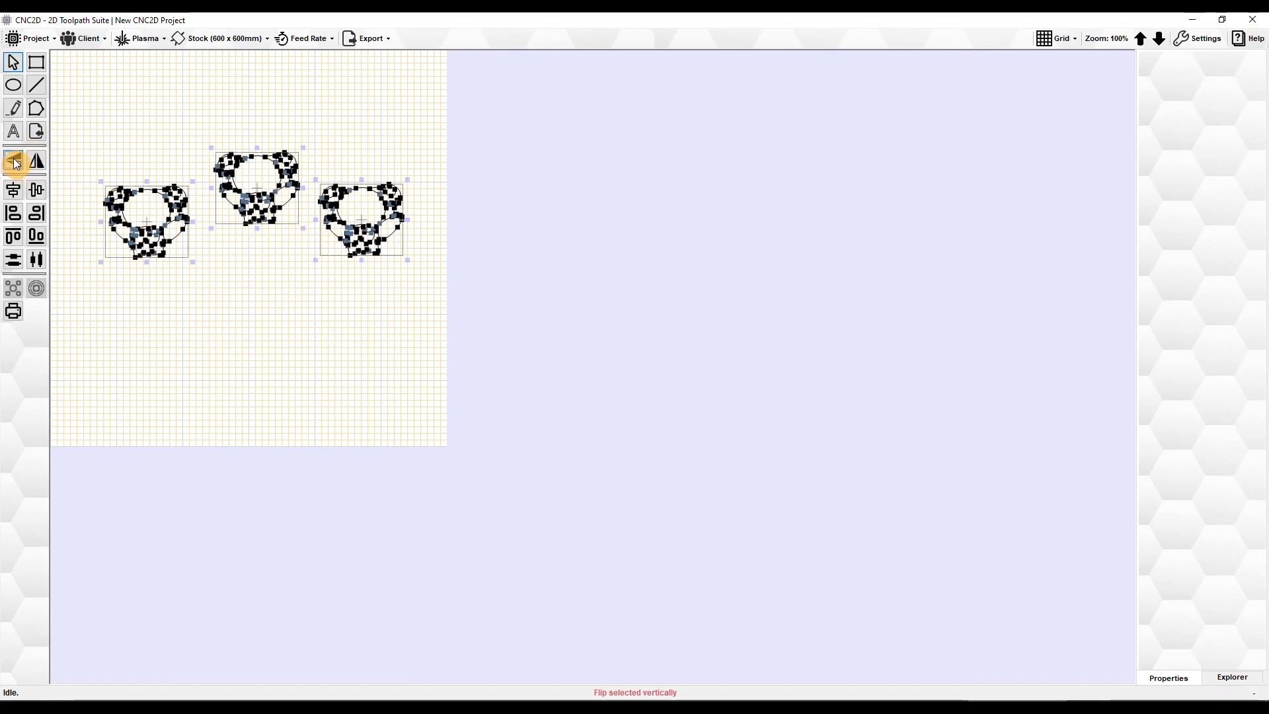
pyautogui.click(37, 164)
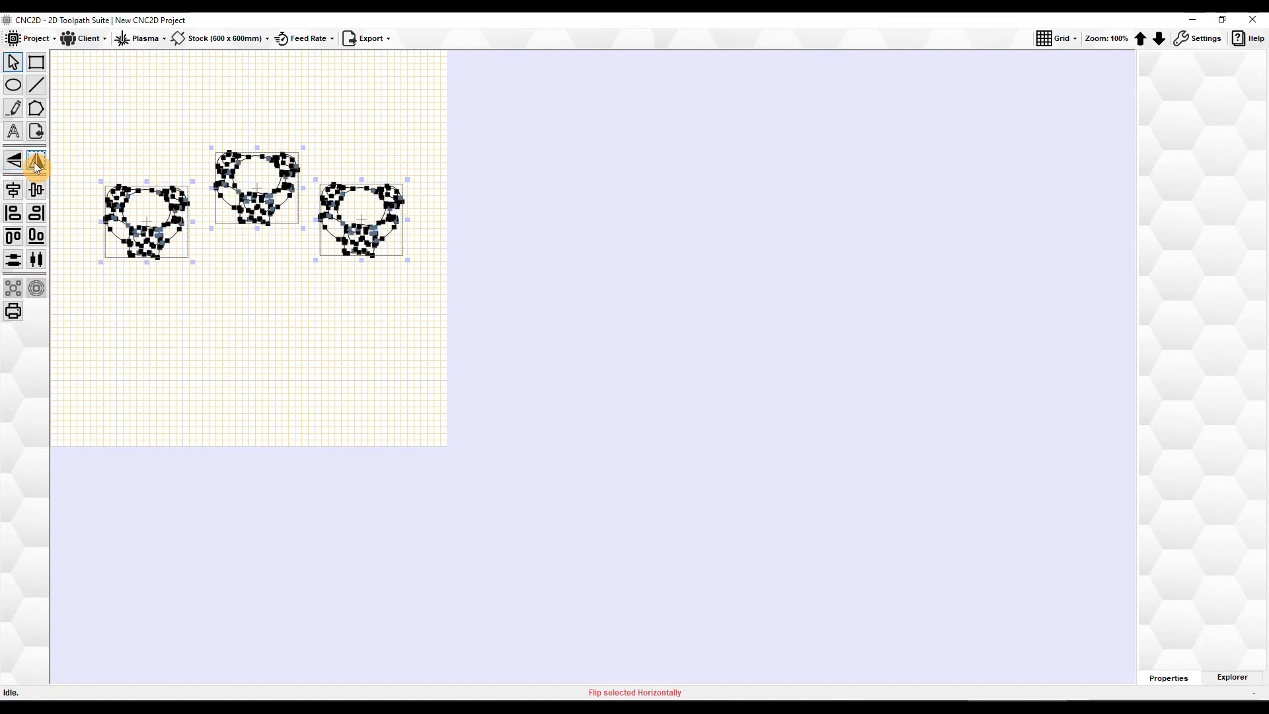
pyautogui.click(14, 160)
pyautogui.click(36, 164)
pyautogui.click(35, 163)
pyautogui.click(35, 163)
pyautogui.click(35, 163)
pyautogui.click(35, 163)
pyautogui.click(35, 162)
pyautogui.click(15, 164)
pyautogui.click(14, 164)
pyautogui.click(14, 164)
pyautogui.click(14, 164)
pyautogui.click(34, 164)
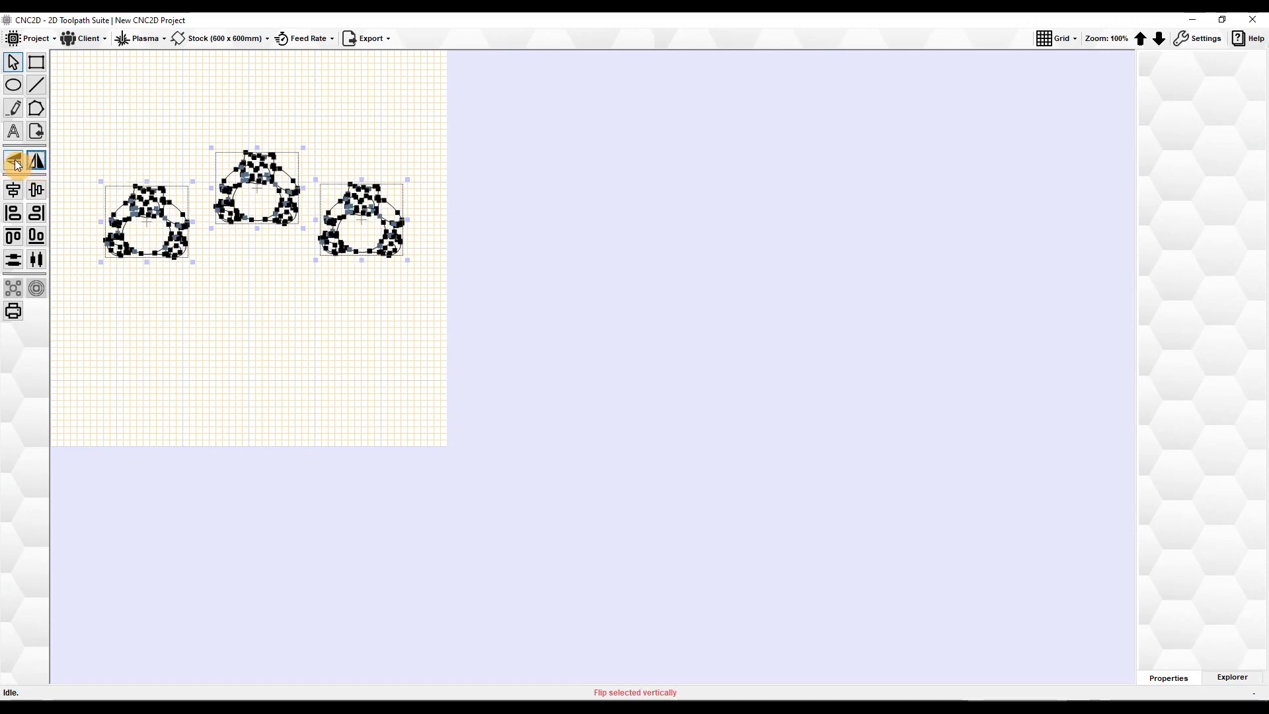
pyautogui.click(17, 165)
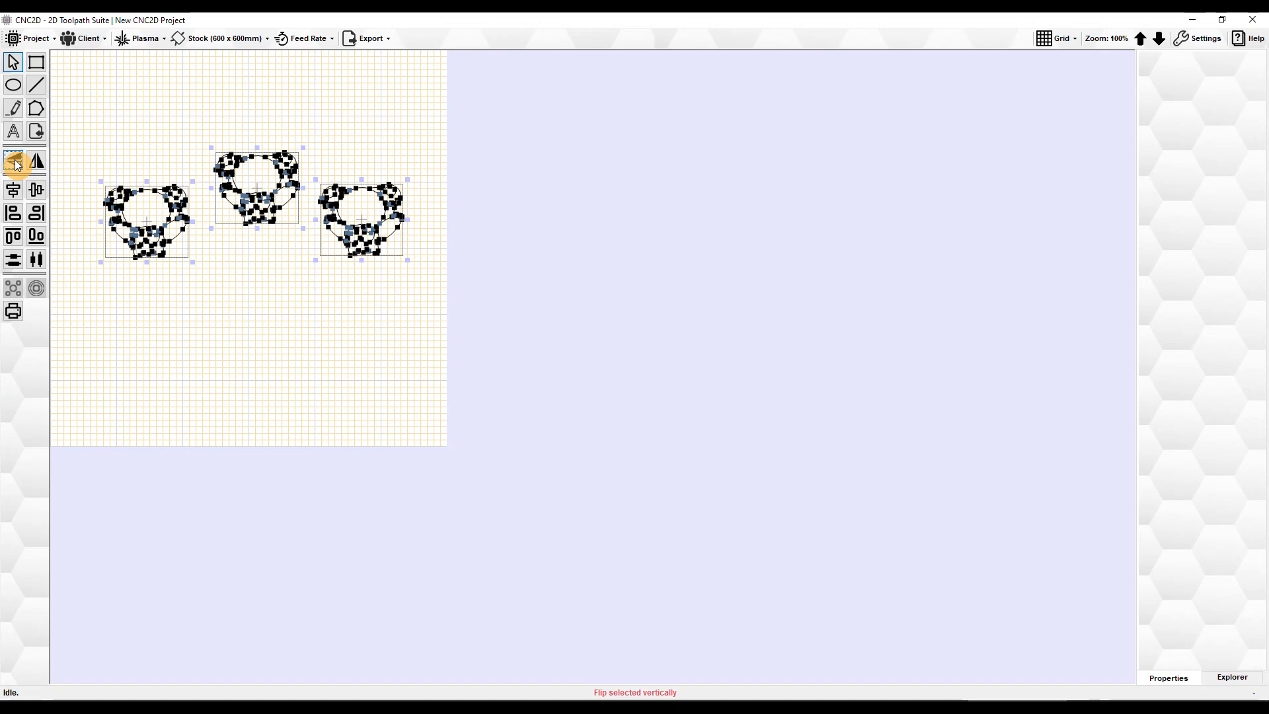
# Flip the left Snorlax vertically to stand upright and flip the middle one horizontally
pyautogui.click(246, 295)
pyautogui.moveTo(100, 158); pyautogui.dragTo(187, 271)
pyautogui.click(17, 157)
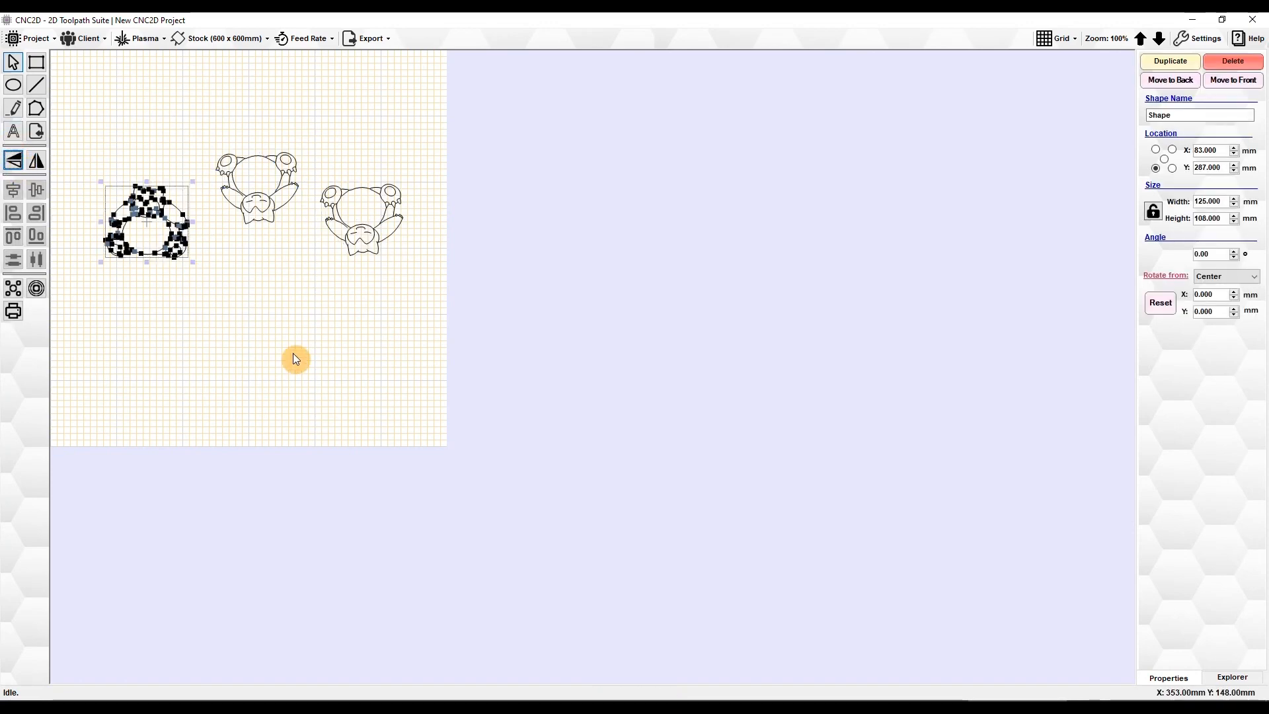
pyautogui.click(268, 284)
pyautogui.moveTo(207, 124); pyautogui.dragTo(287, 225)
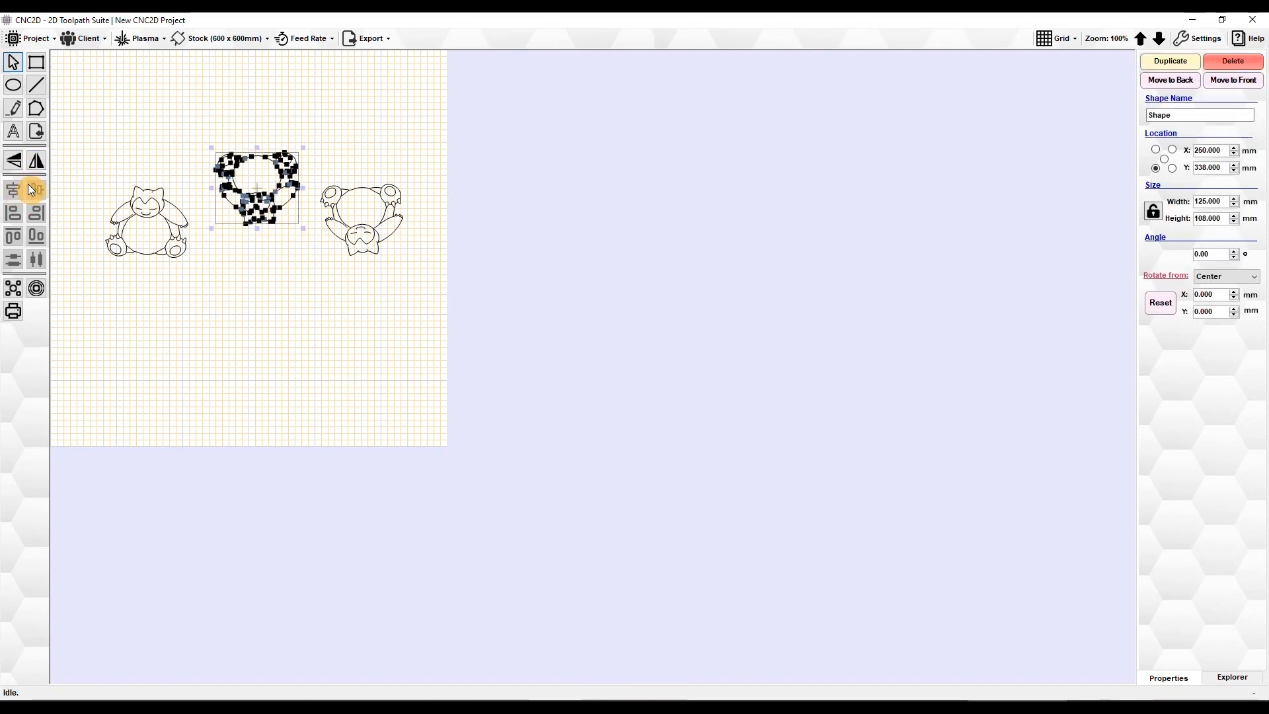
pyautogui.click(36, 162)
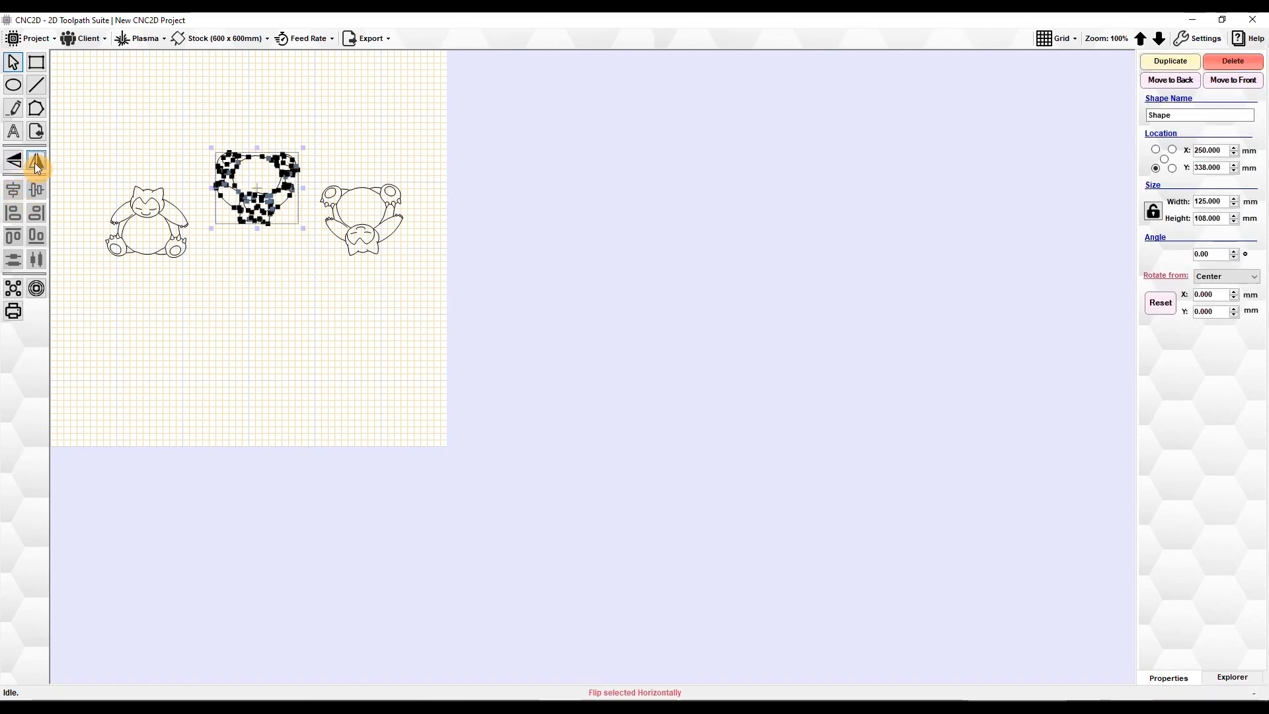
# Flip the right Snorlax both vertically and horizontally, and deselect it
pyautogui.click(342, 315)
pyautogui.moveTo(335, 135)
pyautogui.mouseDown()
pyautogui.moveTo(407, 231)
pyautogui.moveTo(398, 244)
pyautogui.mouseUp()
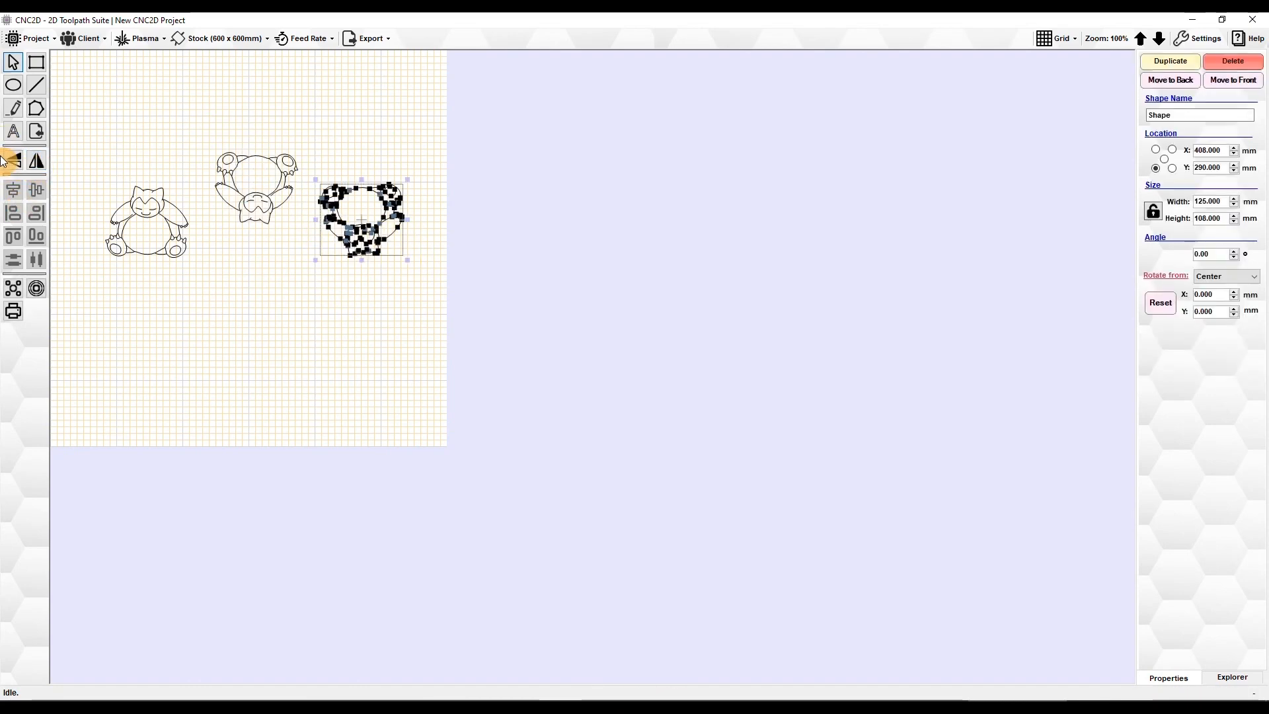
pyautogui.click(37, 162)
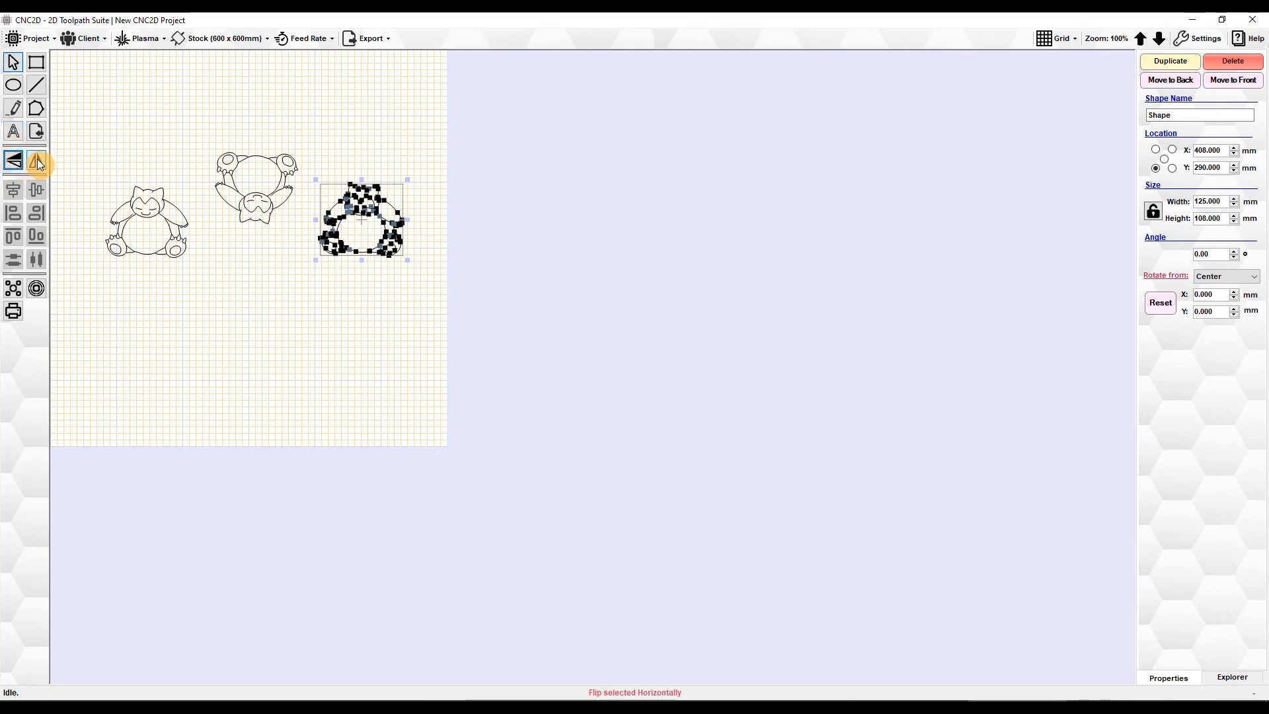
pyautogui.click(307, 365)
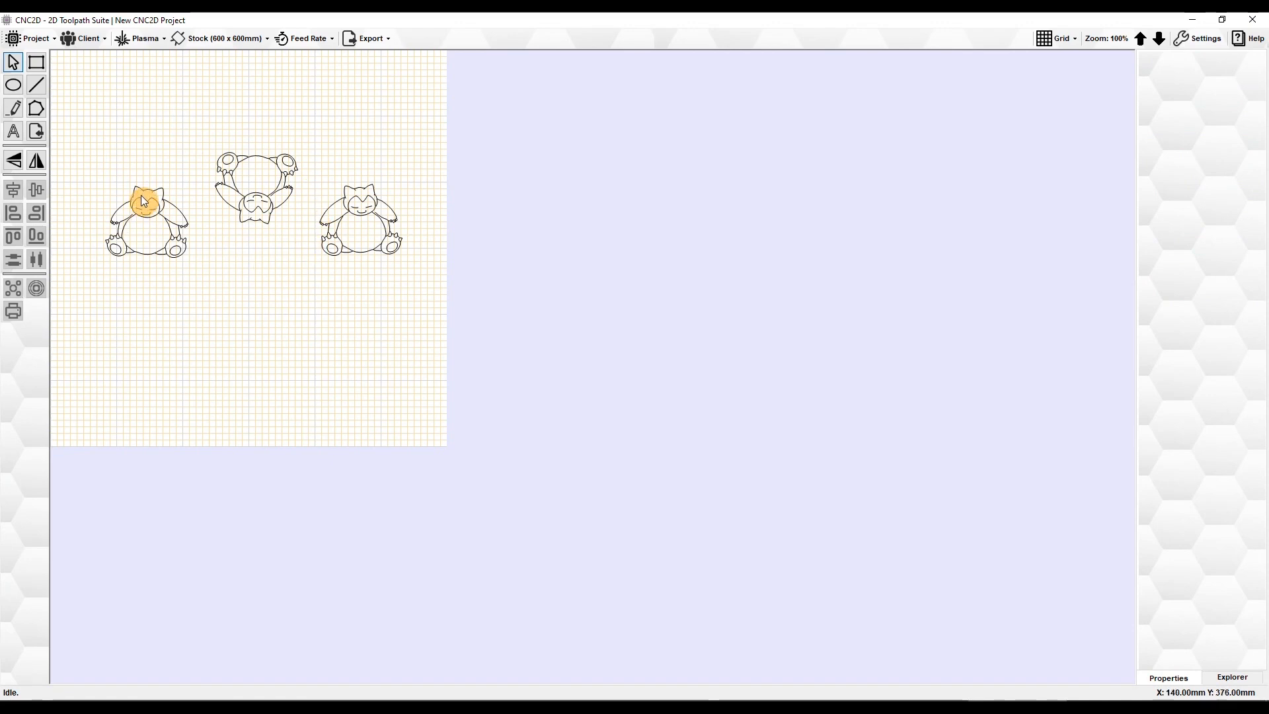
# Select all three Snorlax shapes, shift them slightly, and align their centers along one horizontal row
pyautogui.moveTo(110, 141)
pyautogui.mouseDown()
pyautogui.moveTo(344, 254)
pyautogui.moveTo(407, 268)
pyautogui.mouseUp()
pyautogui.moveTo(259, 168)
pyautogui.mouseDown()
pyautogui.moveTo(250, 281)
pyautogui.moveTo(265, 173)
pyautogui.mouseUp()
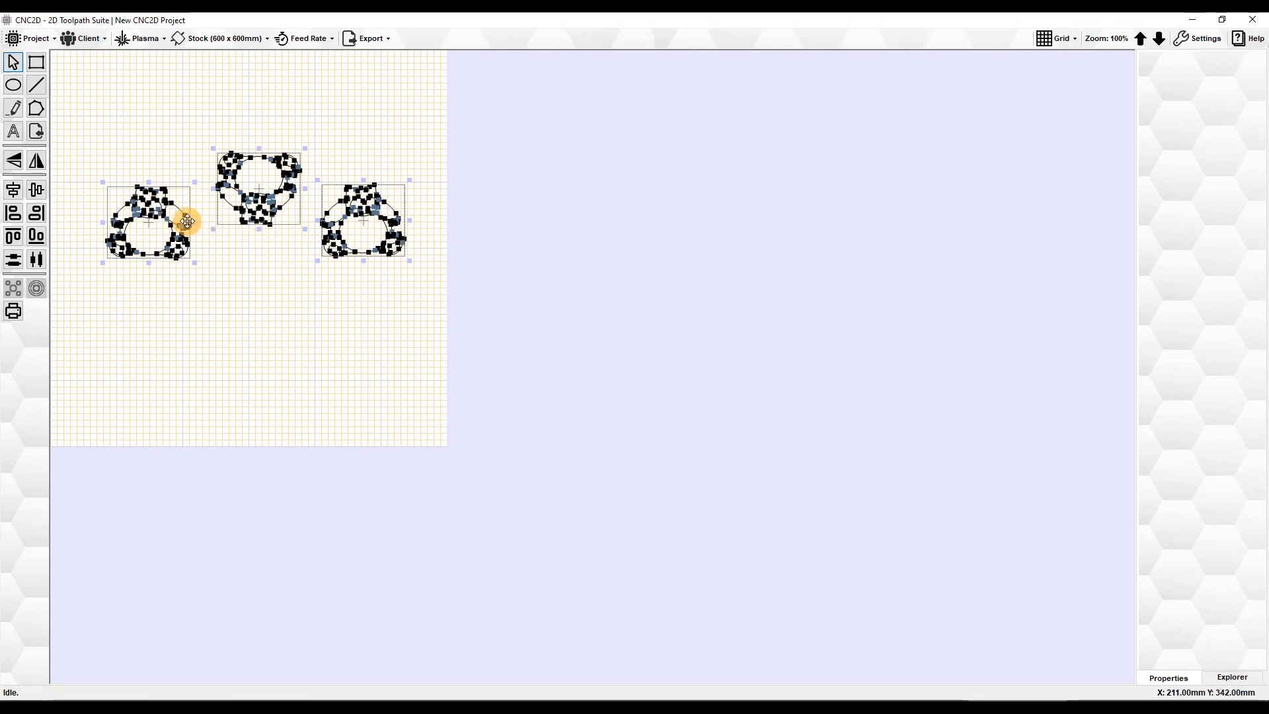
pyautogui.click(36, 193)
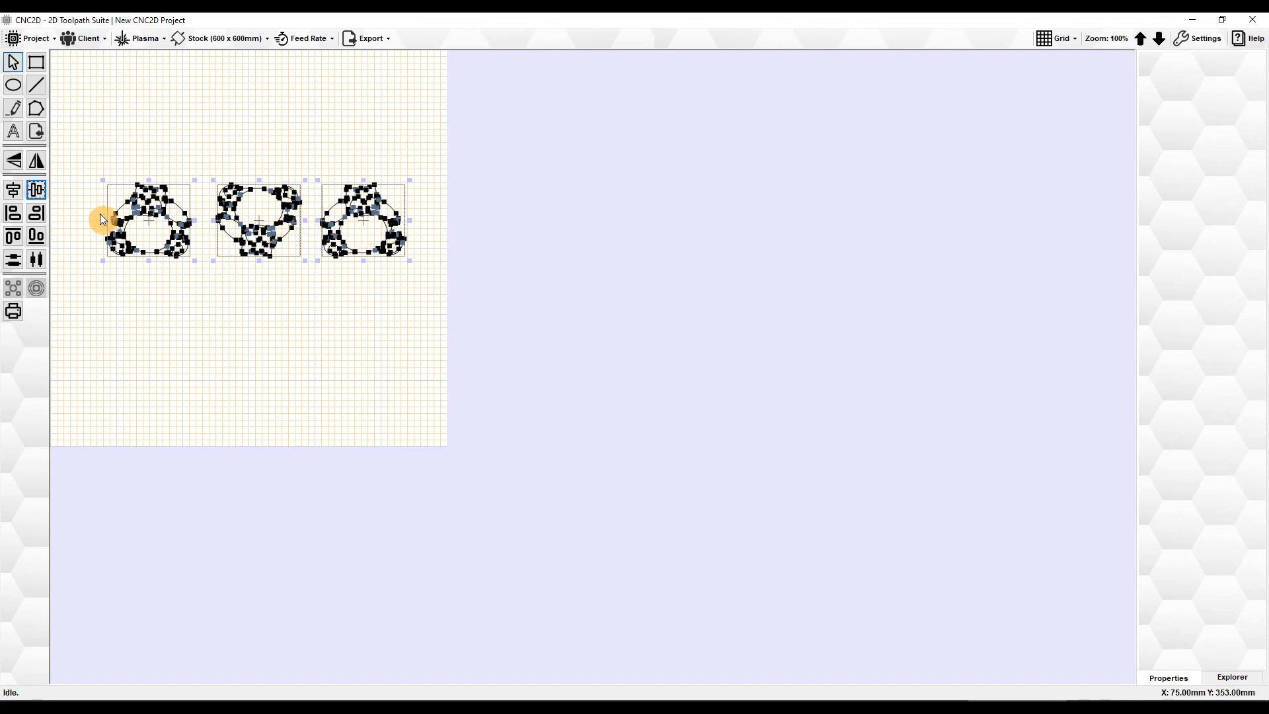
pyautogui.click(294, 296)
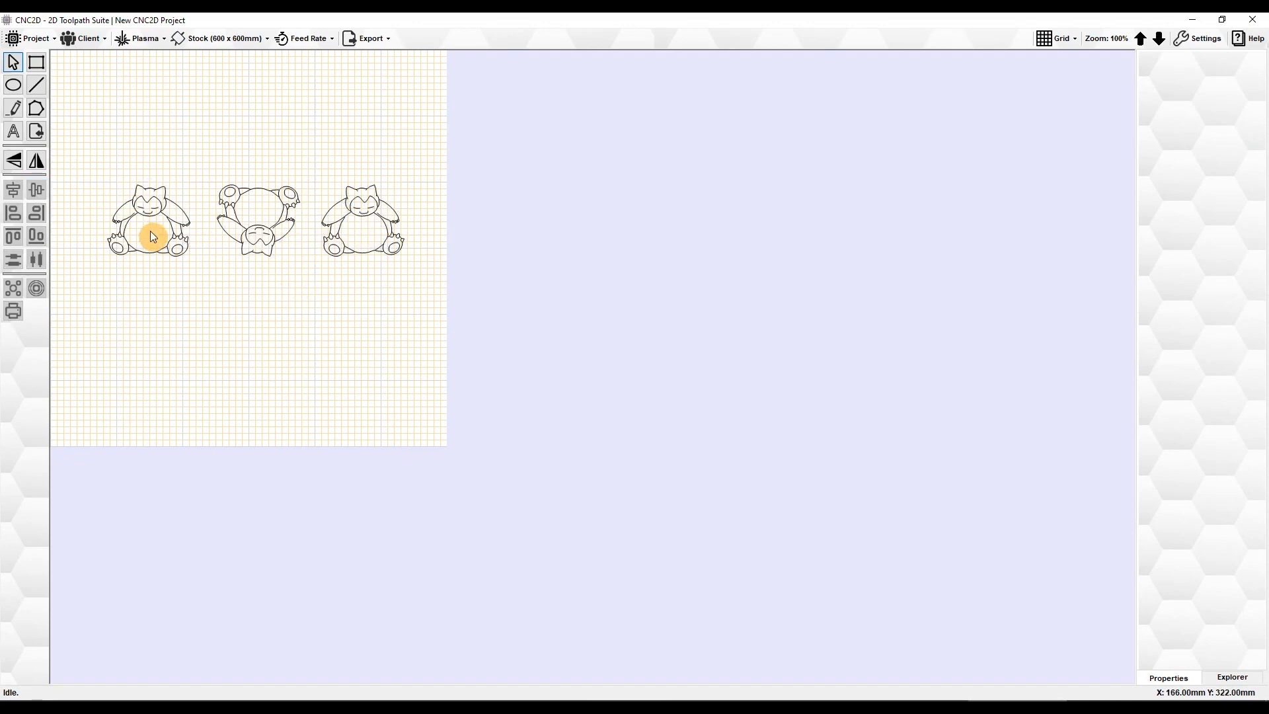
# Scatter the three Snorlax shapes diagonally, from the upper middle of the stock to its lower-left area
pyautogui.moveTo(148, 232); pyautogui.dragTo(189, 153)
pyautogui.moveTo(275, 212); pyautogui.dragTo(289, 259)
pyautogui.moveTo(362, 213); pyautogui.dragTo(140, 363)
pyautogui.click(340, 324)
# Align the centers of all three Snorlax shapes in one column and space them evenly vertically
pyautogui.moveTo(359, 130); pyautogui.dragTo(100, 397)
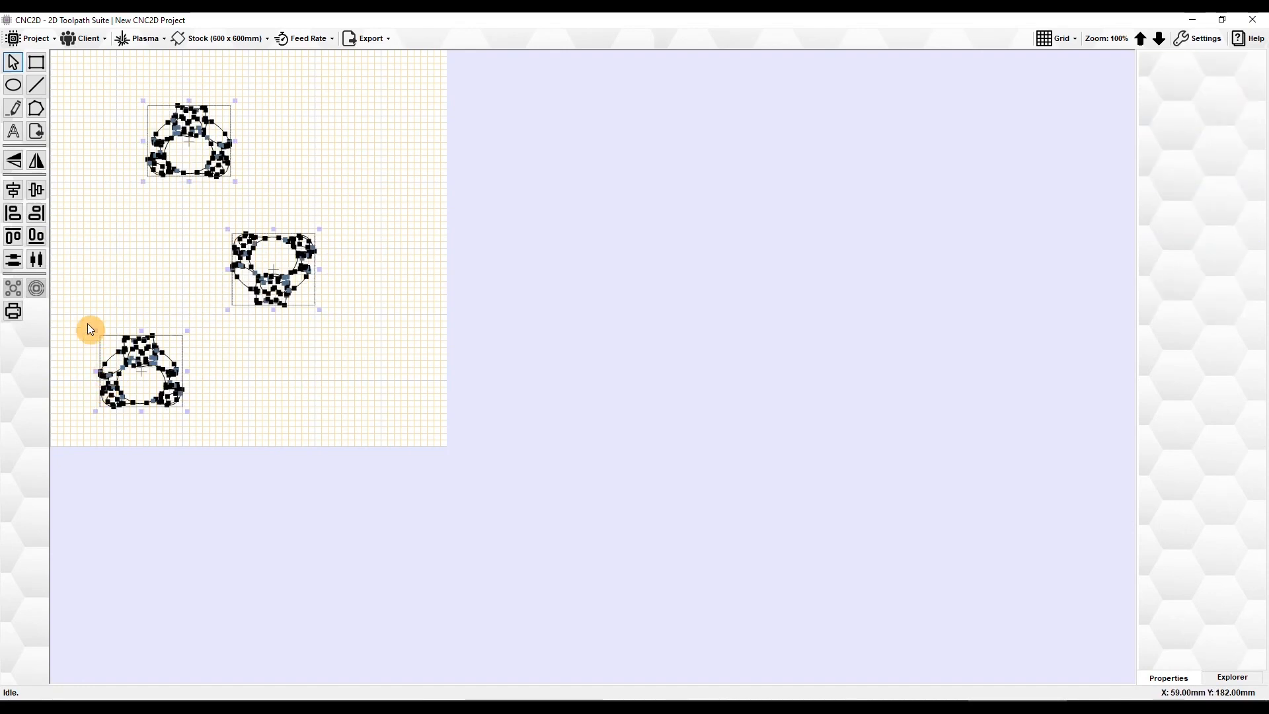
pyautogui.click(13, 190)
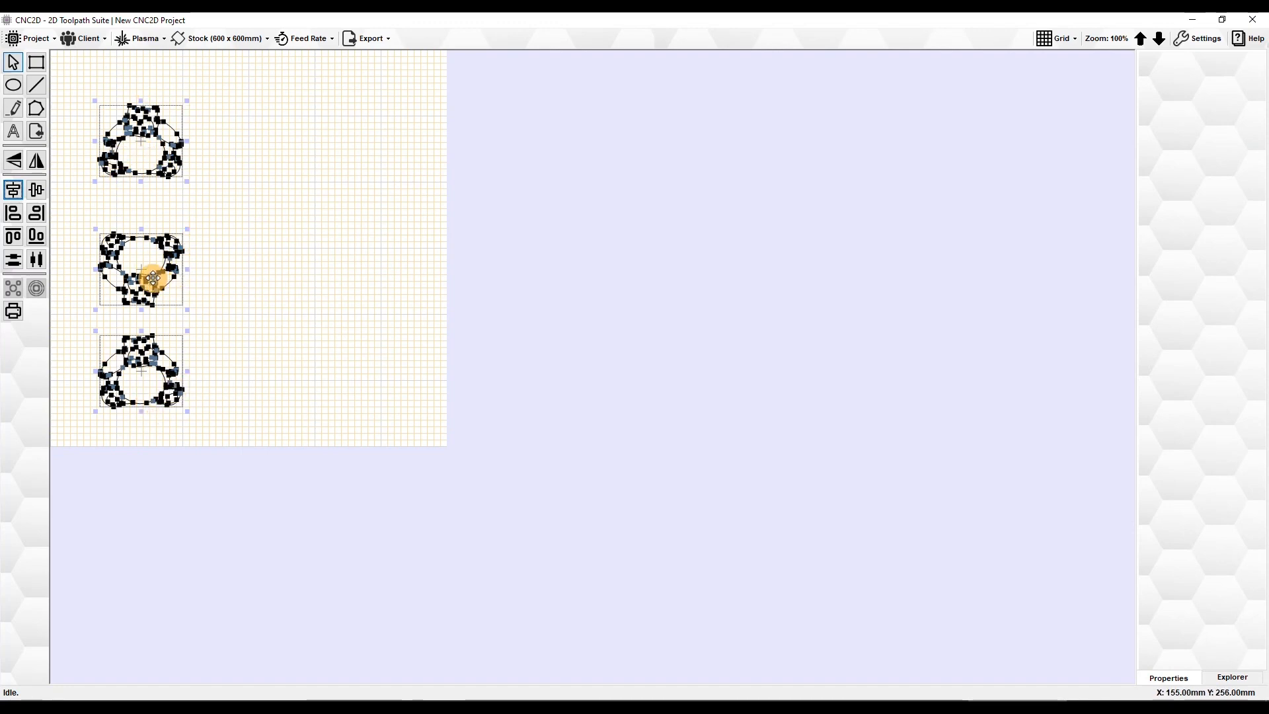
pyautogui.click(14, 263)
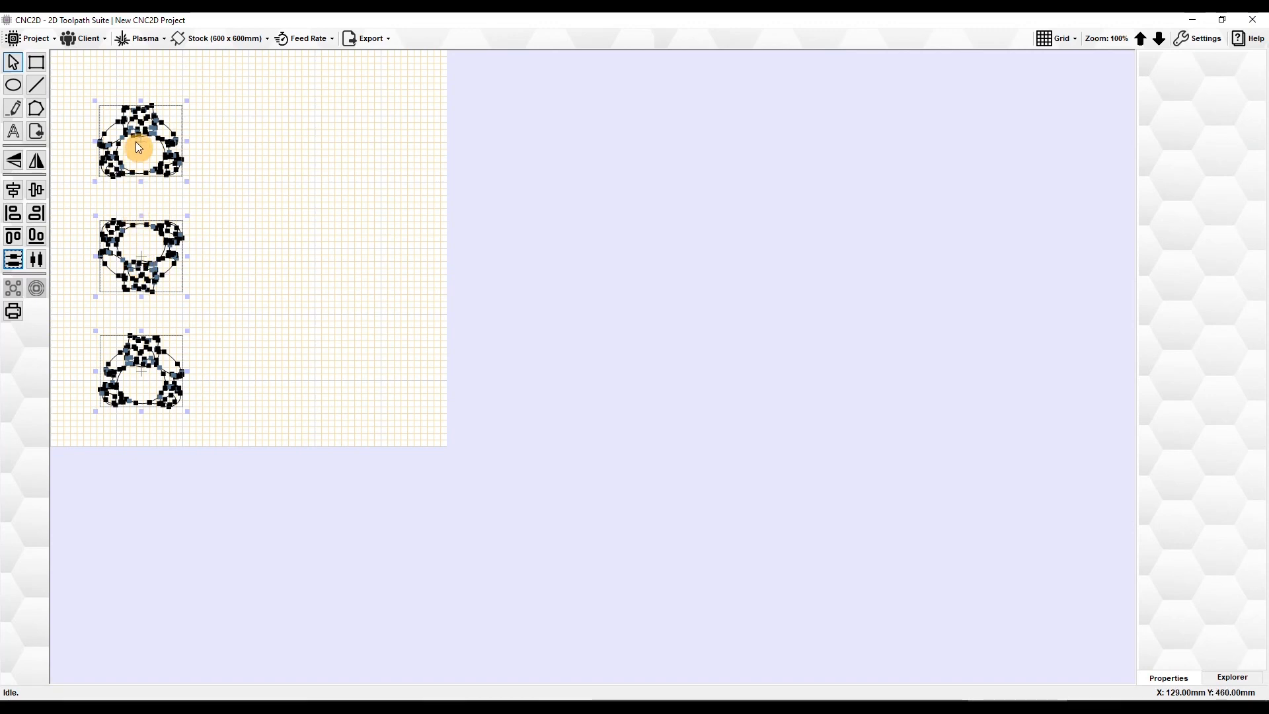
pyautogui.click(234, 161)
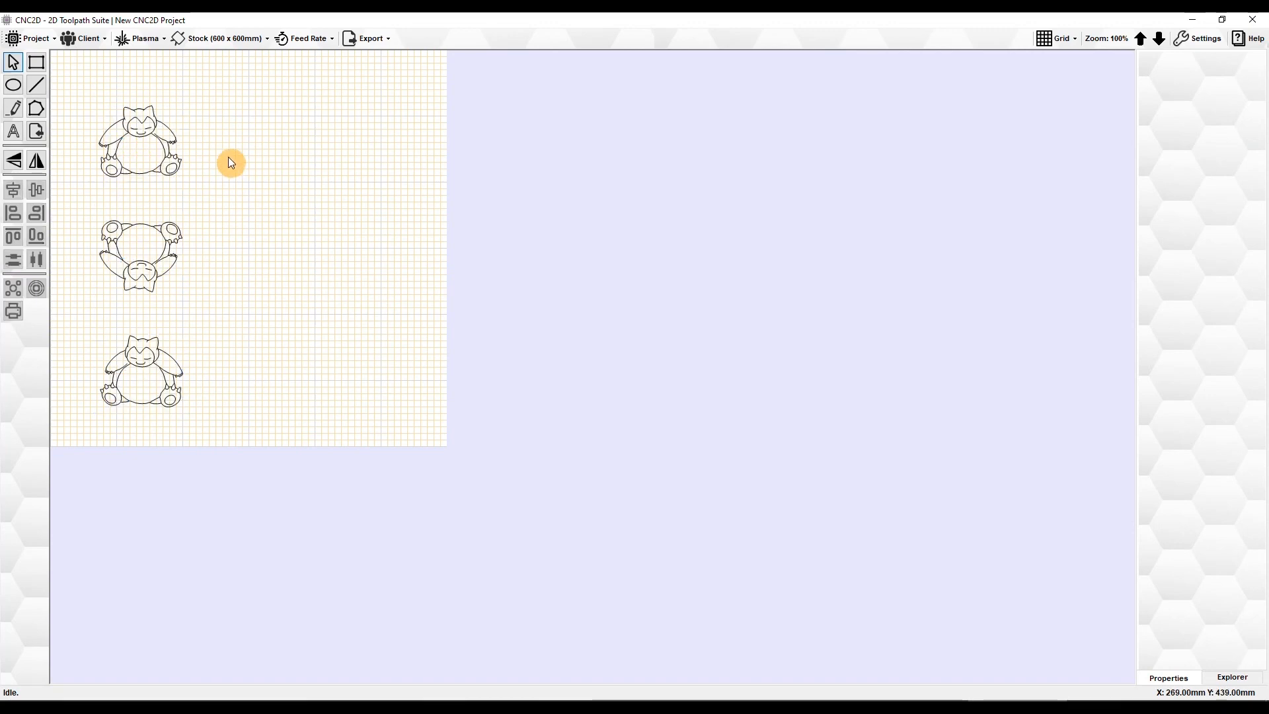
# Add a fourth Snorlax by copying the top one, and arrange all four in an uneven row across the stock's upper part
pyautogui.click(146, 155)
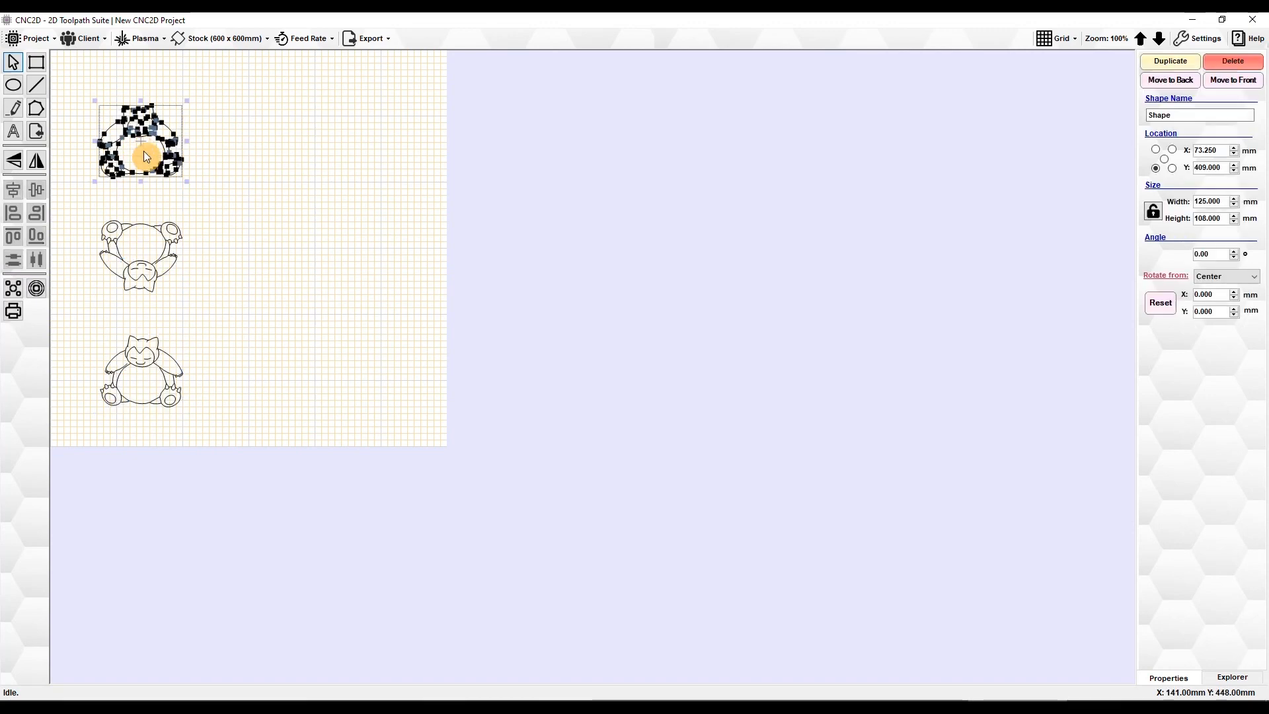
pyautogui.moveTo(145, 156); pyautogui.dragTo(100, 152)
pyautogui.moveTo(219, 166); pyautogui.dragTo(185, 164)
pyautogui.moveTo(155, 252); pyautogui.dragTo(295, 191)
pyautogui.moveTo(192, 160); pyautogui.dragTo(188, 146)
pyautogui.moveTo(147, 378); pyautogui.dragTo(385, 133)
pyautogui.click(414, 220)
# Space the centers of all four Snorlax shapes evenly horizontally and align them in one row
pyautogui.moveTo(416, 222); pyautogui.dragTo(82, 112)
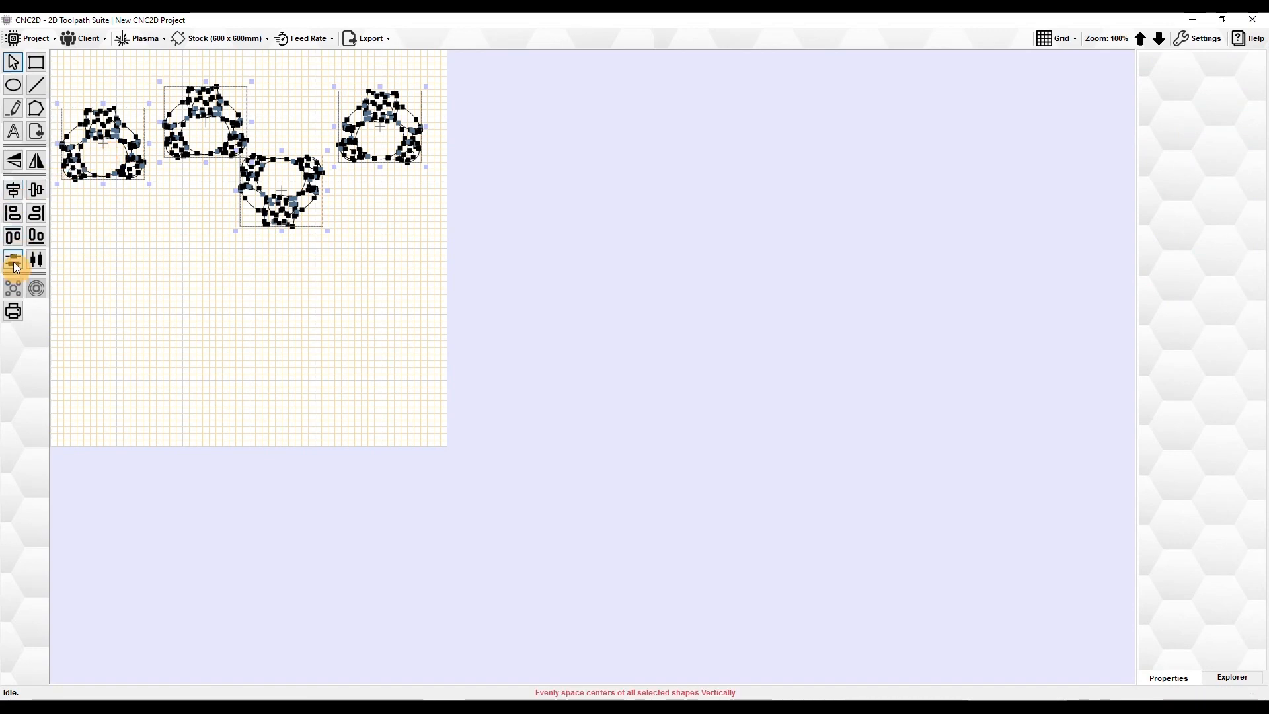
pyautogui.click(37, 262)
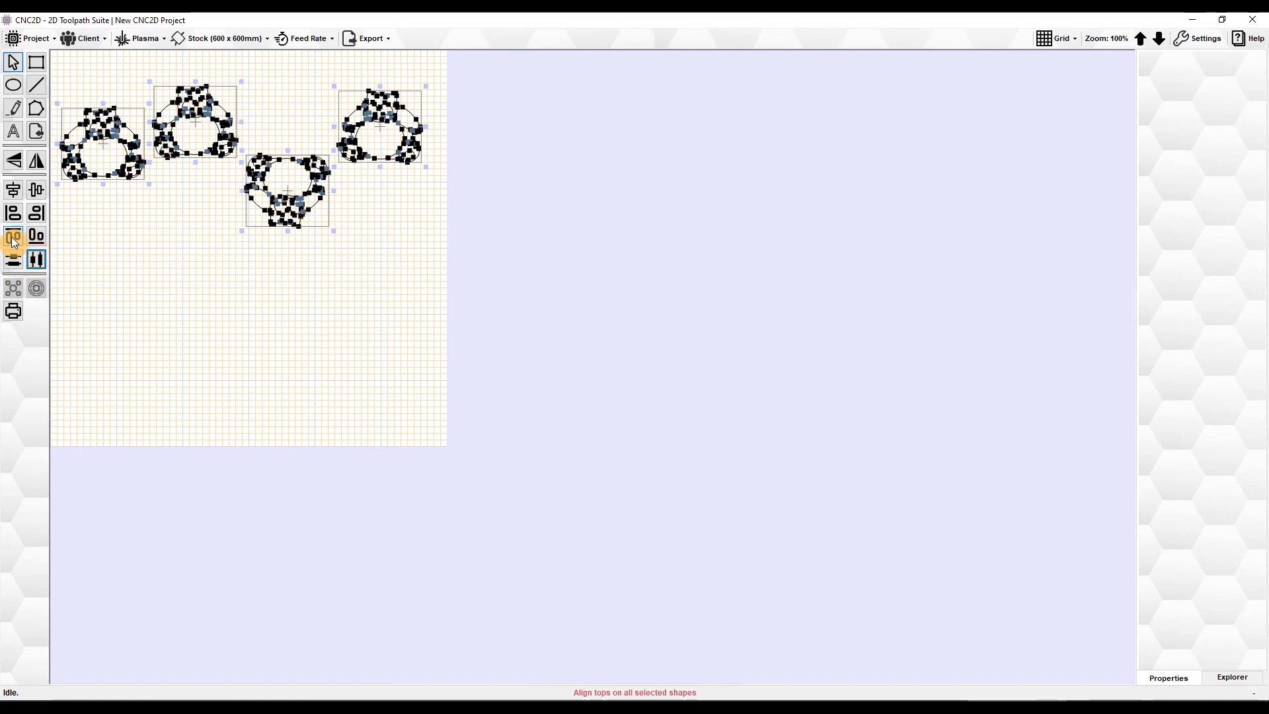
pyautogui.click(37, 194)
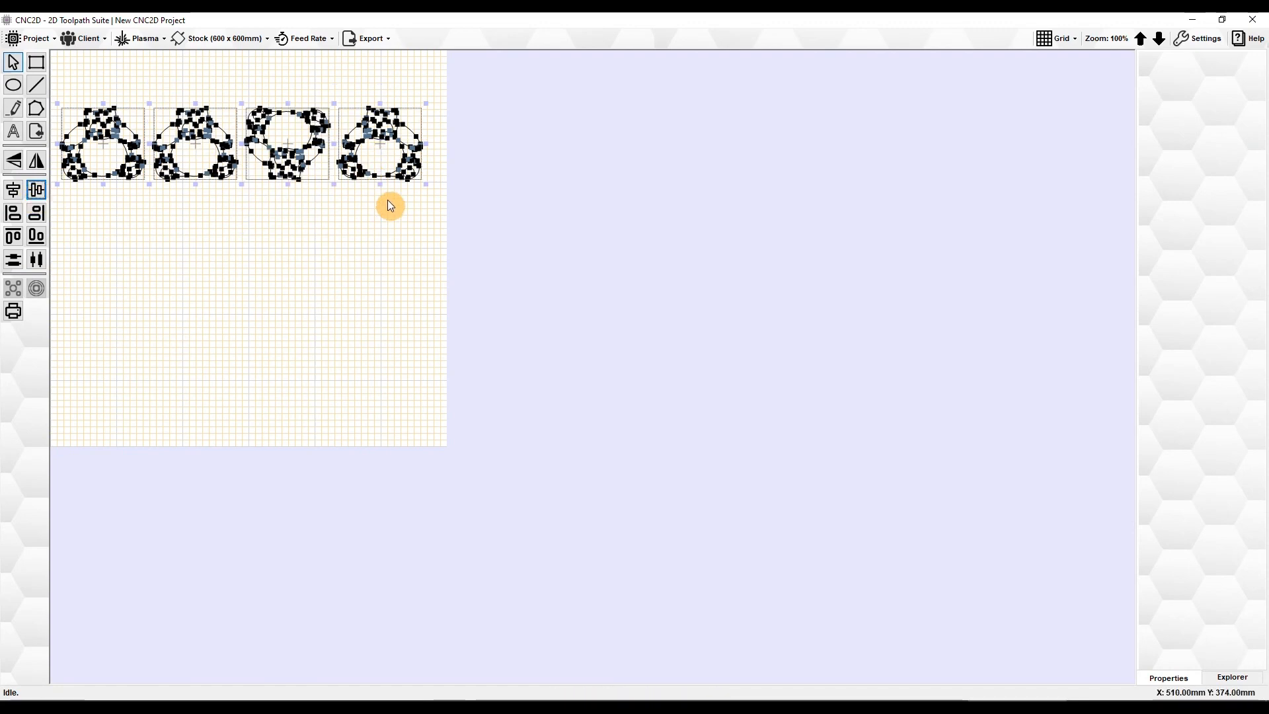
pyautogui.click(377, 291)
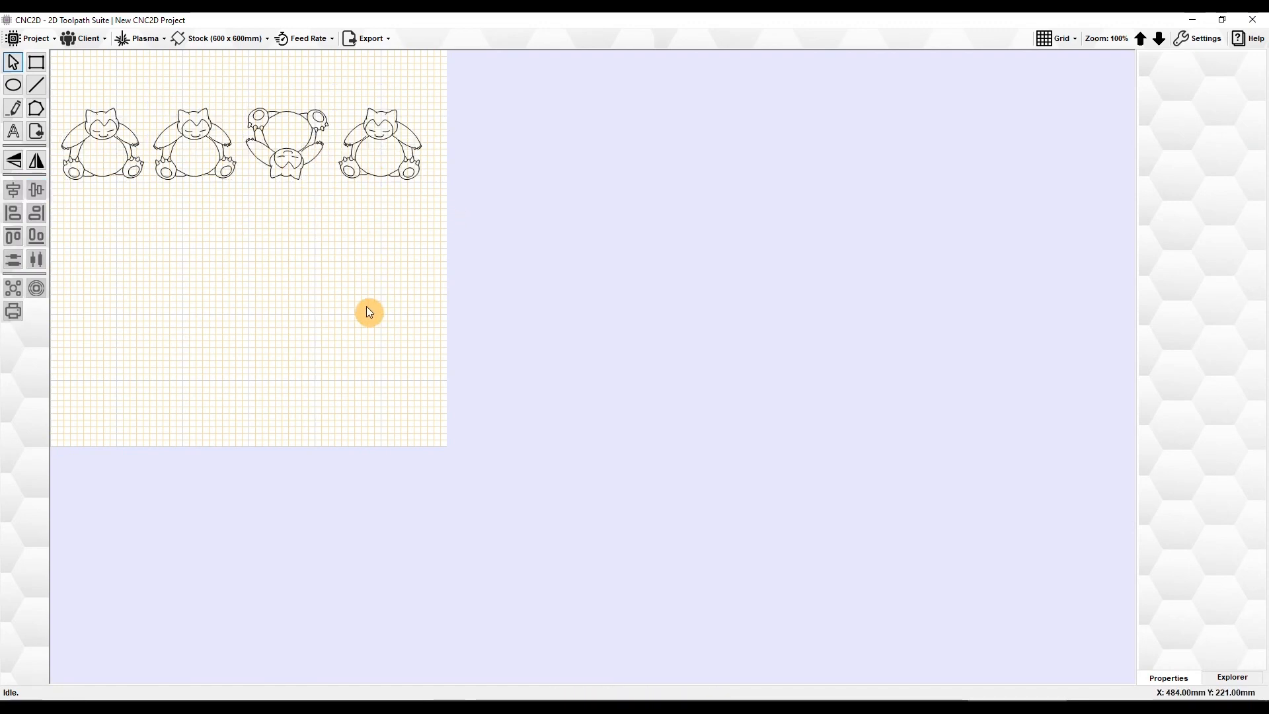
# Select all four Snorlax shapes and delete them
pyautogui.moveTo(413, 197); pyautogui.dragTo(86, 118)
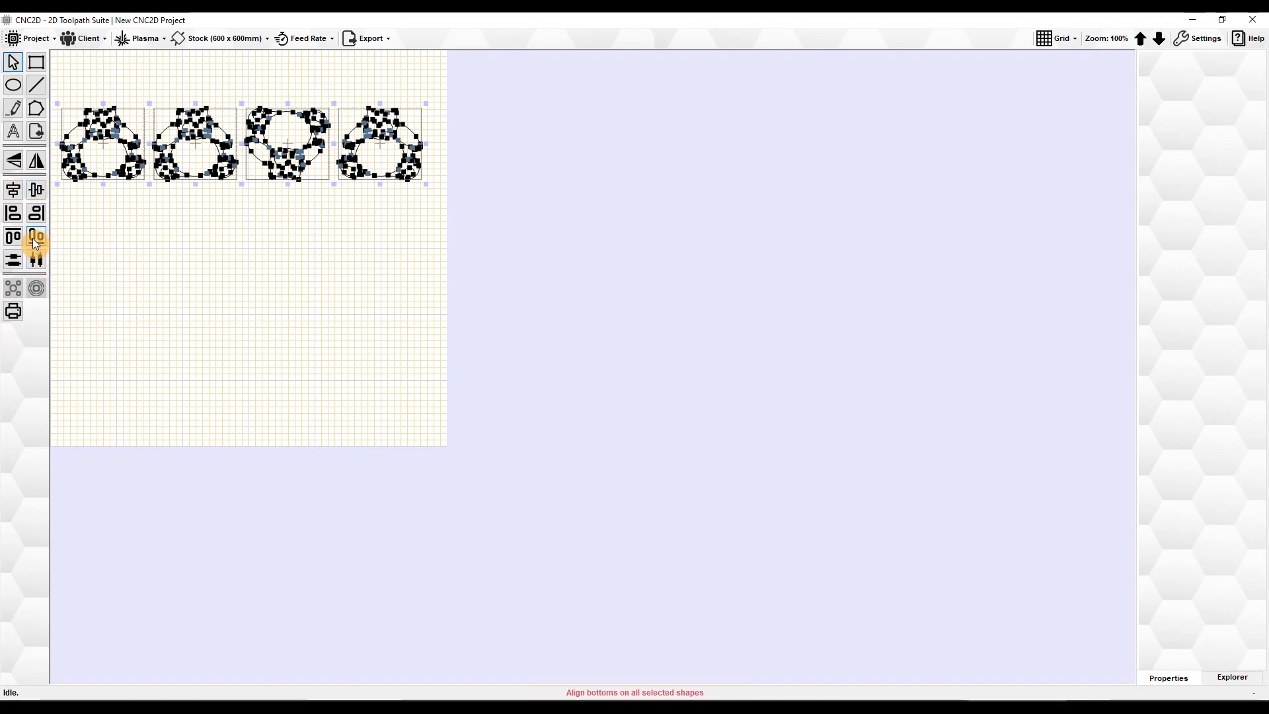
pyautogui.click(219, 256)
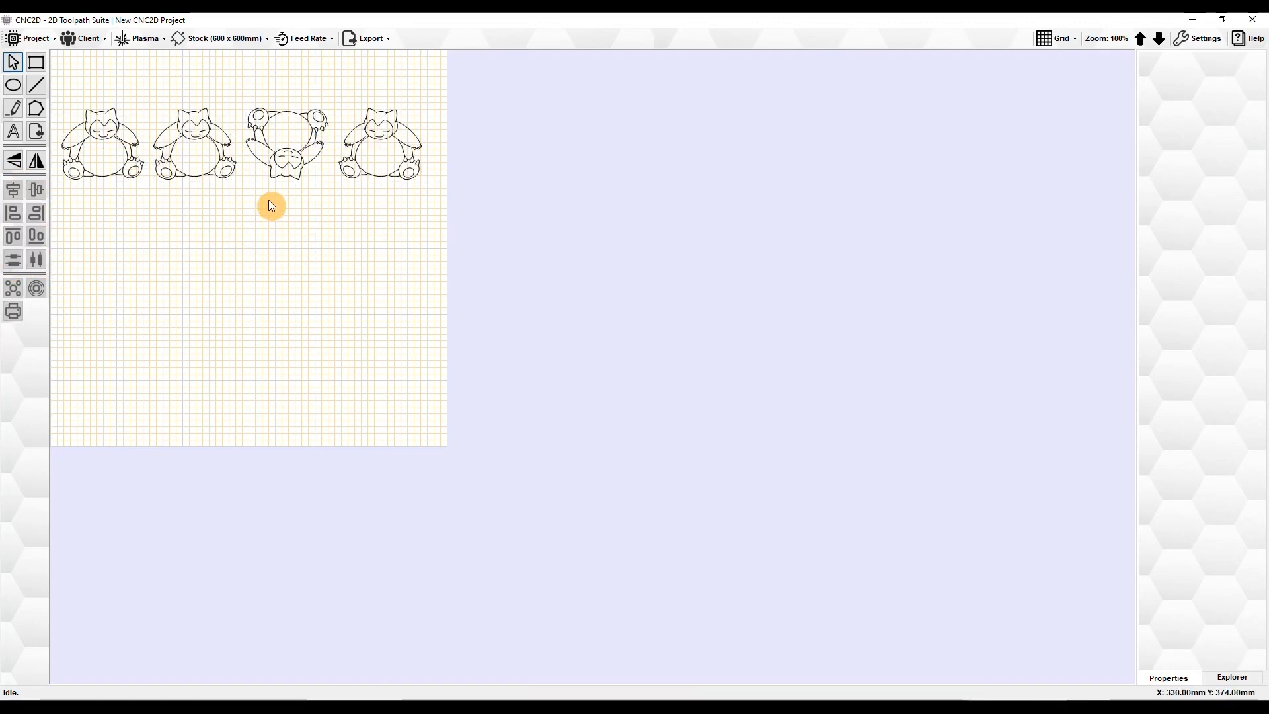
pyautogui.moveTo(420, 192); pyautogui.dragTo(86, 103)
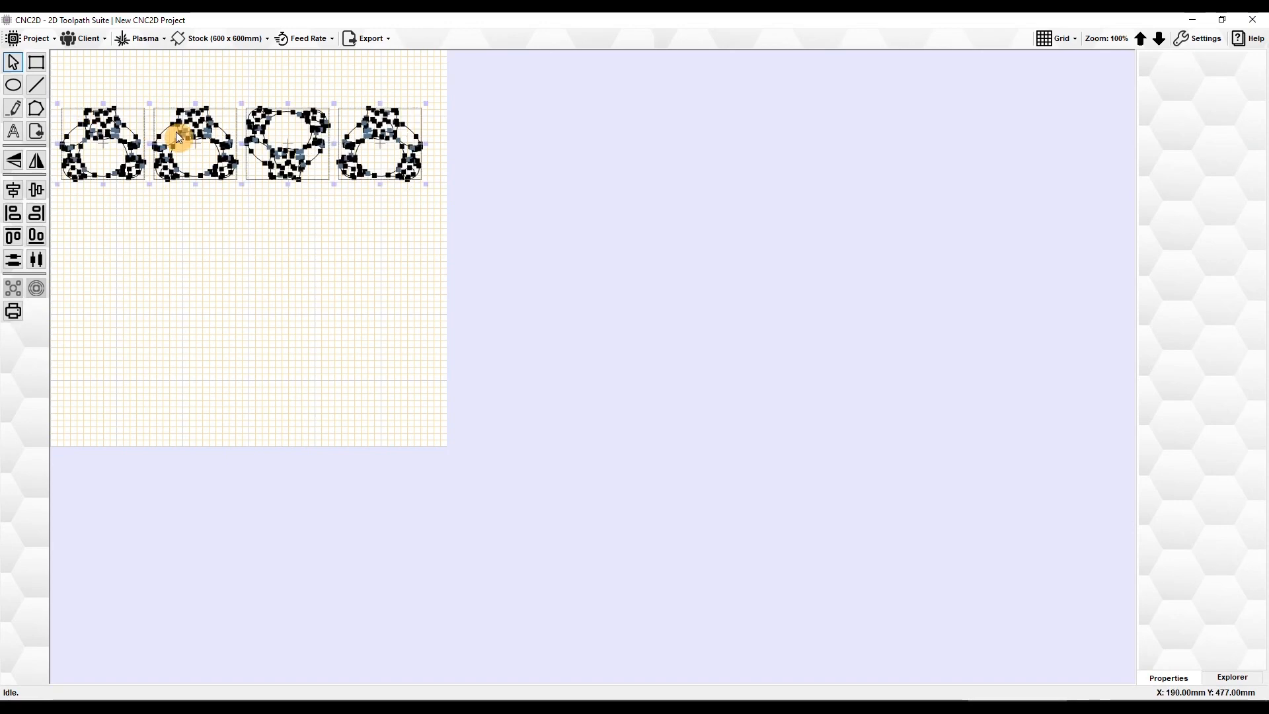
pyautogui.press('Delete')
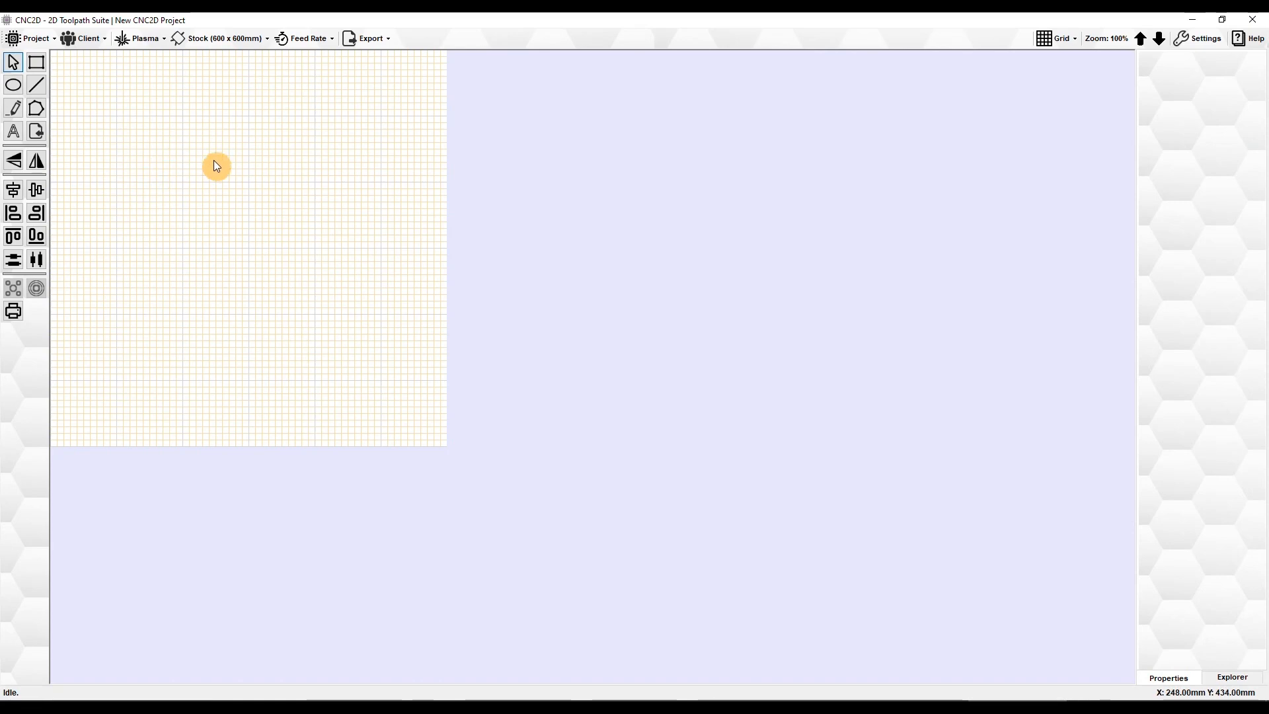
# Draw a circle about 127 mm across near the middle of the stock
pyautogui.click(13, 86)
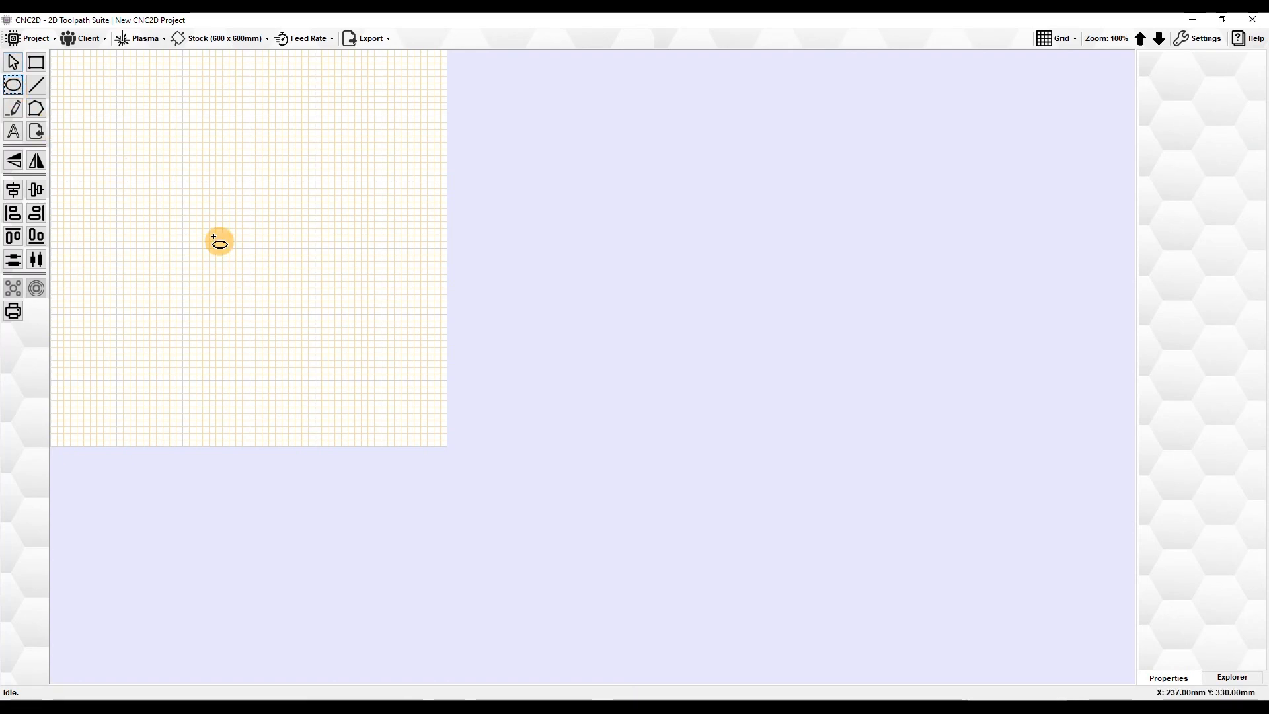
pyautogui.moveTo(201, 218)
pyautogui.mouseDown()
pyautogui.moveTo(275, 264)
pyautogui.moveTo(285, 302)
pyautogui.mouseUp()
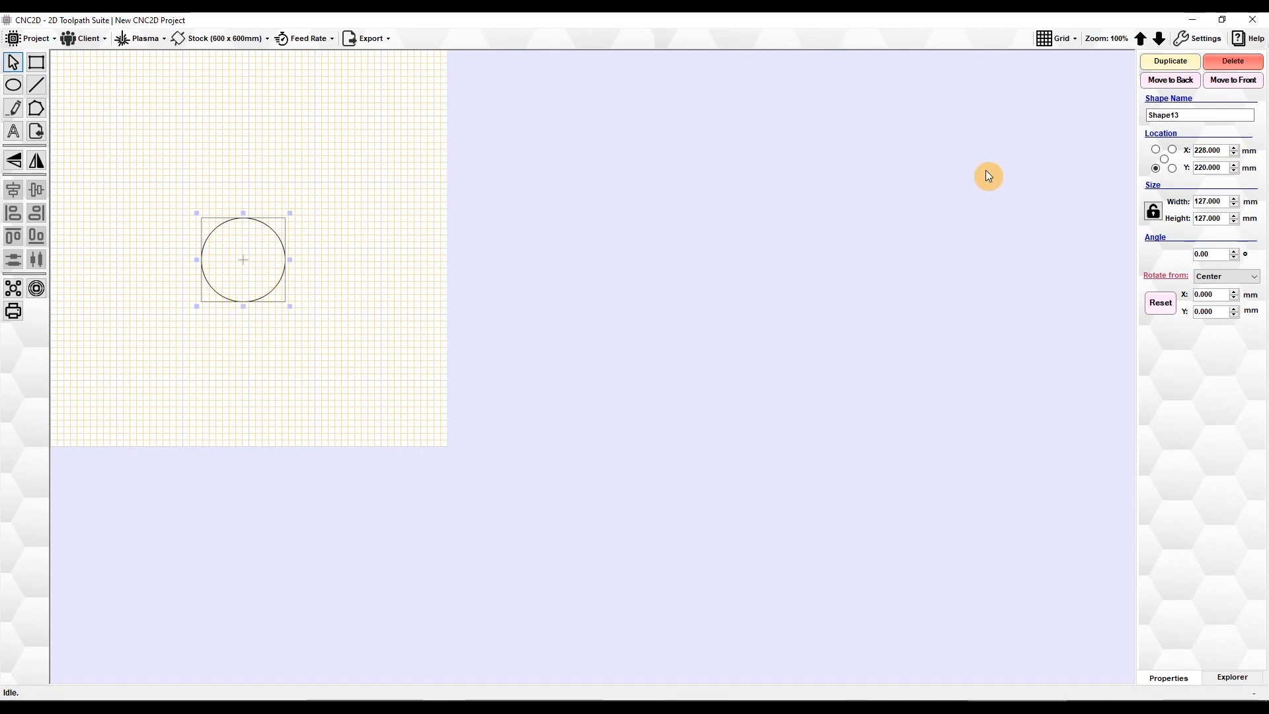
pyautogui.click(1156, 168)
pyautogui.doubleClick(1217, 201)
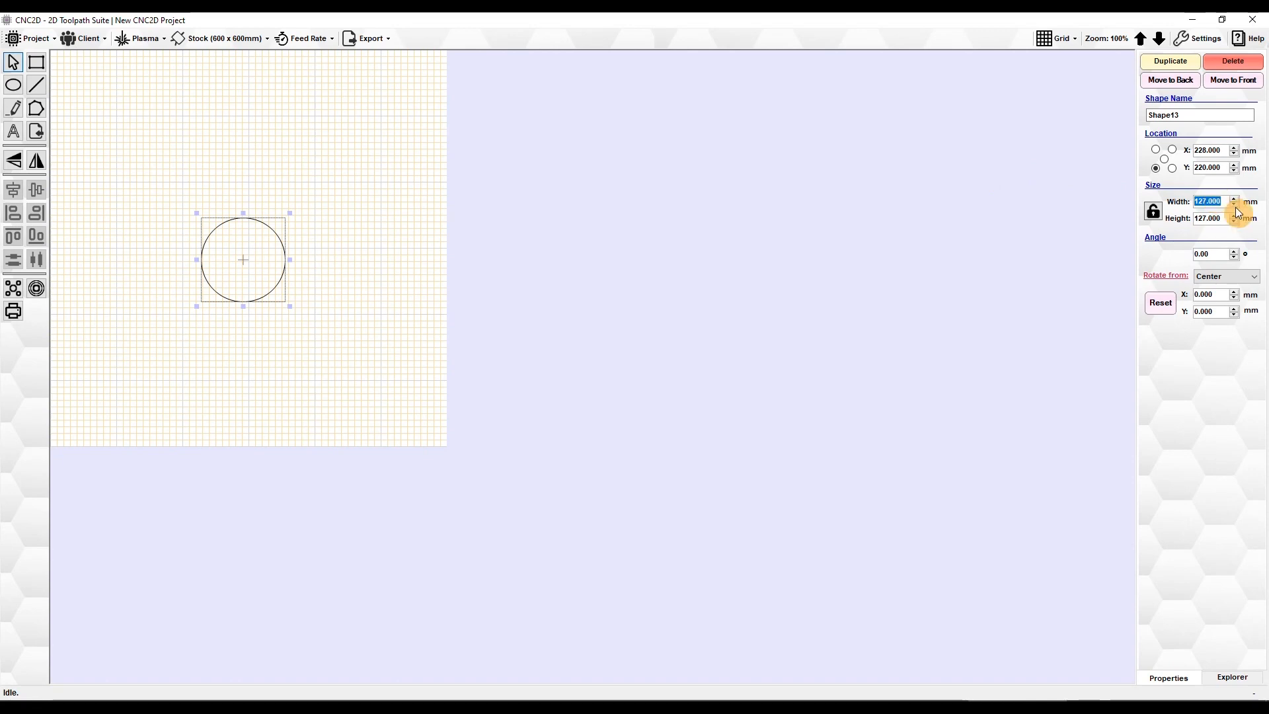
pyautogui.click(1209, 201)
pyautogui.doubleClick(1208, 201)
pyautogui.click(1157, 215)
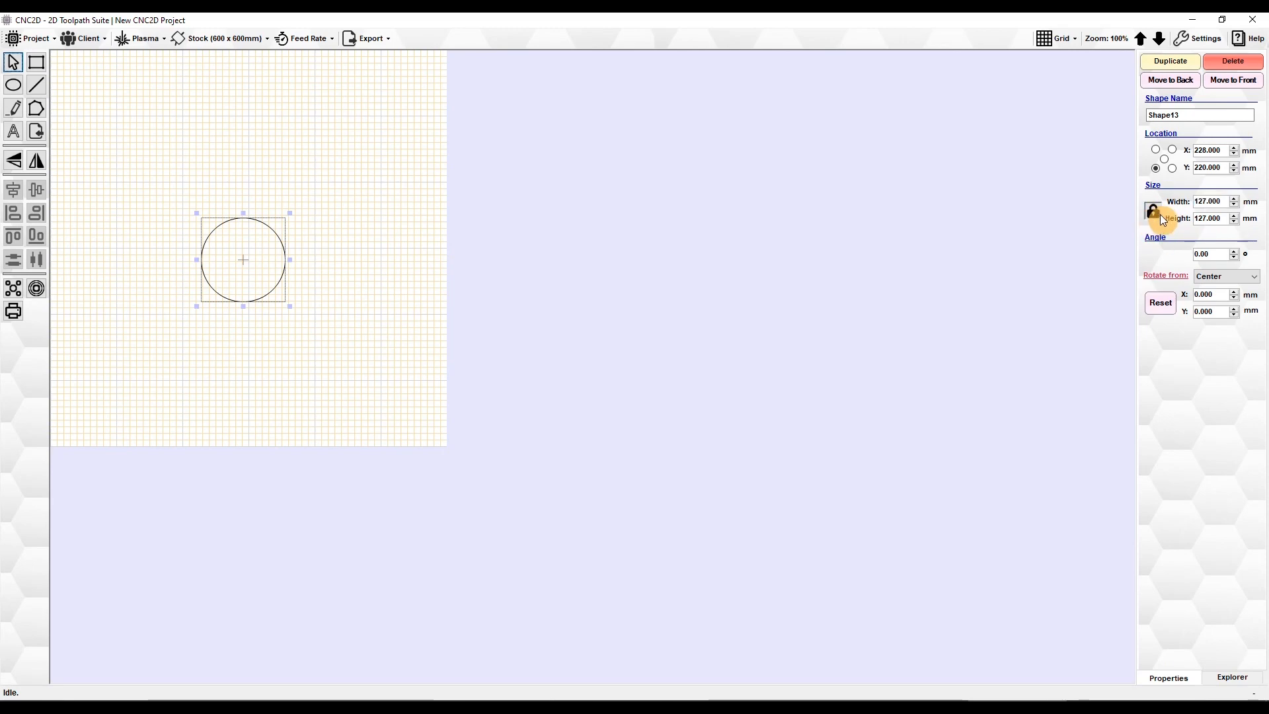
pyautogui.click(1154, 214)
# Set the circle's width and height to 100 mm each
pyautogui.moveTo(1224, 199); pyautogui.dragTo(1170, 198)
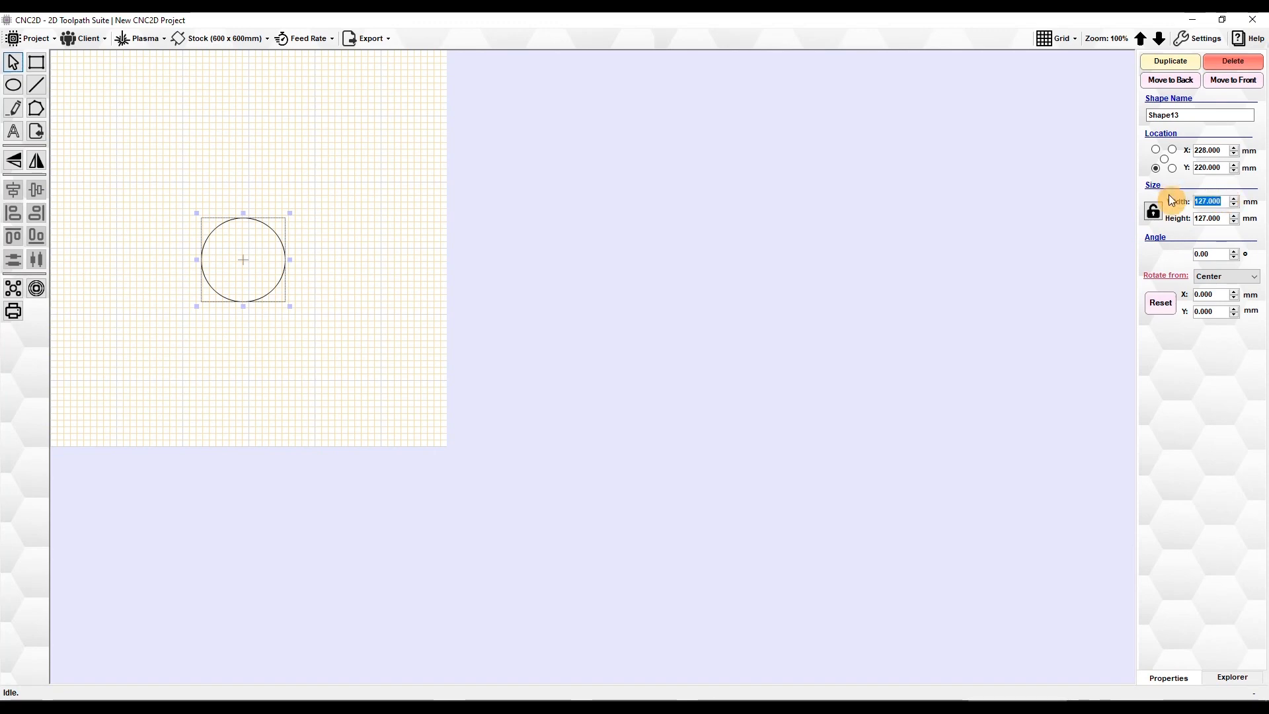
pyautogui.write('100')
pyautogui.press('Return')
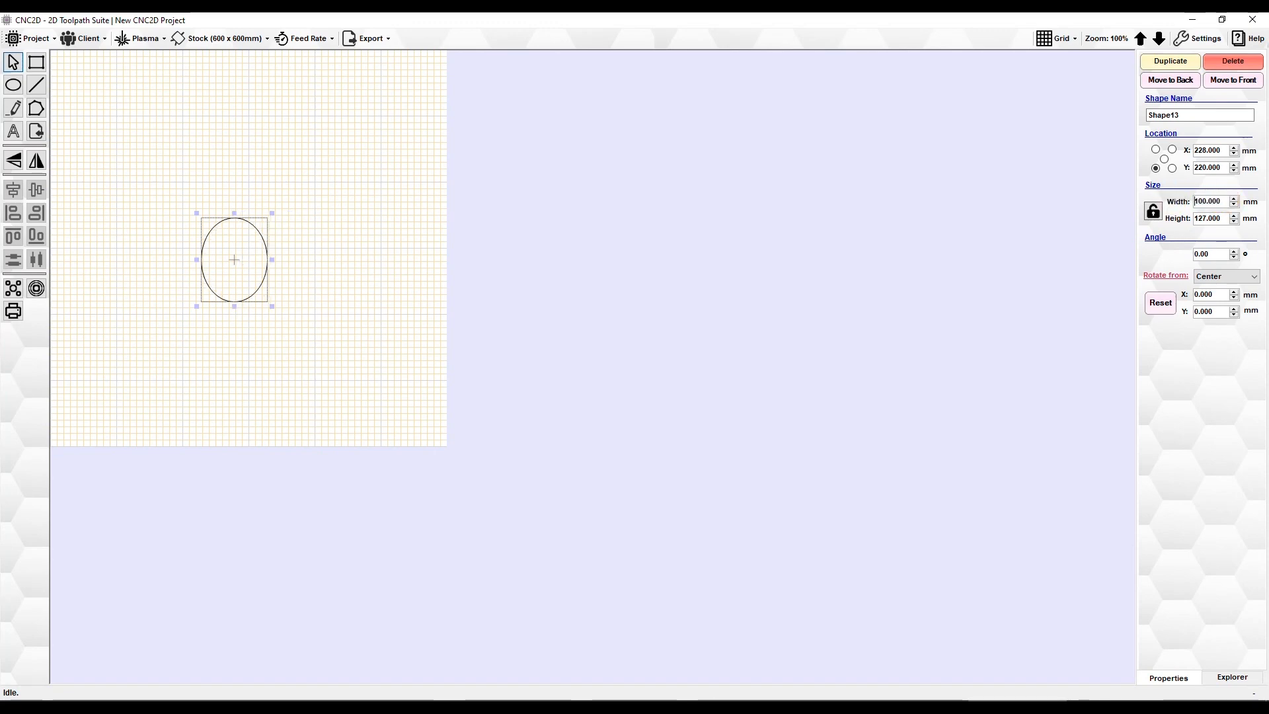
pyautogui.moveTo(1213, 218); pyautogui.dragTo(1198, 218)
pyautogui.write('100')
pyautogui.press('Return')
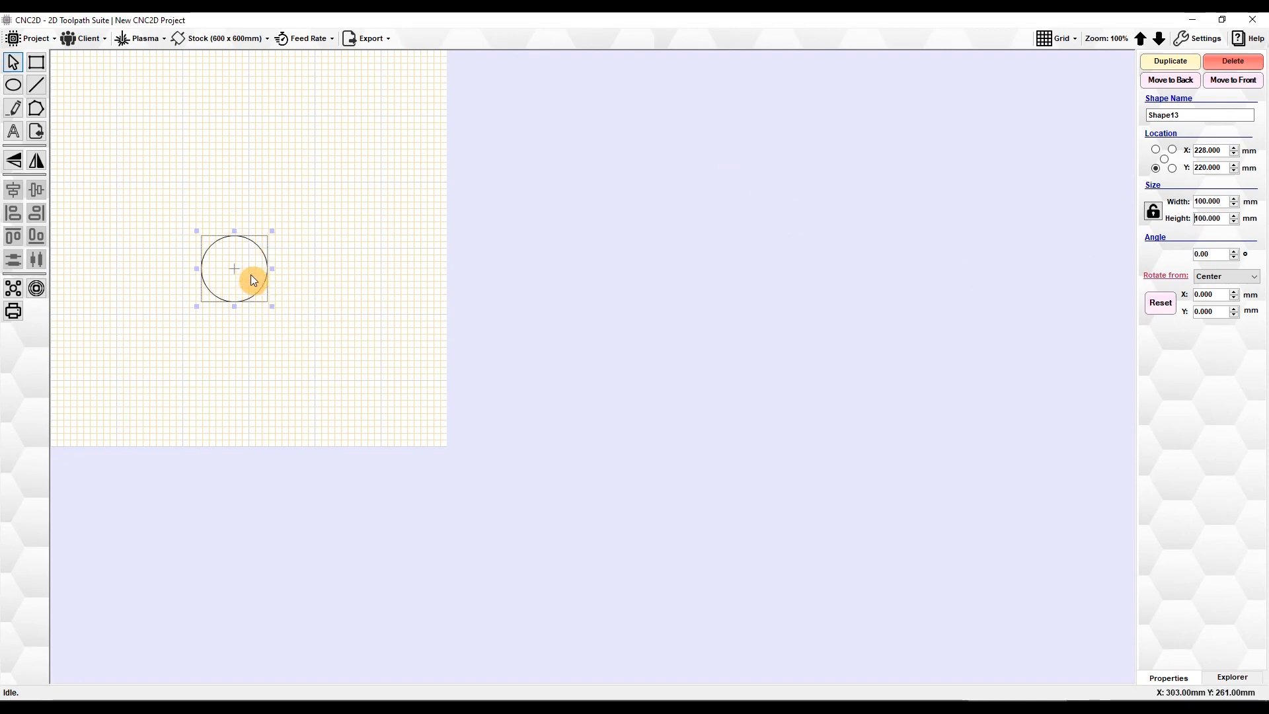
# Use the Shape Repeater to add 1 ellipse around the circle, spaced 50 mm apart
pyautogui.click(37, 293)
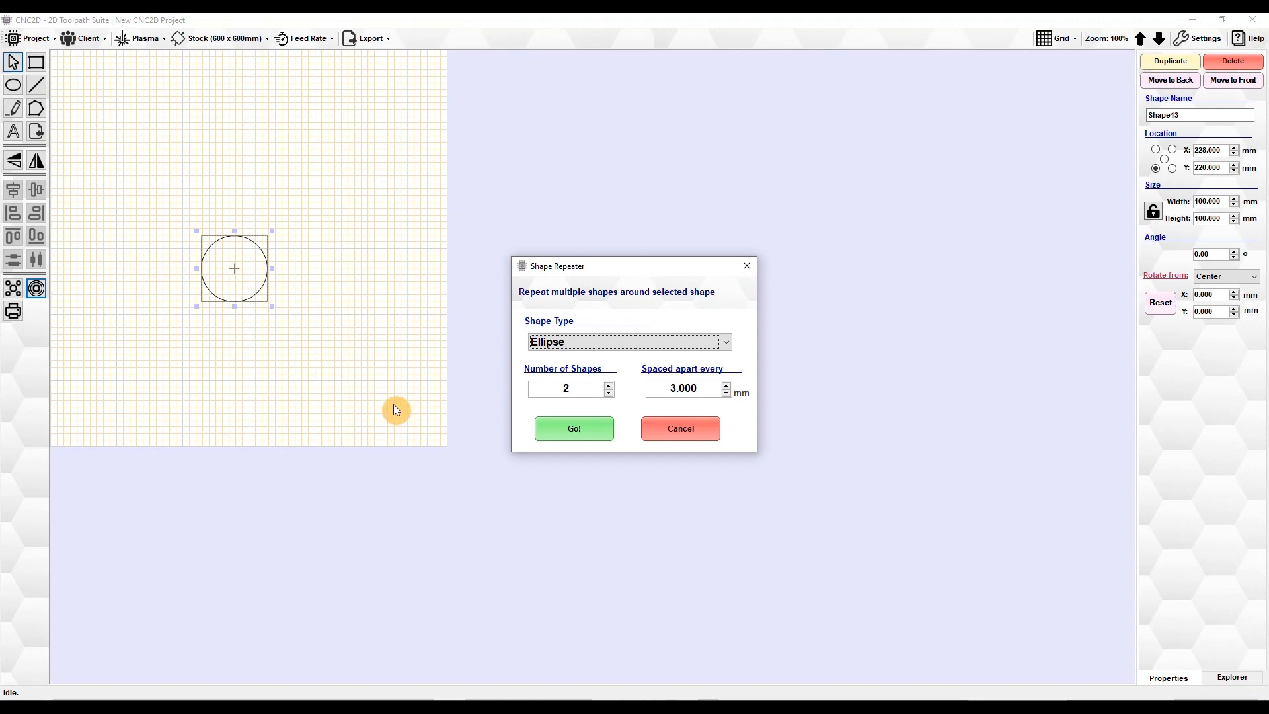
pyautogui.doubleClick(533, 389)
pyautogui.write('1')
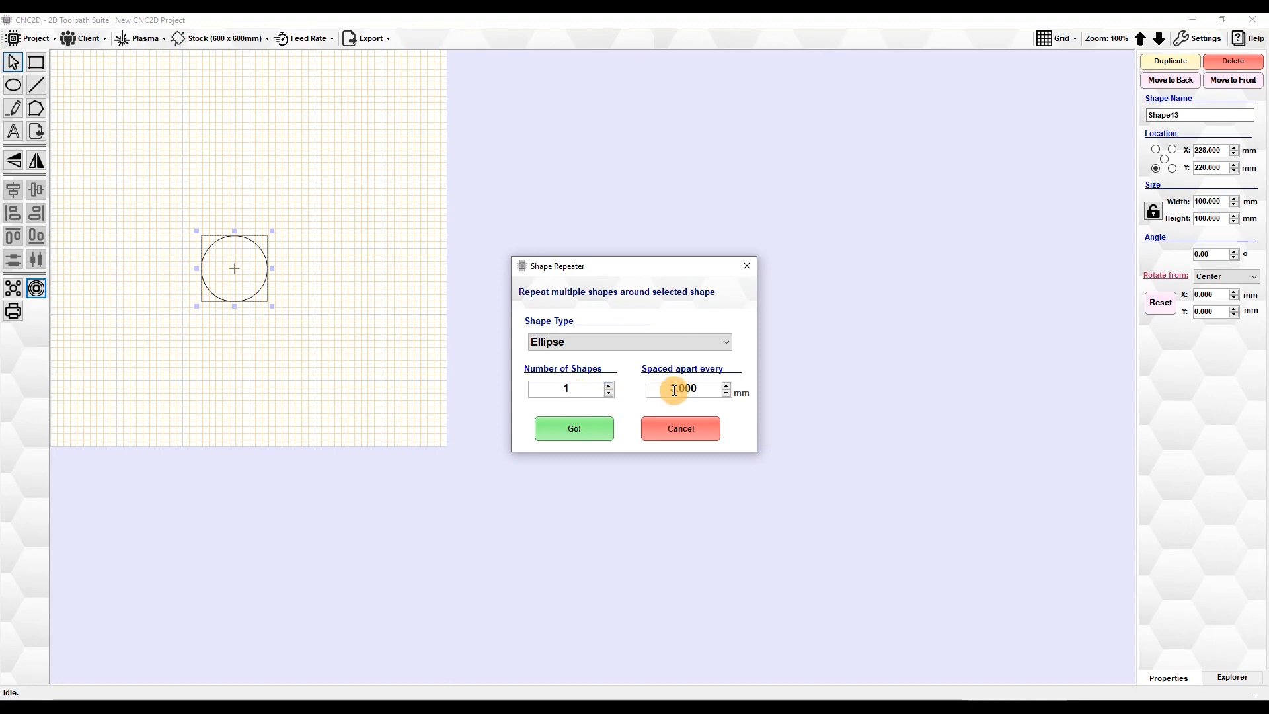
pyautogui.moveTo(701, 389); pyautogui.dragTo(656, 386)
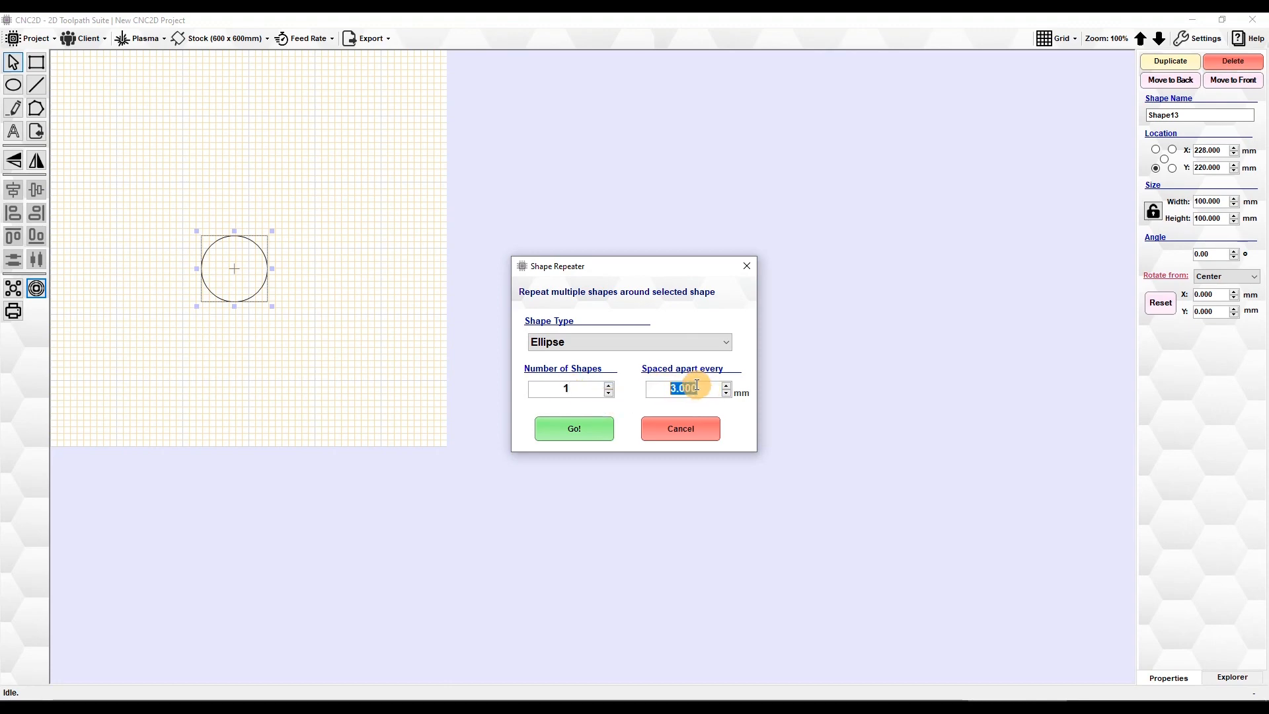
pyautogui.write('50')
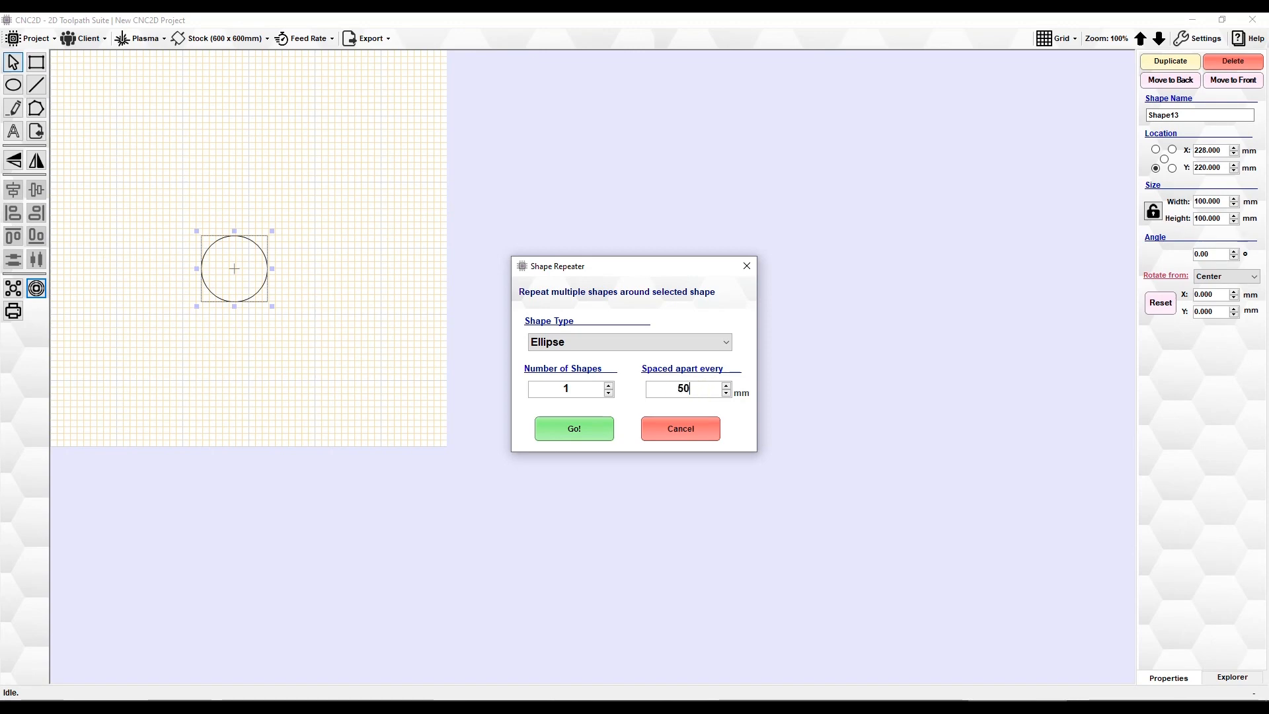
pyautogui.click(569, 430)
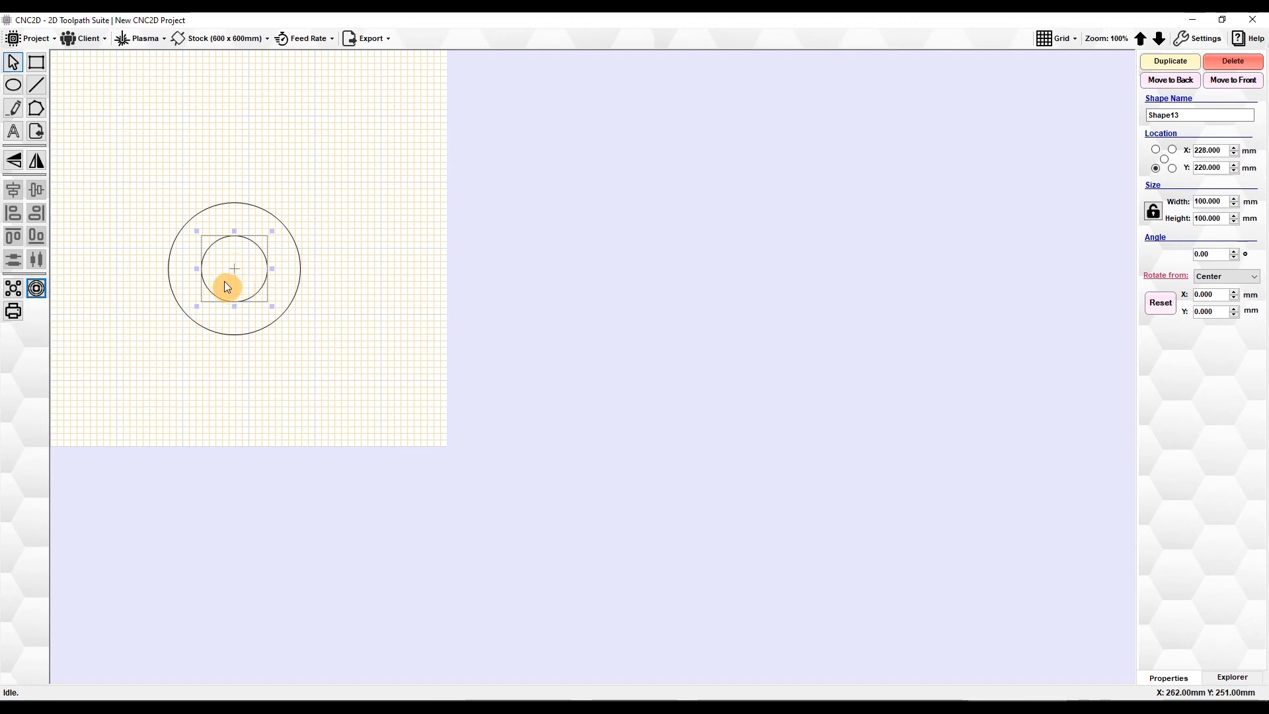
# Use Ring Shape to add 8 ellipses of 12.5 × 12.5 mm around the inner circle, 75 mm from its center
pyautogui.click(13, 293)
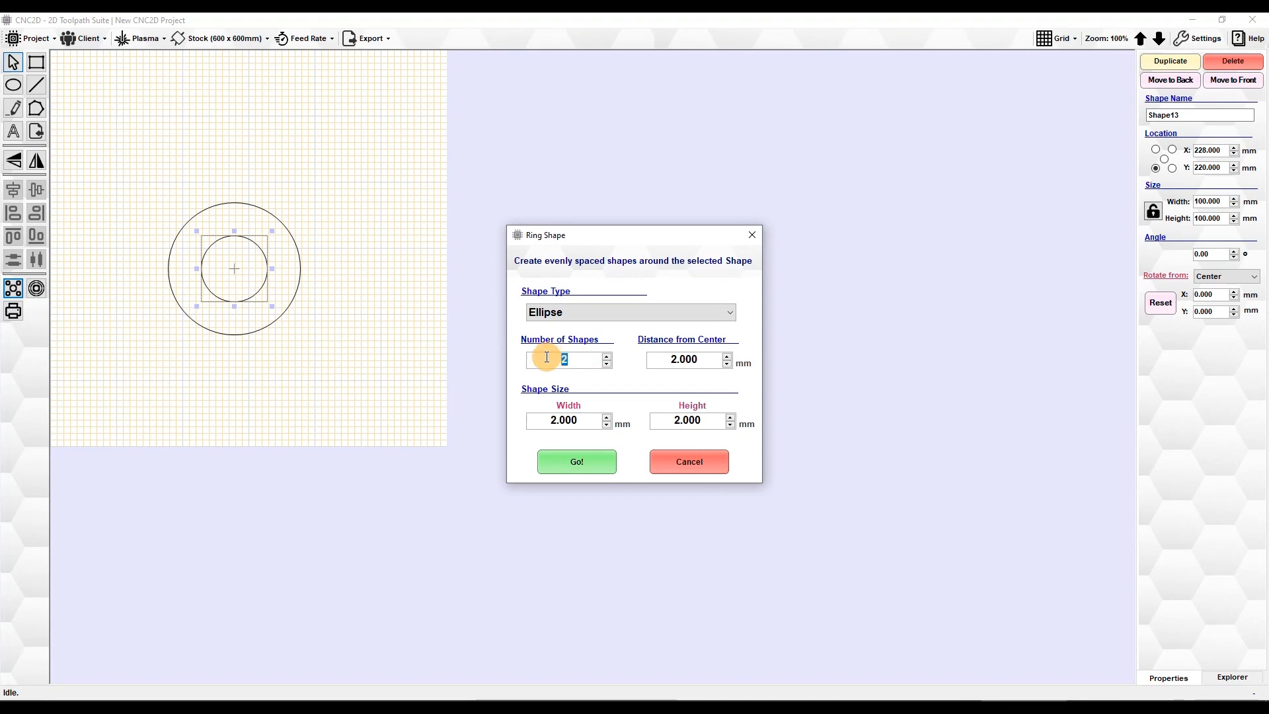
pyautogui.doubleClick(571, 363)
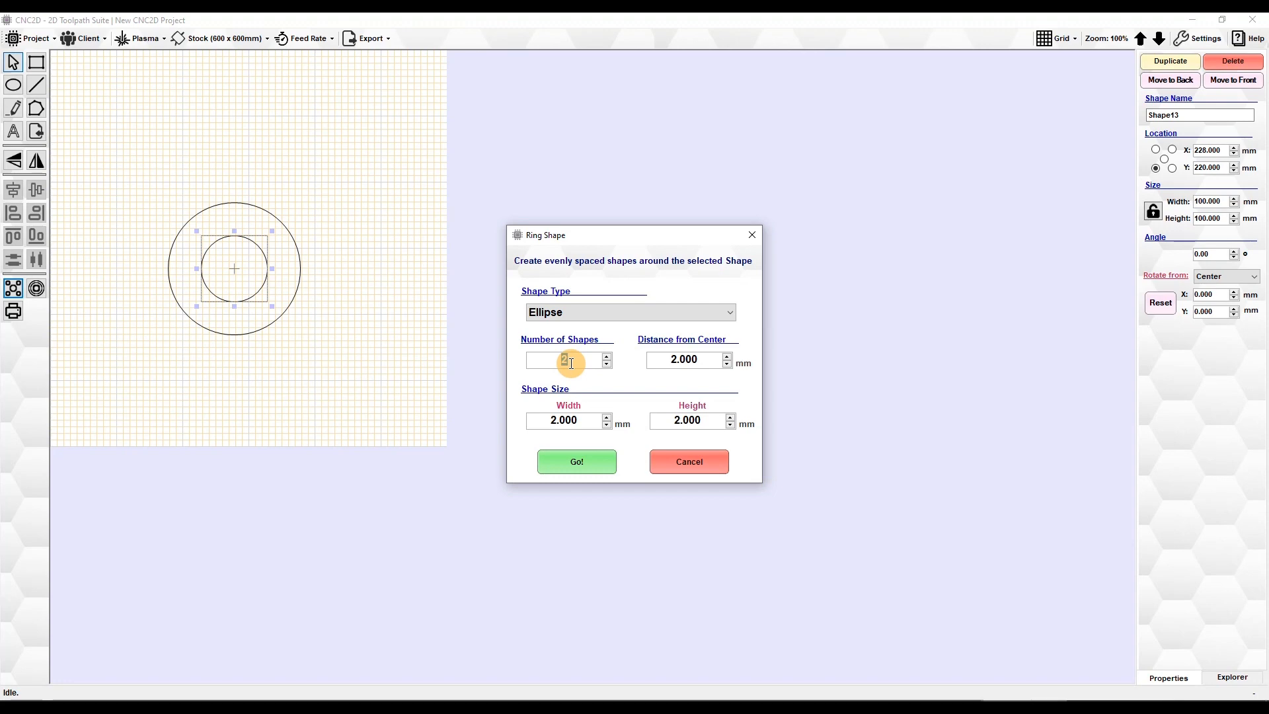
pyautogui.write('8')
pyautogui.moveTo(706, 362); pyautogui.dragTo(646, 361)
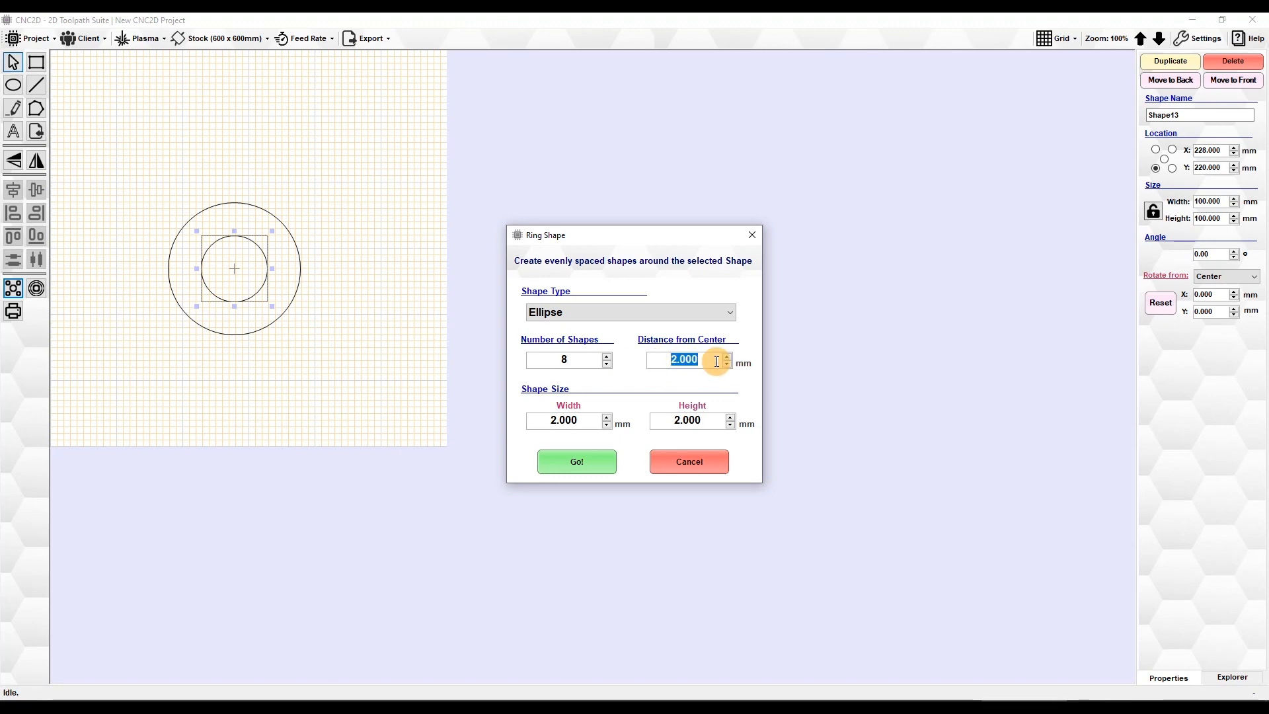
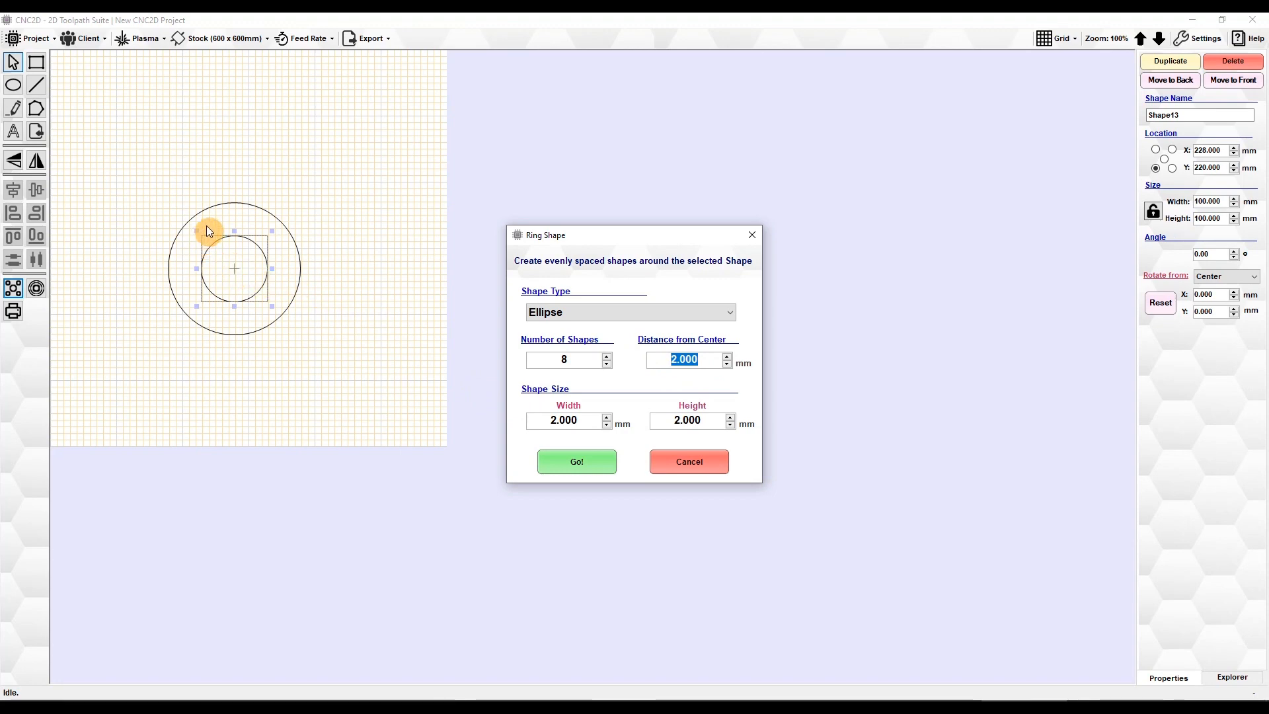
pyautogui.write('75')
pyautogui.doubleClick(702, 359)
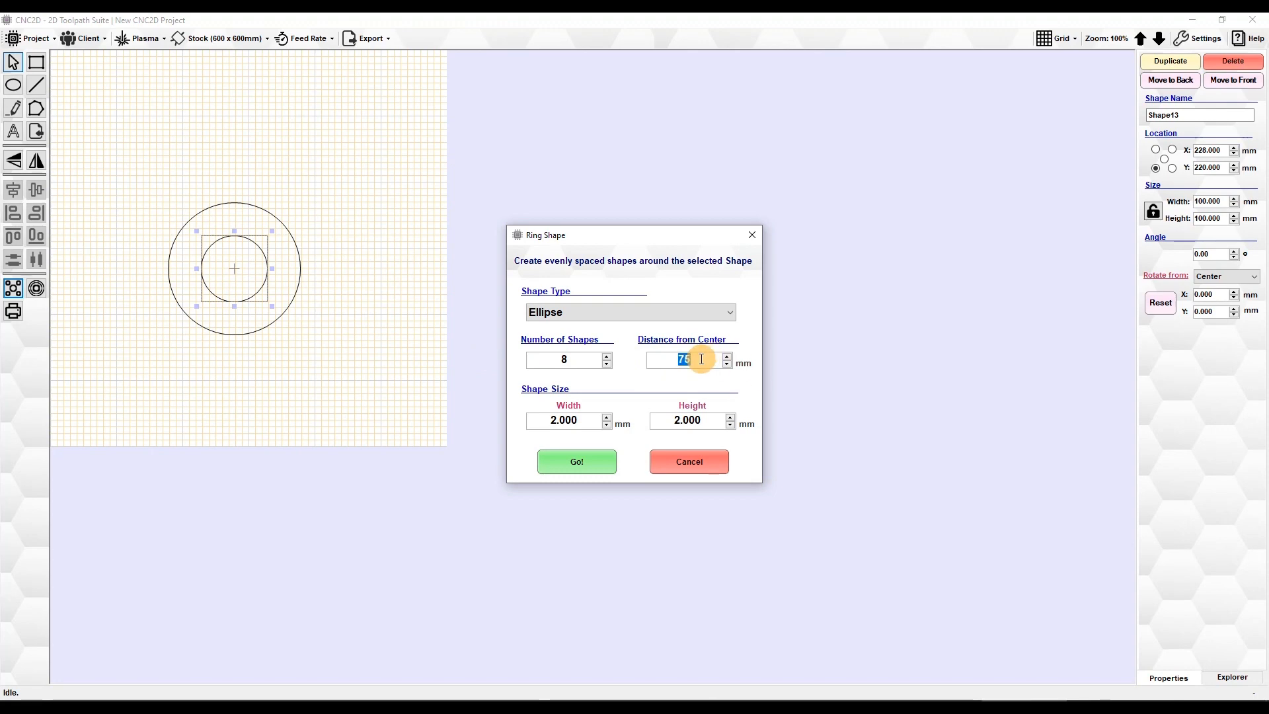
pyautogui.doubleClick(578, 422)
pyautogui.write('12.5')
pyautogui.click(690, 419)
pyautogui.write('12.5')
pyautogui.click(587, 463)
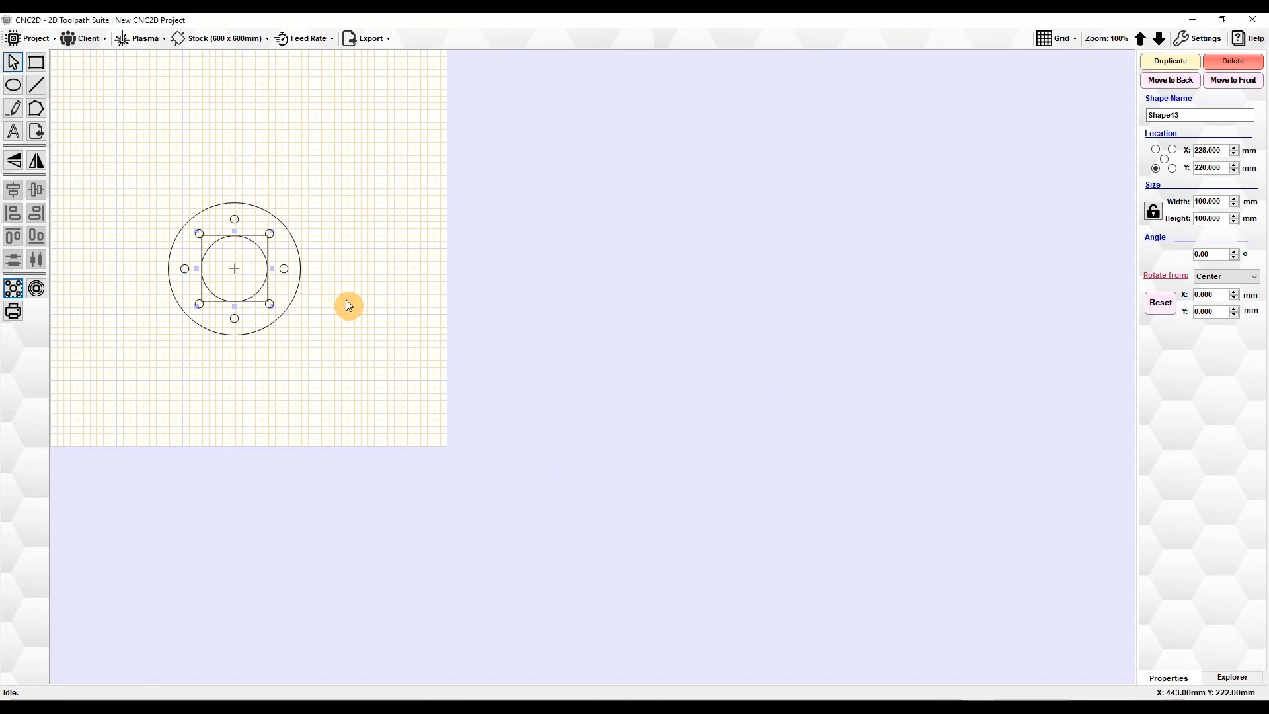
pyautogui.click(362, 299)
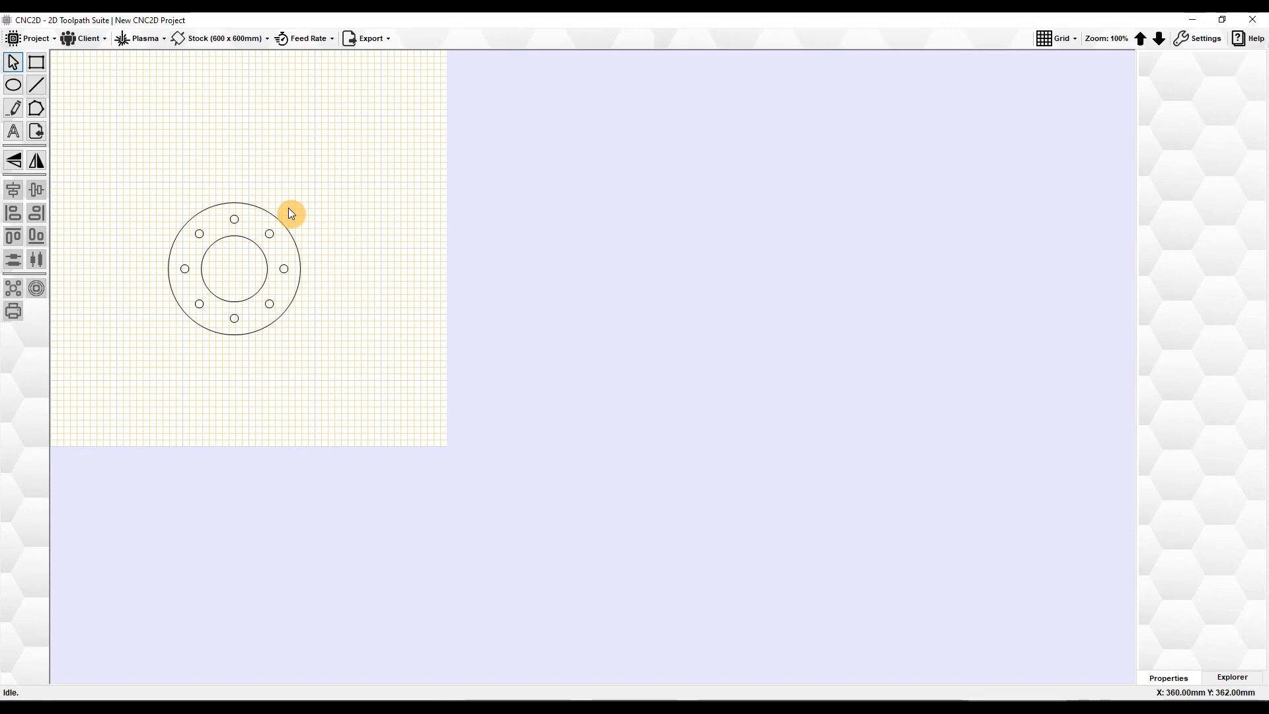
# Duplicate the whole flange and place the copy directly to the right of the original
pyautogui.moveTo(140, 177); pyautogui.dragTo(318, 356)
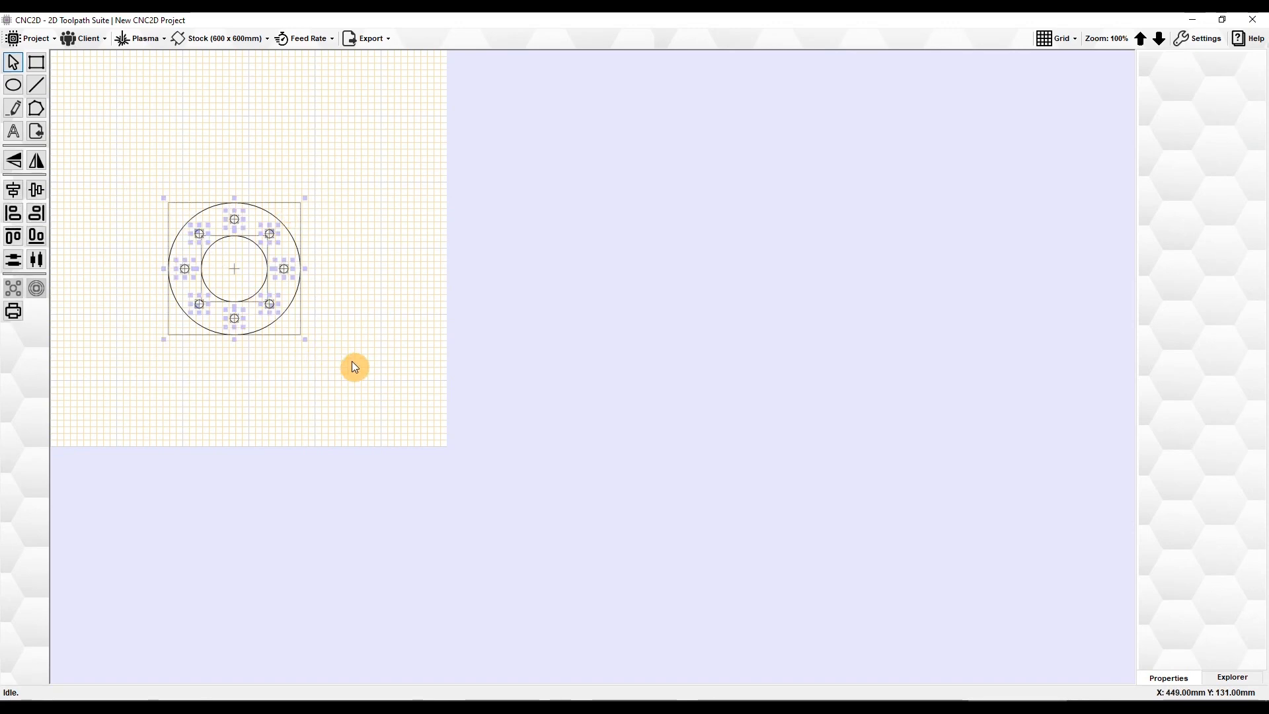
pyautogui.hotkey('ctrl', 'd')
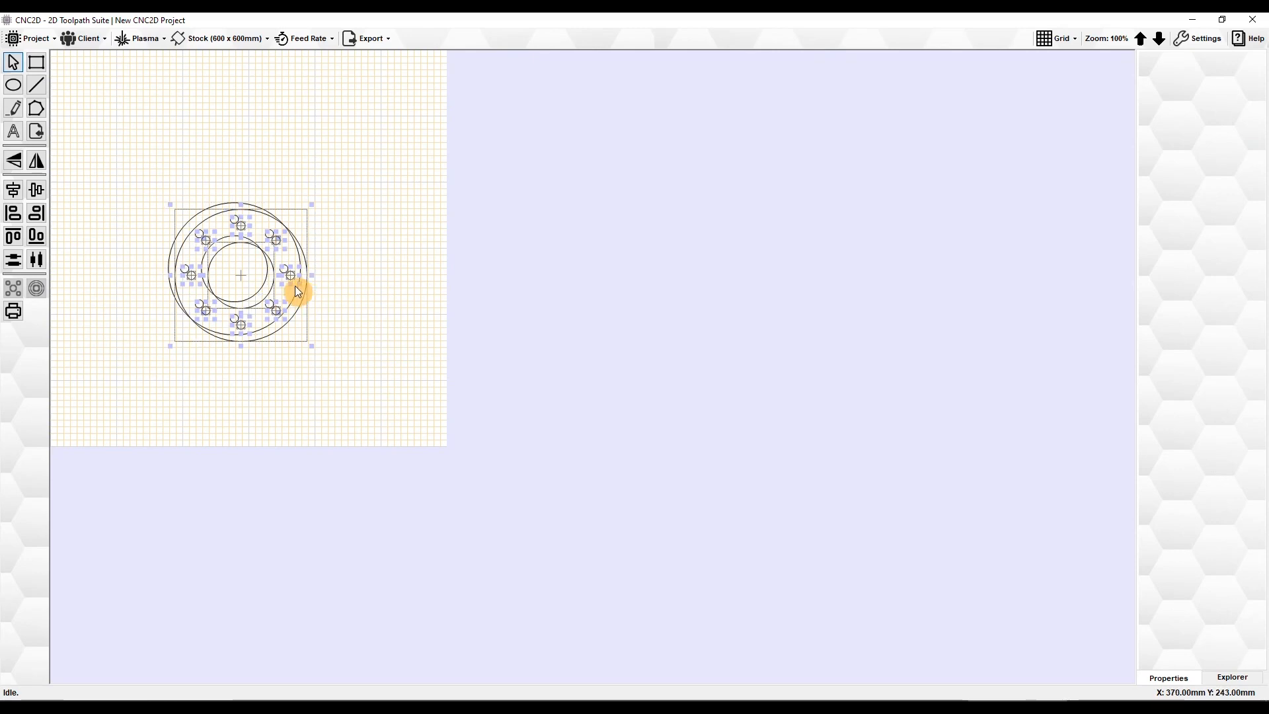
pyautogui.moveTo(281, 286); pyautogui.dragTo(417, 279)
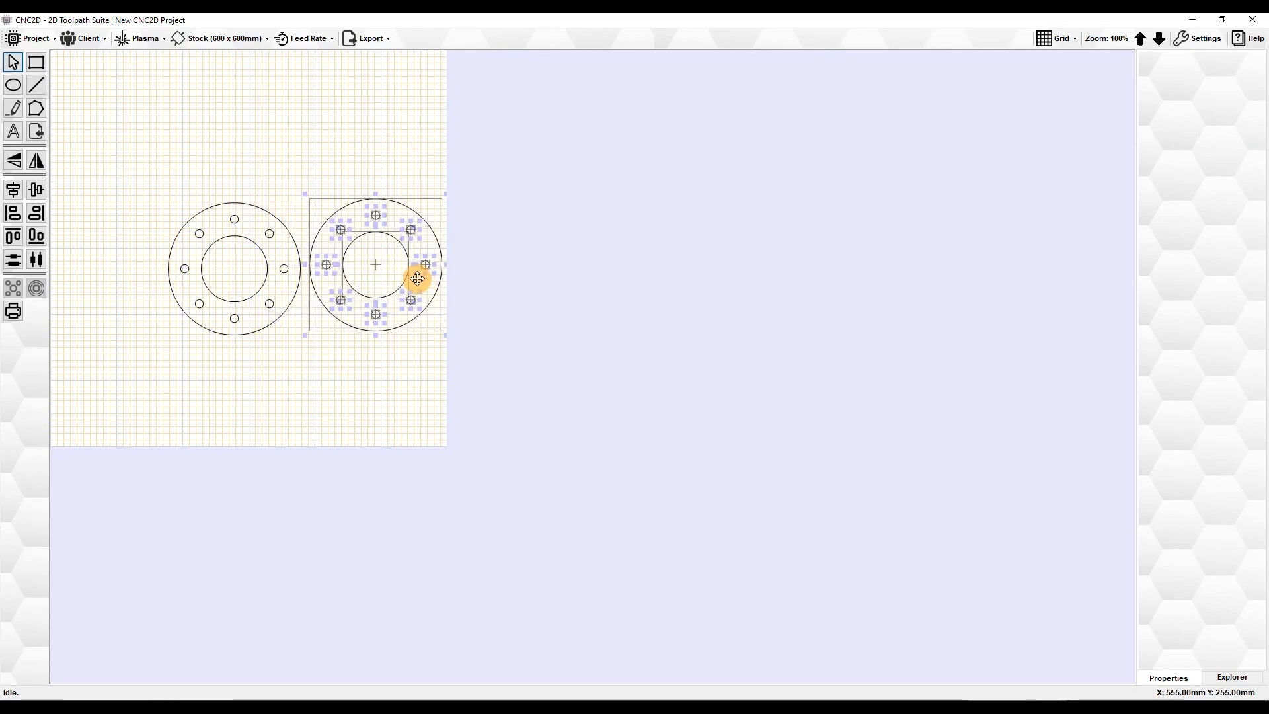
# Select both flanges and move them together toward the stock's upper left
pyautogui.click(156, 161)
pyautogui.moveTo(131, 144); pyautogui.dragTo(455, 364)
pyautogui.moveTo(387, 279); pyautogui.dragTo(320, 260)
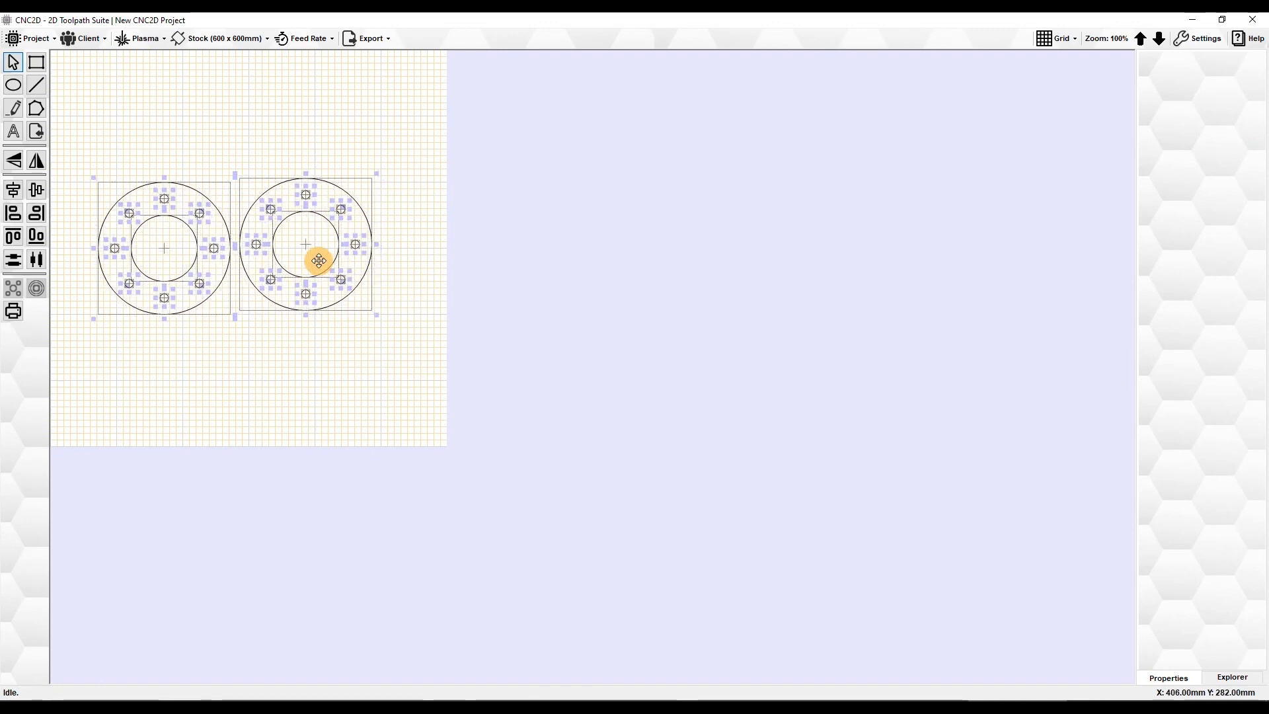
# Select all shapes of both flanges and delete them
pyautogui.click(263, 357)
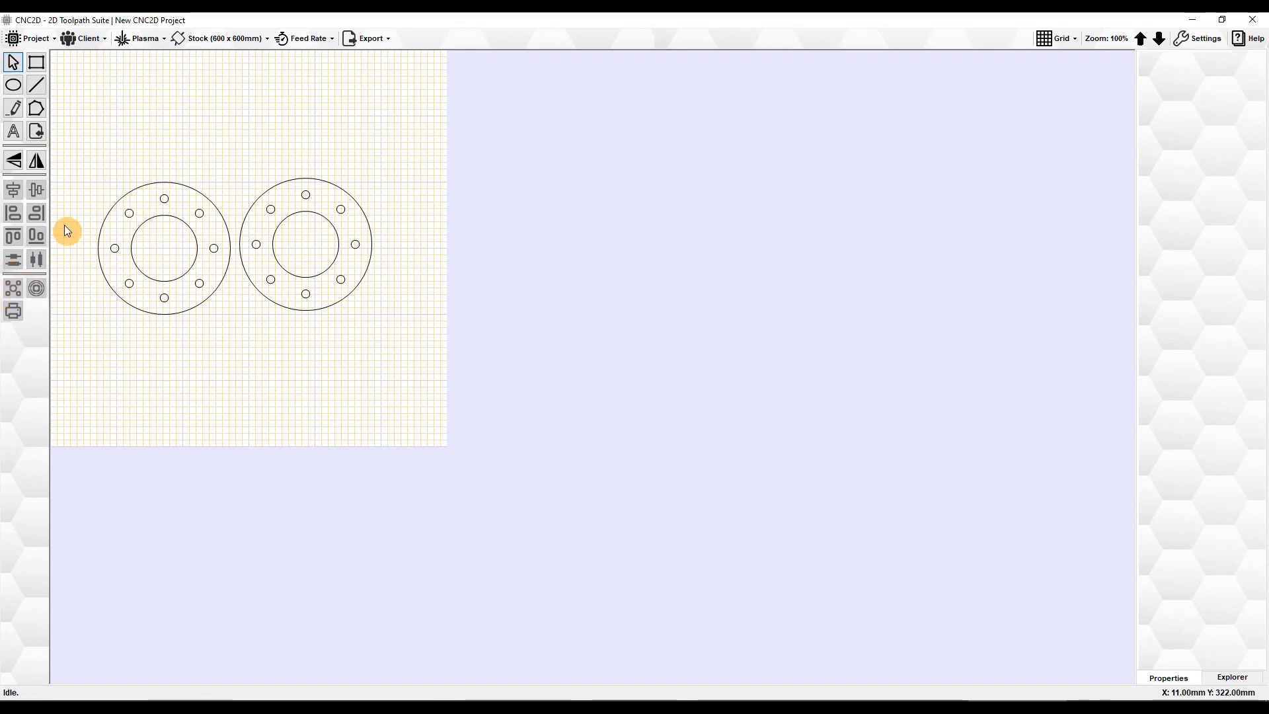
pyautogui.moveTo(97, 155); pyautogui.dragTo(395, 339)
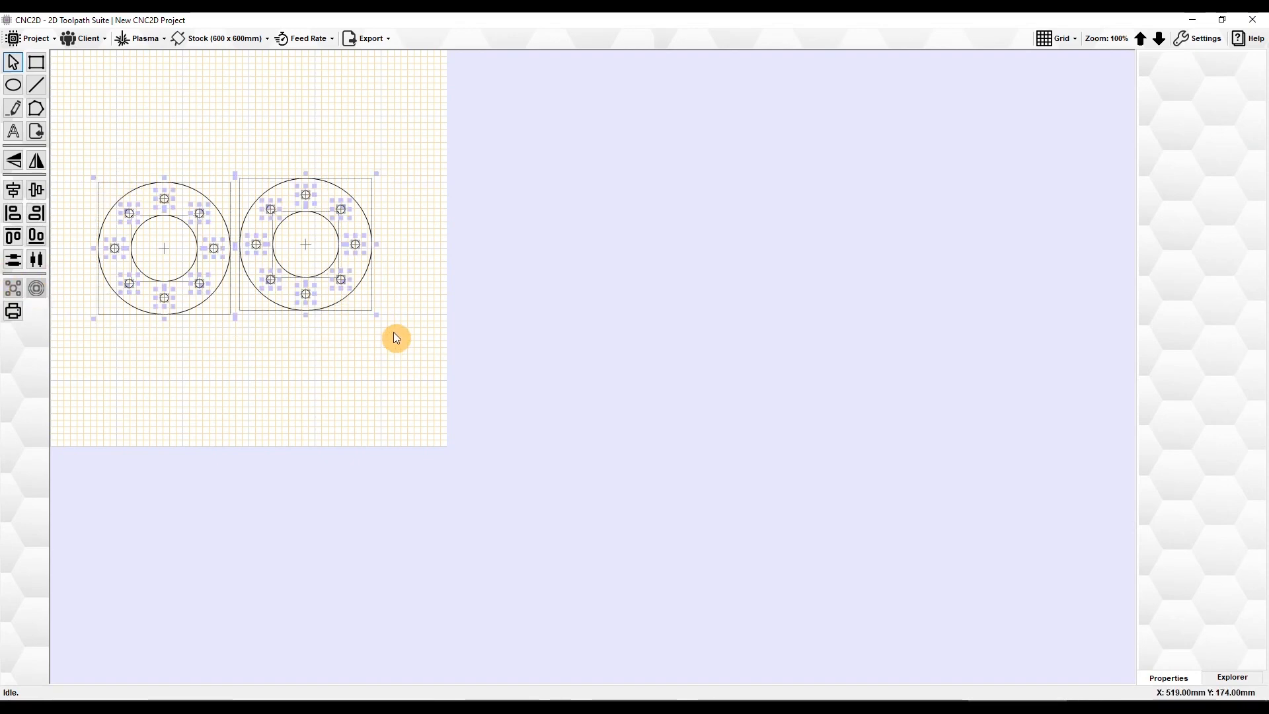
pyautogui.press('Delete')
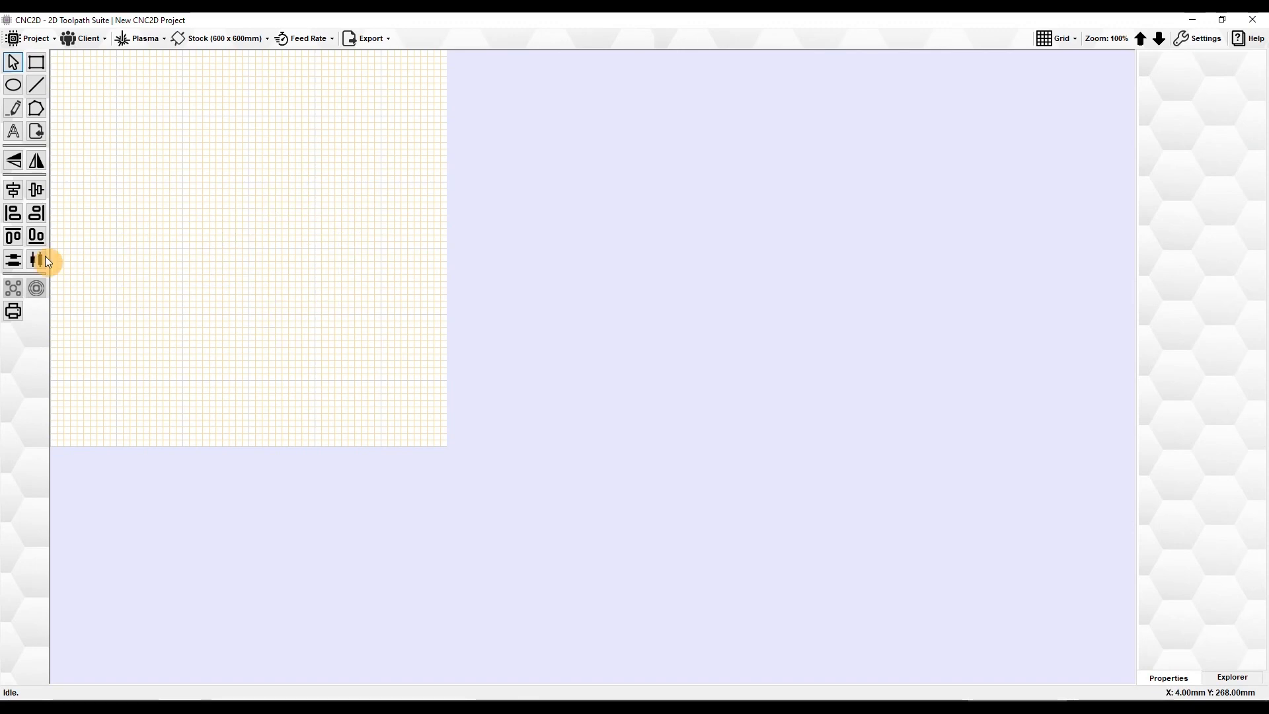
# Draw an ellipse about 74 × 52 mm in the stock's lower-left area and open the Shape Copier for it
pyautogui.click(8, 86)
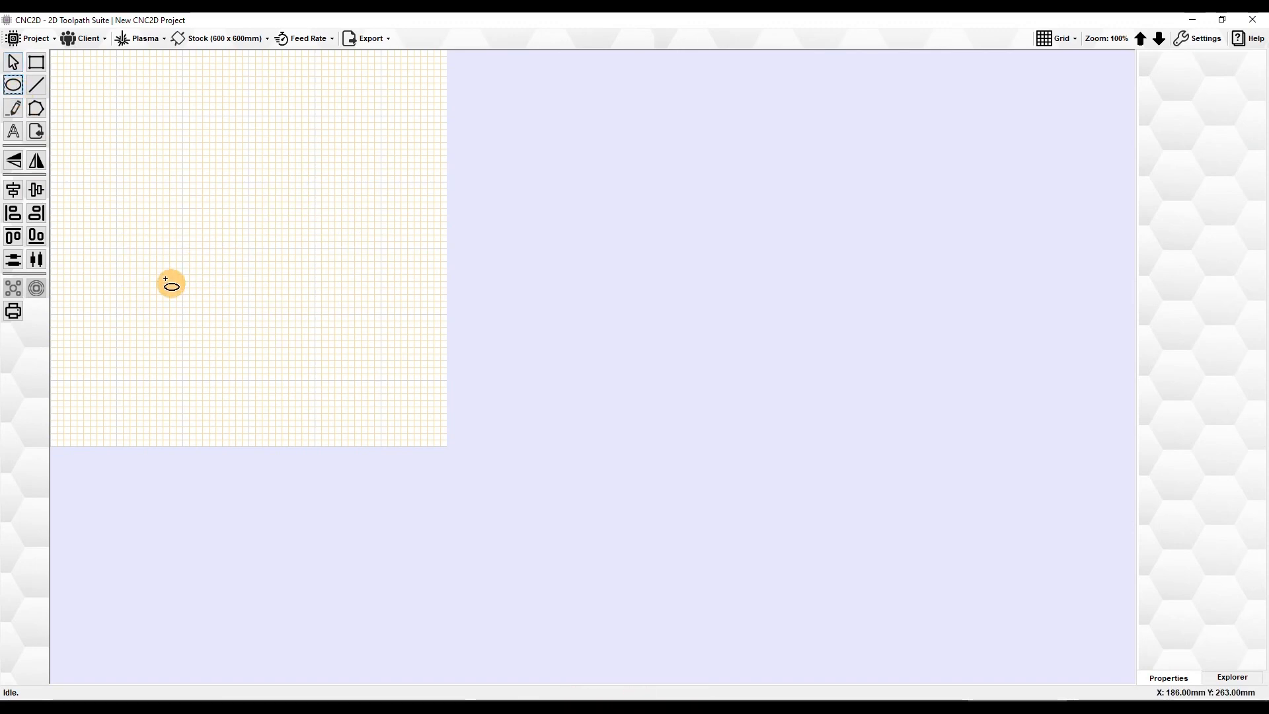
pyautogui.moveTo(130, 331)
pyautogui.mouseDown()
pyautogui.moveTo(184, 376)
pyautogui.moveTo(179, 364)
pyautogui.mouseUp()
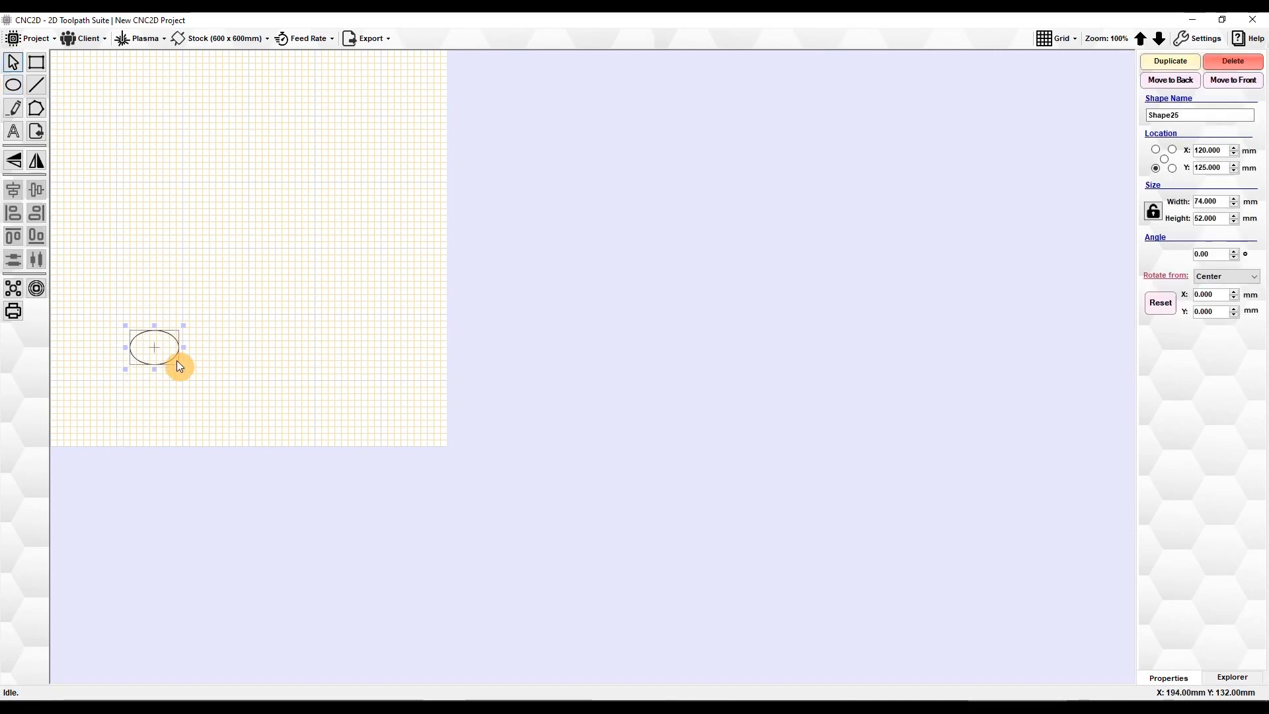
pyautogui.click(14, 313)
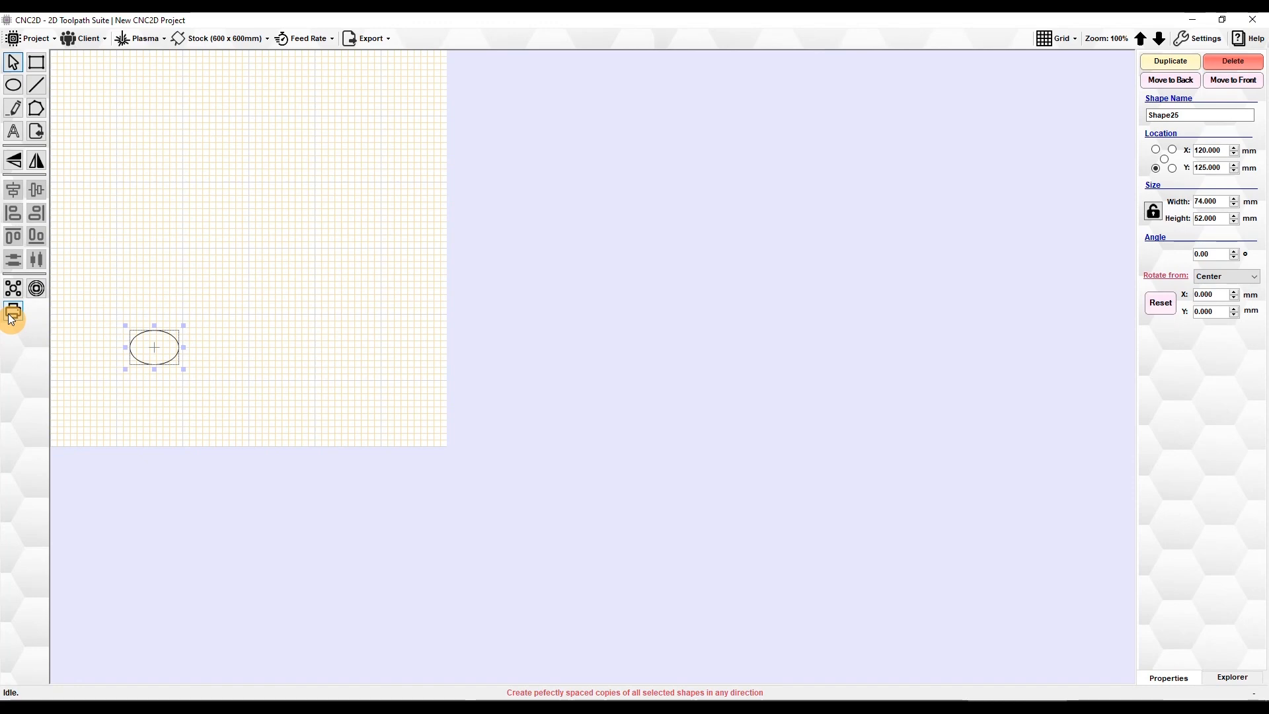
pyautogui.click(13, 312)
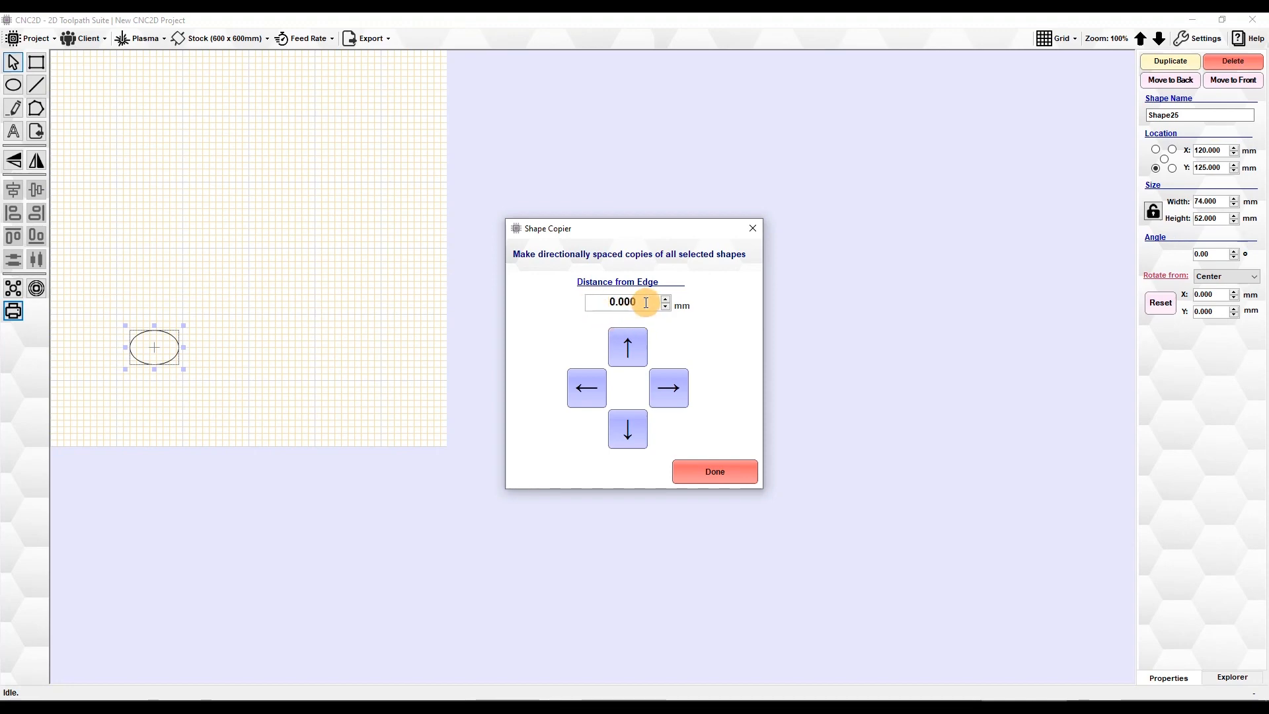
# Build a two-column, four-row ellipse grid at 0 mm edge distance by copying three times up, once left and three times down
pyautogui.moveTo(589, 302); pyautogui.dragTo(628, 324)
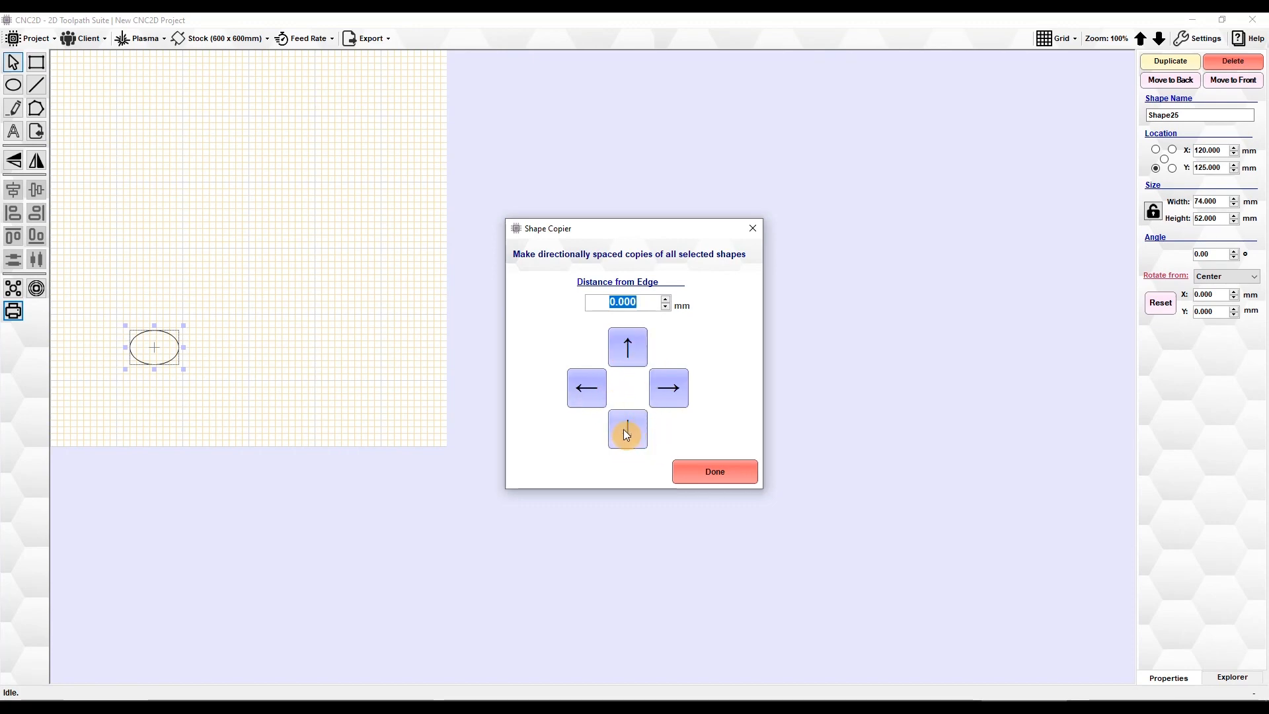
pyautogui.click(626, 348)
pyautogui.click(626, 350)
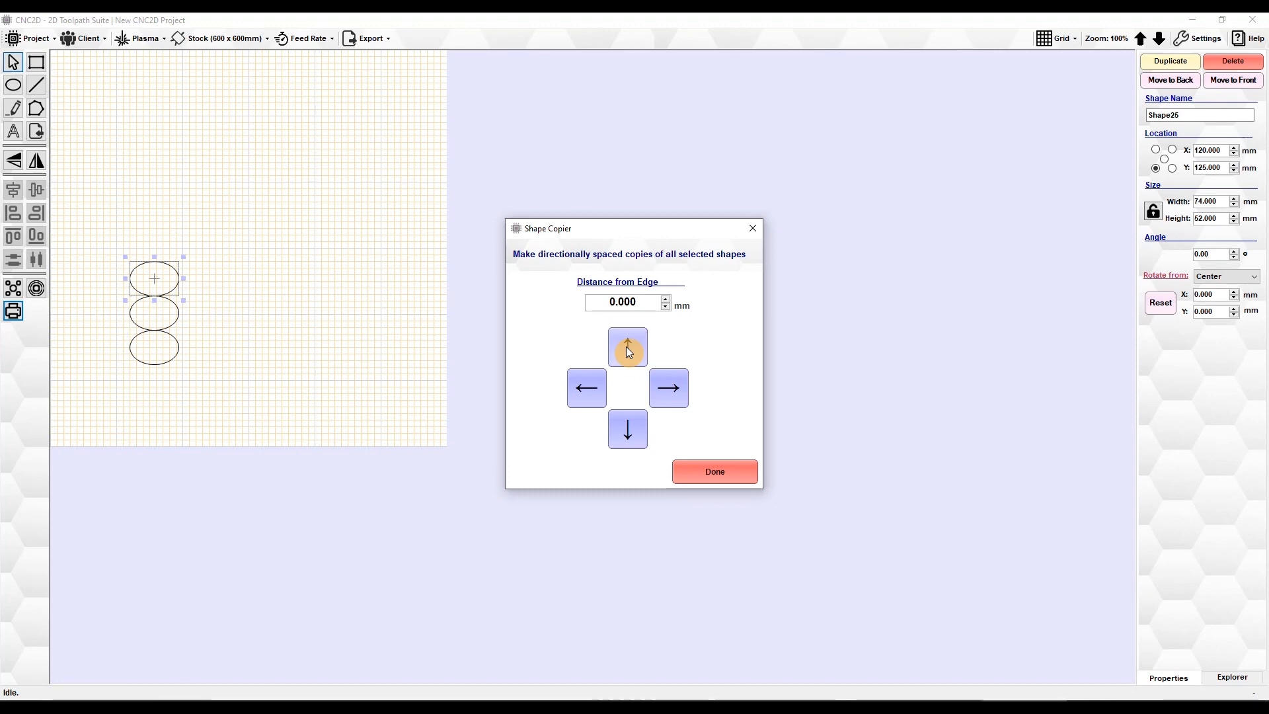
pyautogui.click(626, 346)
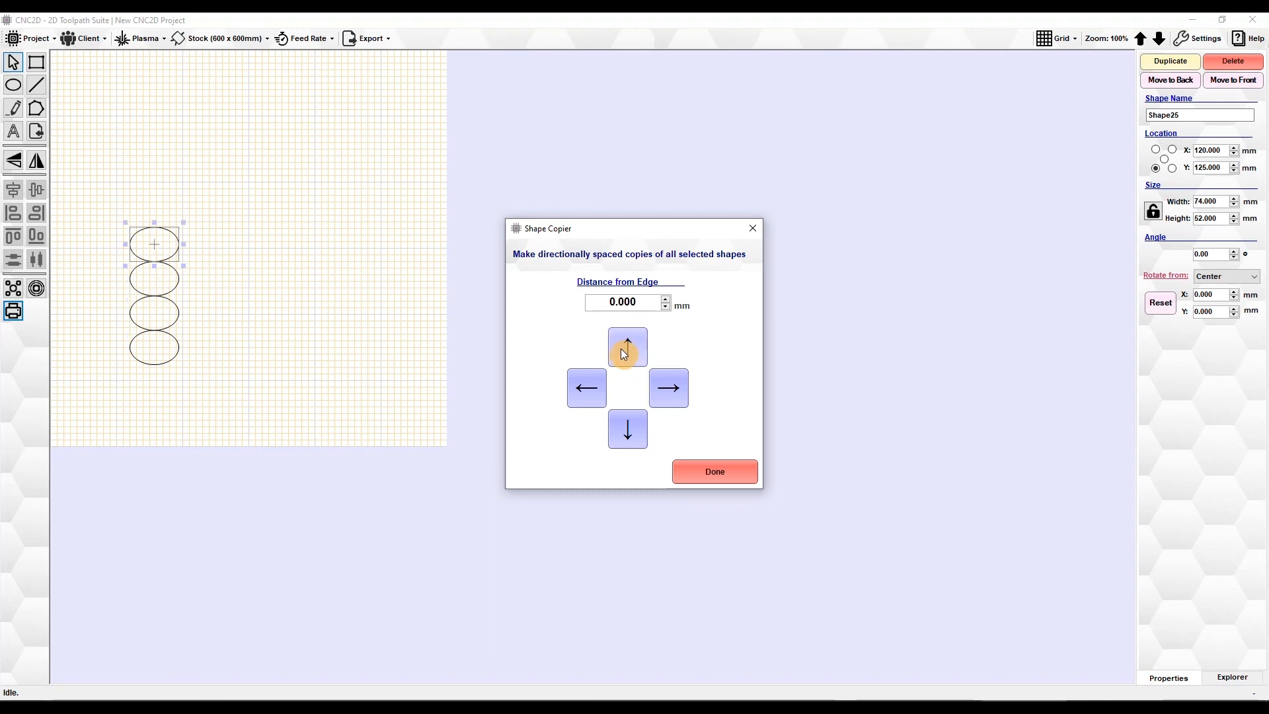
pyautogui.click(584, 392)
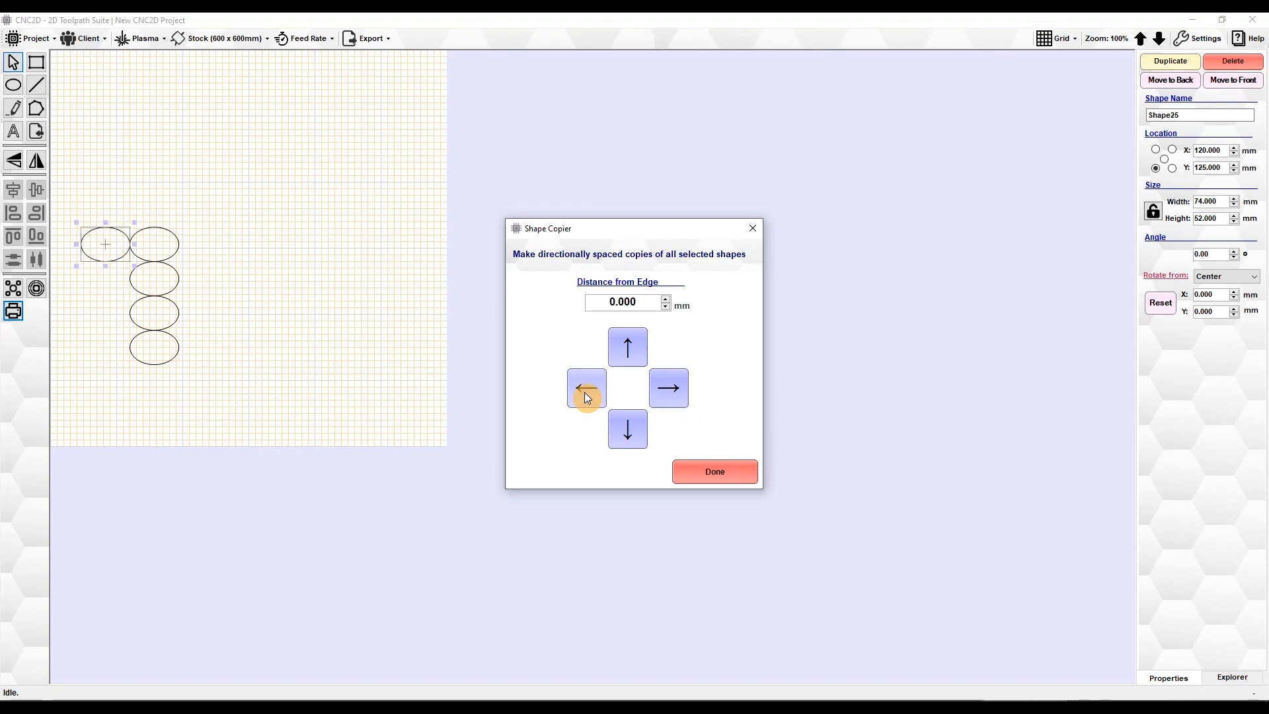
pyautogui.click(626, 434)
pyautogui.click(627, 433)
pyautogui.click(626, 434)
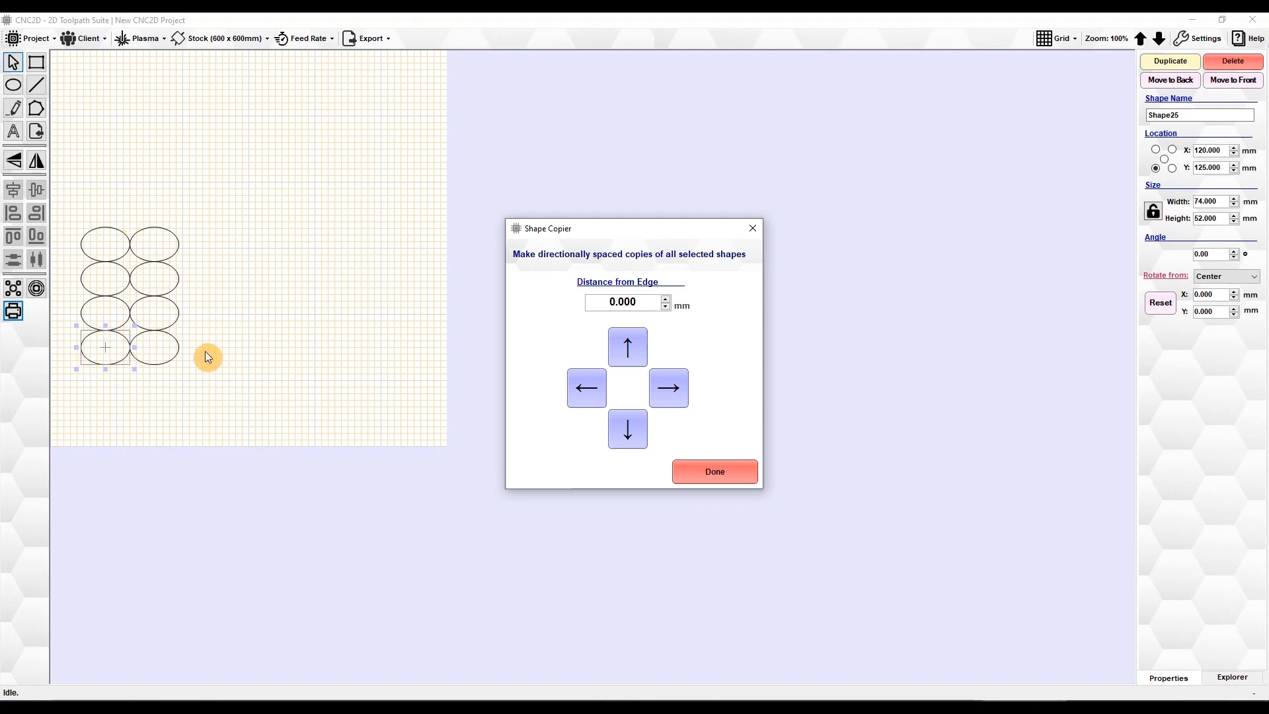
# Copy the second column of ellipses five times to the right at 0 mm edge distance, completing a seven-column grid
pyautogui.click(724, 477)
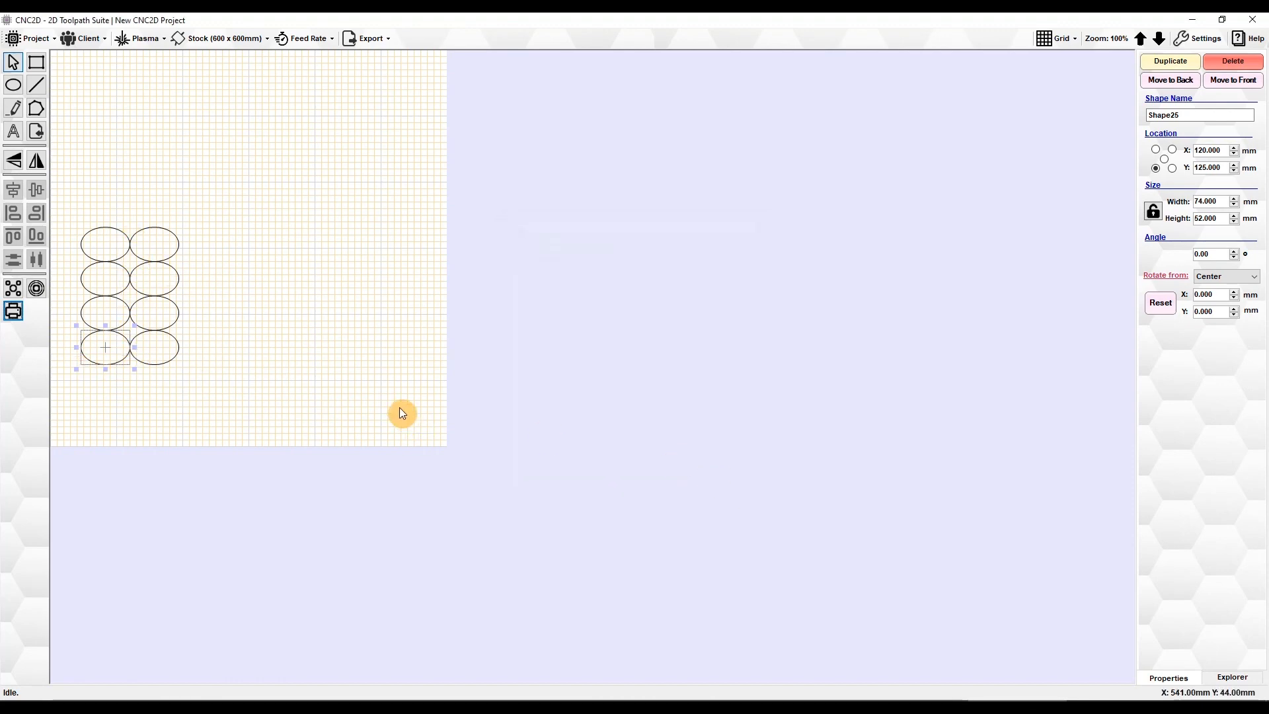
pyautogui.moveTo(202, 209); pyautogui.dragTo(143, 387)
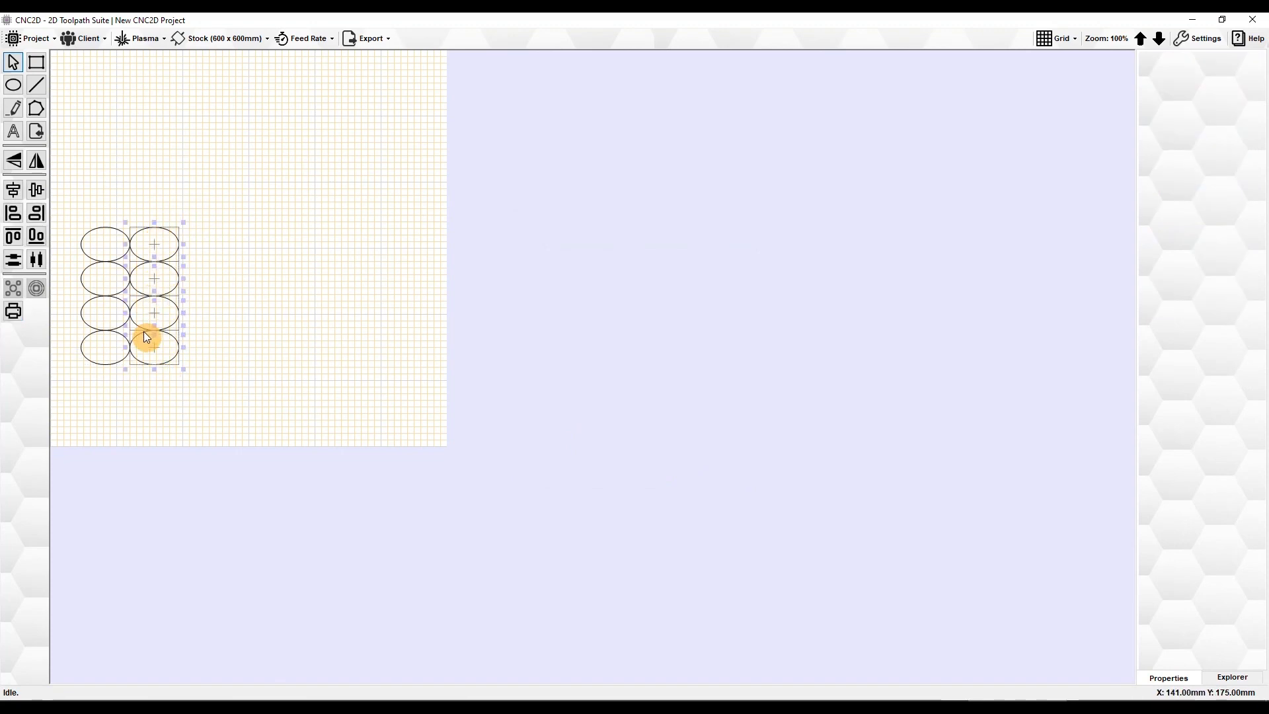
pyautogui.click(13, 311)
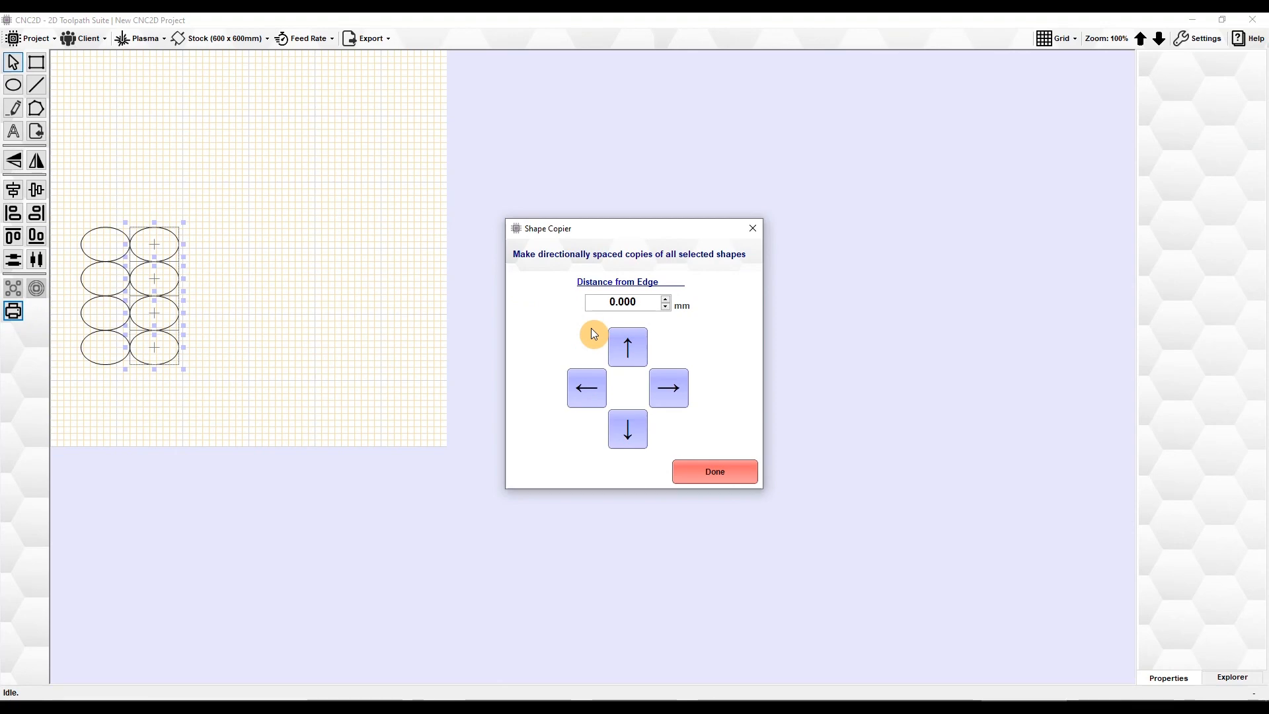
pyautogui.click(679, 390)
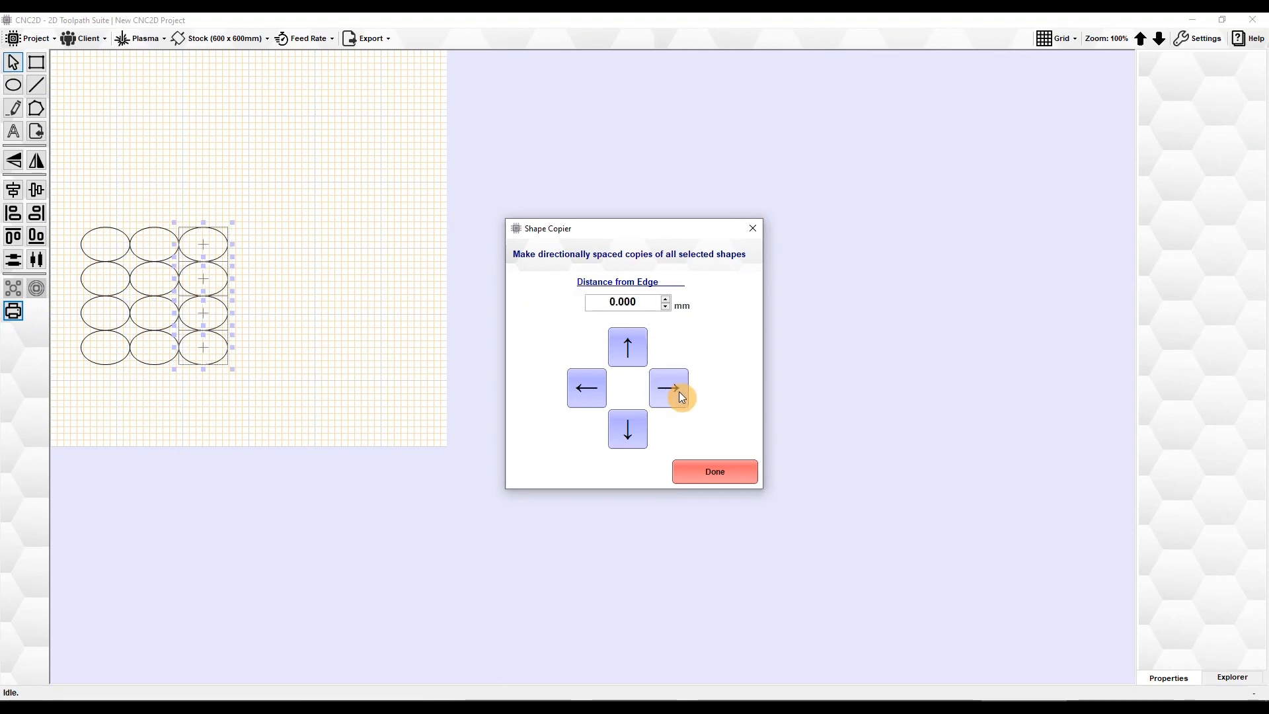
pyautogui.click(676, 393)
pyautogui.click(674, 397)
pyautogui.click(675, 397)
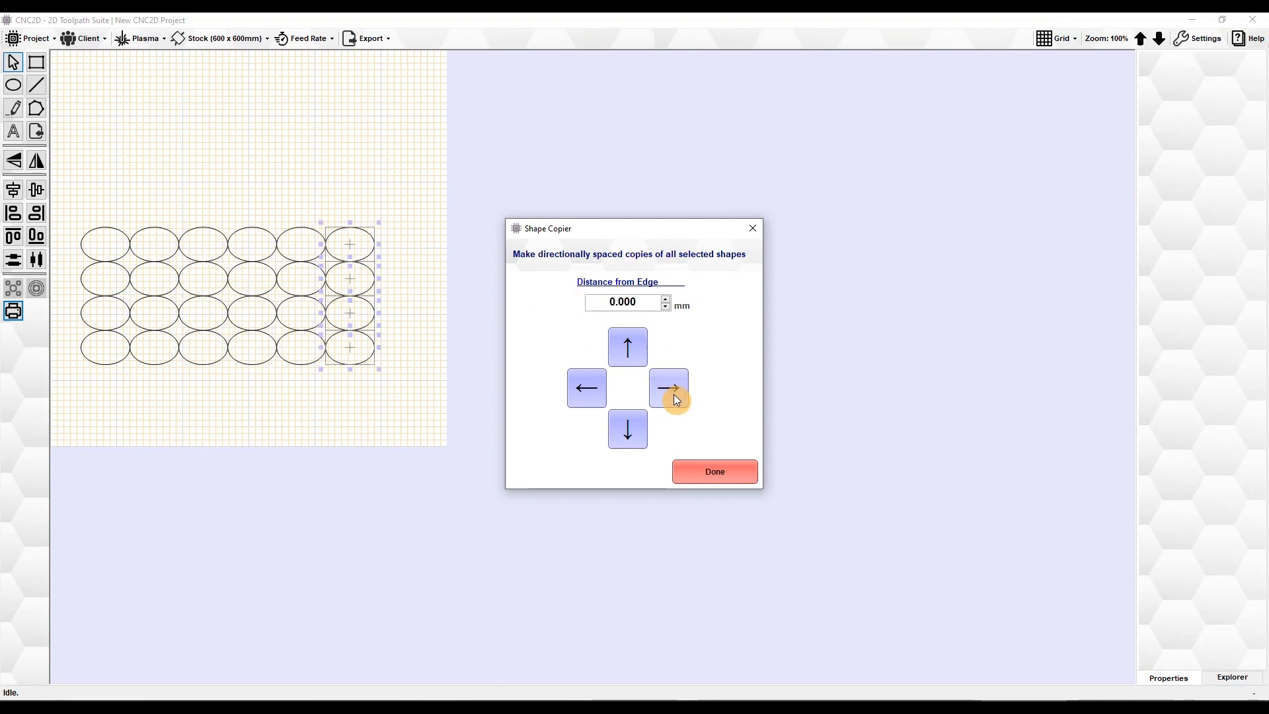
pyautogui.click(674, 397)
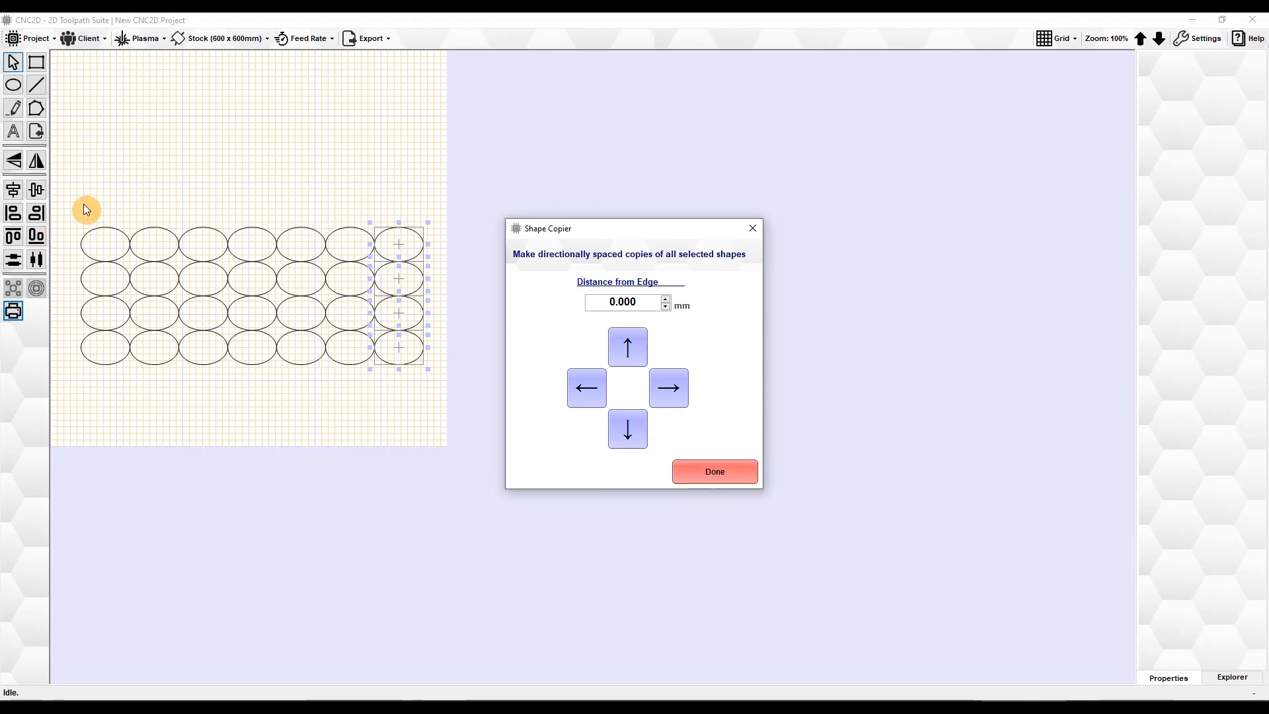
pyautogui.click(716, 471)
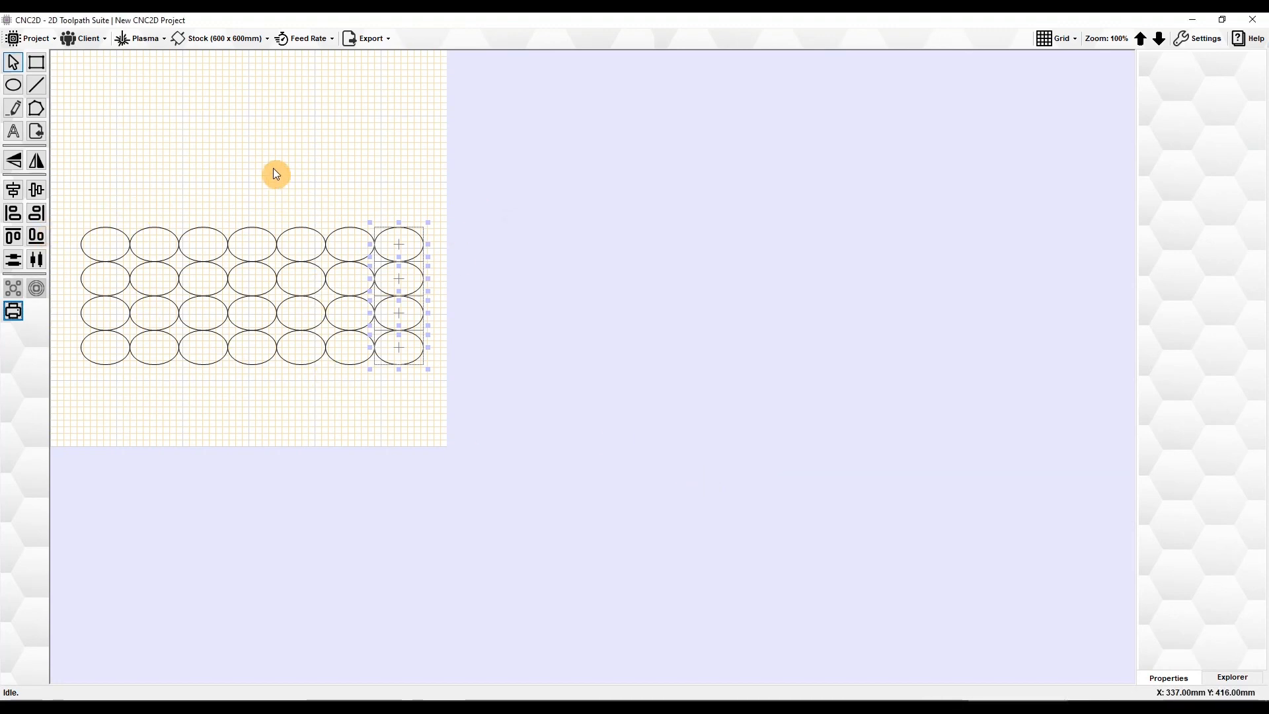
# Move the whole ellipse grid slightly upward on the stock, and delete all its ellipses
pyautogui.moveTo(77, 197); pyautogui.dragTo(438, 382)
pyautogui.moveTo(261, 283); pyautogui.dragTo(258, 250)
pyautogui.click(321, 375)
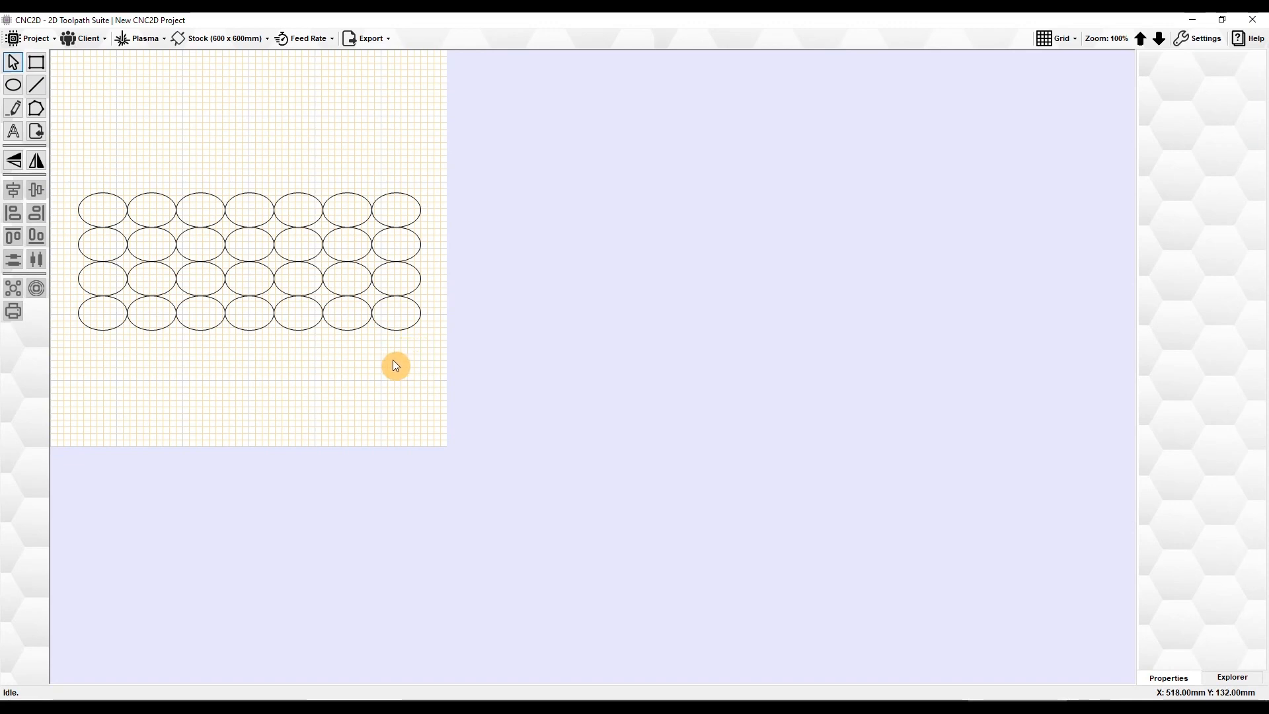
pyautogui.moveTo(420, 353); pyautogui.dragTo(89, 192)
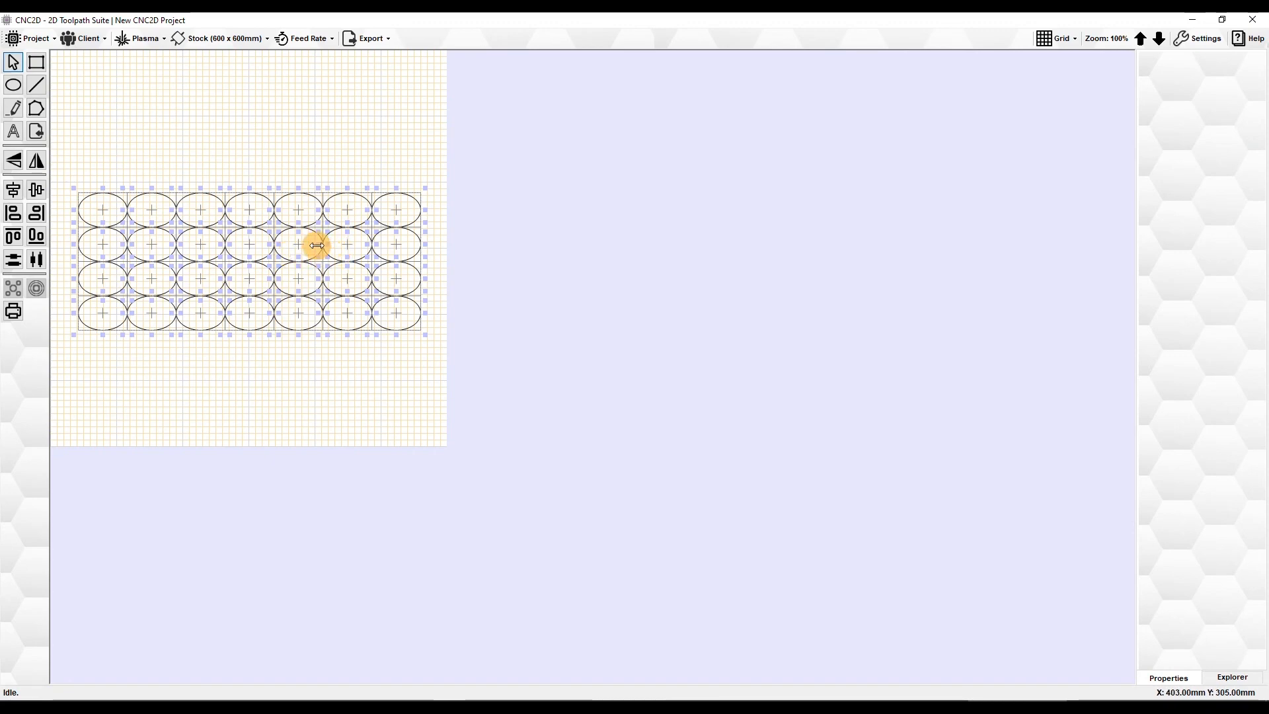
pyautogui.press('Delete')
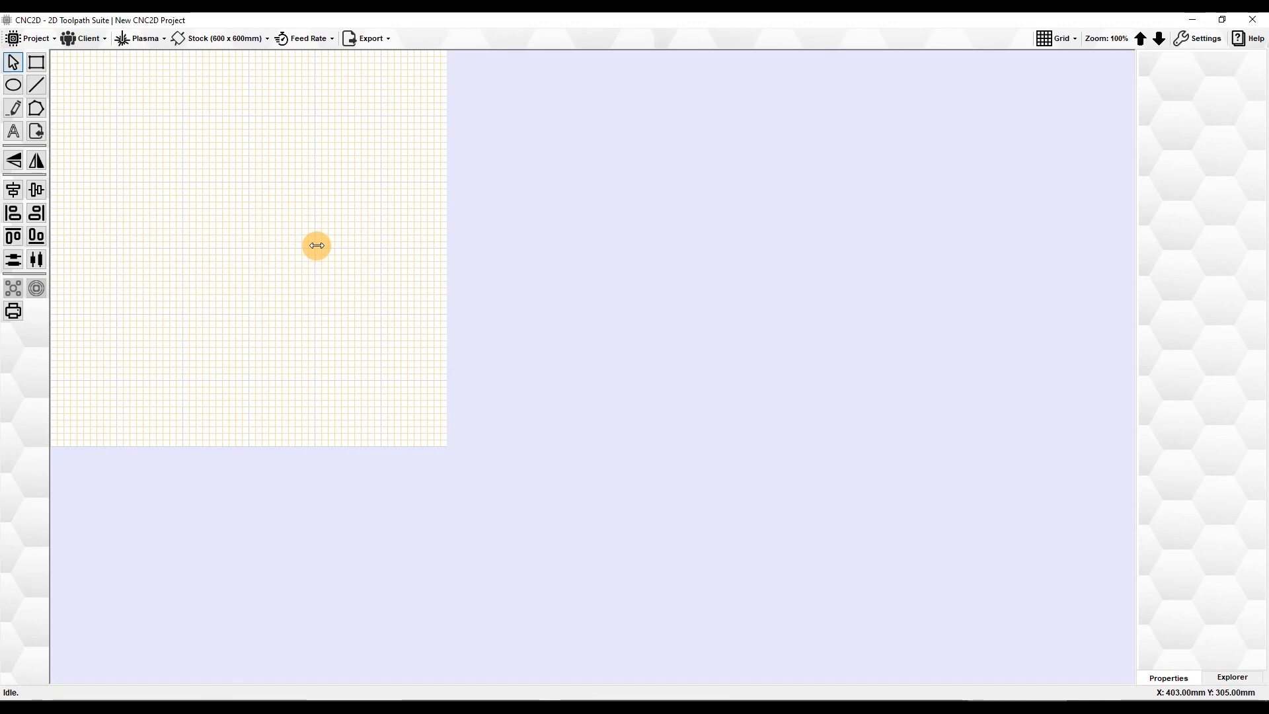
# Draw a rectangle about 101 × 70 mm in the stock's upper area and move it to about X 261, Y 345 mm
pyautogui.click(36, 62)
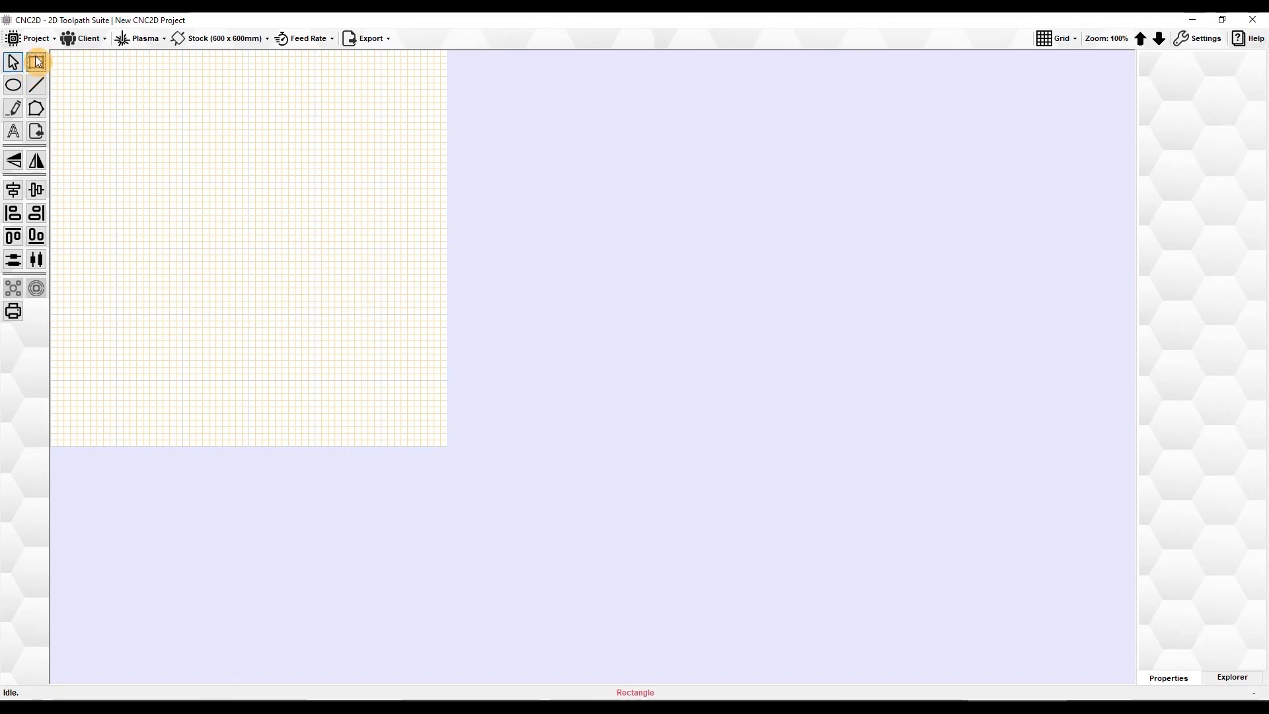
pyautogui.moveTo(171, 112); pyautogui.dragTo(242, 161)
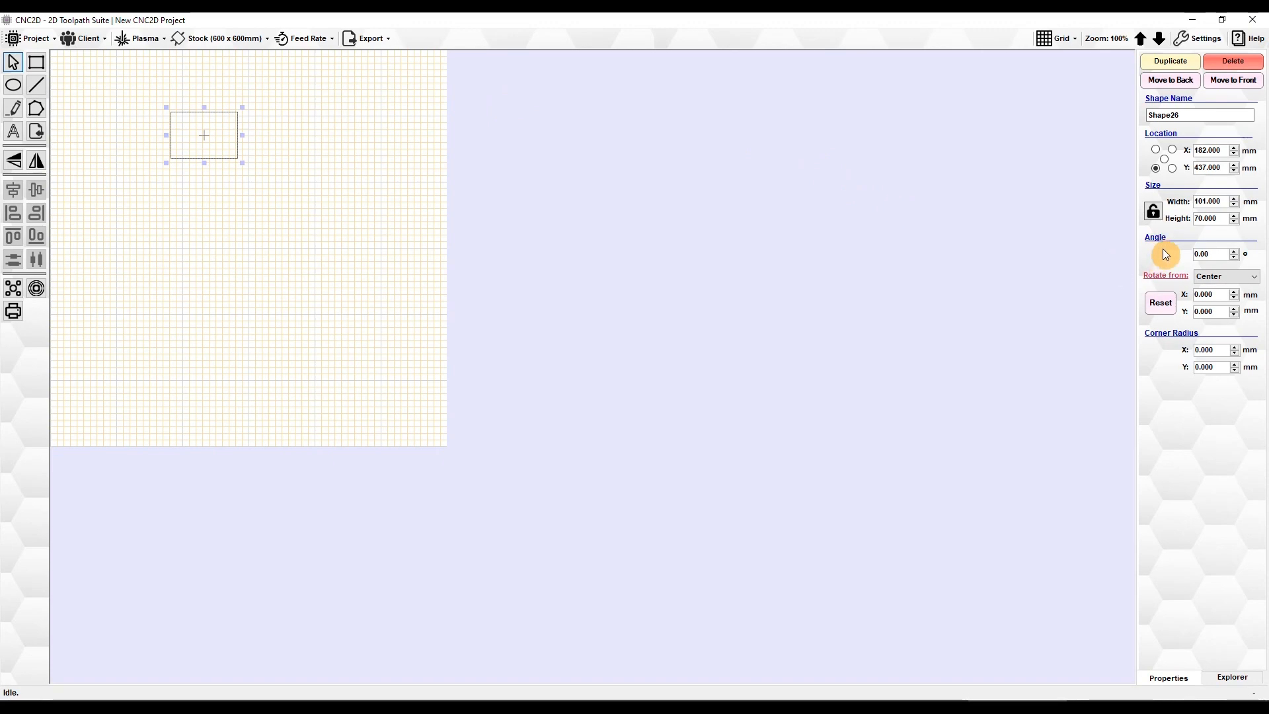
pyautogui.doubleClick(1212, 256)
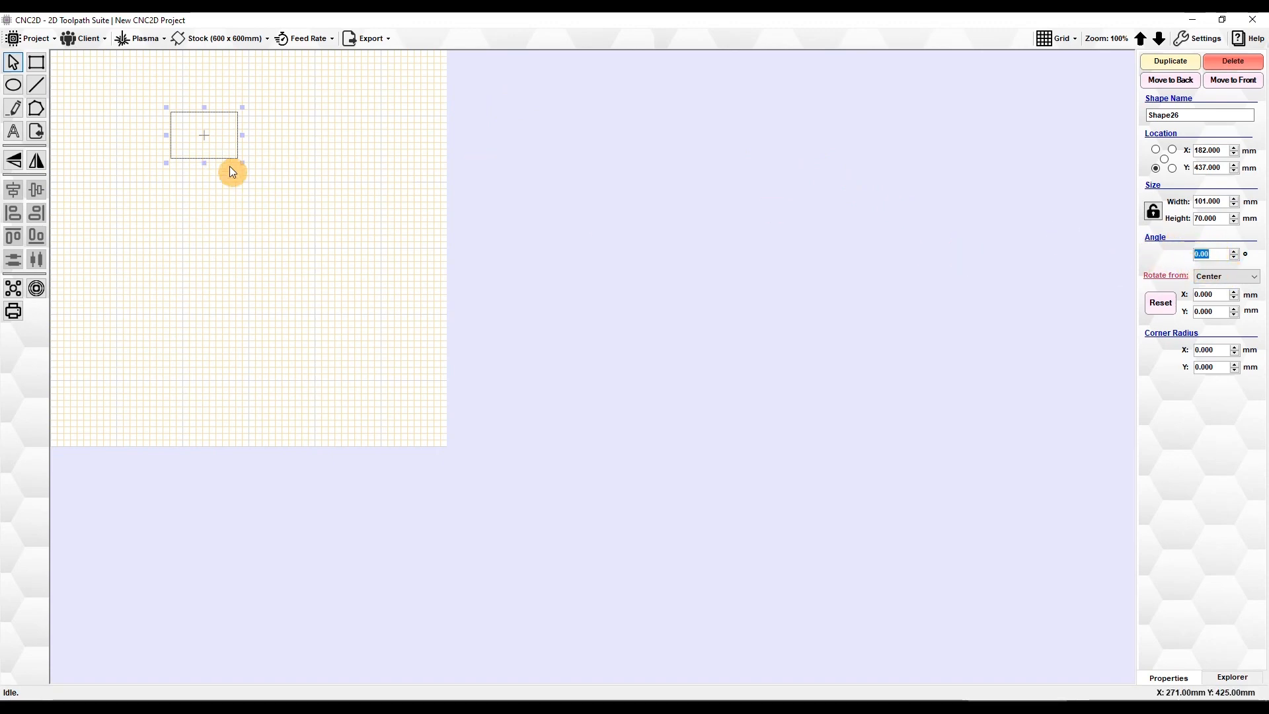
pyautogui.moveTo(214, 142); pyautogui.dragTo(267, 208)
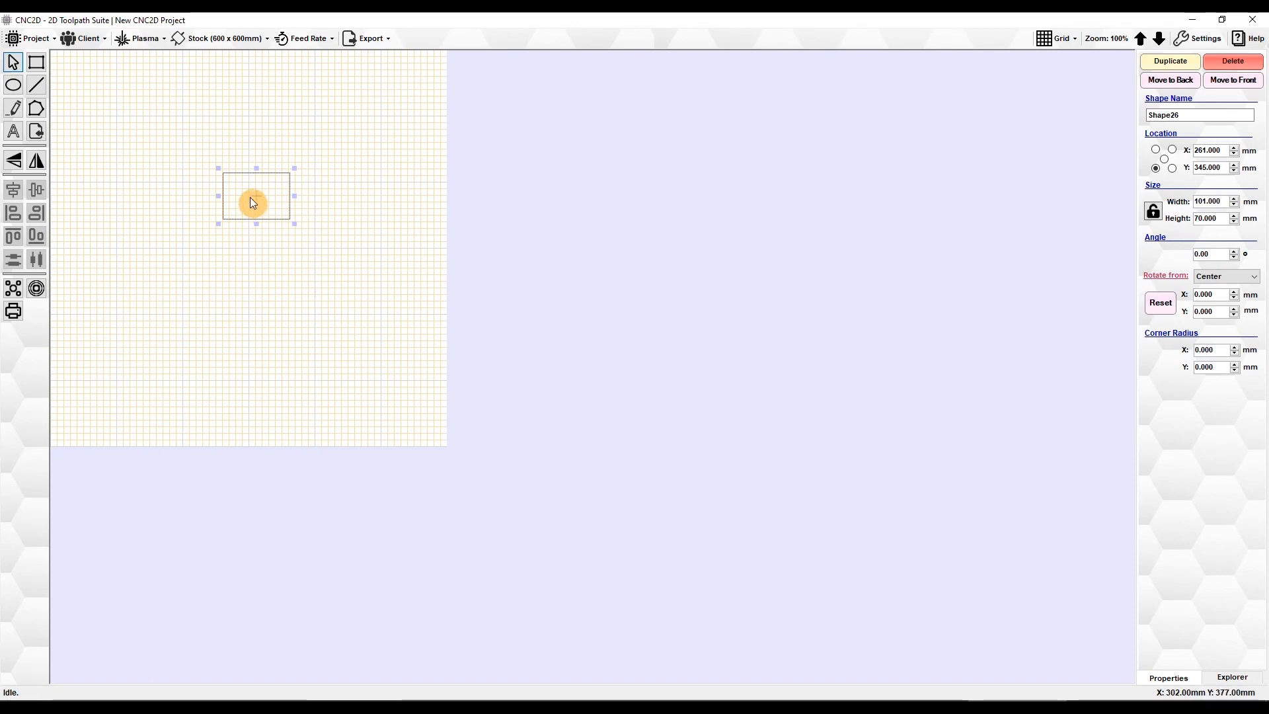
# Offset the rectangle's rotation point to X -210.5, Y 279 mm near the stock's lower-left corner and rotate the rectangle about it to about 39°
pyautogui.click(1209, 255)
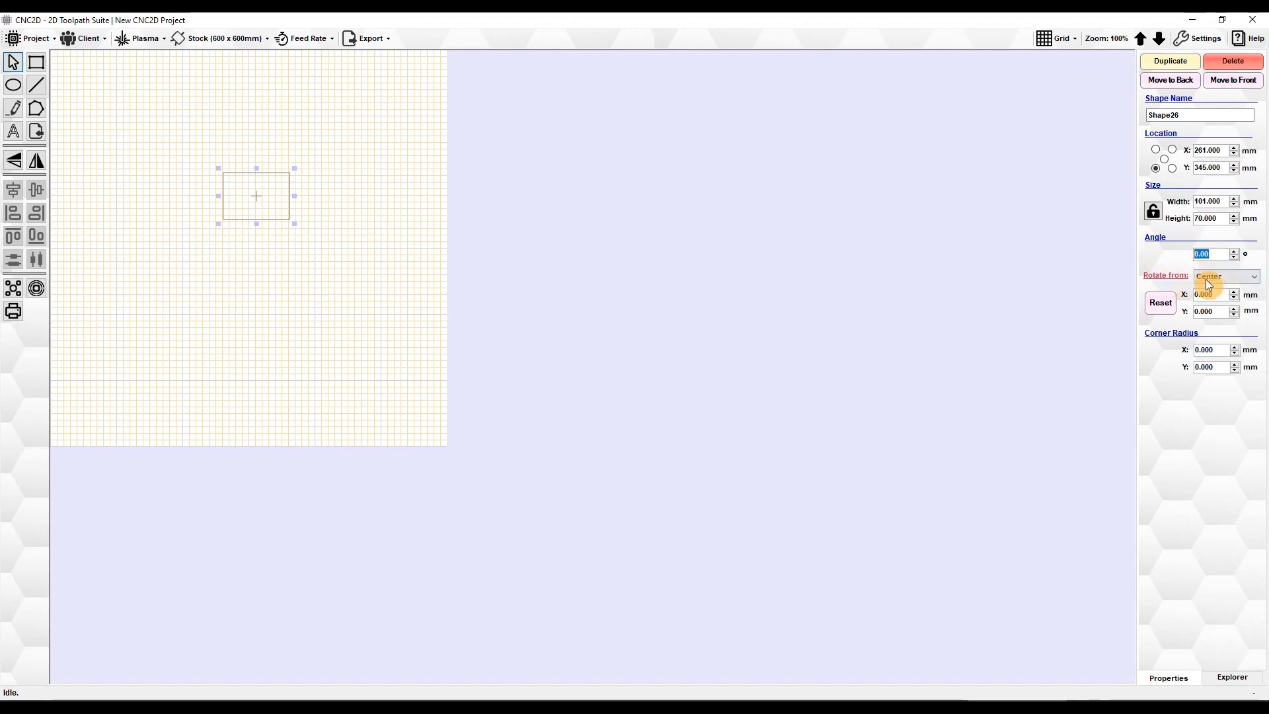
pyautogui.click(1218, 276)
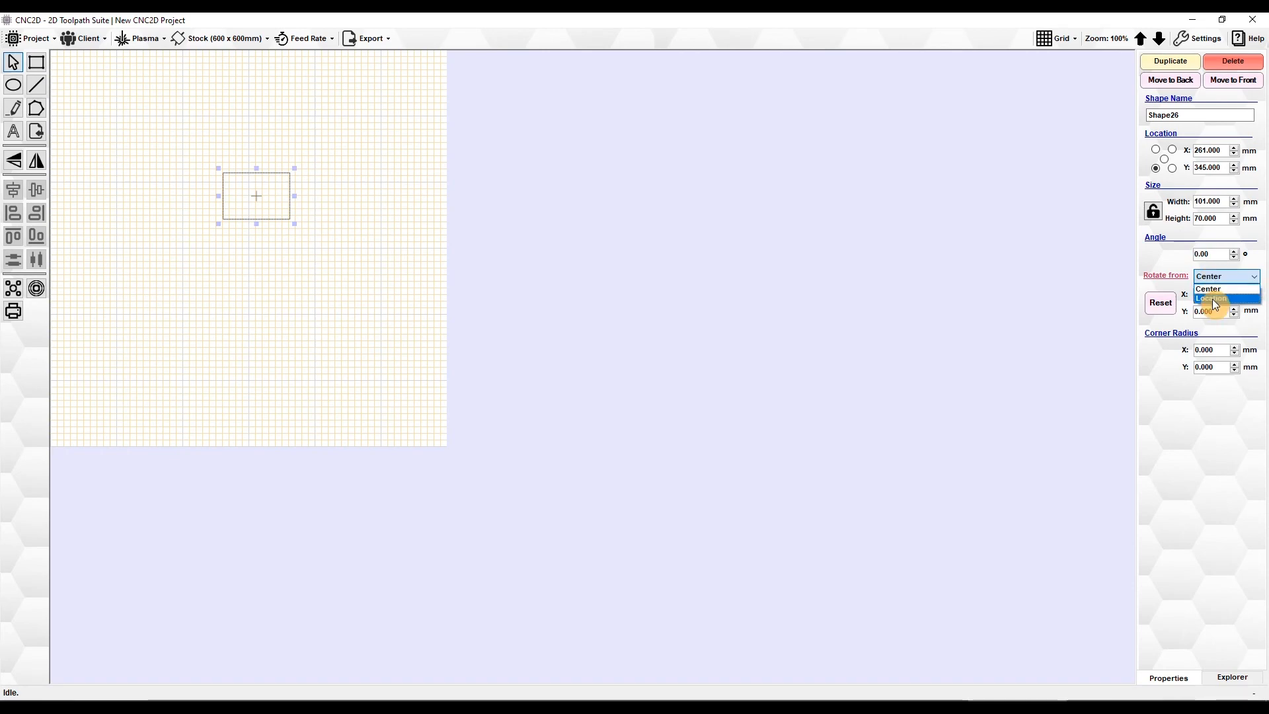
pyautogui.click(1175, 258)
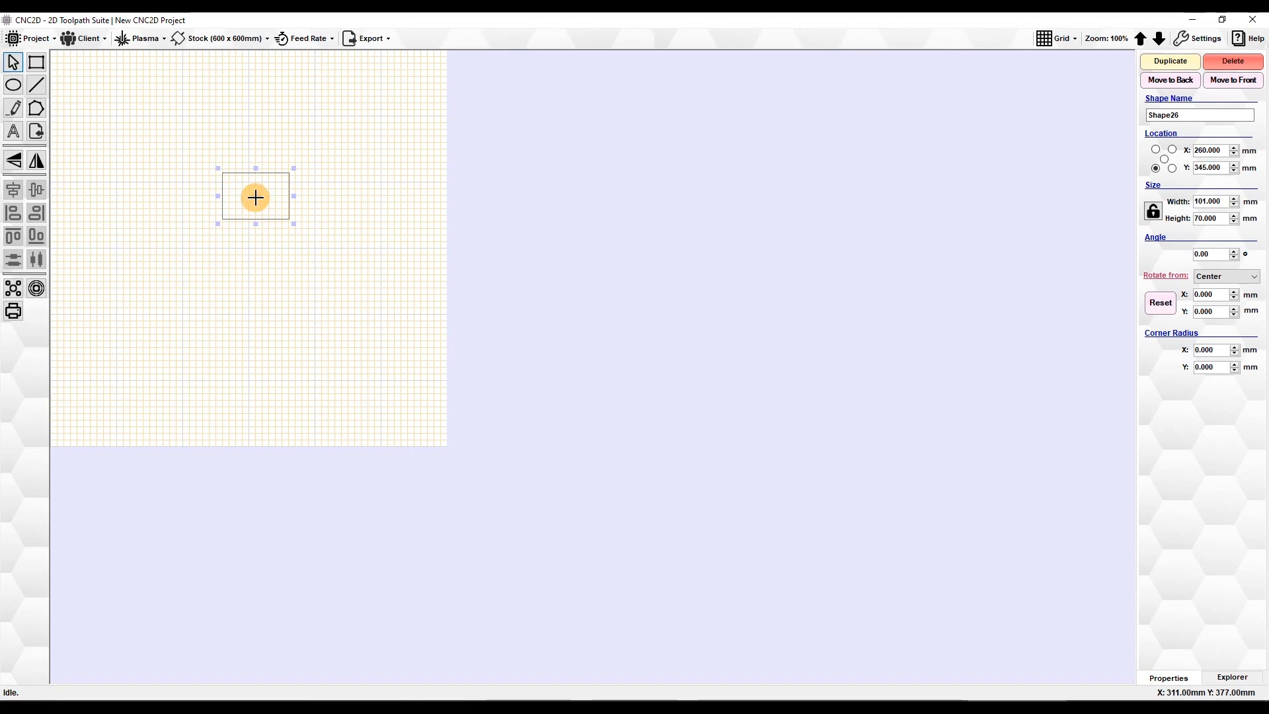
pyautogui.moveTo(292, 227); pyautogui.dragTo(321, 250)
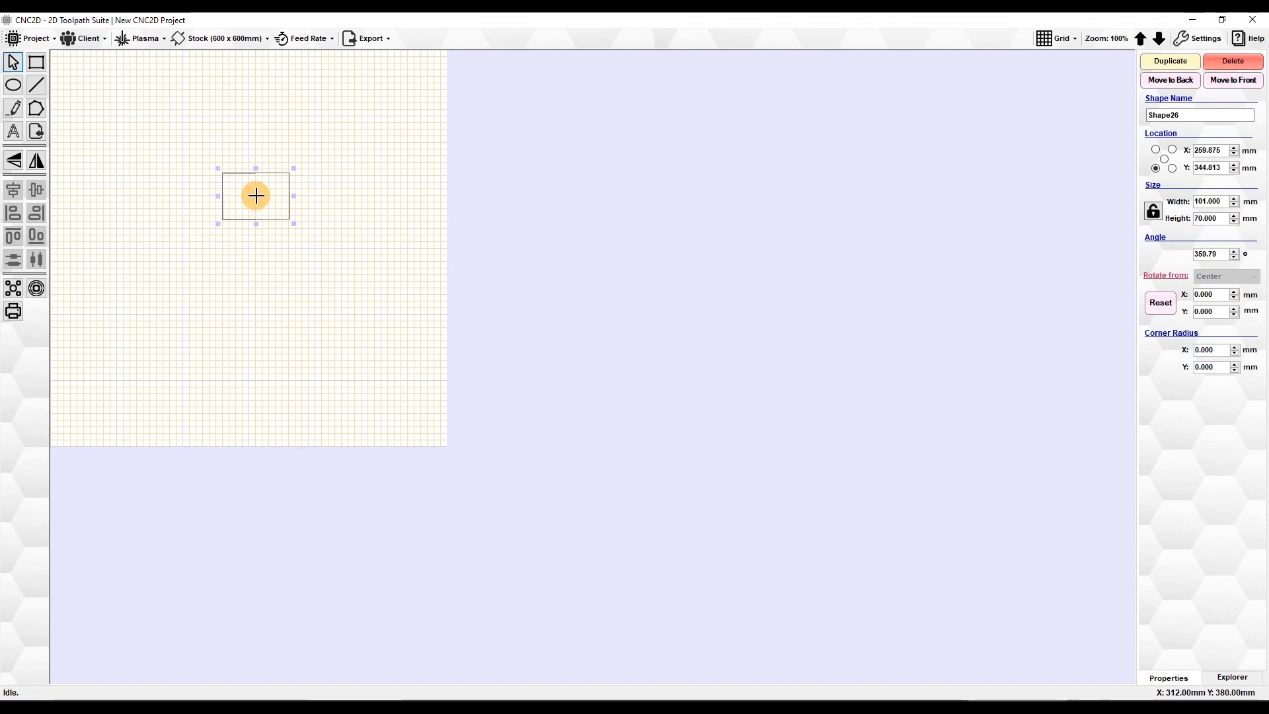
pyautogui.moveTo(256, 196); pyautogui.dragTo(116, 380)
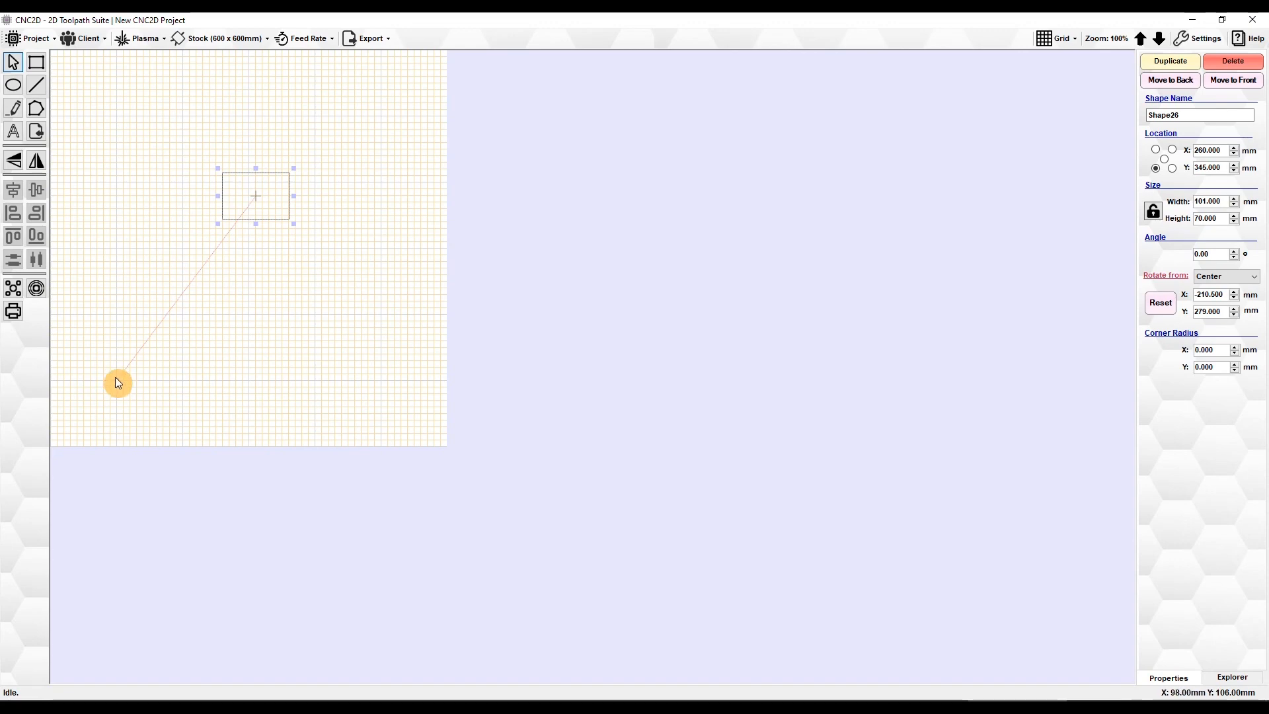
pyautogui.moveTo(301, 236); pyautogui.dragTo(355, 374)
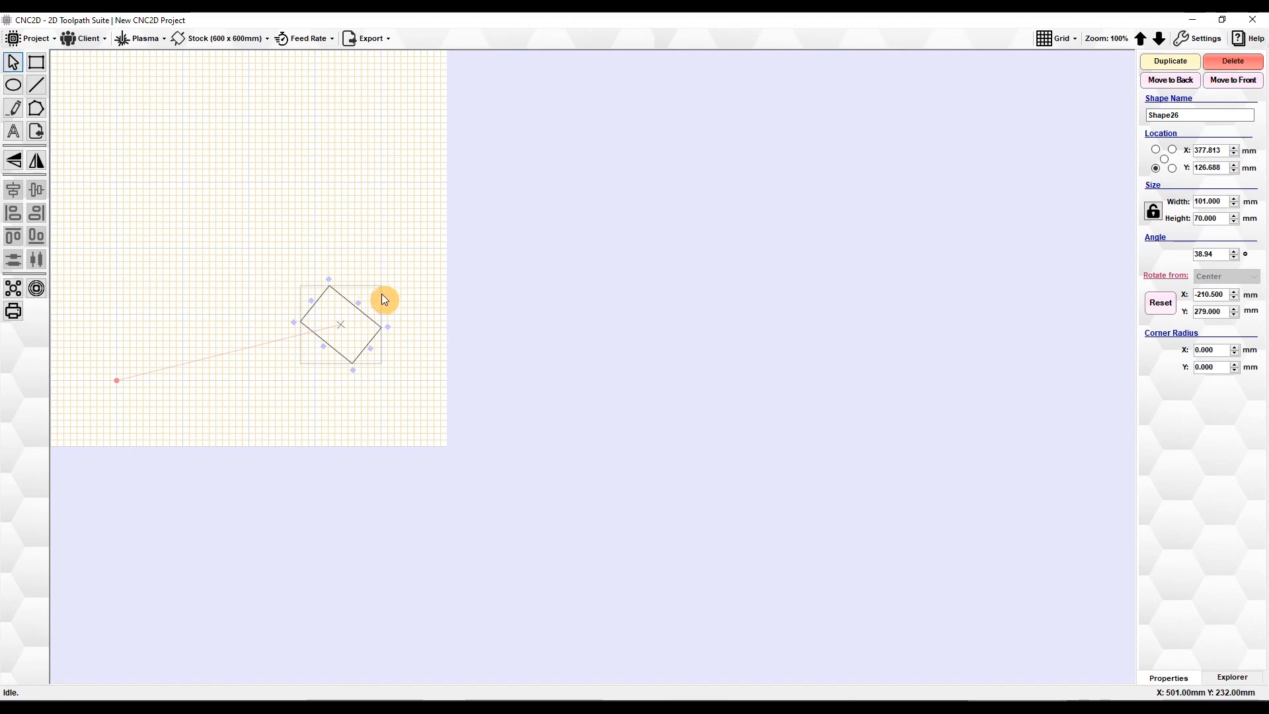
# Set the rotated rectangle's location to X 200 mm and Y 200 mm
pyautogui.click(1204, 151)
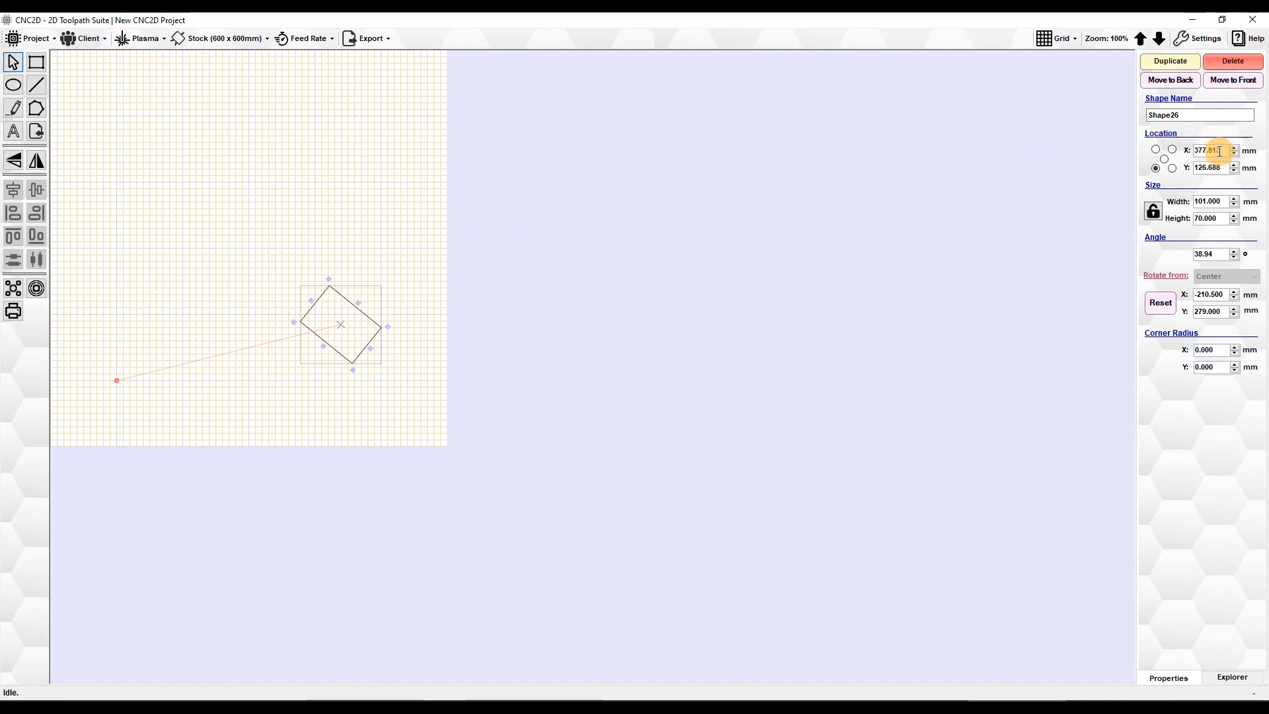
pyautogui.click(1217, 168)
pyautogui.click(1217, 151)
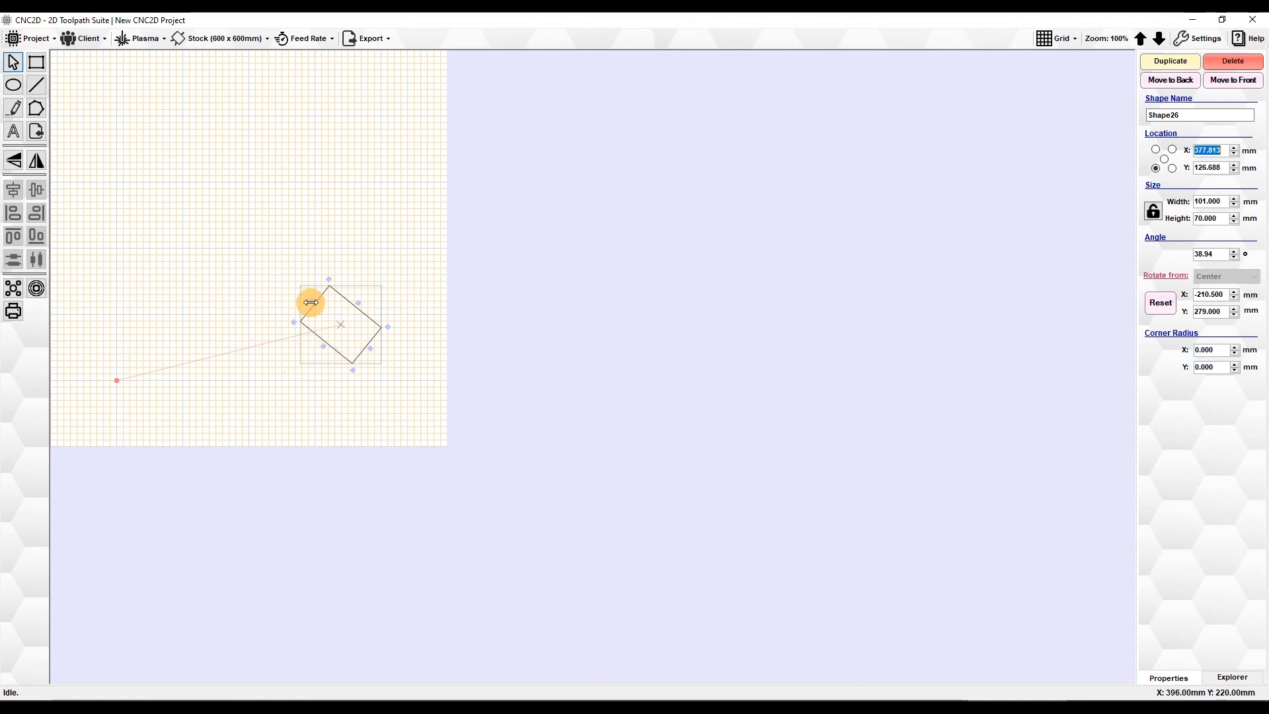
pyautogui.write('200')
pyautogui.click(1204, 168)
pyautogui.write('20')
pyautogui.press('Return')
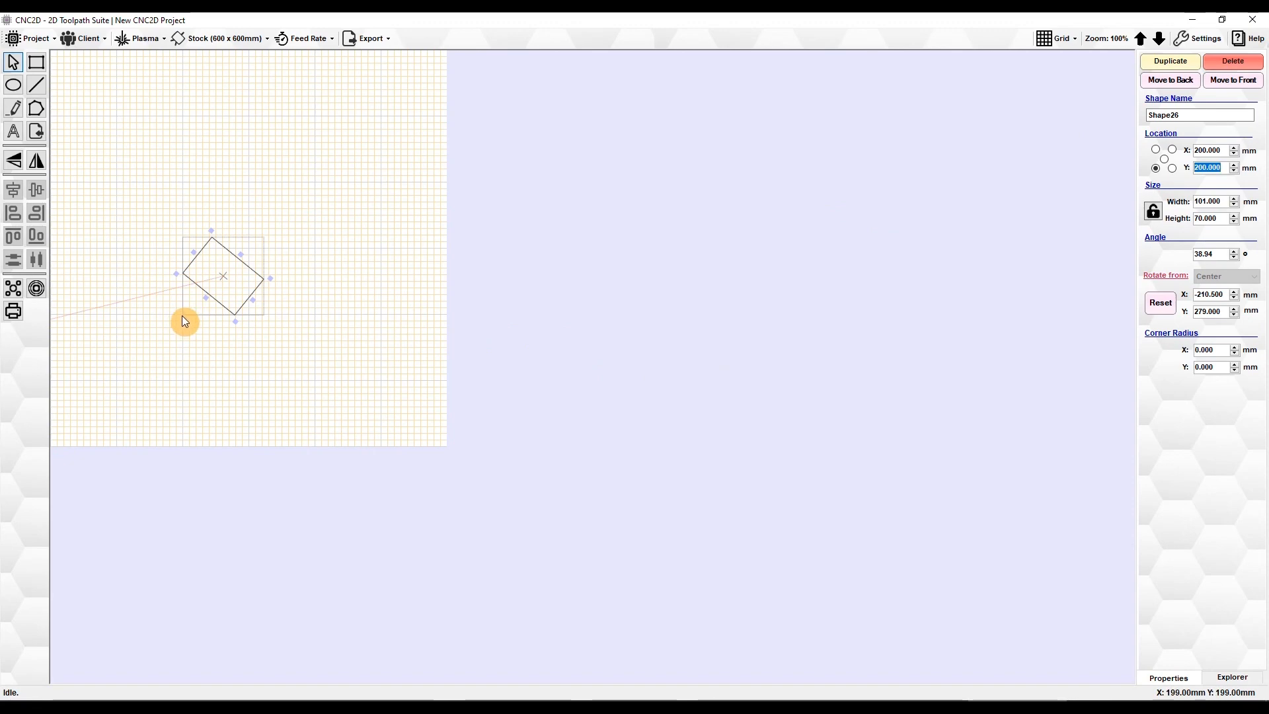
# Reset the rotation point to the rectangle's centre and move the rectangle to about X 236, Y 322 mm
pyautogui.moveTo(232, 292); pyautogui.dragTo(335, 263)
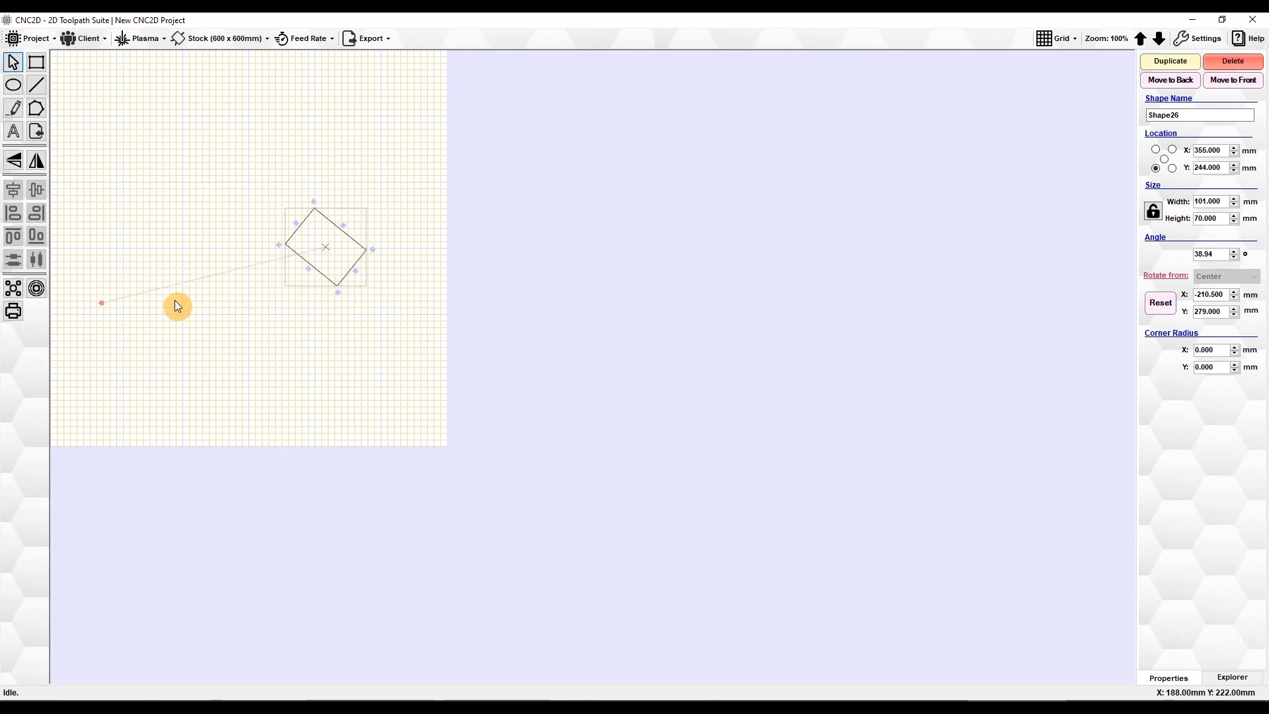
pyautogui.doubleClick(101, 302)
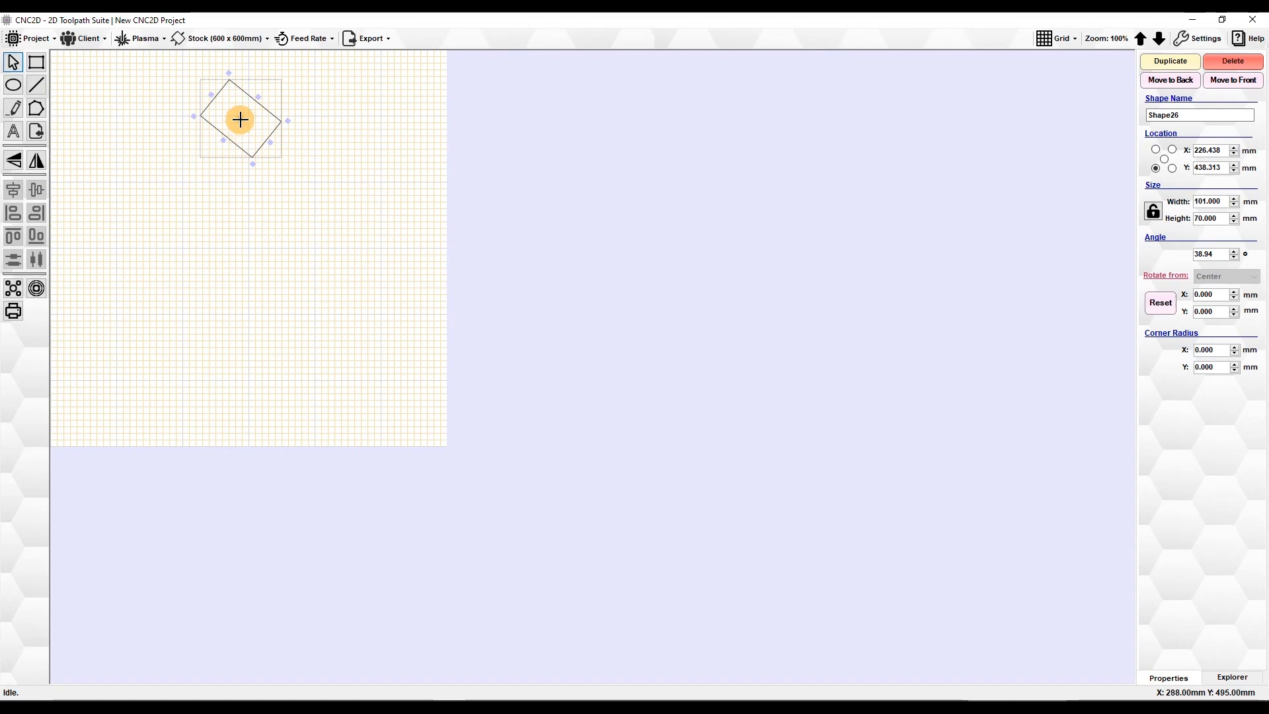
pyautogui.moveTo(262, 131); pyautogui.dragTo(268, 196)
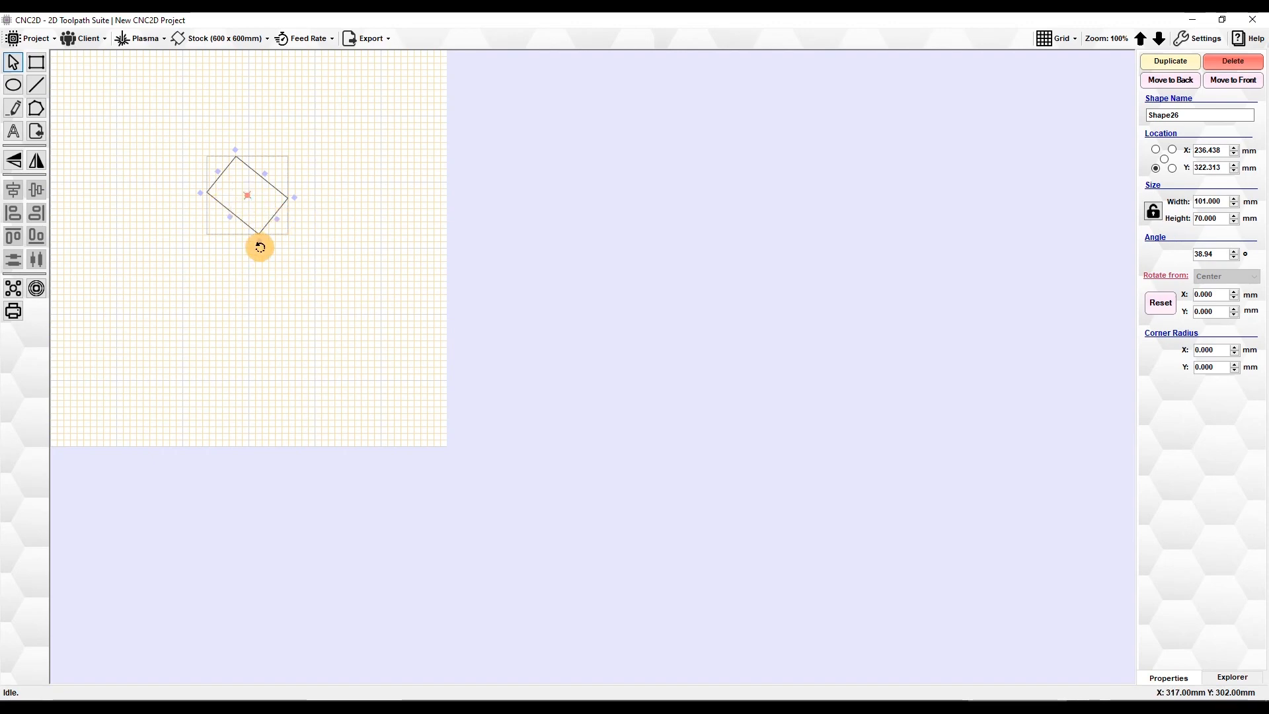
# Rotate the rectangle about its centre to about 26°, set its angle to 57°, and return it to 0°
pyautogui.moveTo(261, 247); pyautogui.dragTo(284, 275)
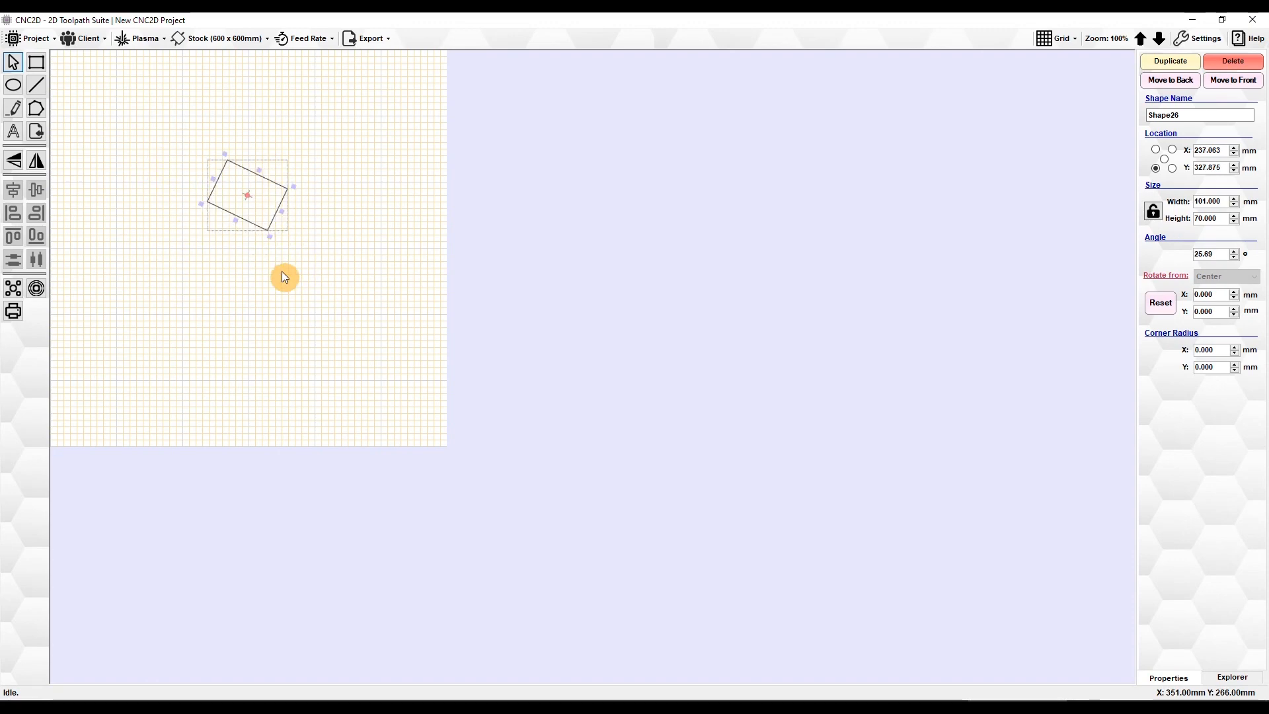
pyautogui.doubleClick(1206, 255)
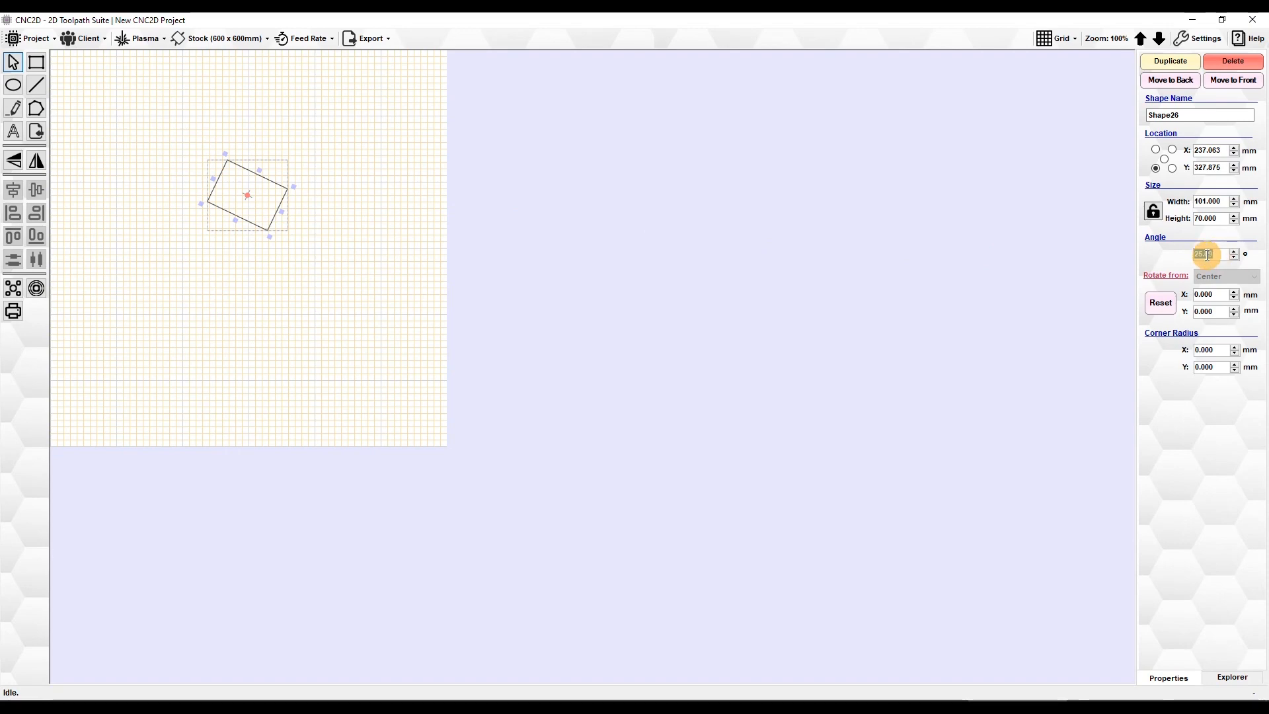
pyautogui.write('57')
pyautogui.press('Return')
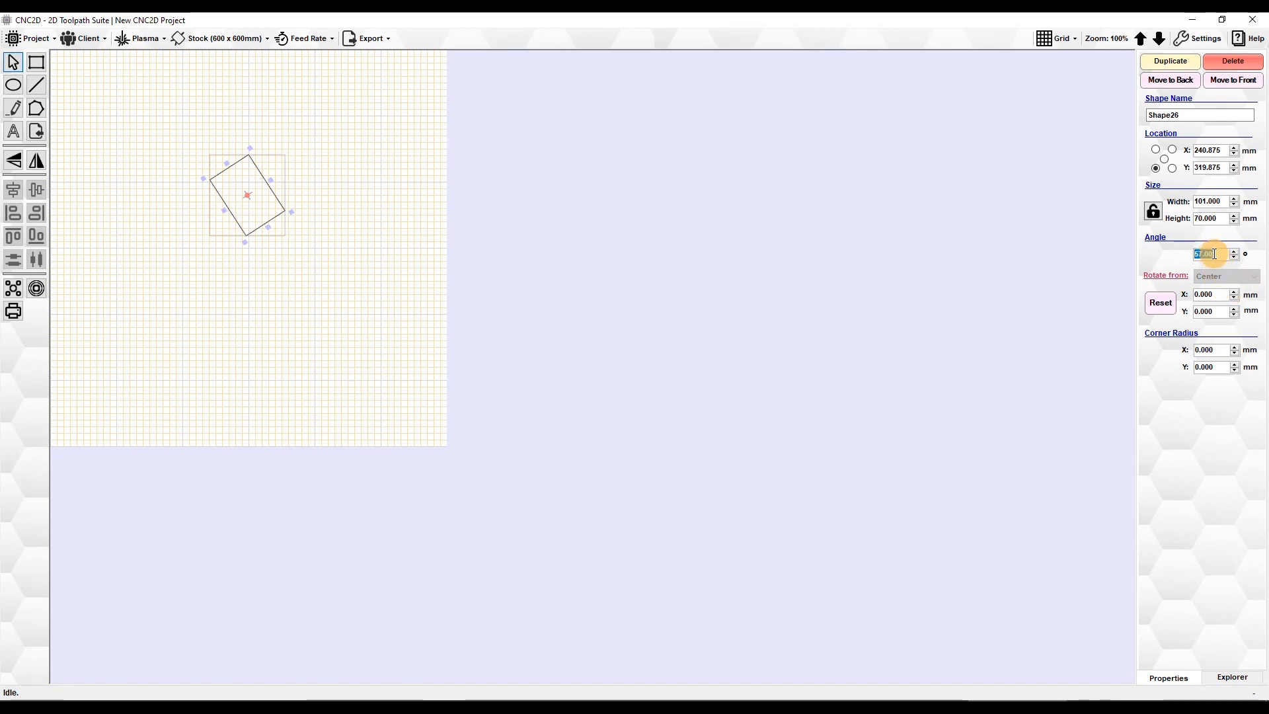
pyautogui.write('0')
pyautogui.press('Return')
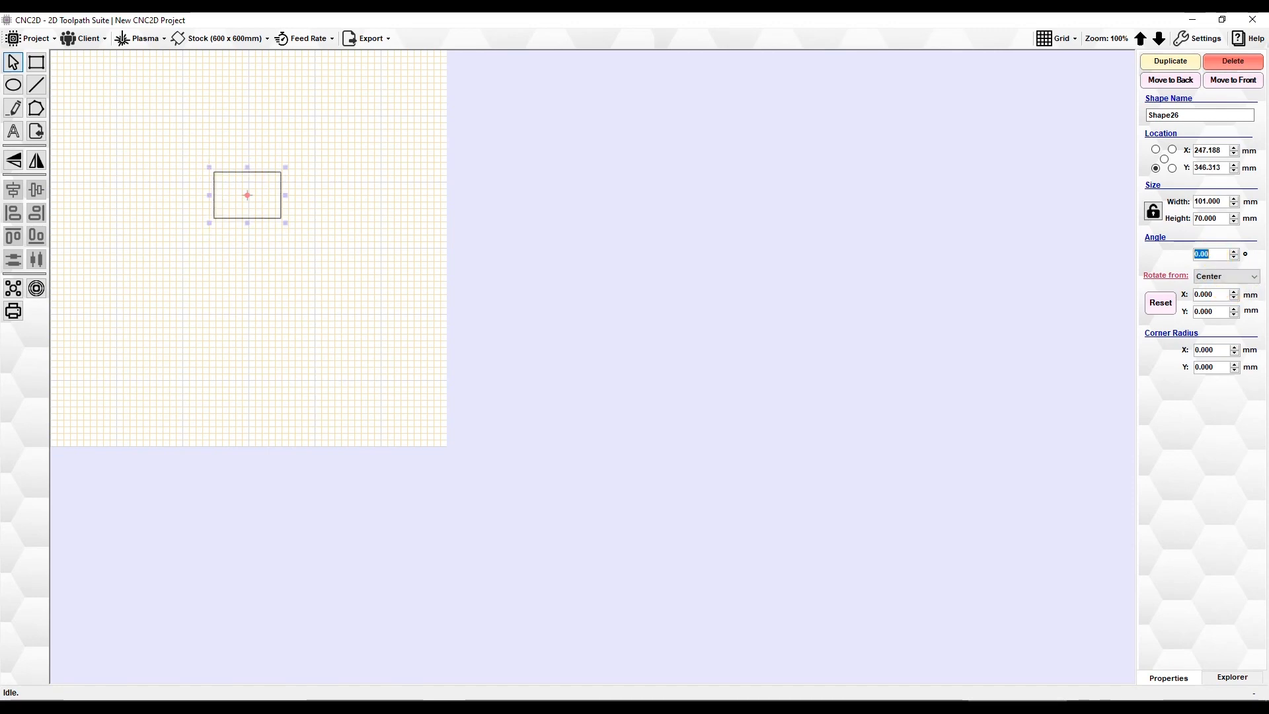
# Rotate the rectangle from a Location instead of its Center and set that location's X to 100 mm
pyautogui.click(1213, 275)
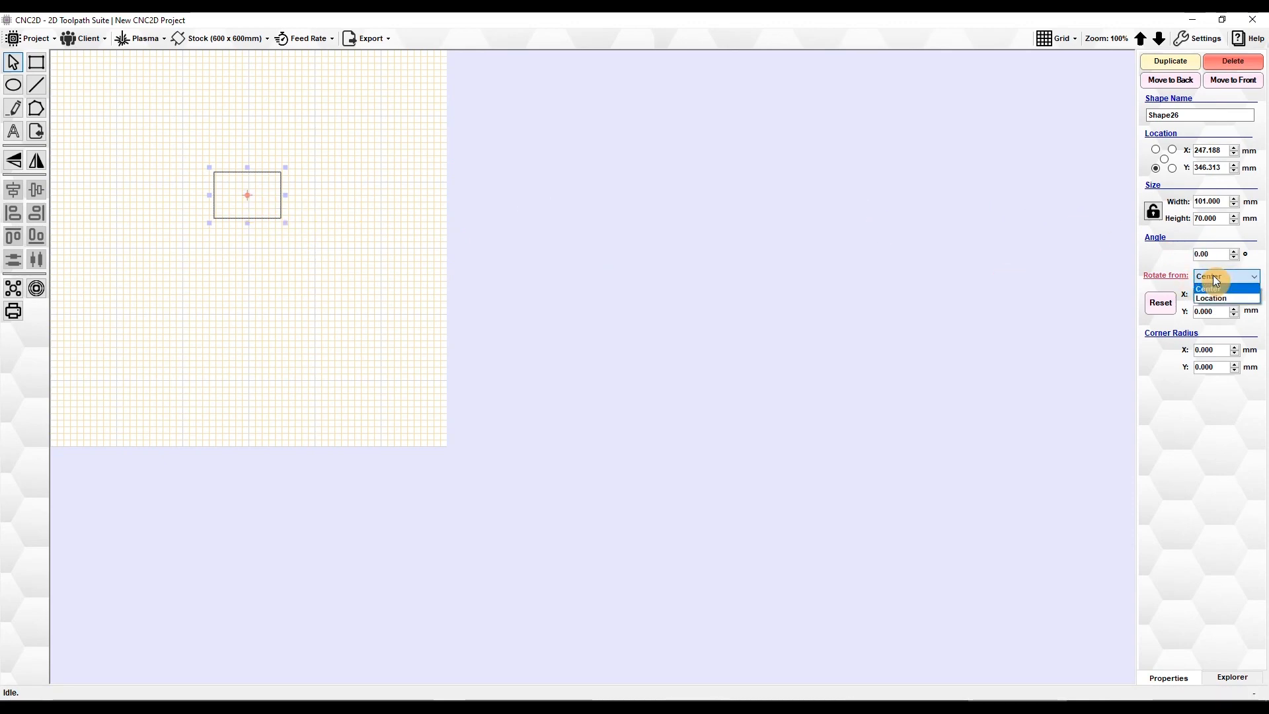
pyautogui.click(1214, 276)
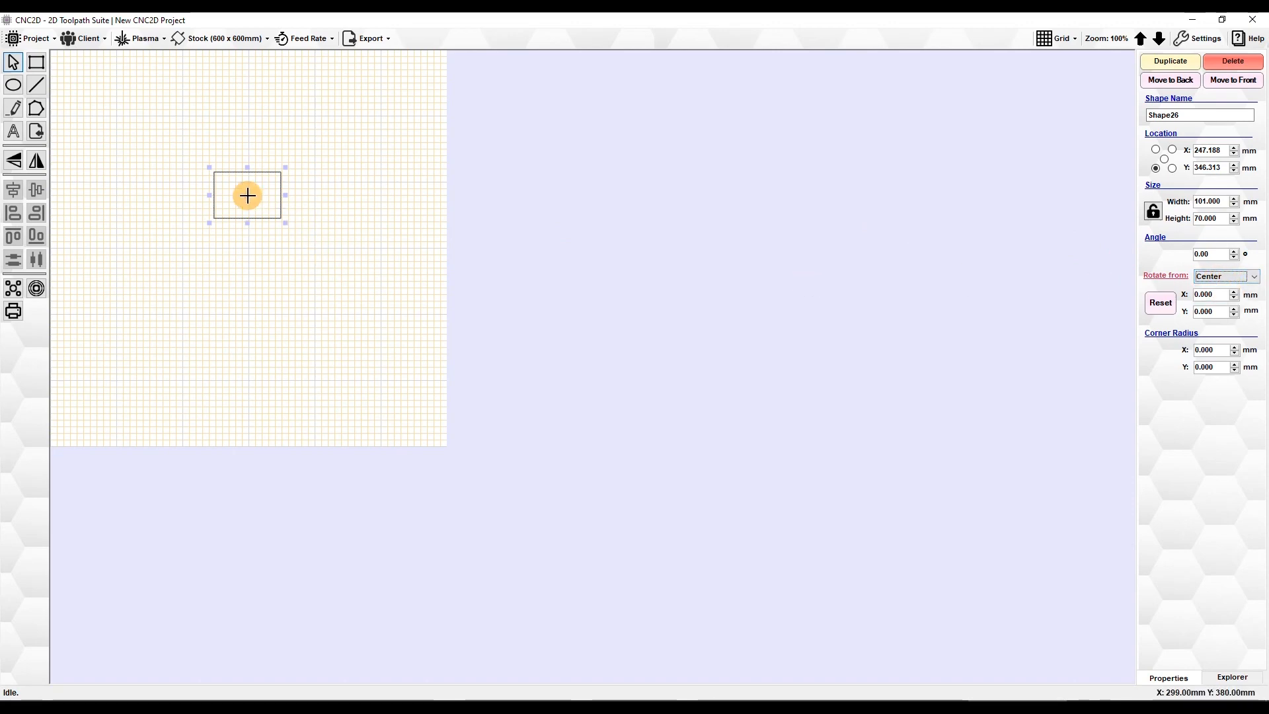
pyautogui.click(1229, 276)
pyautogui.click(1211, 293)
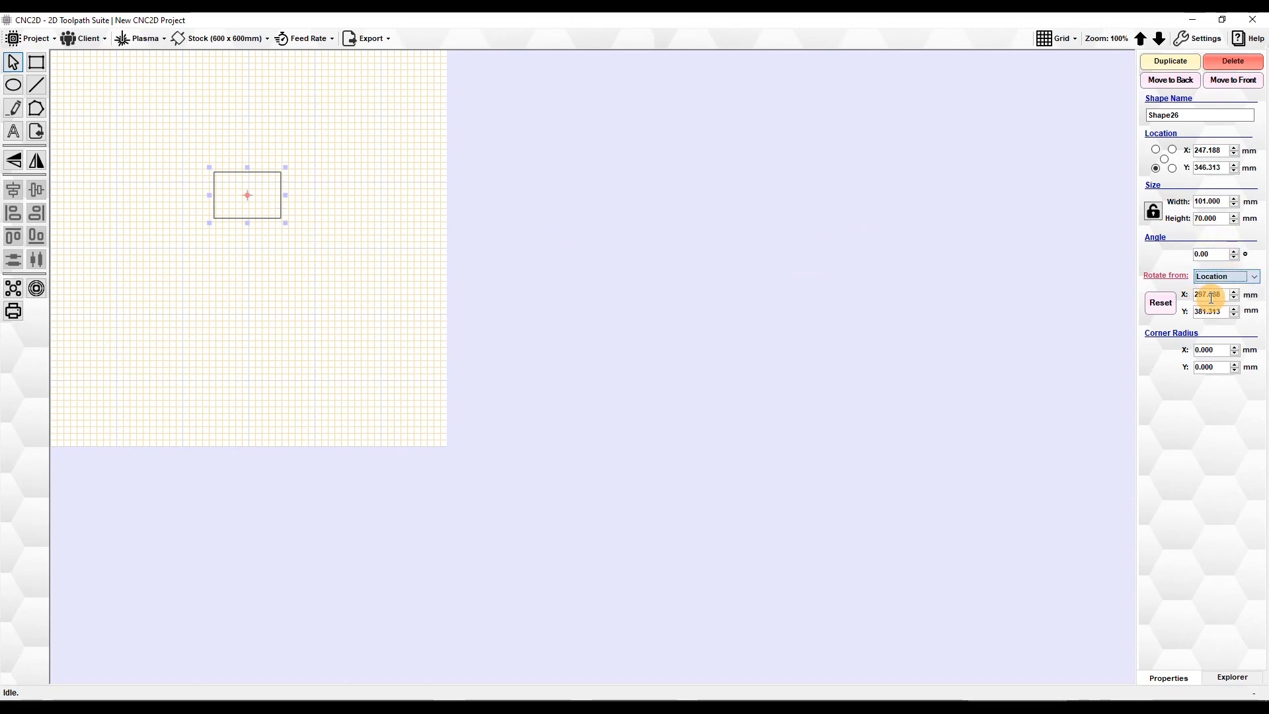
pyautogui.moveTo(1225, 294); pyautogui.dragTo(1166, 292)
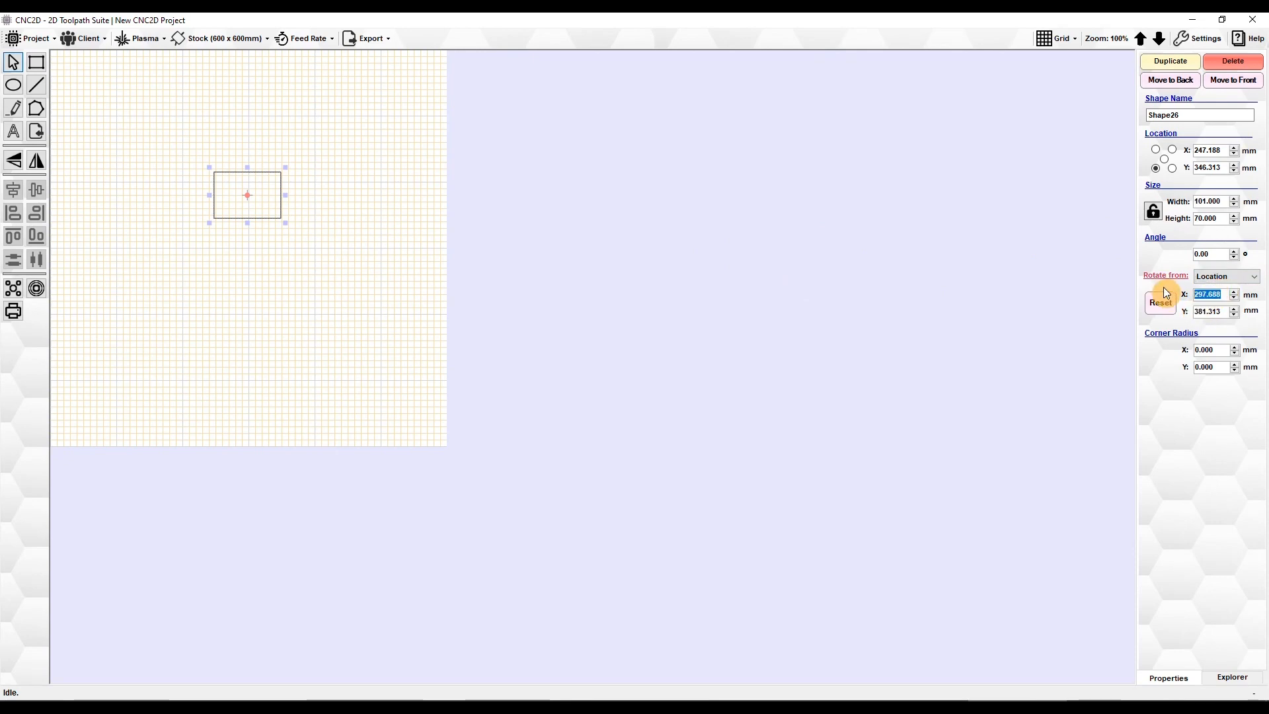
pyautogui.write('100')
pyautogui.press('Return')
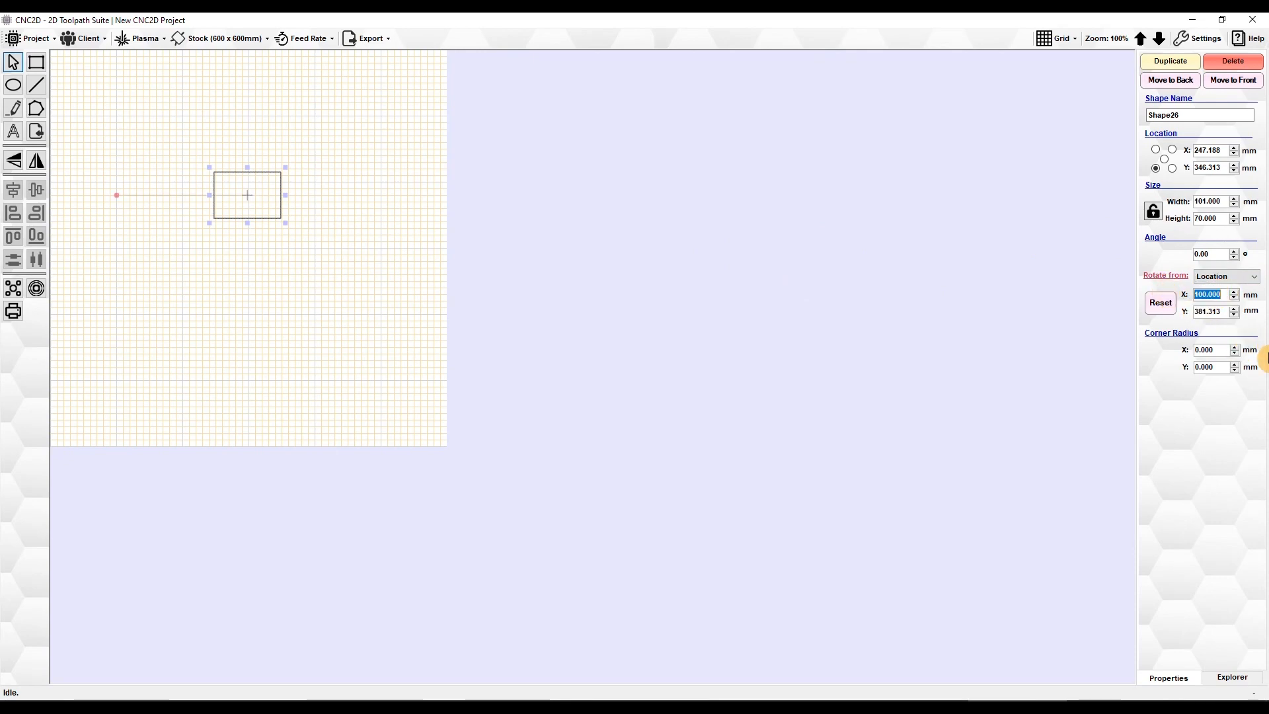
# Set the rotation location's Y to 100 mm and rotate the rectangle to 30° about that point
pyautogui.doubleClick(1211, 311)
pyautogui.write('100')
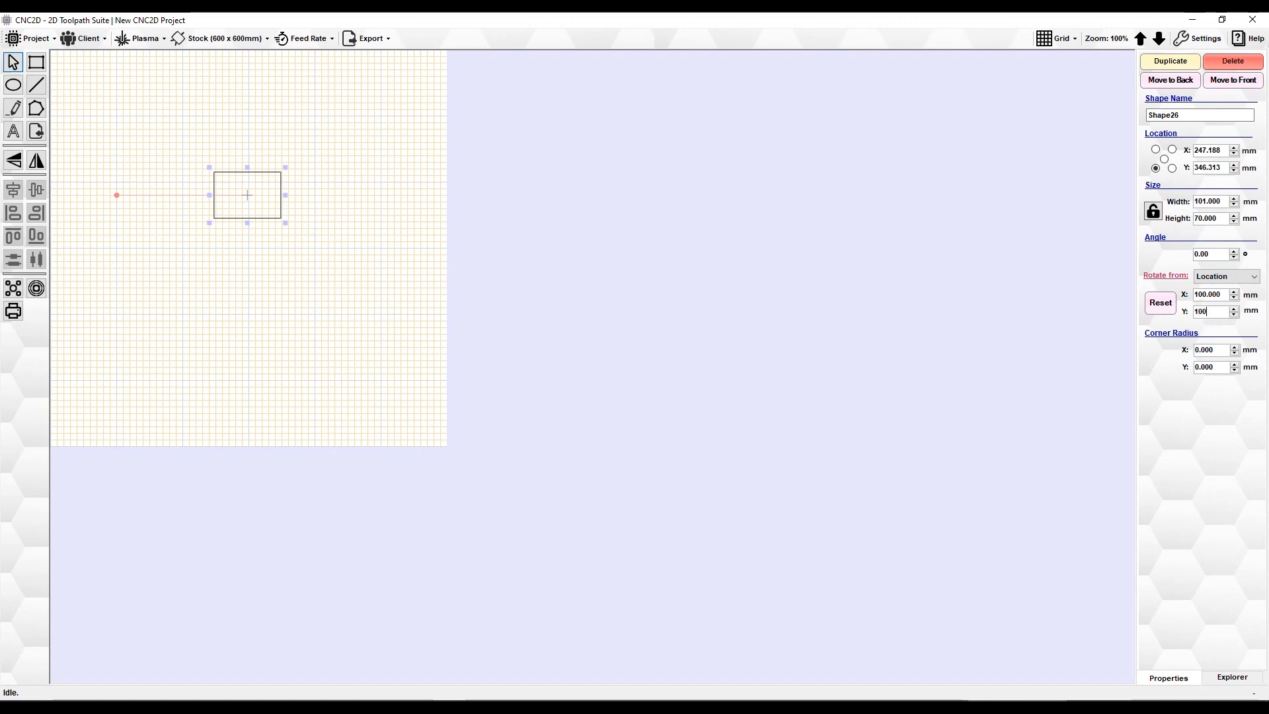
pyautogui.press('Return')
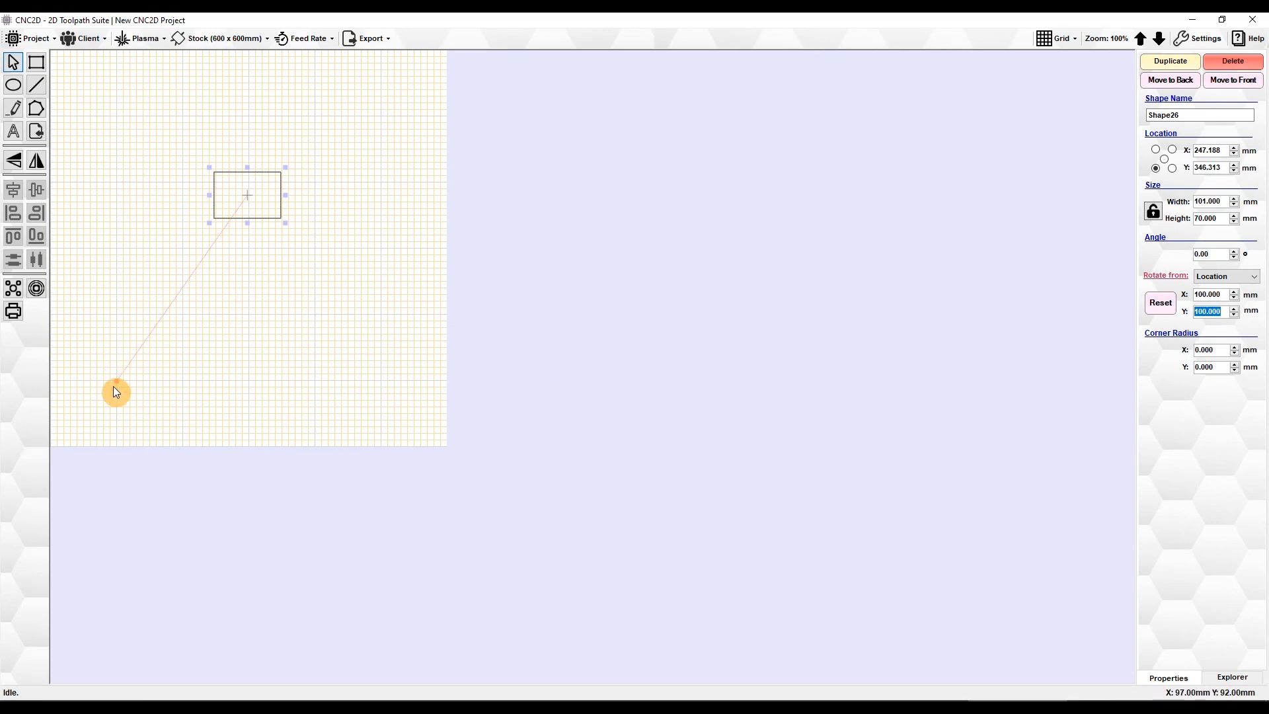
pyautogui.click(1228, 254)
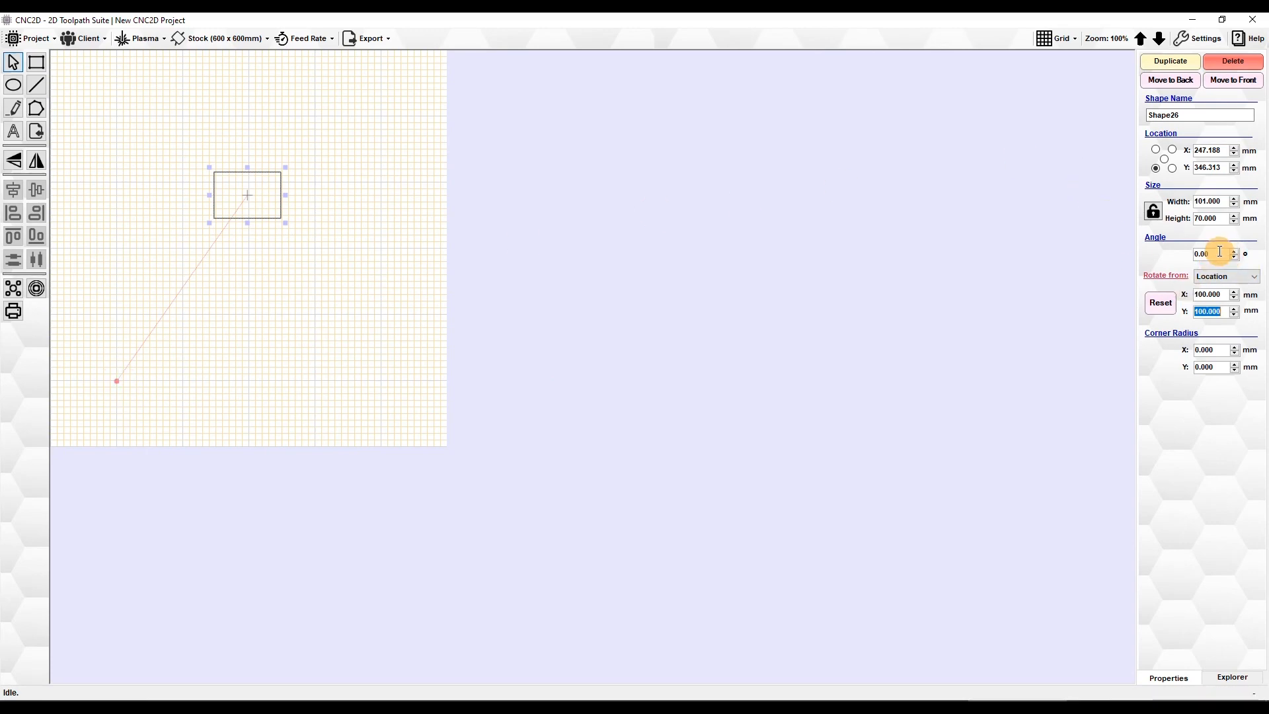
pyautogui.write('30')
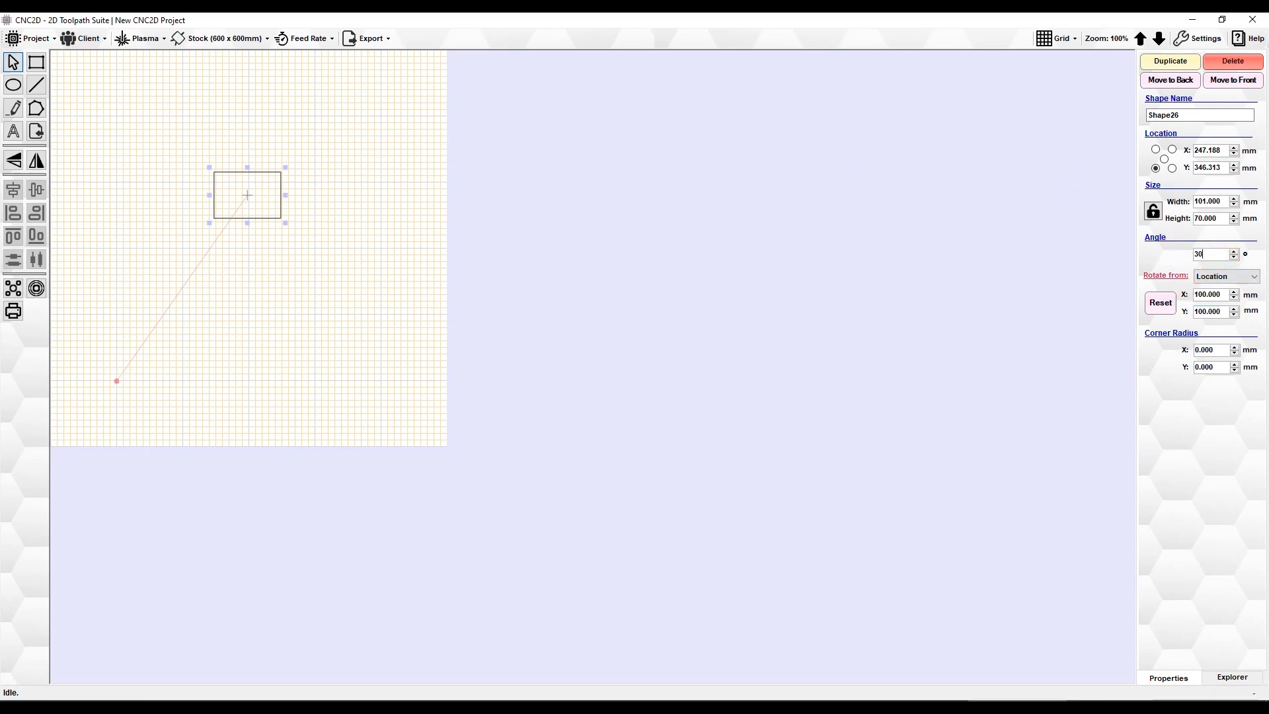
pyautogui.press('Return')
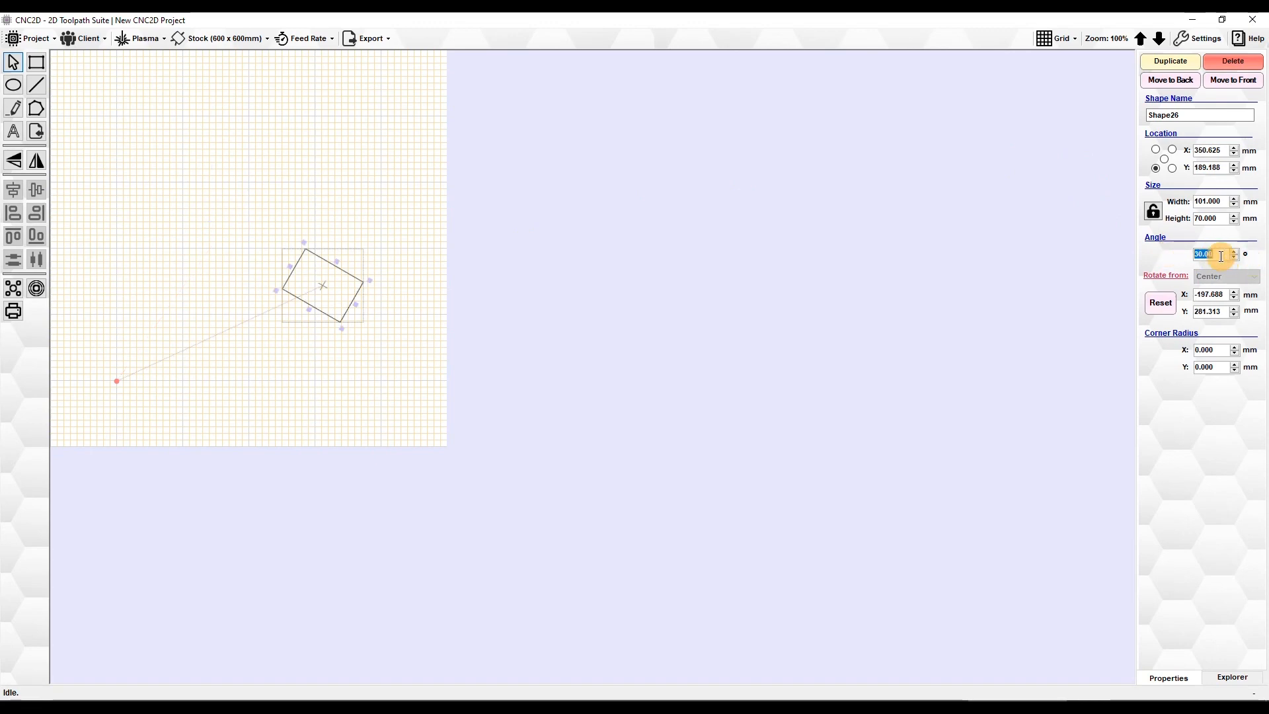
# Return the rectangle to 0°, place its rotation point about X -88, Y 110 mm from Center, and nudge it to about X 245, Y 344 mm
pyautogui.click(205, 229)
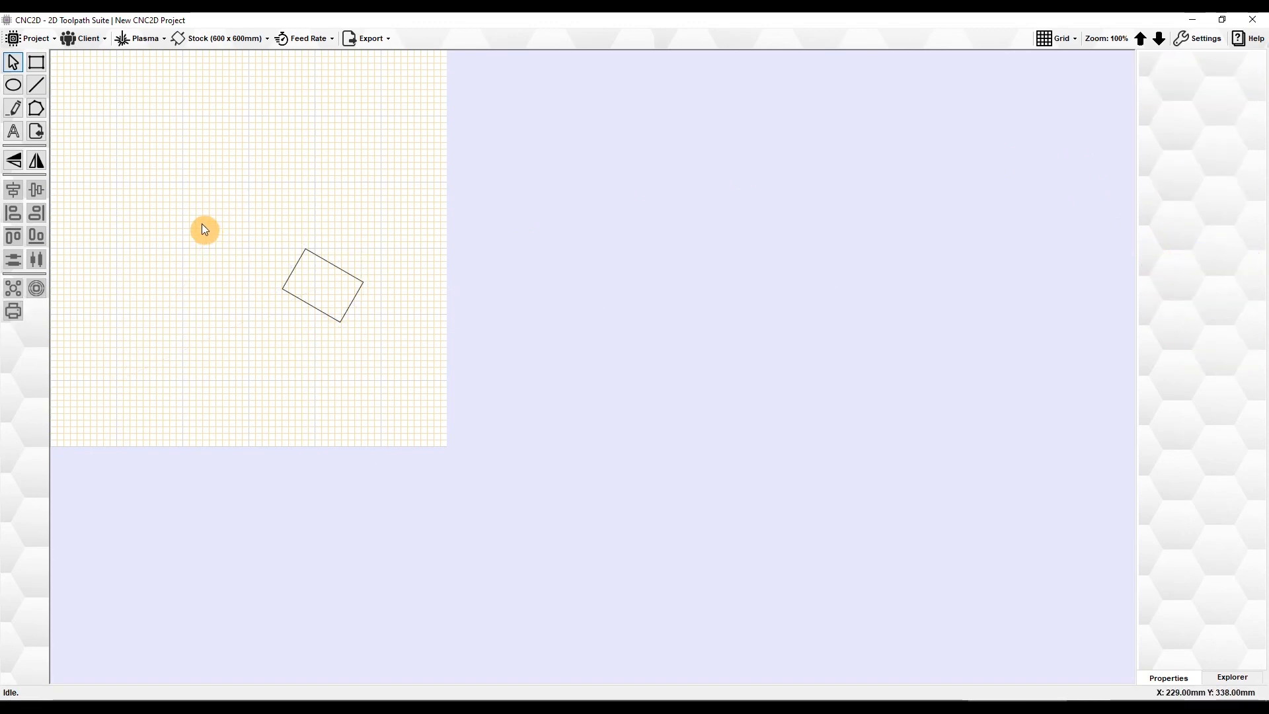
pyautogui.click(340, 297)
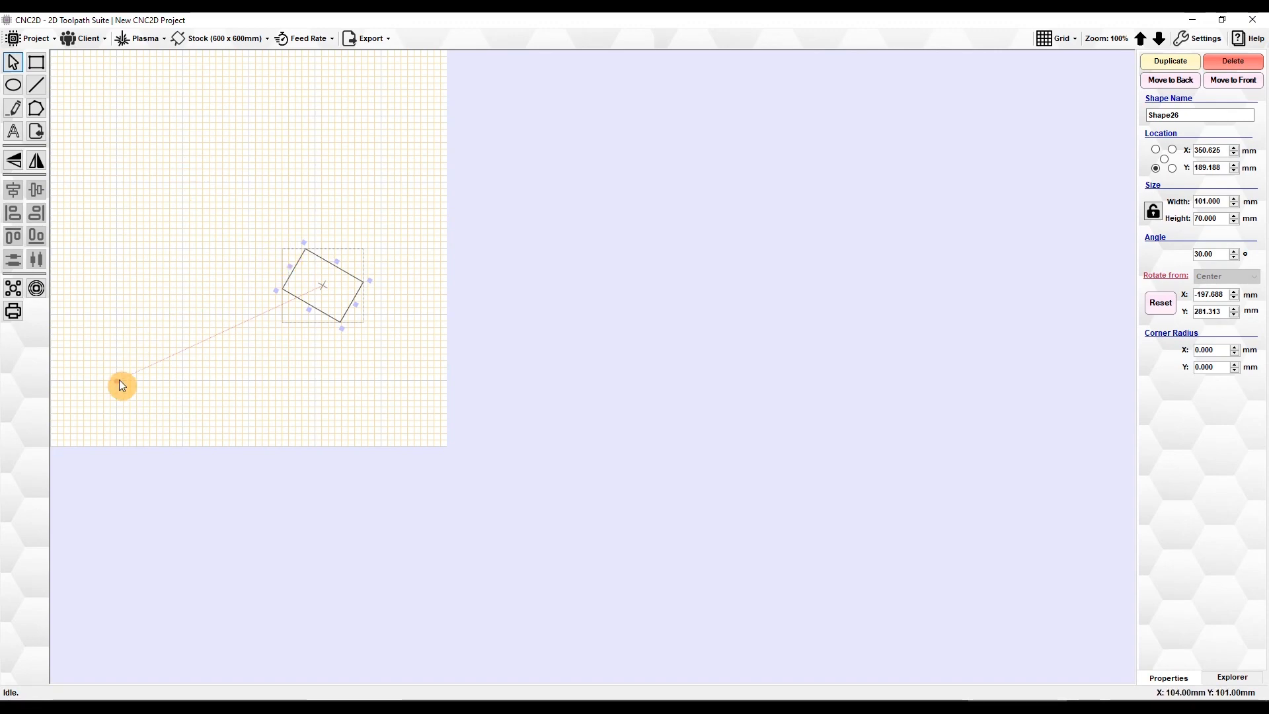
pyautogui.moveTo(159, 359); pyautogui.dragTo(189, 268)
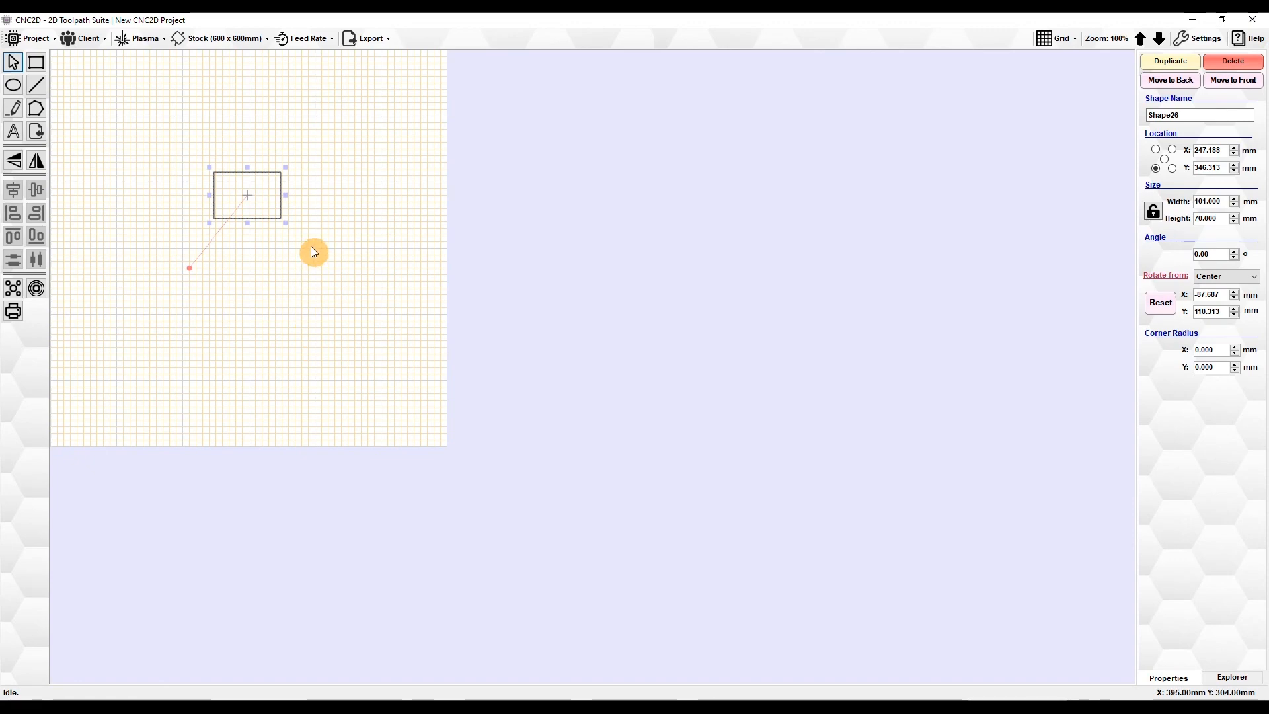
pyautogui.click(300, 263)
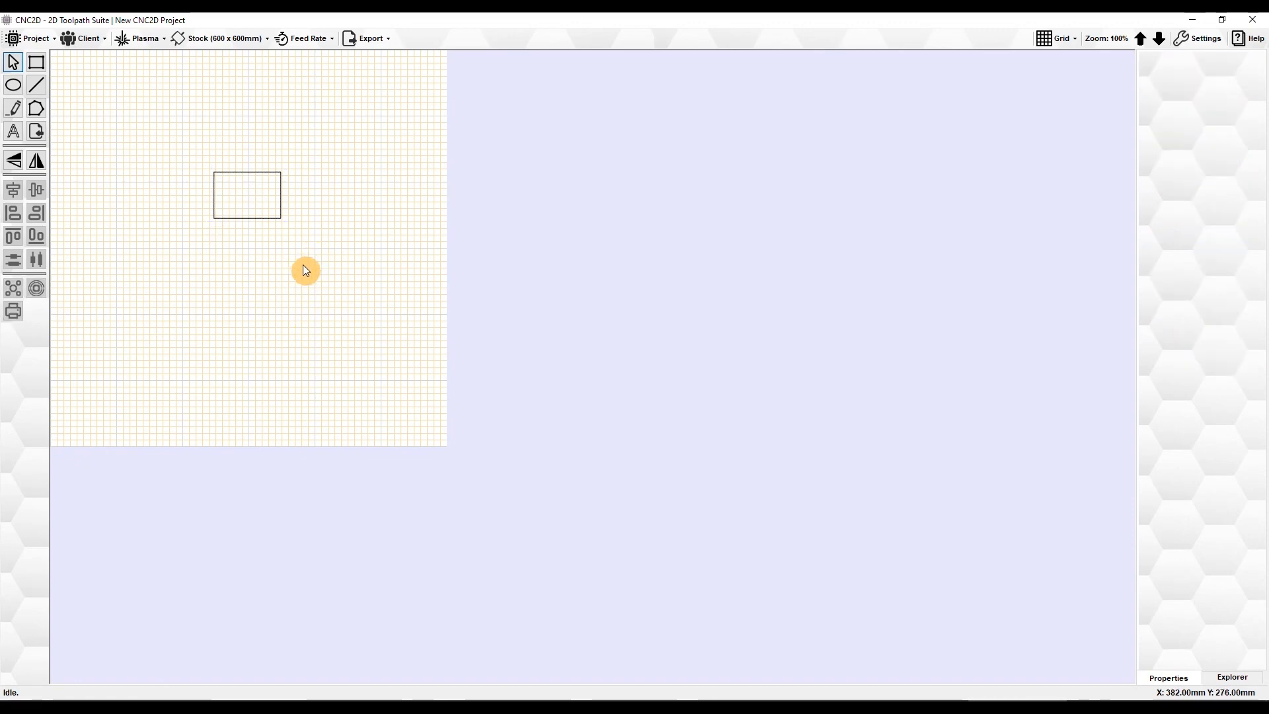
pyautogui.click(240, 201)
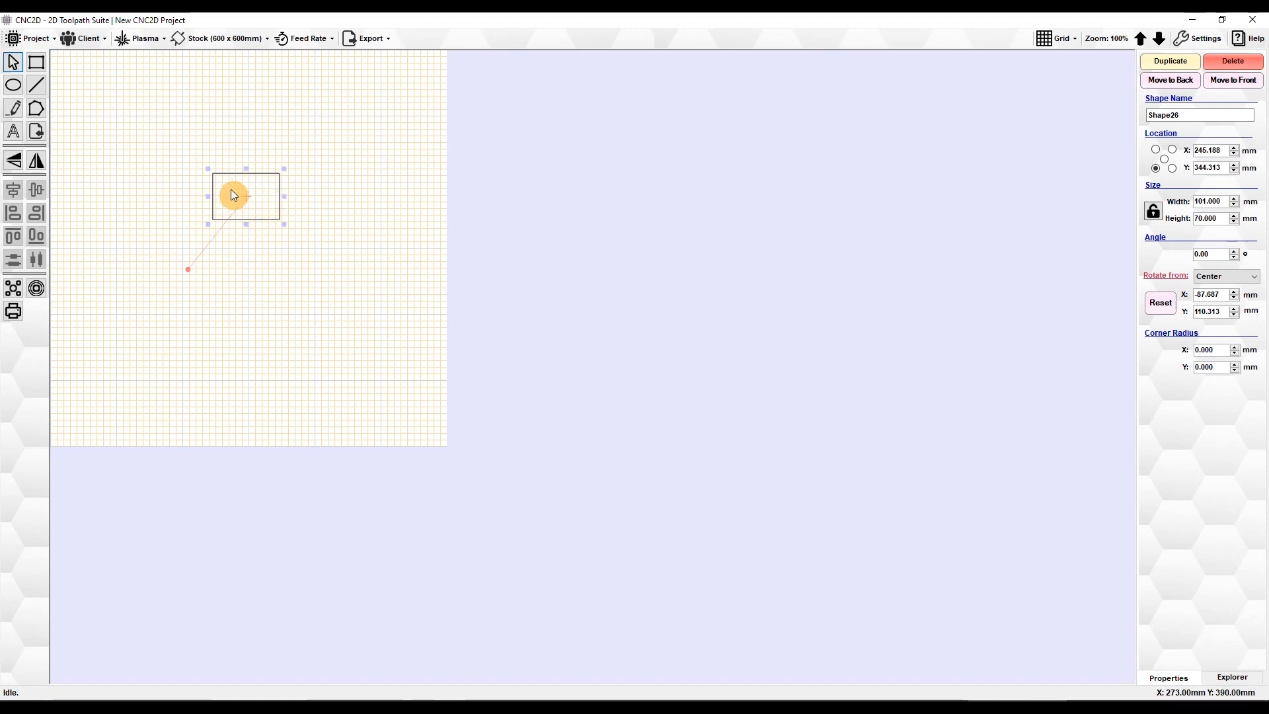
# Save the project as New CNC2D Project.c2p in the Project files folder
pyautogui.click(32, 38)
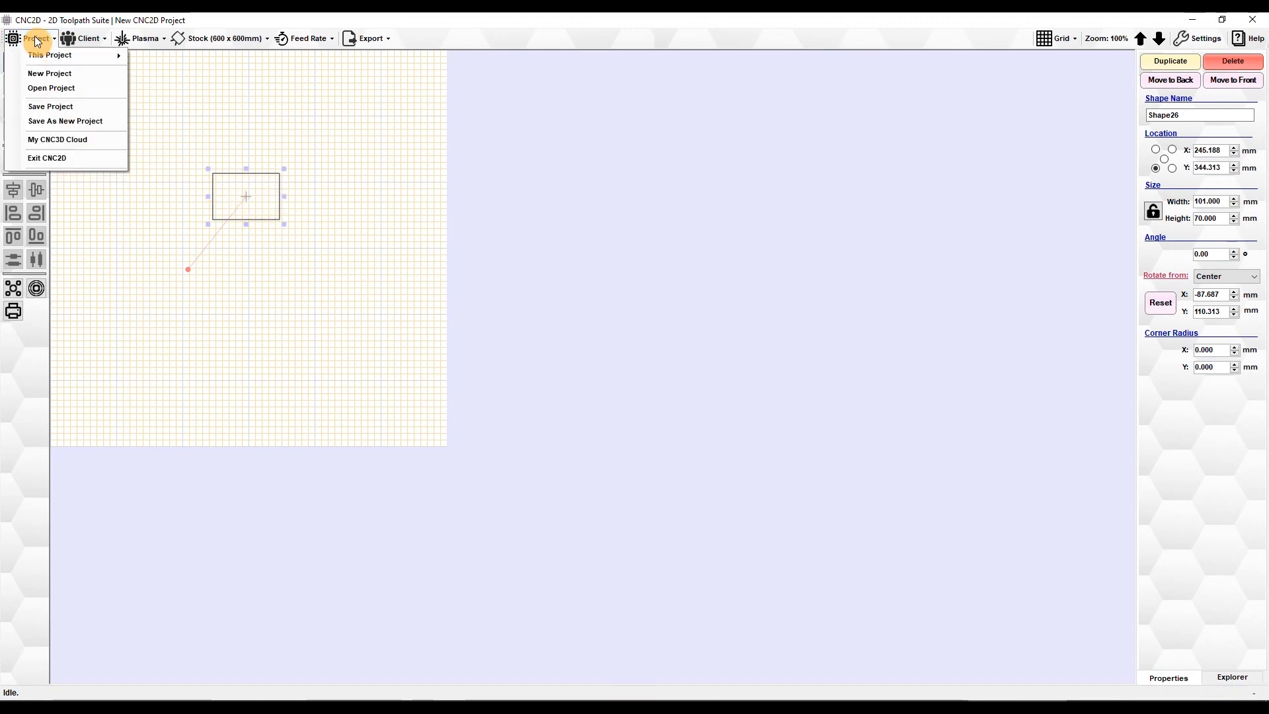
pyautogui.click(66, 105)
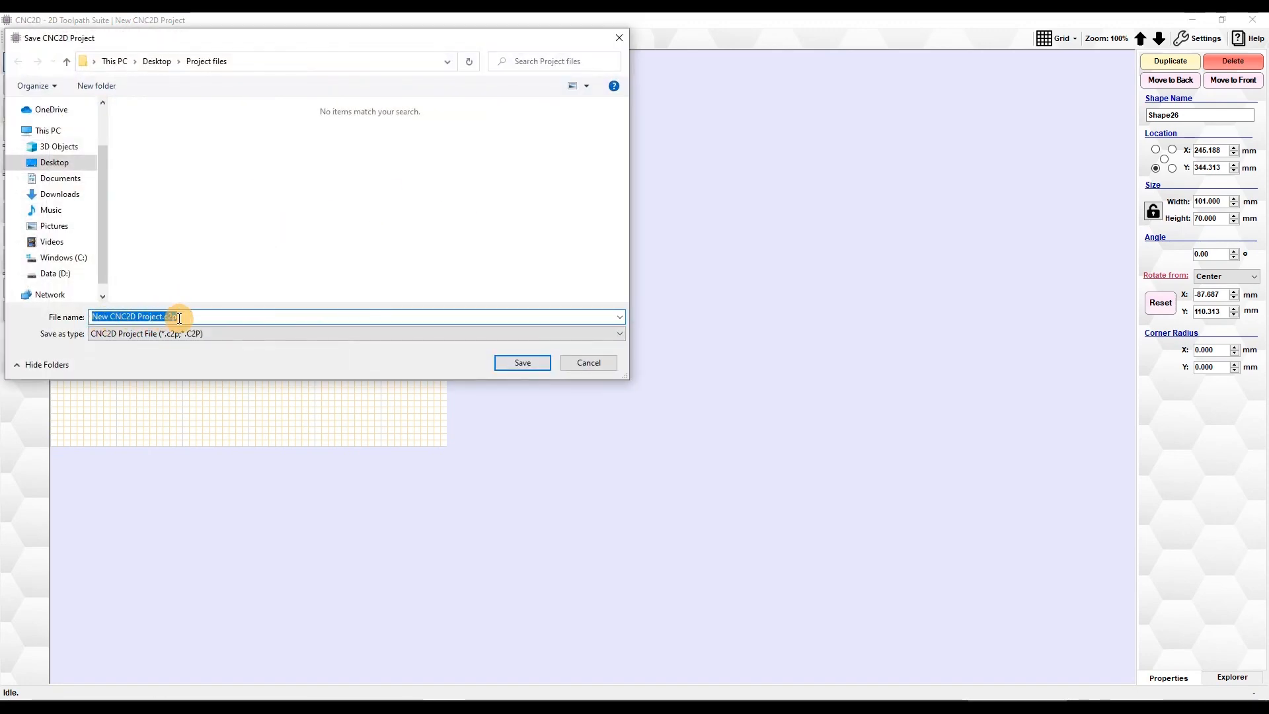
pyautogui.click(522, 364)
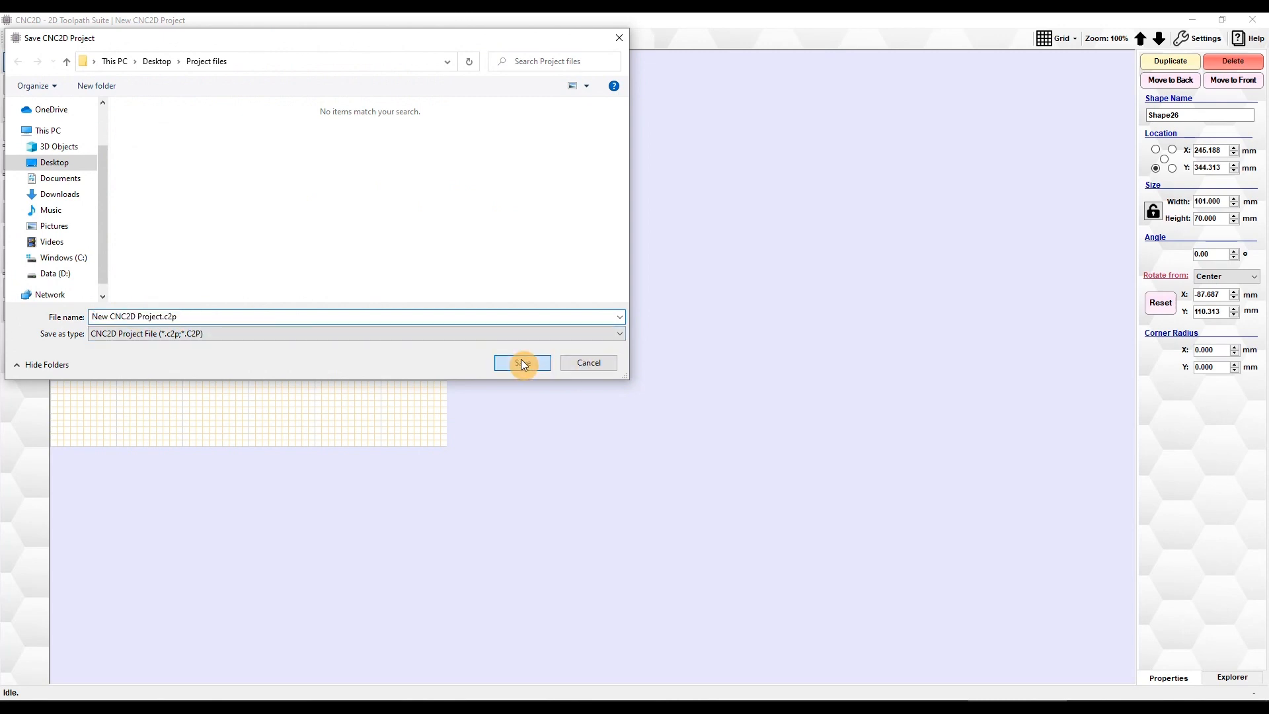
pyautogui.click(727, 407)
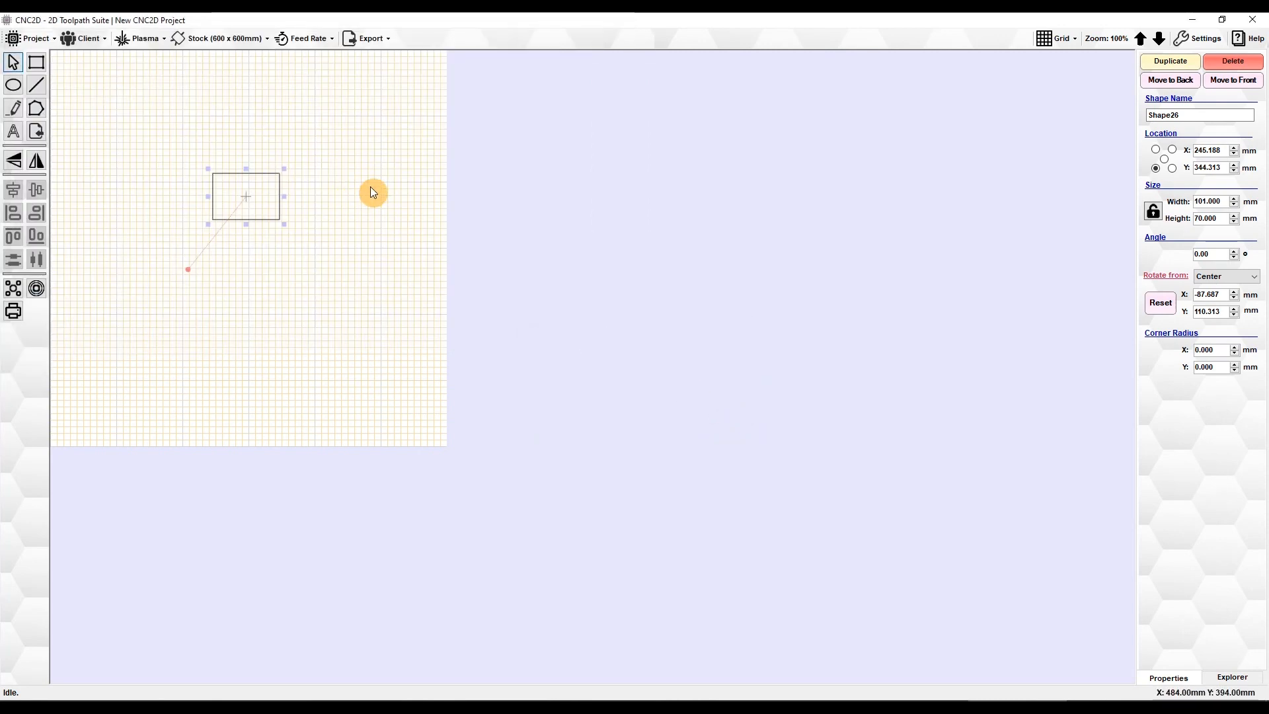
# Export the drawing as New CNC2D Project.svg to the Project files folder
pyautogui.click(368, 39)
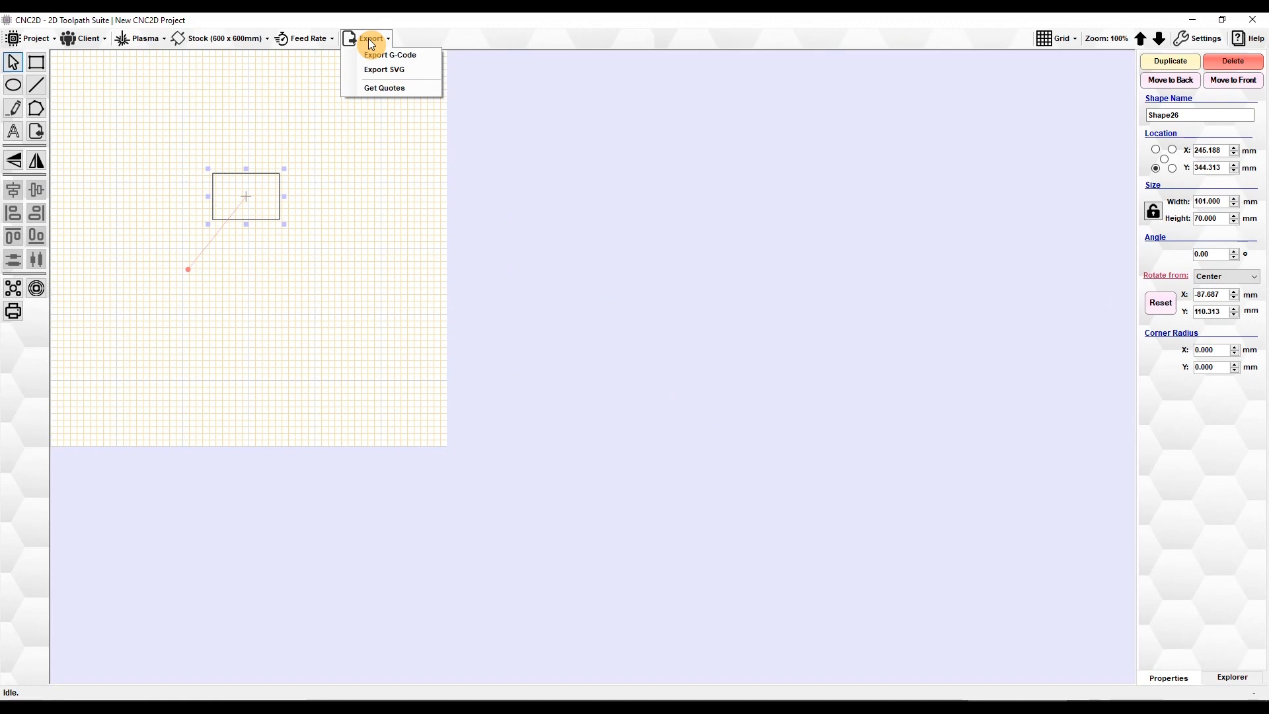
pyautogui.click(394, 69)
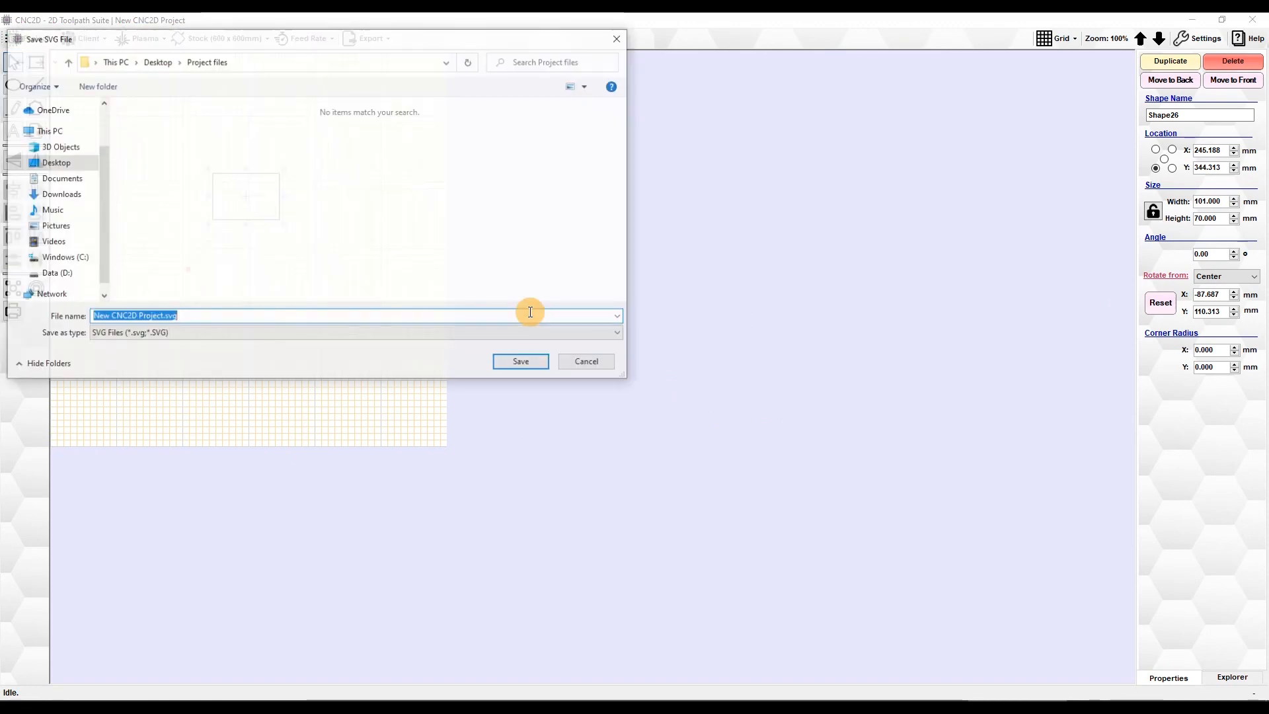
pyautogui.click(195, 318)
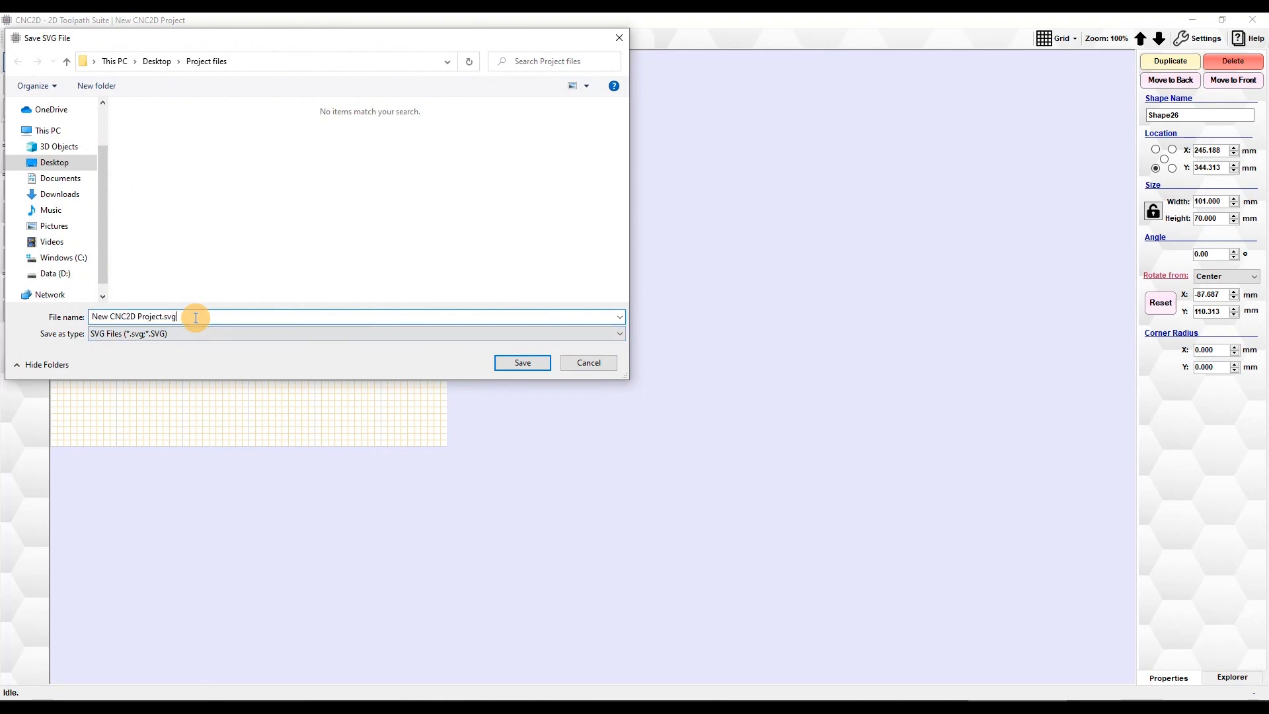
pyautogui.click(533, 363)
# Export the G-code as New CNC2D Project - Plasma.nc to the Project files folder
pyautogui.click(365, 39)
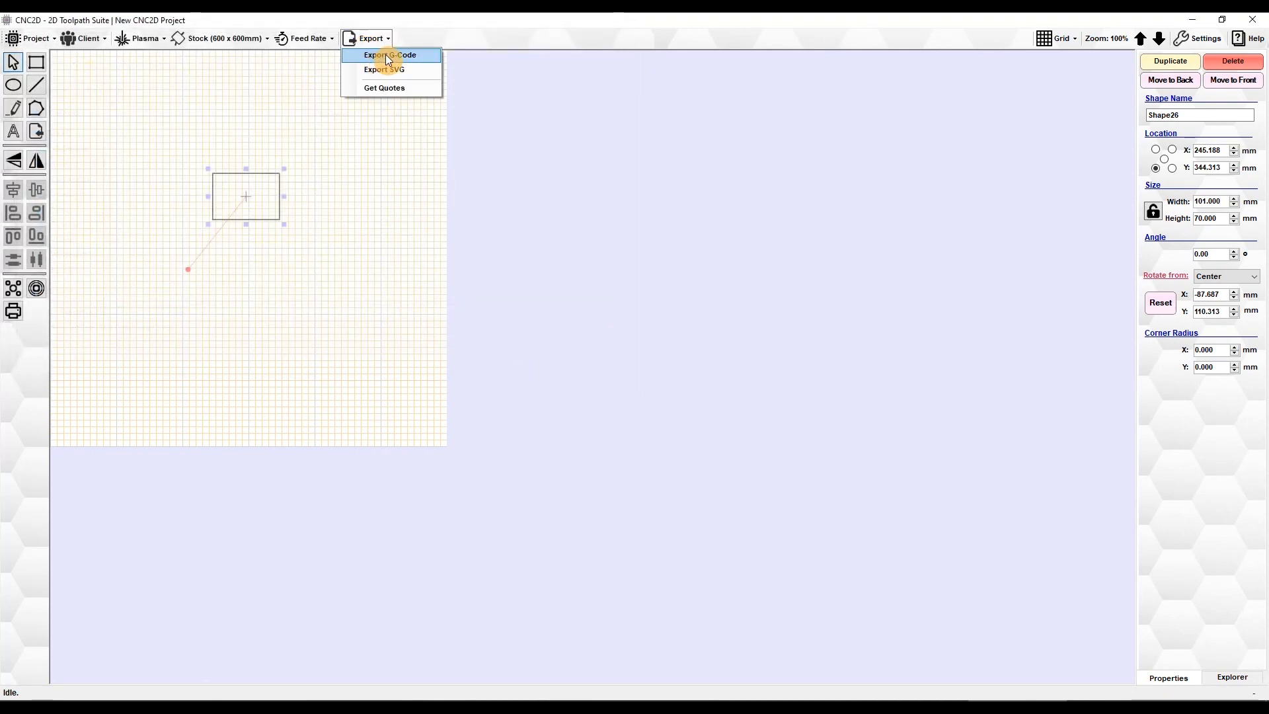
pyautogui.click(387, 56)
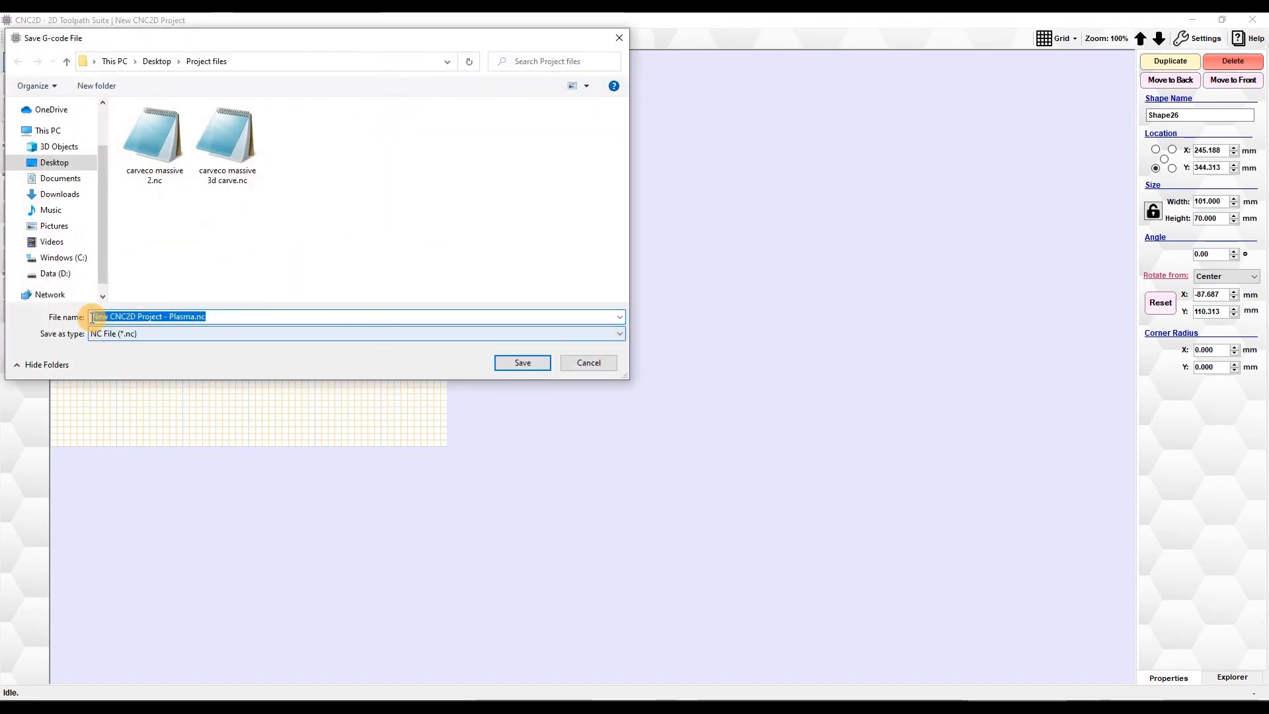
pyautogui.click(522, 362)
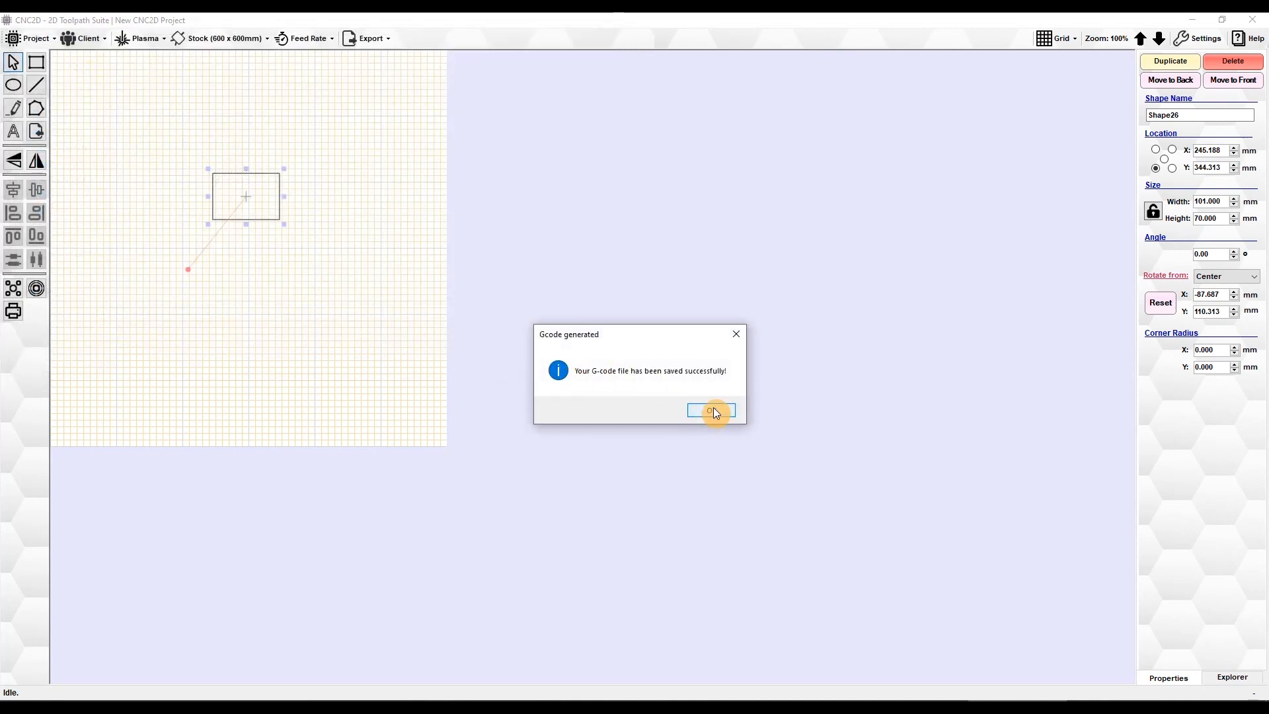
pyautogui.click(712, 410)
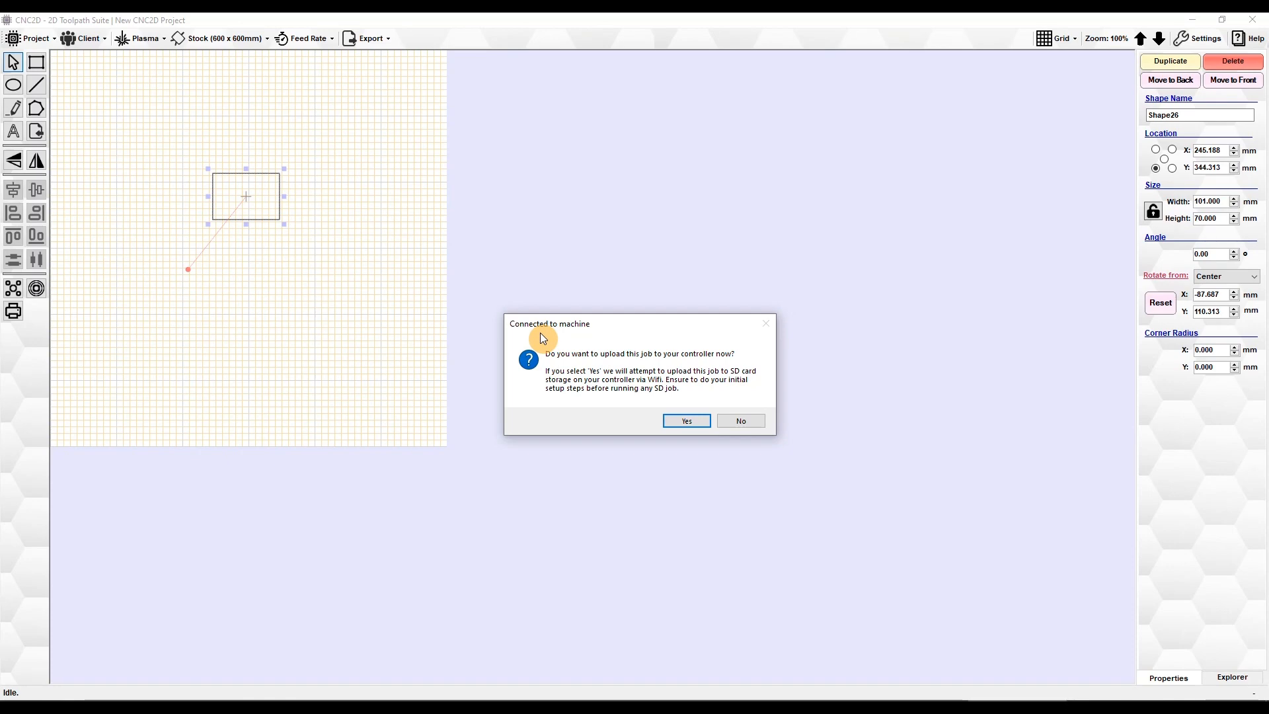
# Upload the job to the controller and inspect New CNC2D Project - Plasma.nc in CNC3D Commander's SD card job list
pyautogui.click(686, 423)
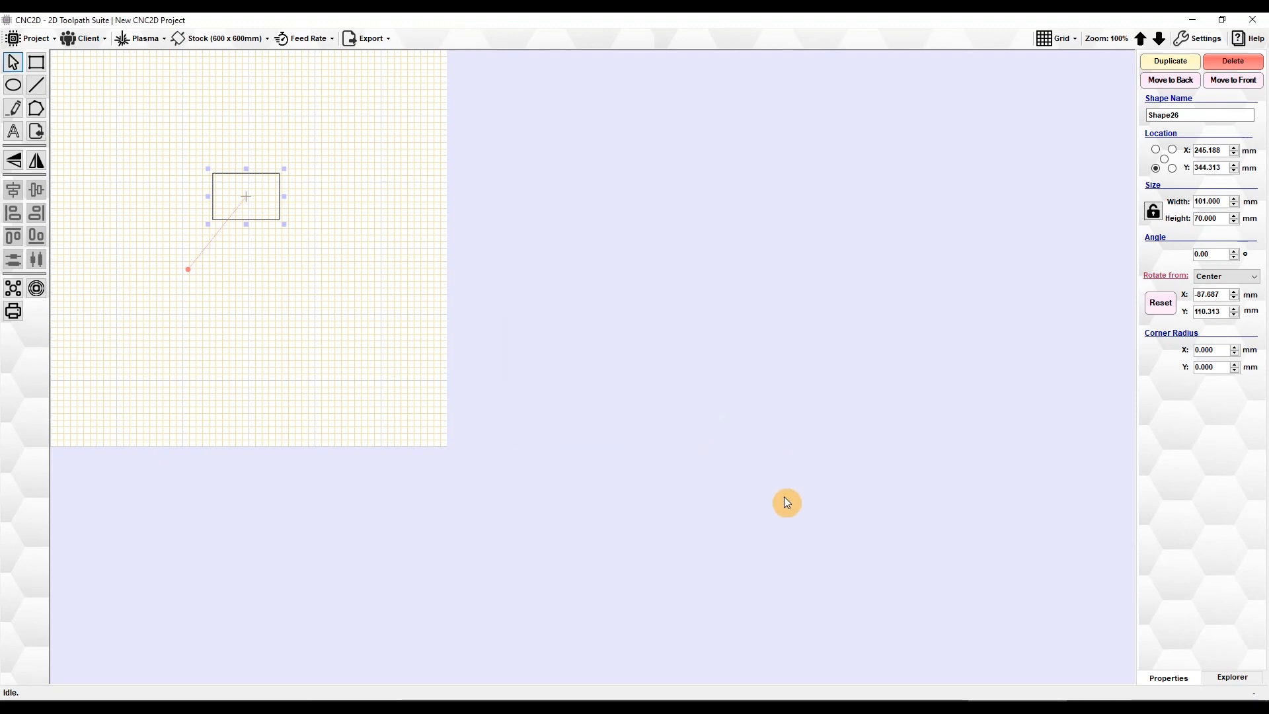
pyautogui.click(745, 418)
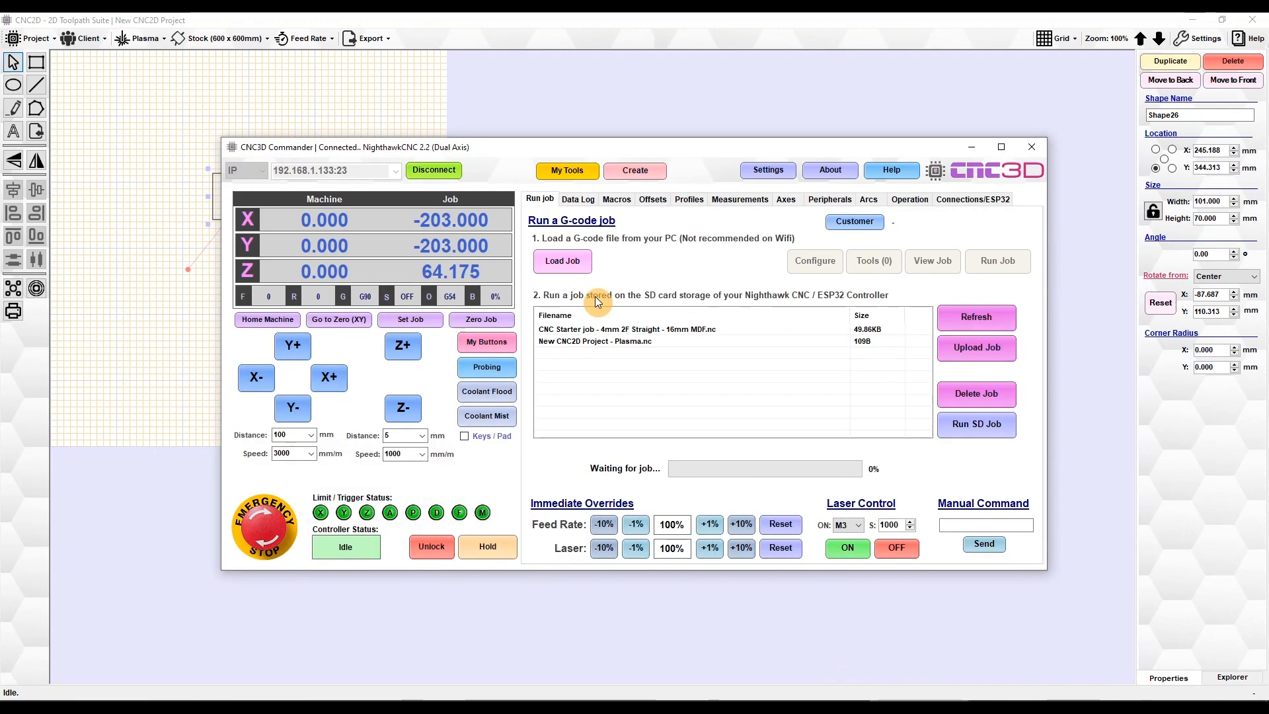
pyautogui.click(605, 343)
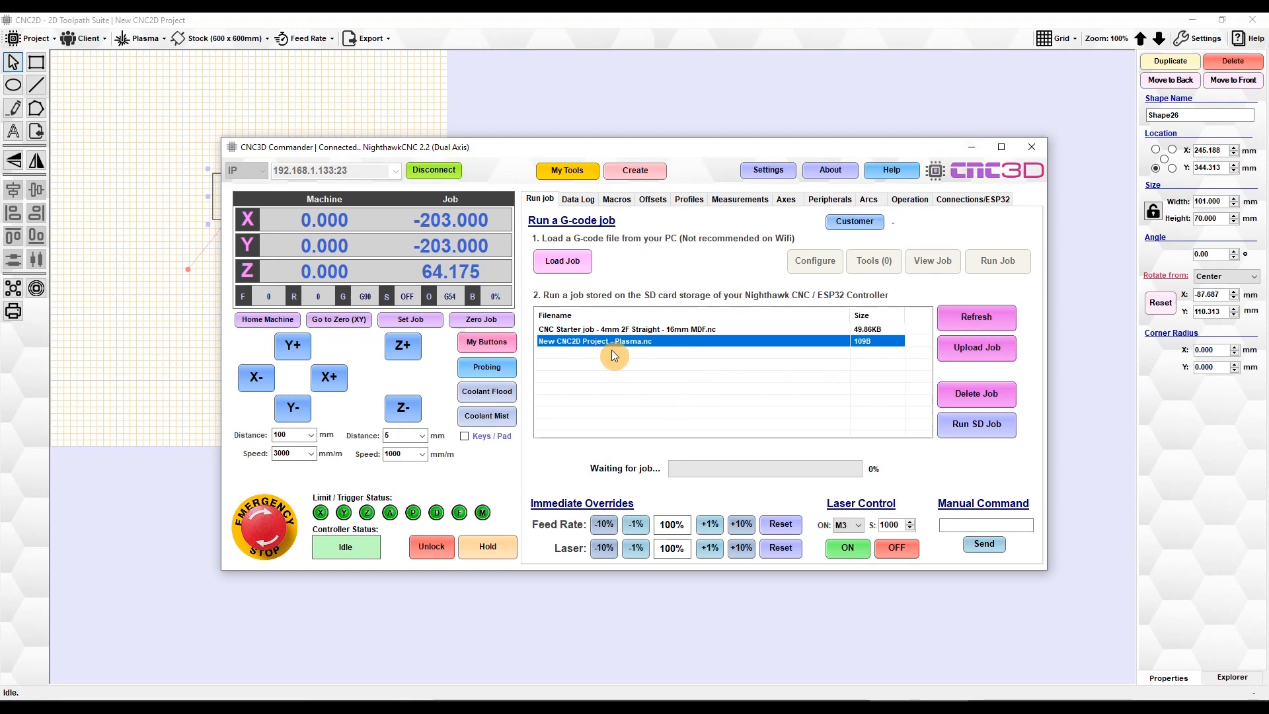
pyautogui.click(966, 159)
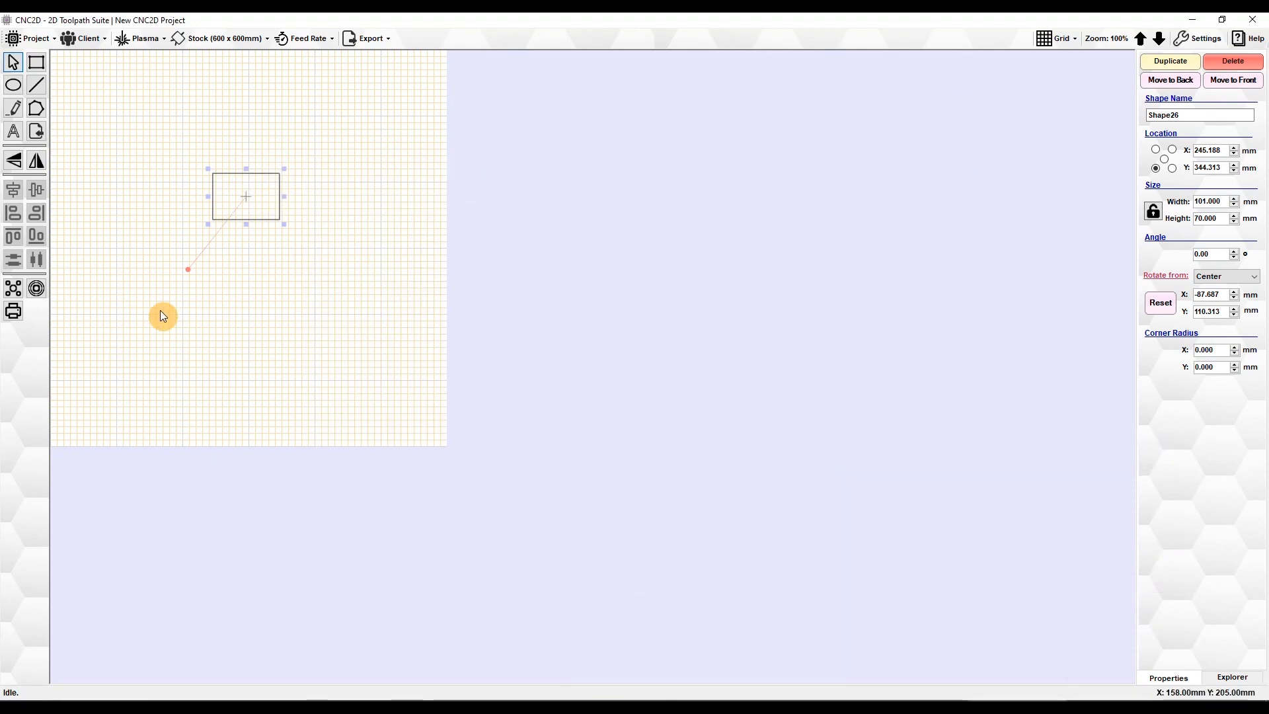
pyautogui.click(314, 281)
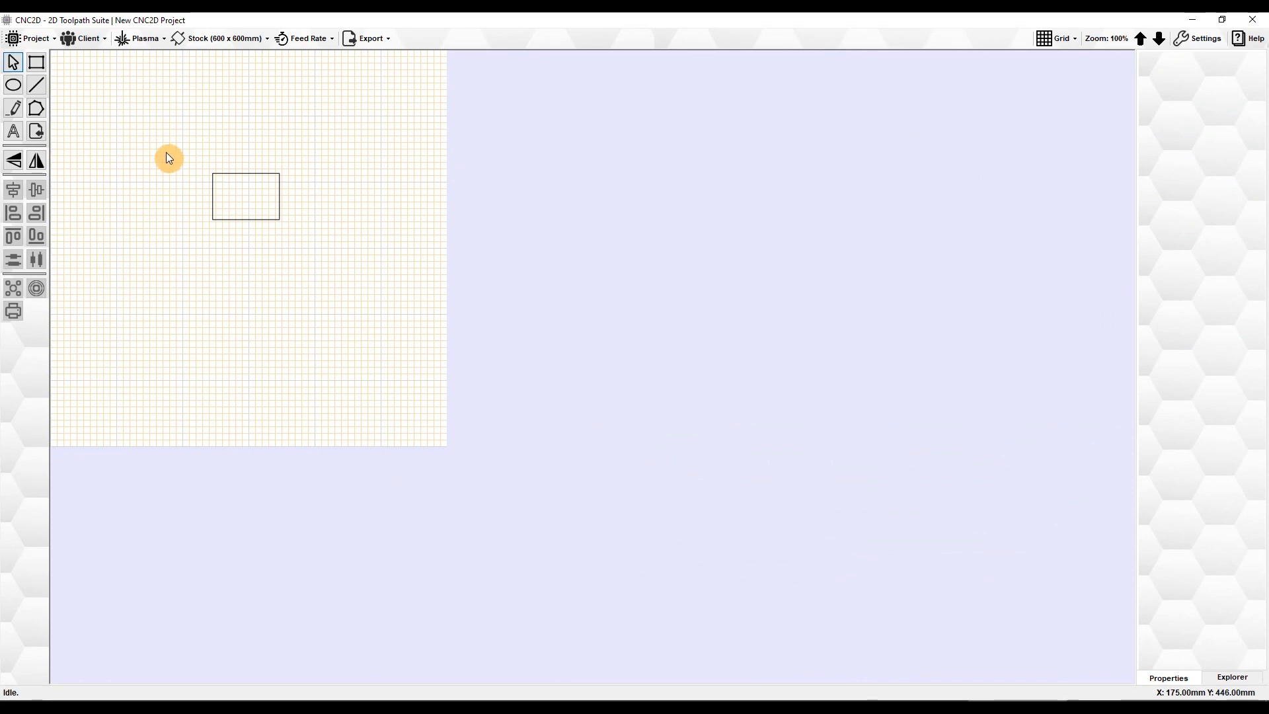
pyautogui.moveTo(147, 150); pyautogui.dragTo(320, 261)
pyautogui.click(348, 245)
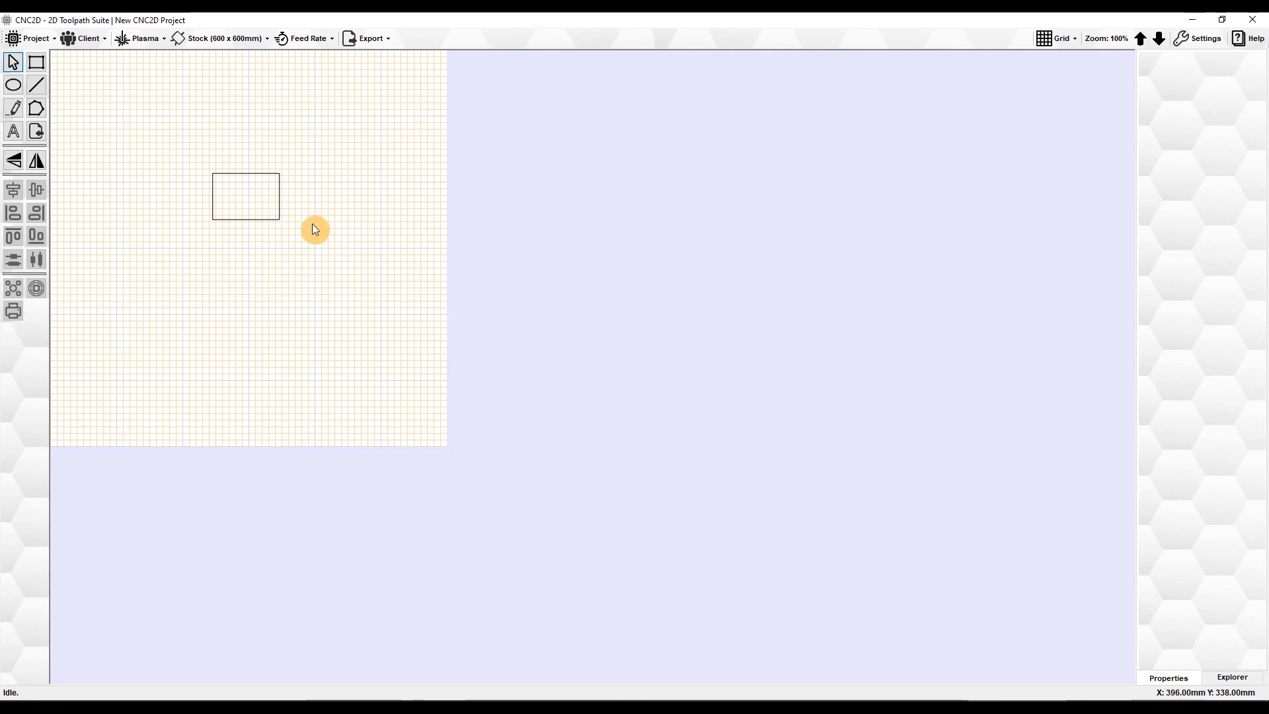
# Duplicate the rectangle repeatedly to make eight copies
pyautogui.click(248, 196)
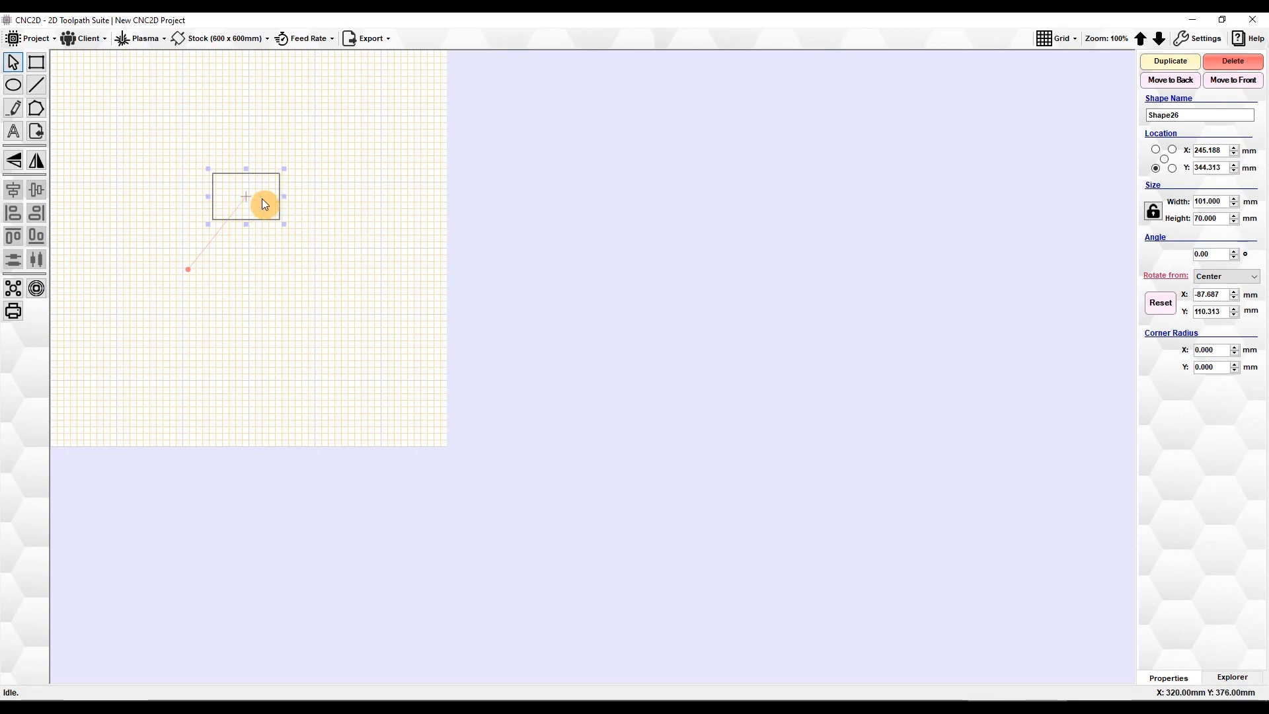
pyautogui.hotkey('ctrl', 'd')
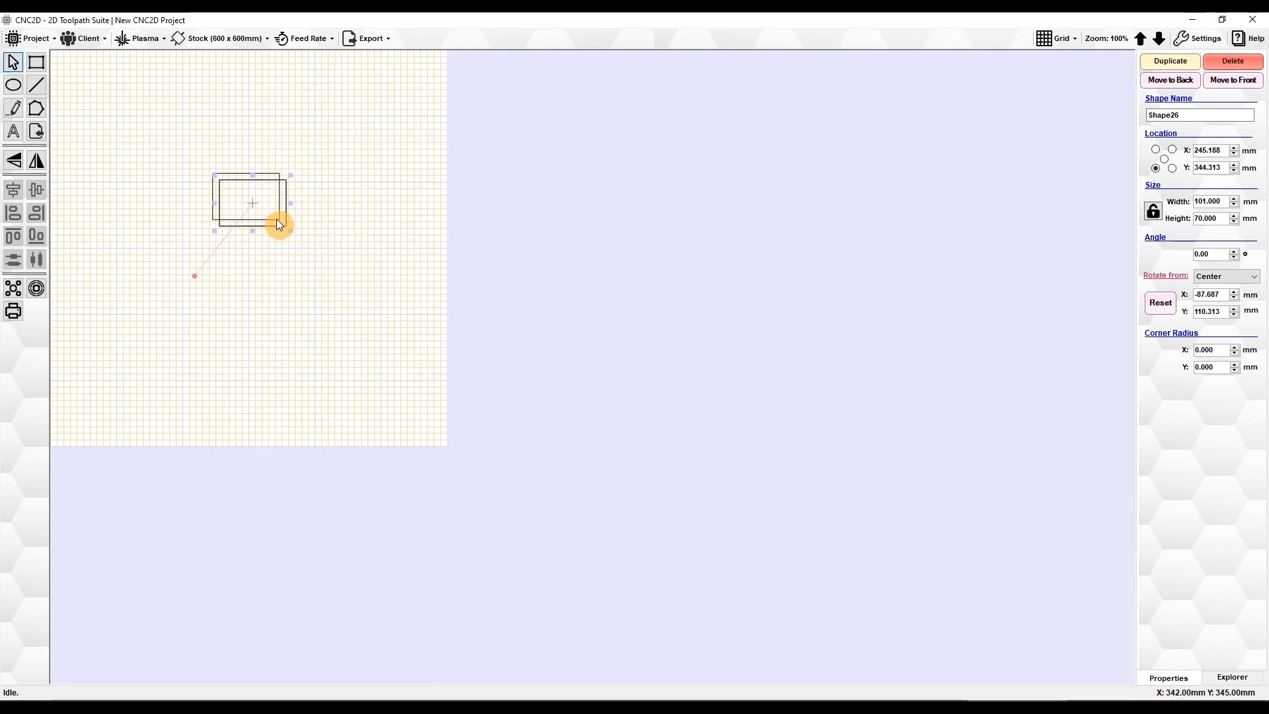
pyautogui.hotkey('ctrl', 'd')
pyautogui.hotkey('ctrl', 'd')
pyautogui.hotkey('ctrl', 'd')
pyautogui.hotkey('ctrl', 'd')
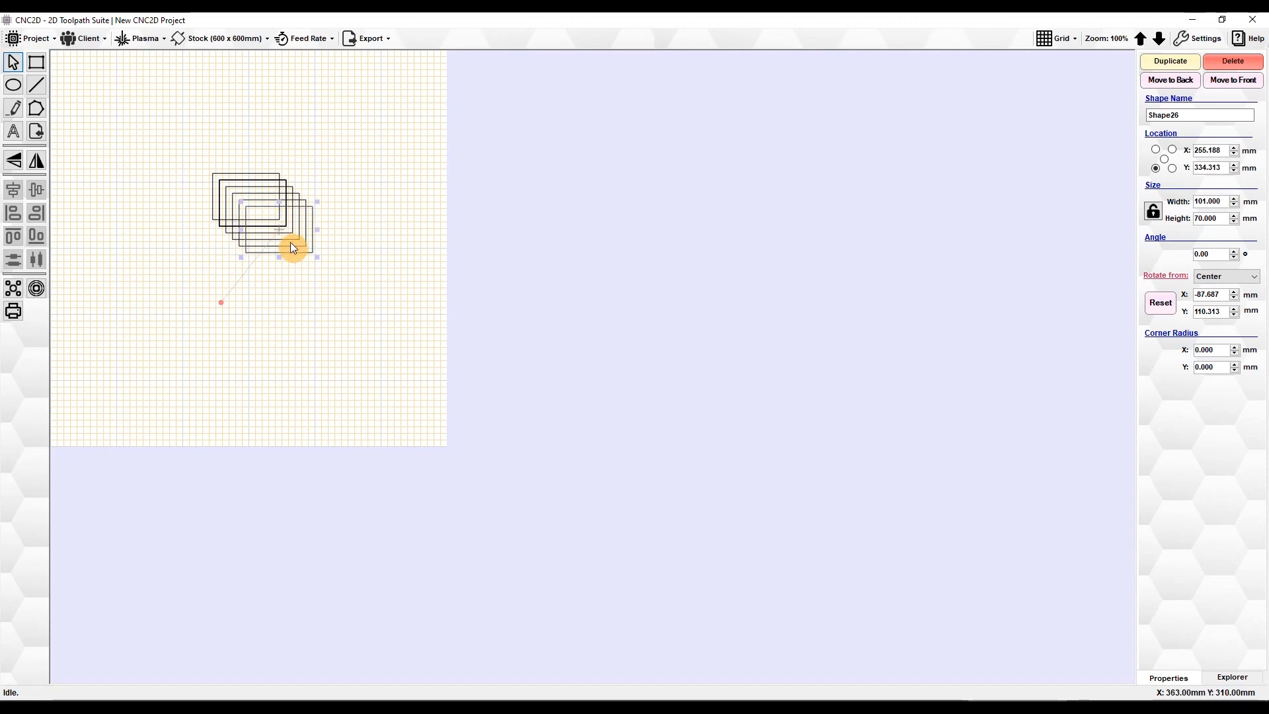
# Spread the duplicated rectangles apart around the original one on the stock
pyautogui.moveTo(292, 234); pyautogui.dragTo(361, 150)
pyautogui.moveTo(261, 222); pyautogui.dragTo(181, 282)
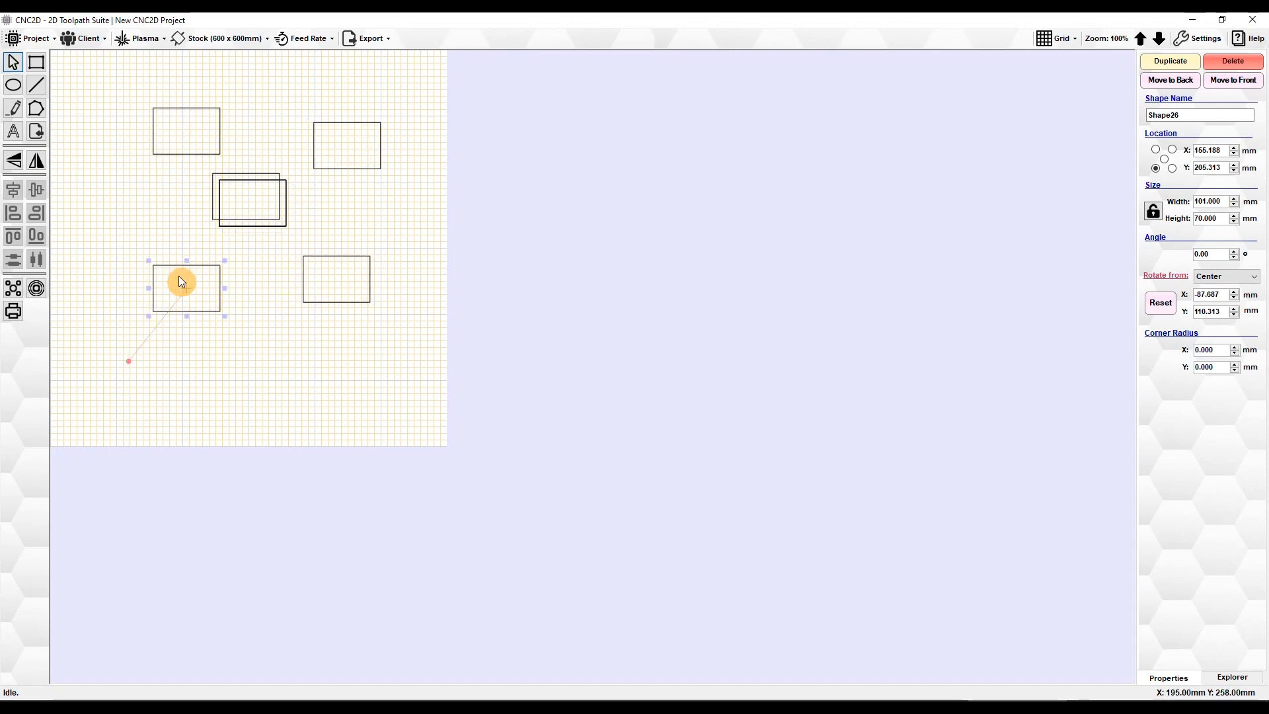
pyautogui.moveTo(249, 199); pyautogui.dragTo(136, 205)
pyautogui.moveTo(242, 194); pyautogui.dragTo(278, 328)
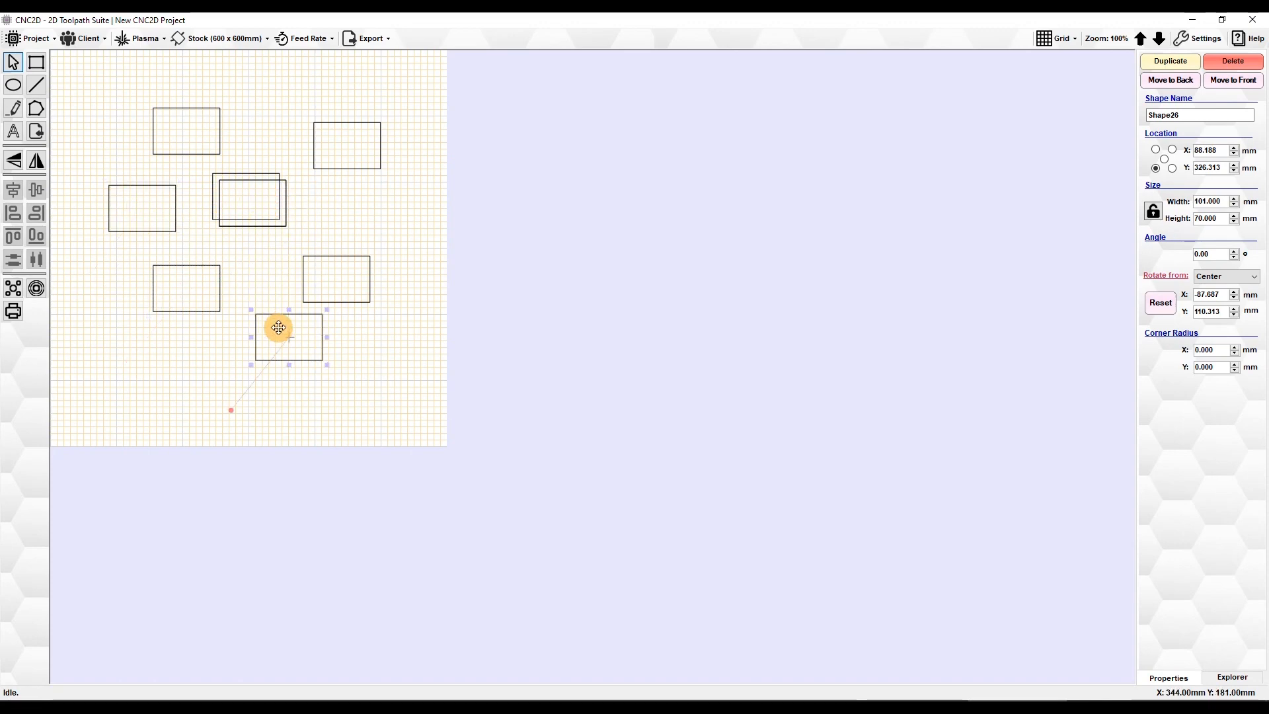
pyautogui.moveTo(247, 208); pyautogui.dragTo(336, 225)
pyautogui.moveTo(339, 148); pyautogui.dragTo(361, 141)
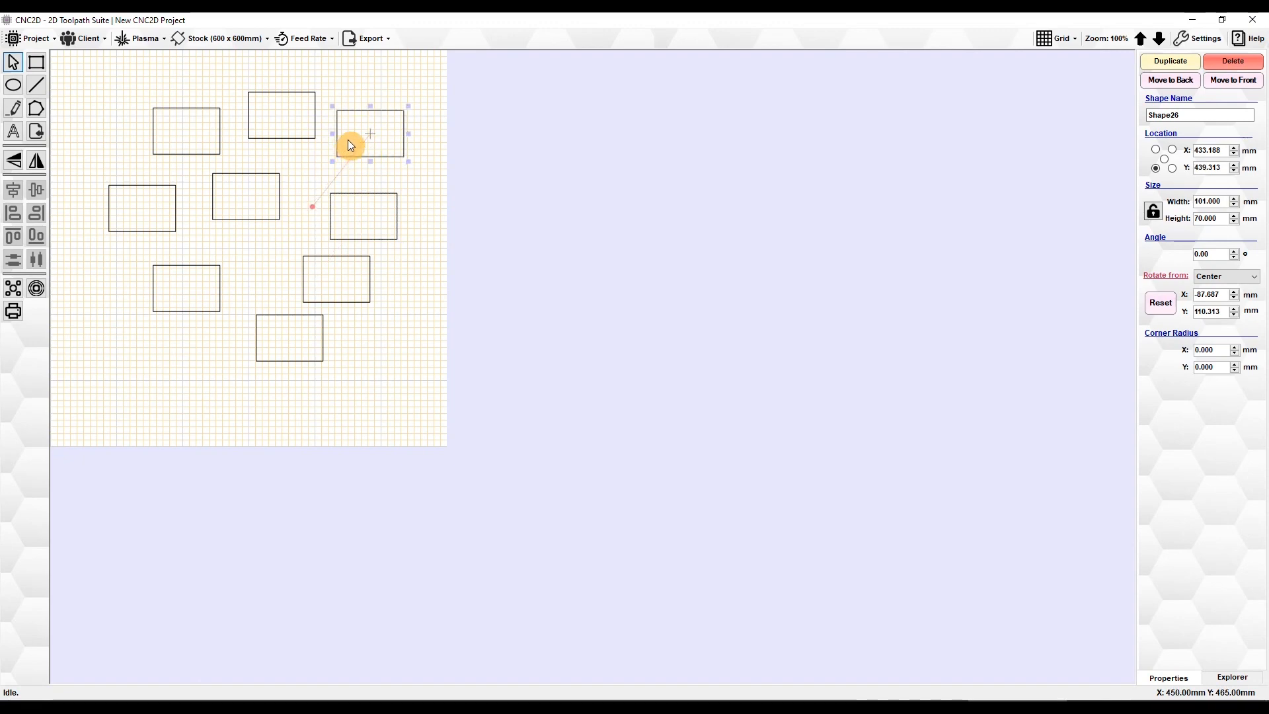
# Rotate the upper-right copy to about 28.6°, and position all eight copies partly beyond the stock edges with one rectangle fully inside
pyautogui.moveTo(411, 161)
pyautogui.mouseDown()
pyautogui.moveTo(419, 201)
pyautogui.moveTo(397, 192)
pyautogui.moveTo(390, 164)
pyautogui.mouseUp()
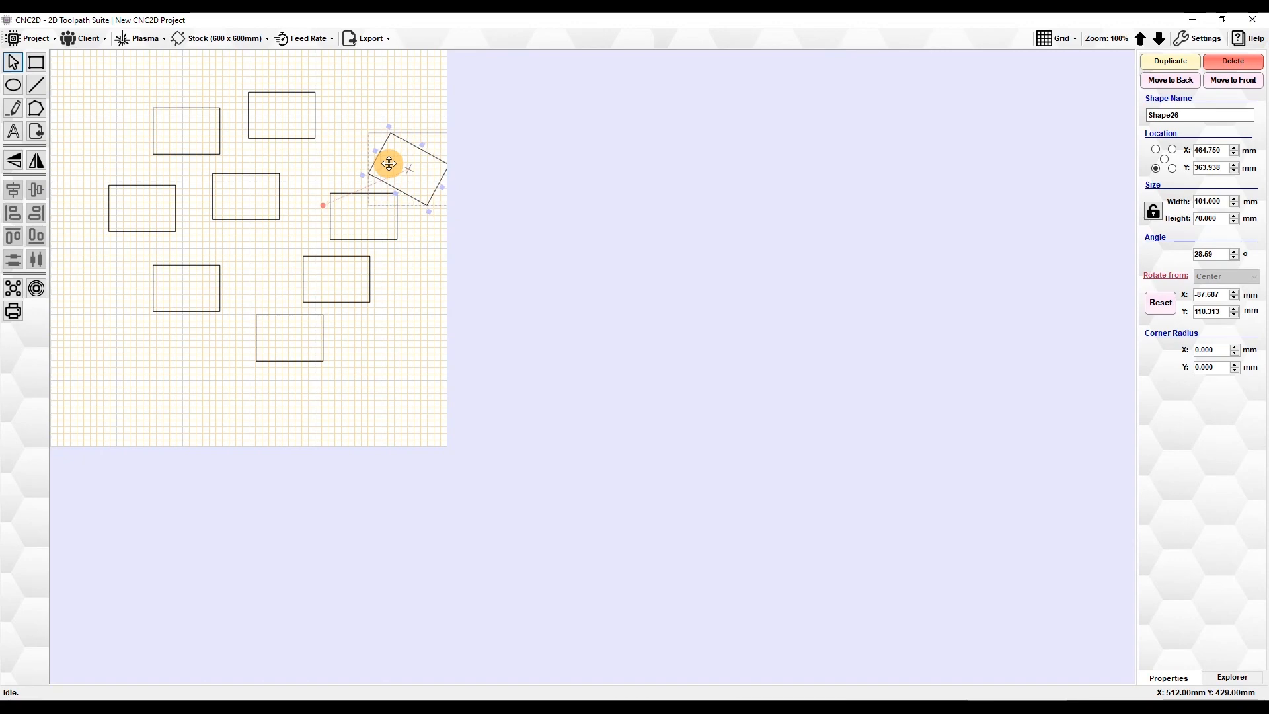
pyautogui.moveTo(356, 222); pyautogui.dragTo(409, 310)
pyautogui.moveTo(327, 285); pyautogui.dragTo(250, 438)
pyautogui.moveTo(301, 334); pyautogui.dragTo(74, 382)
pyautogui.moveTo(190, 298); pyautogui.dragTo(85, 269)
pyautogui.moveTo(141, 218); pyautogui.dragTo(119, 73)
pyautogui.moveTo(186, 135); pyautogui.dragTo(64, 167)
pyautogui.moveTo(284, 118); pyautogui.dragTo(293, 68)
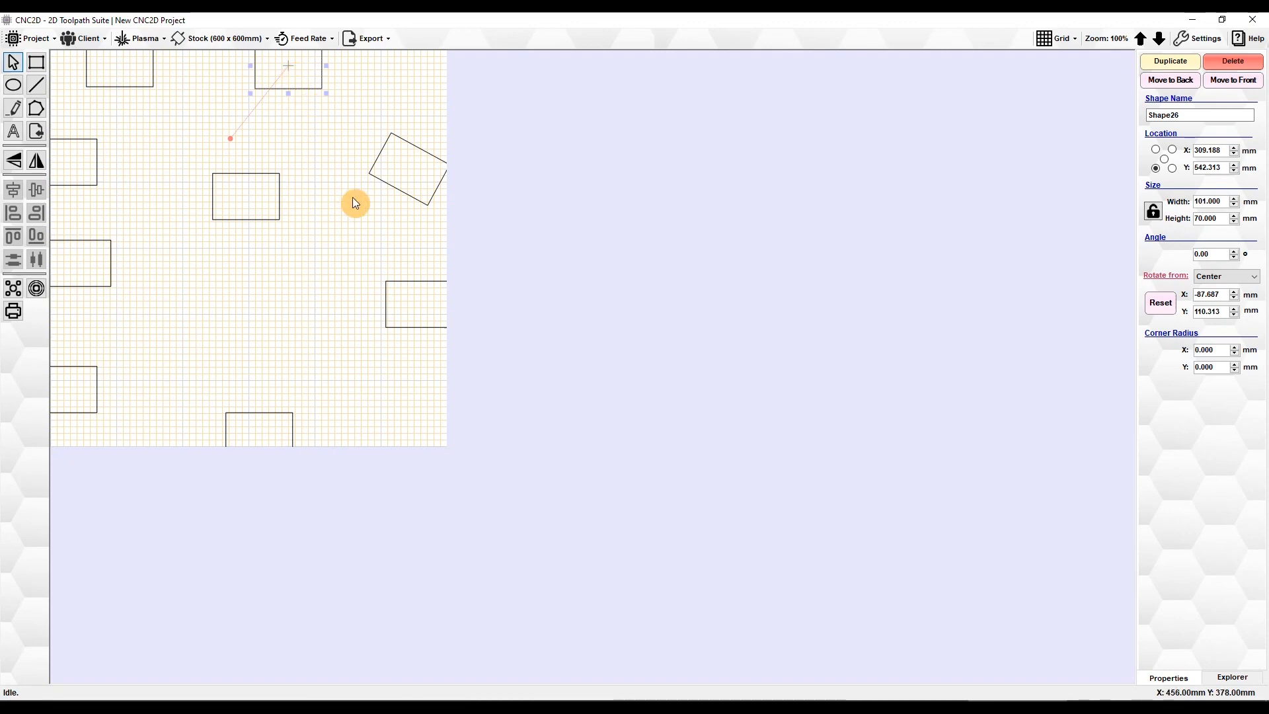
pyautogui.moveTo(244, 202); pyautogui.dragTo(263, 236)
# Try to export G-code with the rectangles overhanging the stock and acknowledge the off-stock shapes warning
pyautogui.click(334, 236)
pyautogui.click(368, 39)
pyautogui.click(384, 57)
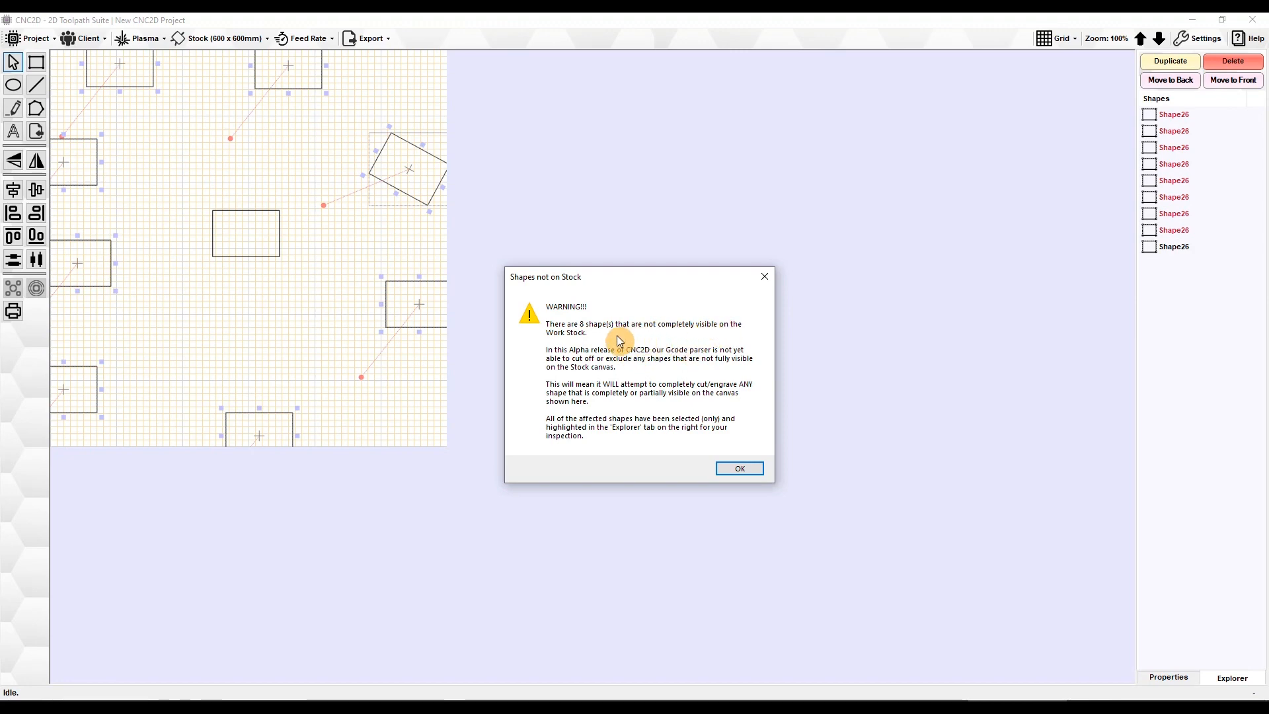
pyautogui.click(735, 469)
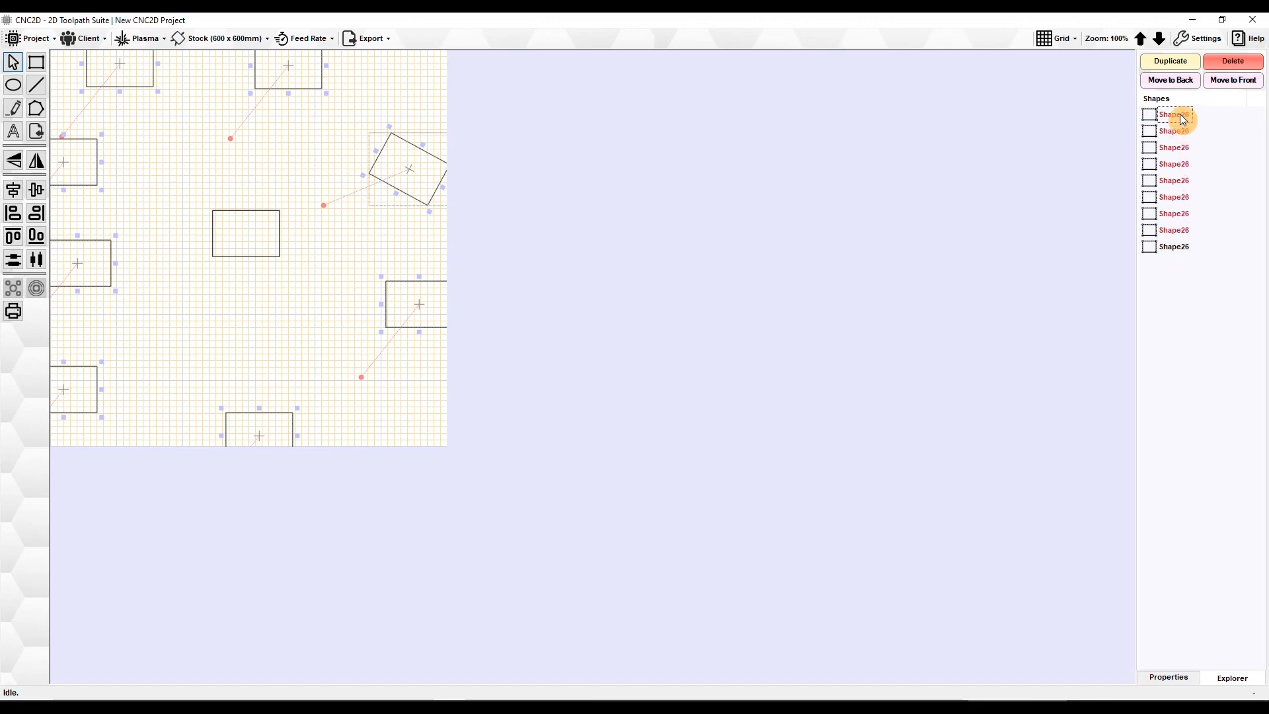
# Select all nine rectangles on the stock together
pyautogui.click(273, 313)
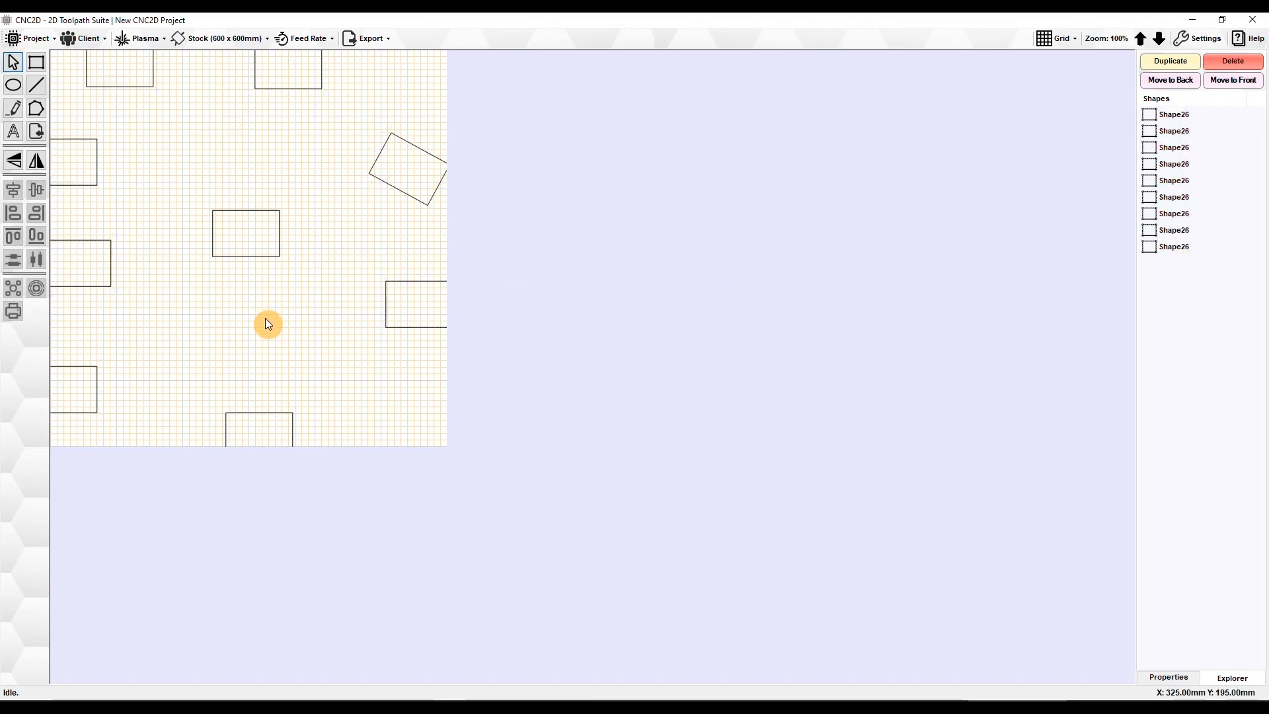
pyautogui.moveTo(429, 443); pyautogui.dragTo(63, 58)
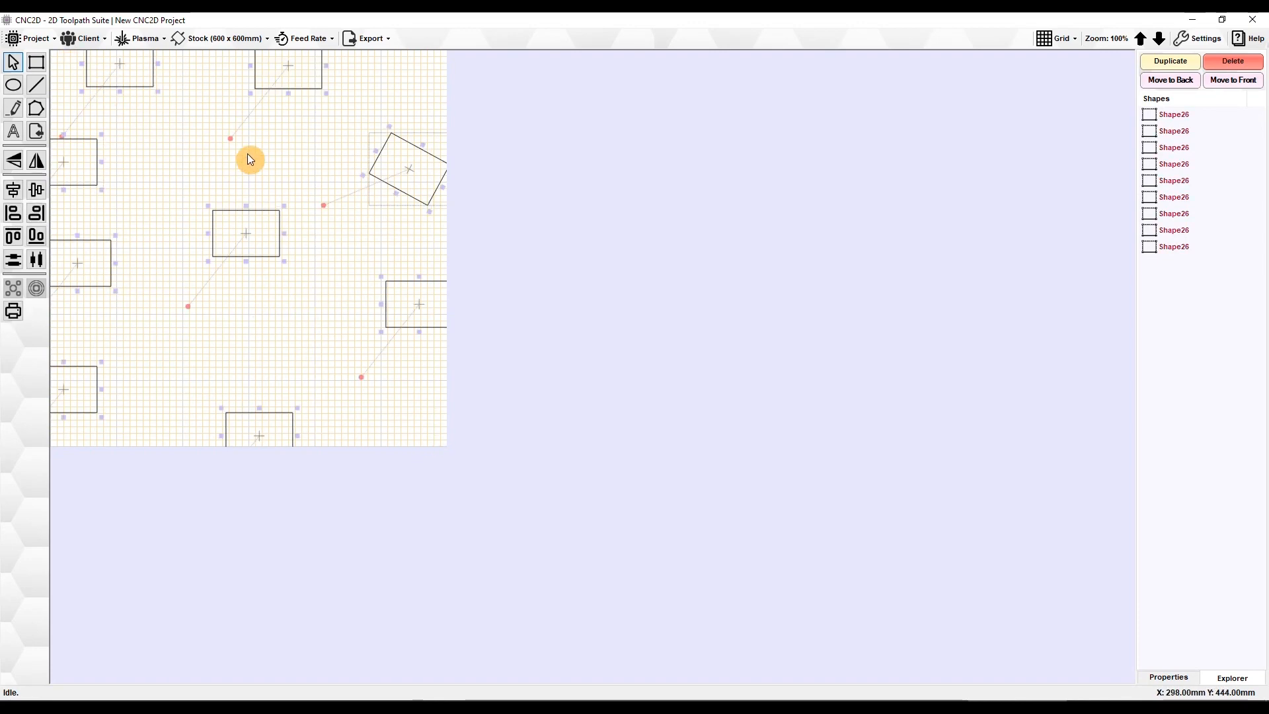